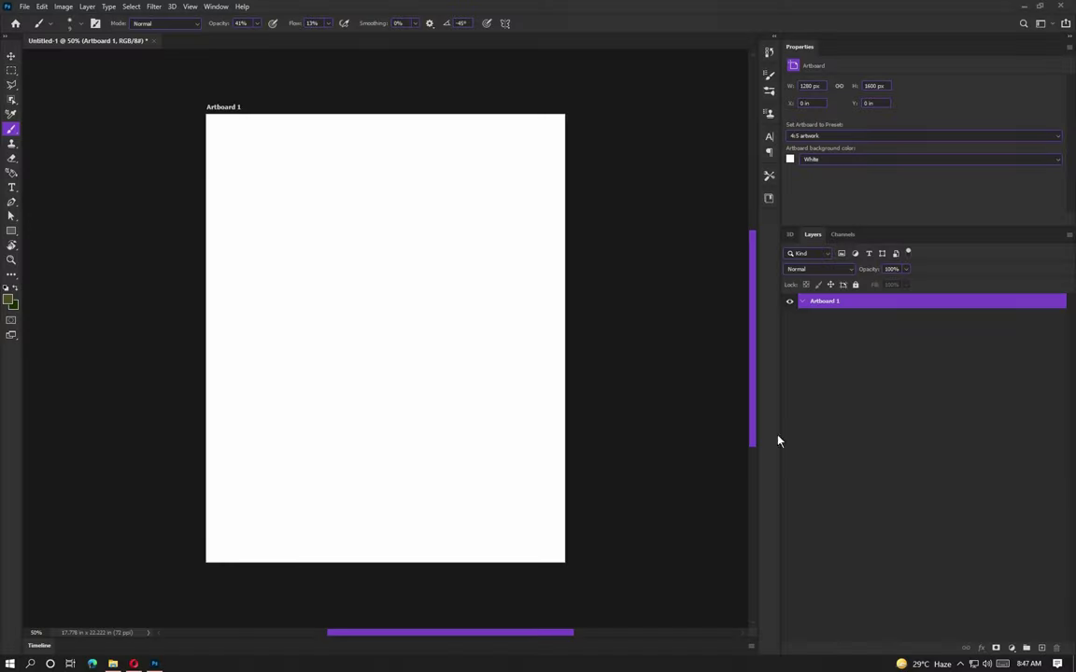
# Step: Add a layer named 'front clif', sketch a rough cliff and figure on it, and choose Place Embedded
pyautogui.click(1041, 647)
pyautogui.write('front clif')
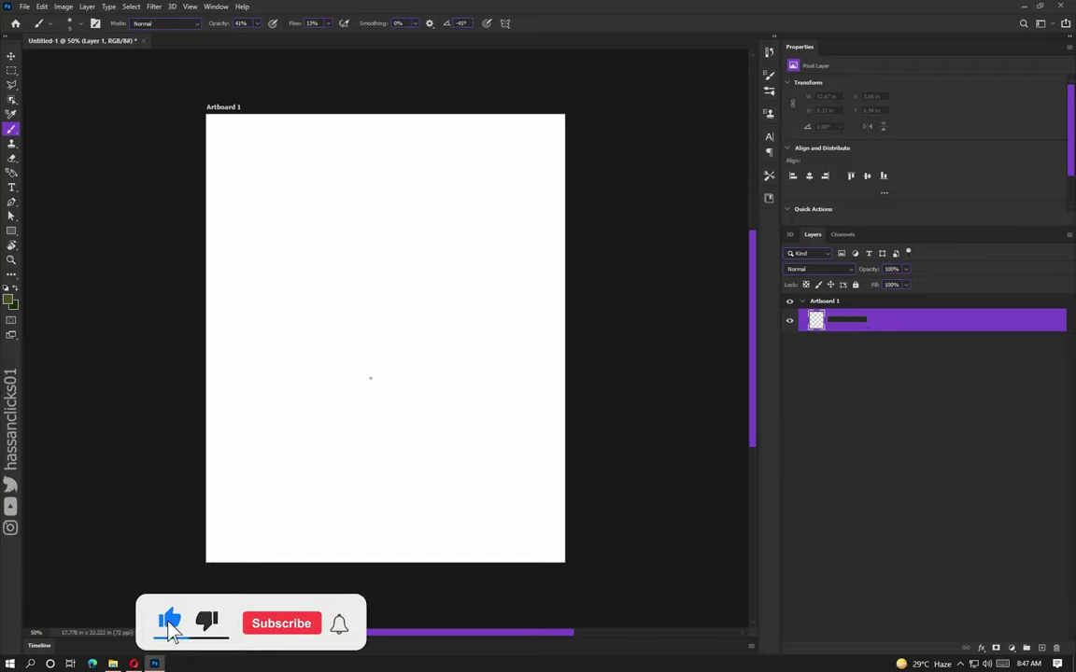
pyautogui.press('Return')
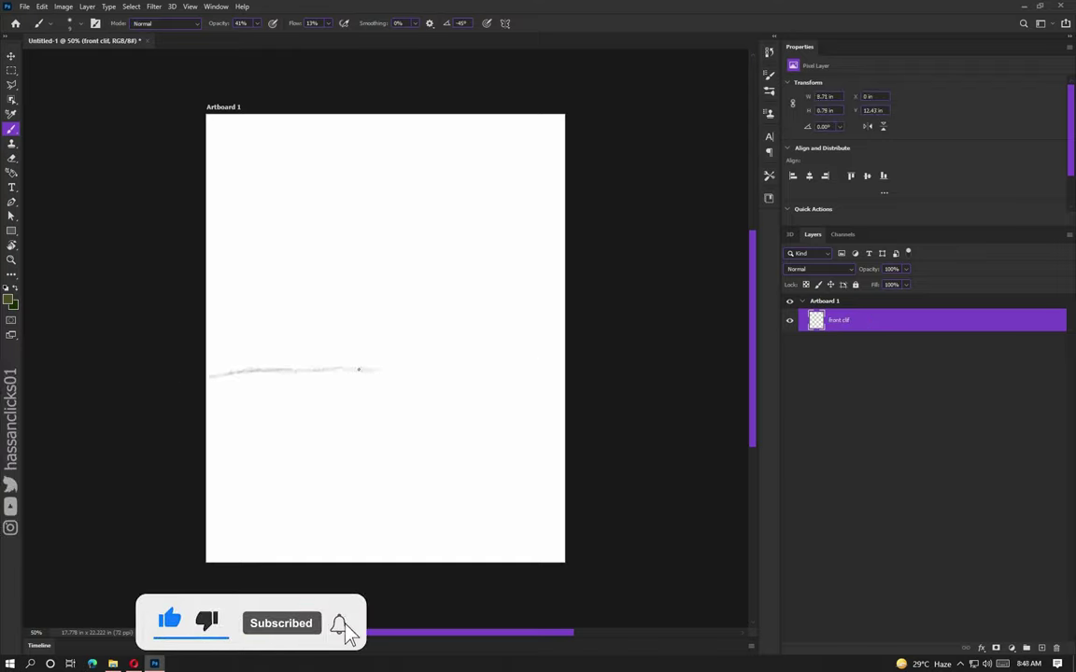
pyautogui.moveTo(353, 434); pyautogui.dragTo(343, 434)
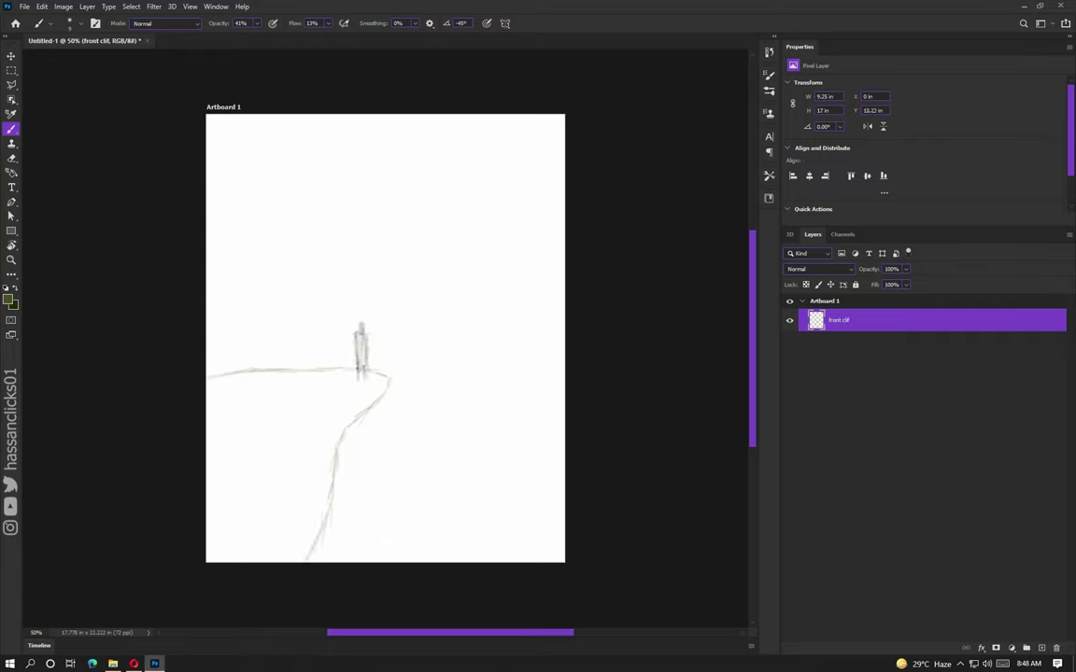
pyautogui.click(24, 6)
pyautogui.click(56, 188)
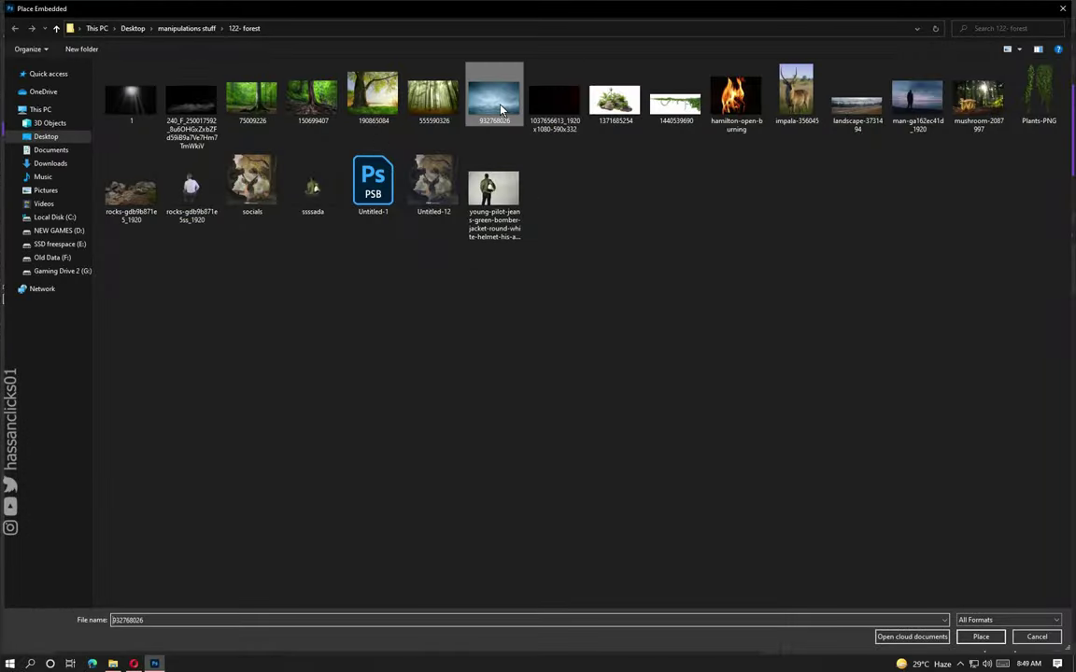
# Step: Place the cloudy sky photo 932768026, enlarge it to fill the page, and move it below front clif
pyautogui.doubleClick(501, 110)
pyautogui.moveTo(588, 341); pyautogui.dragTo(600, 283)
pyautogui.press('Return')
pyautogui.moveTo(840, 320); pyautogui.dragTo(861, 366)
# Step: Place the field landscape photo and size it across the middle of the page
pyautogui.click(24, 7)
pyautogui.click(56, 188)
pyautogui.doubleClick(554, 103)
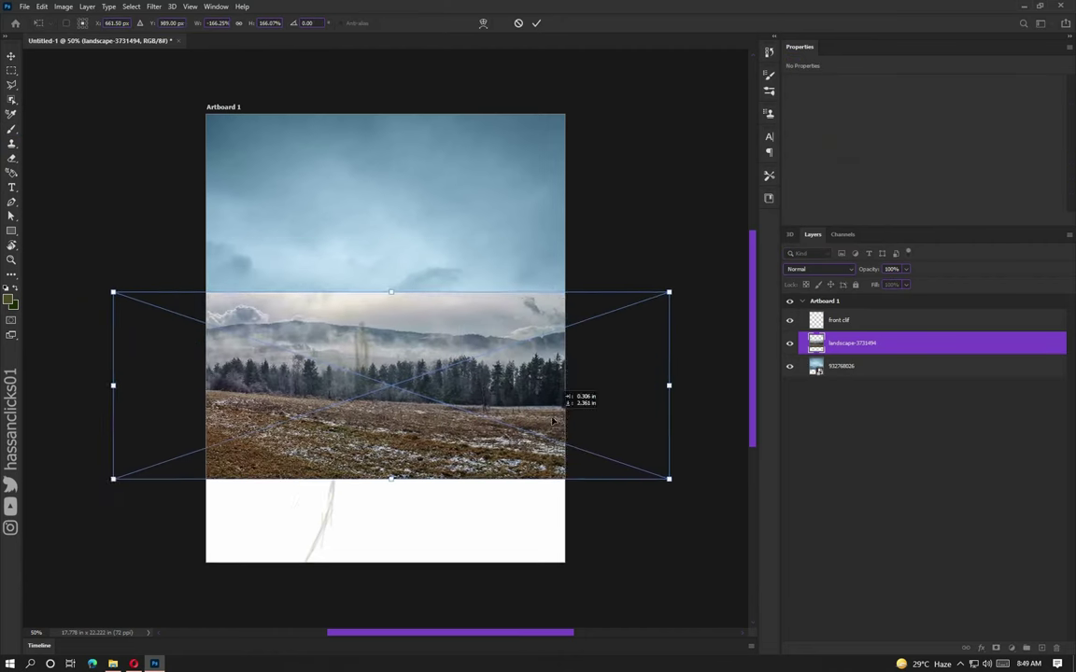
pyautogui.scroll(-5, 165, 381)
pyautogui.moveTo(468, 401); pyautogui.dragTo(354, 401)
pyautogui.moveTo(295, 377); pyautogui.dragTo(305, 377)
pyautogui.press('Return')
pyautogui.click(904, 269)
# Step: Fade the landscape's opacity to reveal the sketch, then select the sky layer
pyautogui.moveTo(908, 285); pyautogui.dragTo(881, 285)
pyautogui.scroll(5, 182, 392)
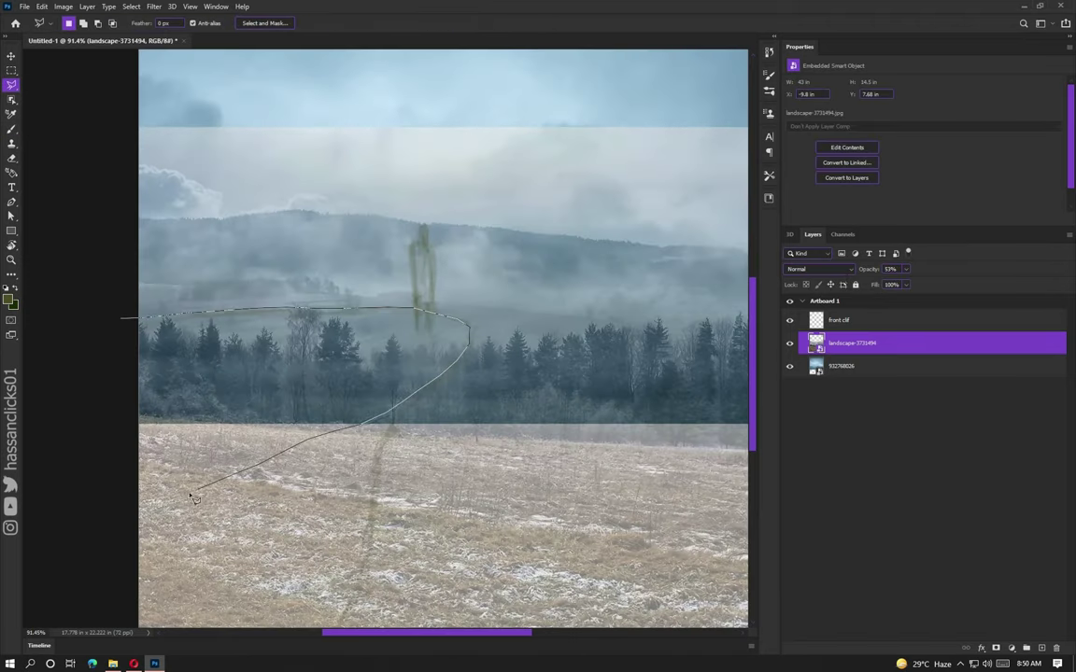
pyautogui.press('0')
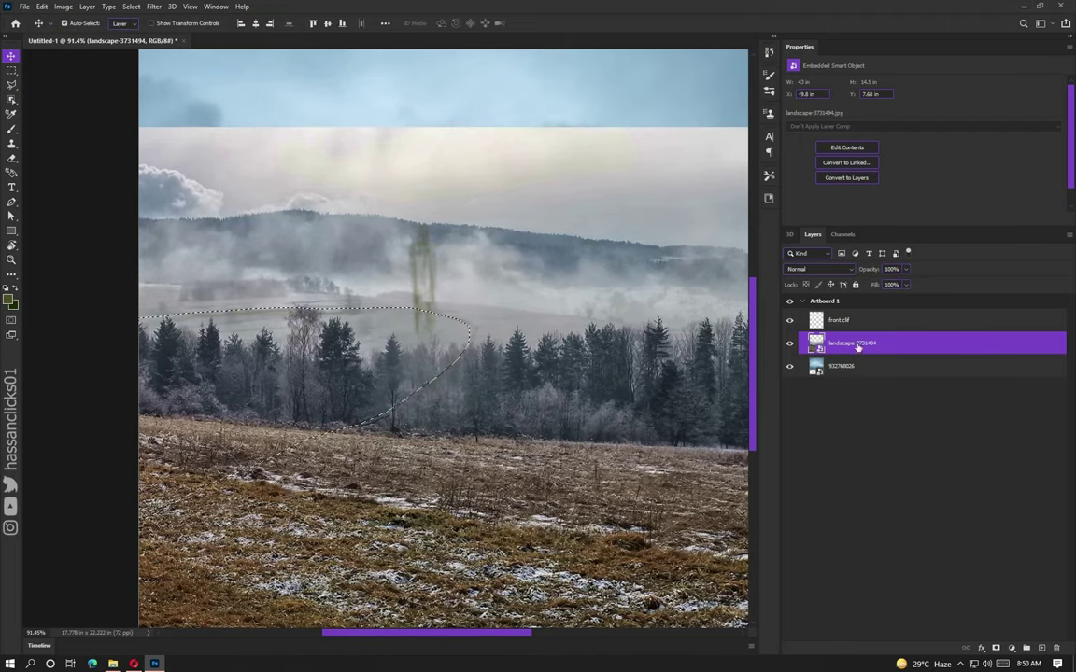
pyautogui.press('v')
pyautogui.hotkey('ctrl', 'z')
pyautogui.click(837, 366)
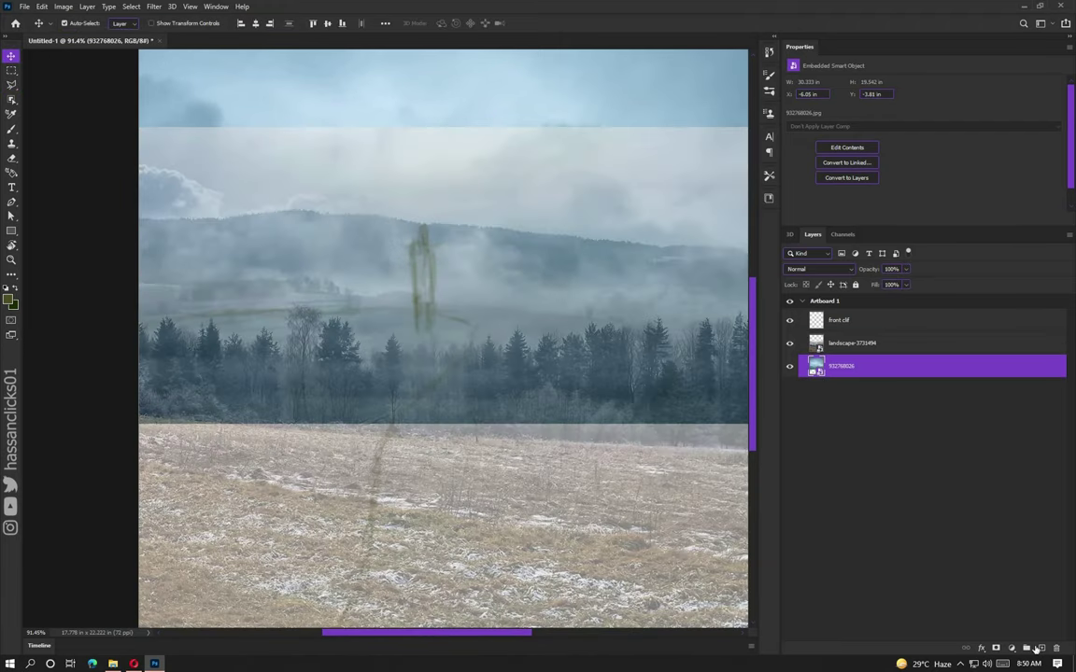
pyautogui.press('l')
# Step: Add an empty layer above the sky and try a landscape mask, then undo it
pyautogui.click(132, 327)
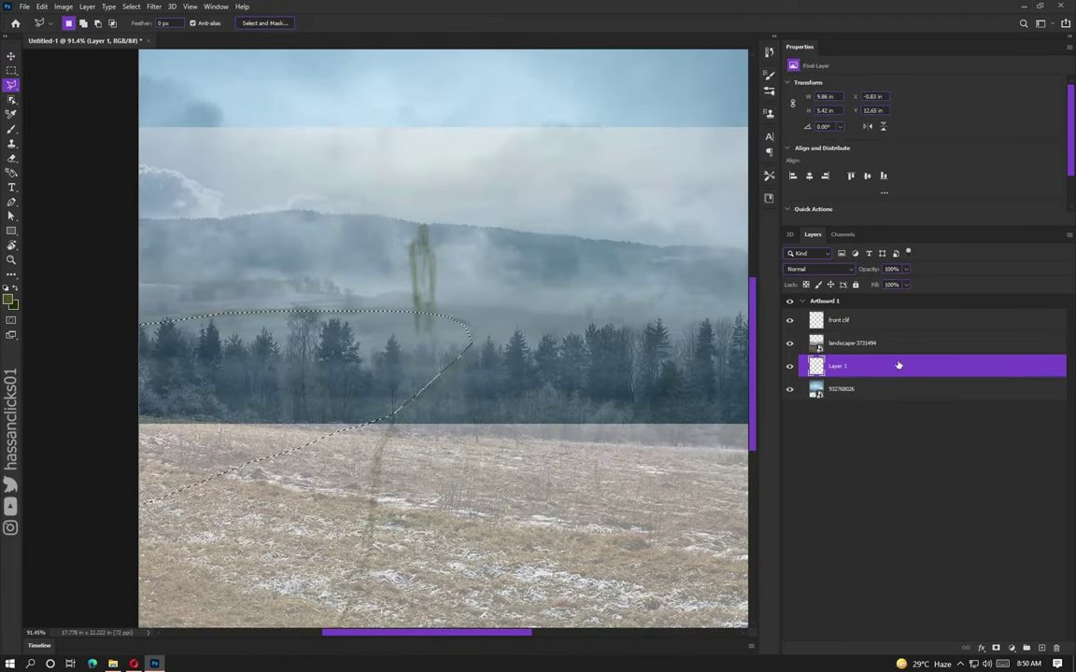
pyautogui.click(883, 345)
pyautogui.click(995, 647)
pyautogui.hotkey('ctrl', 'z')
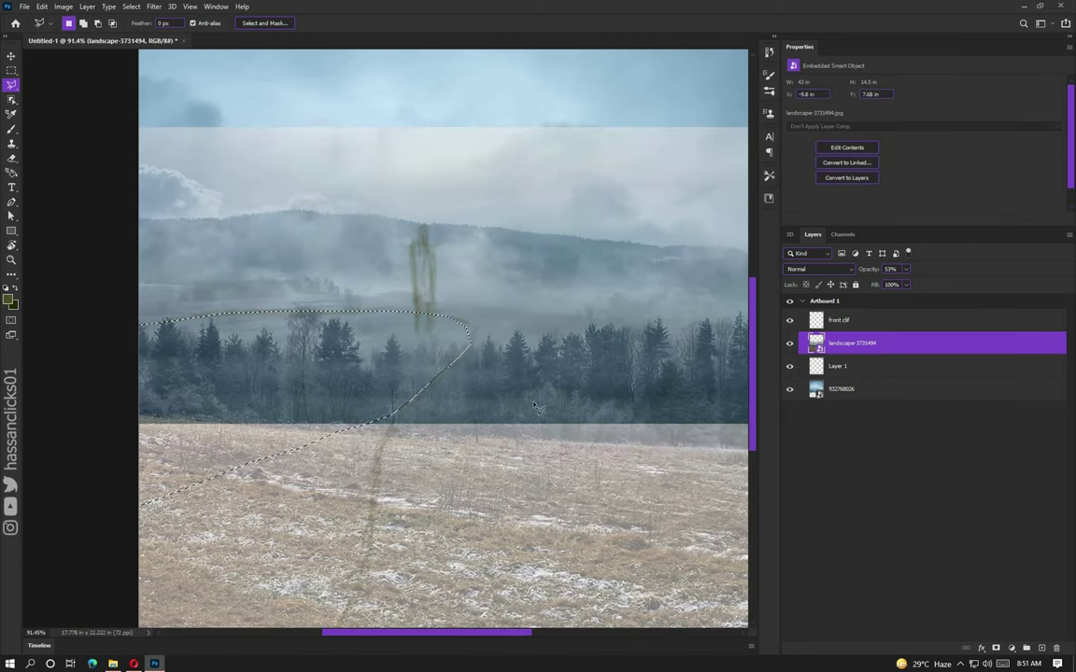
# Step: Move the landscape up, stretch it downward, and set its opacity to 25%
pyautogui.press('v')
pyautogui.moveTo(495, 391); pyautogui.dragTo(472, 281)
pyautogui.hotkey('ctrl', 't')
pyautogui.moveTo(471, 515); pyautogui.dragTo(467, 576)
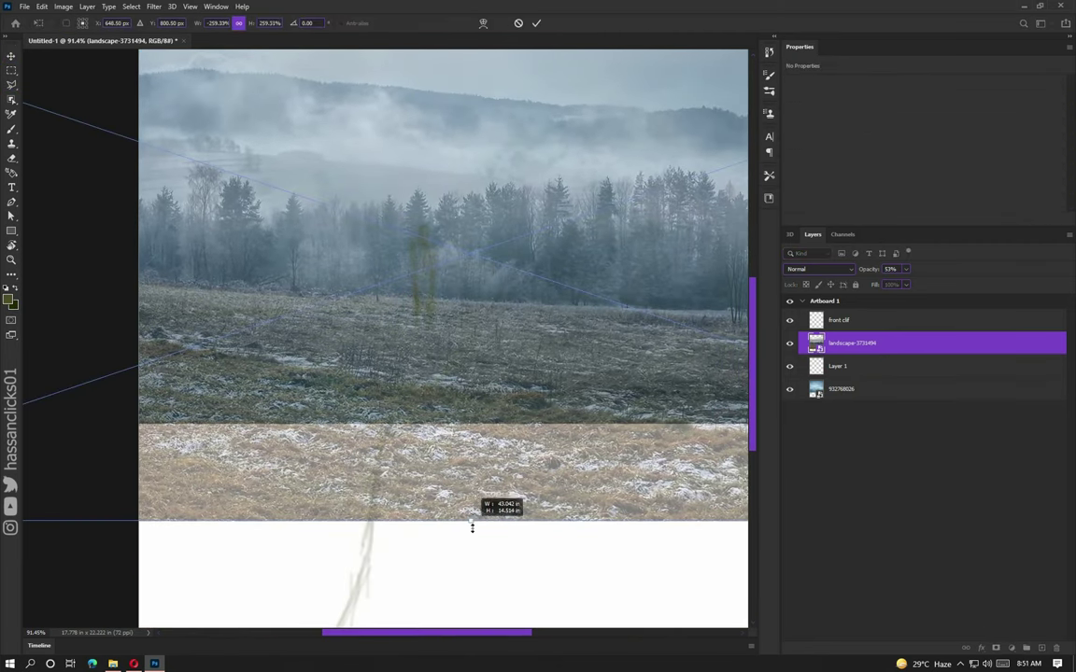
pyautogui.press('2')
pyautogui.press('5')
# Step: Trace the cliff-top outline, mask the landscape to it, and restore near-full opacity
pyautogui.moveTo(124, 327); pyautogui.dragTo(341, 318)
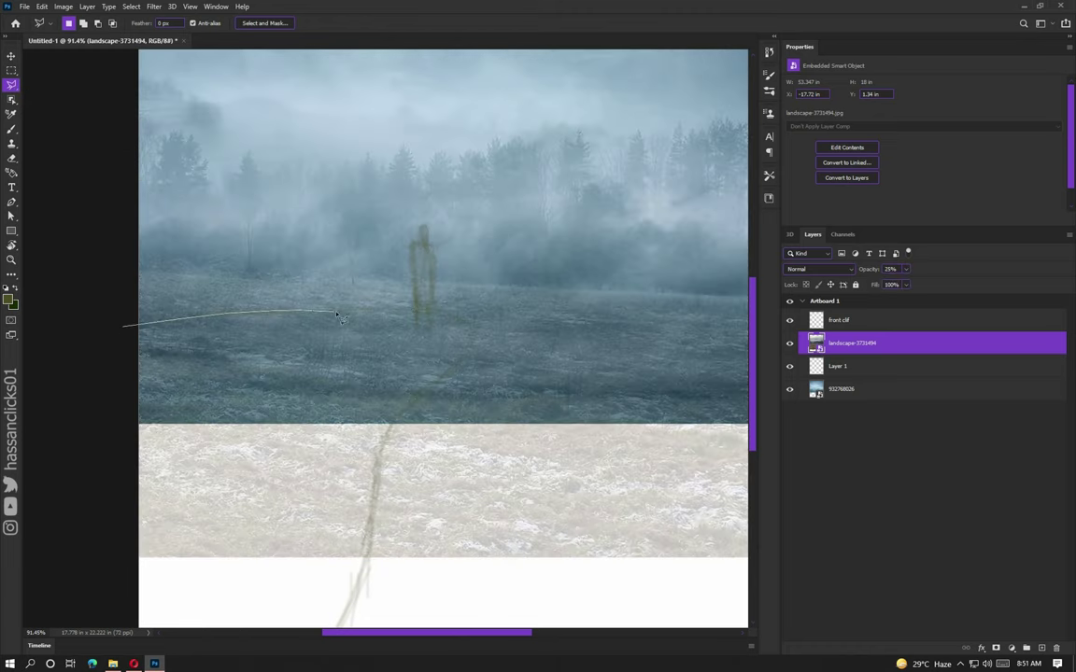
pyautogui.click(995, 647)
pyautogui.click(905, 268)
pyautogui.moveTo(892, 283); pyautogui.dragTo(944, 283)
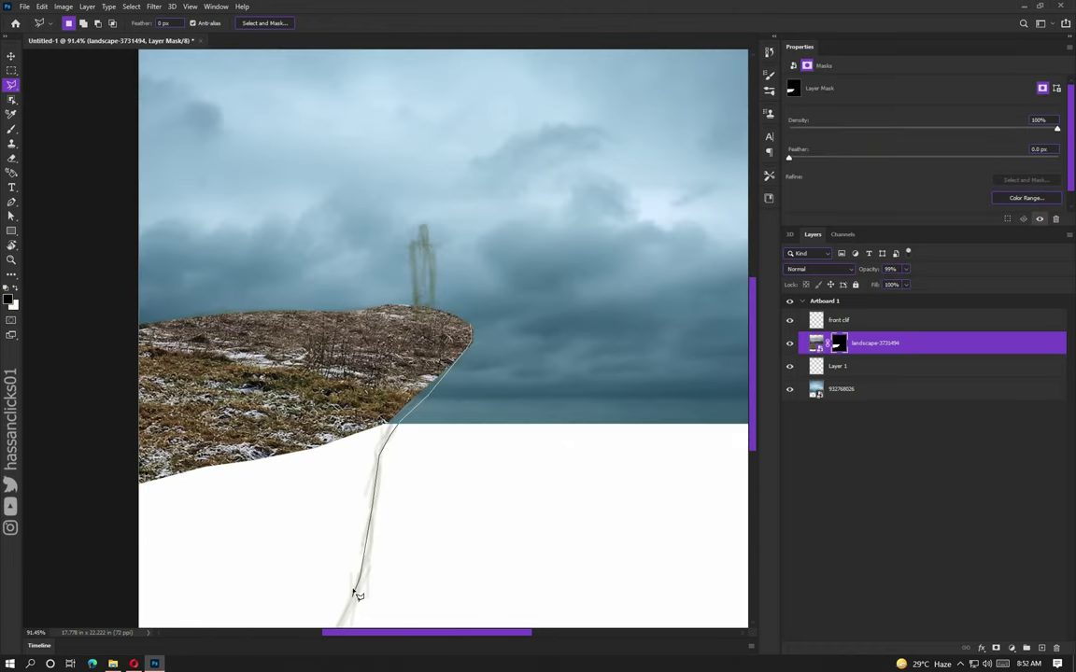
pyautogui.moveTo(358, 595); pyautogui.dragTo(144, 293)
pyautogui.click(864, 364)
# Step: Paint the cliff face on Layer 1 in a dark teal picked from the sky
pyautogui.press('b')
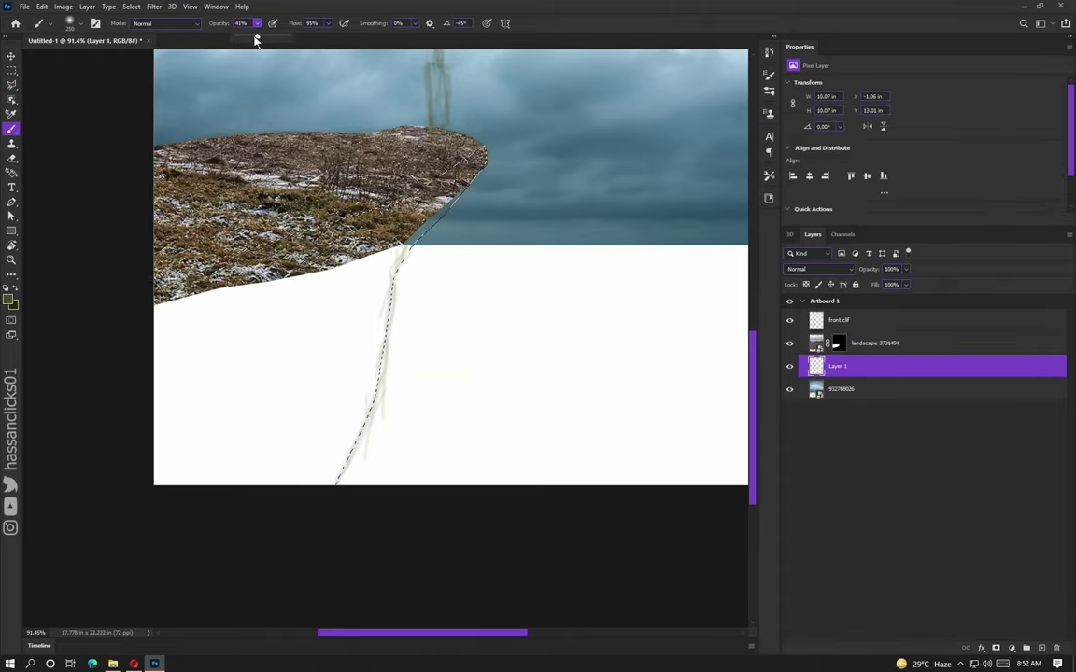
pyautogui.moveTo(206, 392); pyautogui.dragTo(307, 274)
pyautogui.scroll(2, 379, 336)
pyautogui.click(8, 297)
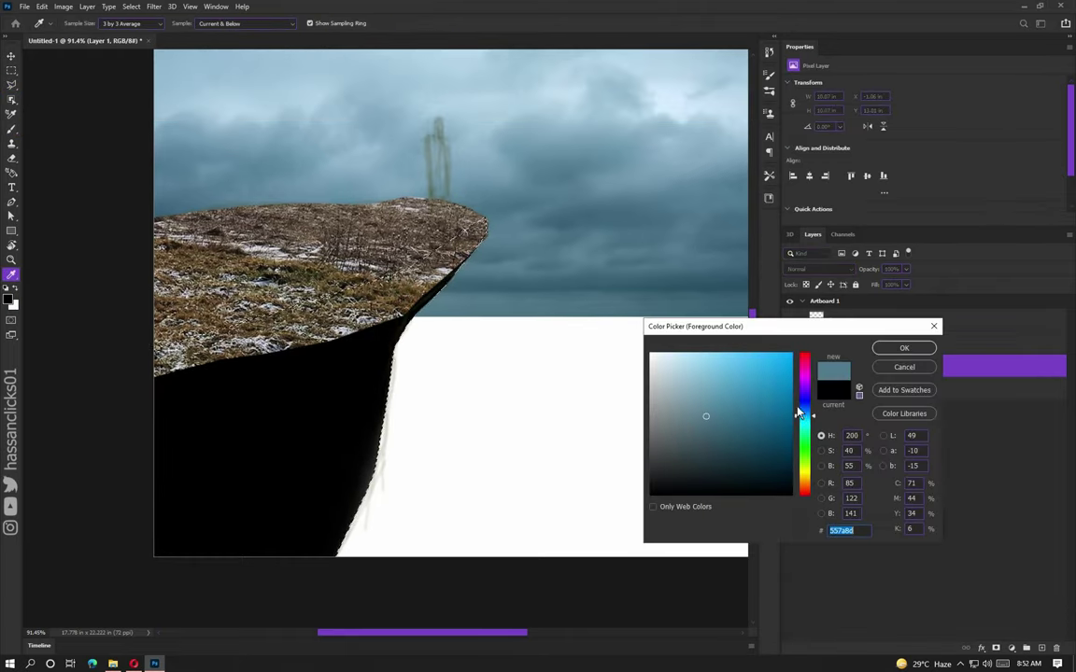
pyautogui.click(904, 349)
pyautogui.moveTo(392, 337); pyautogui.dragTo(187, 541)
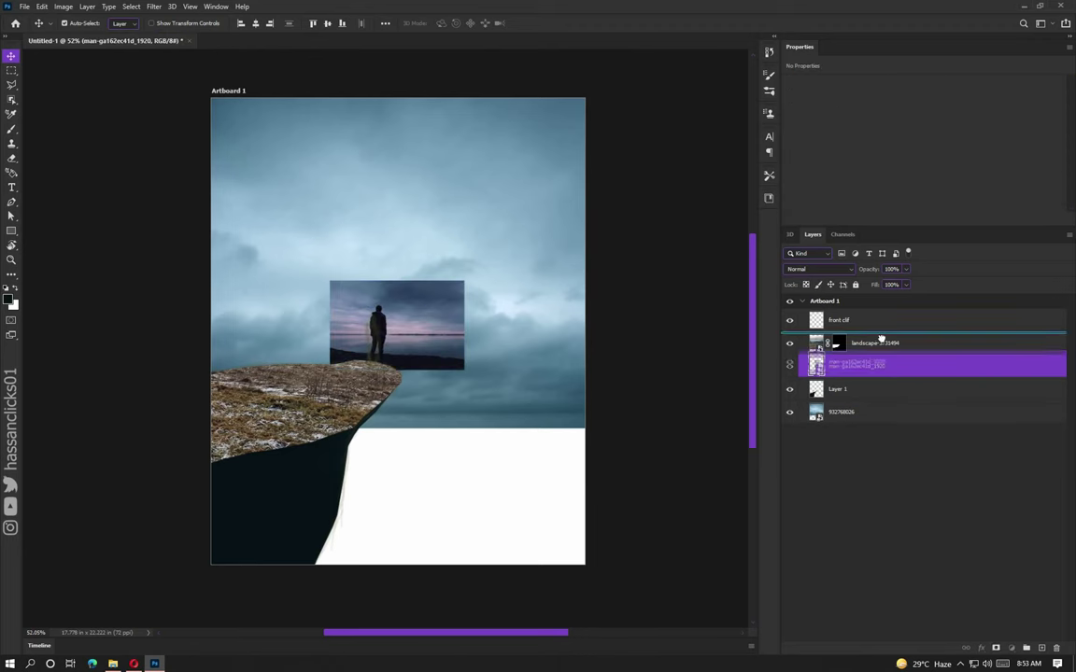
# Step: Move the man photo above the landscape and close the selection around his foot
pyautogui.moveTo(880, 339); pyautogui.dragTo(880, 341)
pyautogui.scroll(3, 392, 323)
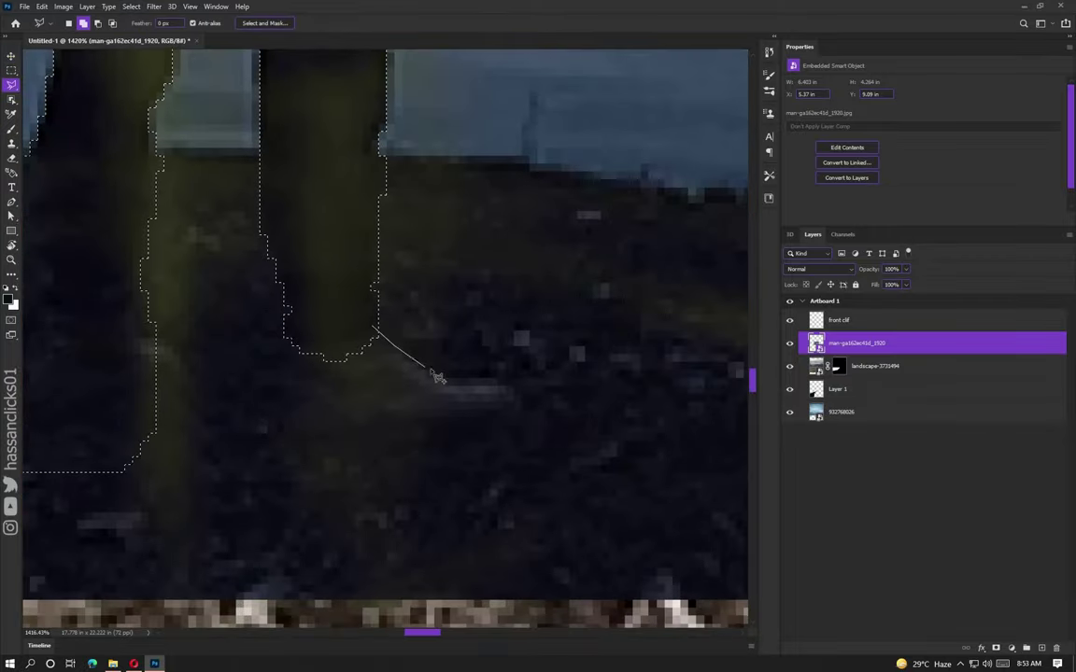
pyautogui.click(290, 351)
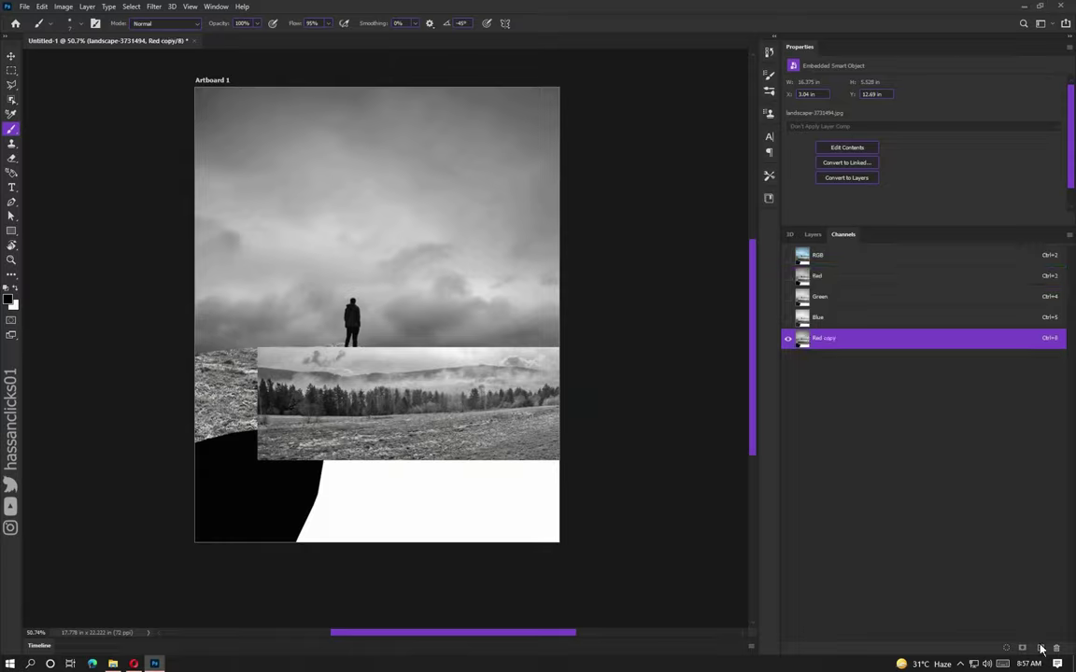
# Step: Boost the Red copy channel's contrast with Levels and use it to mask the landscape copy
pyautogui.moveTo(755, 439); pyautogui.dragTo(813, 439)
pyautogui.moveTo(895, 438); pyautogui.dragTo(865, 439)
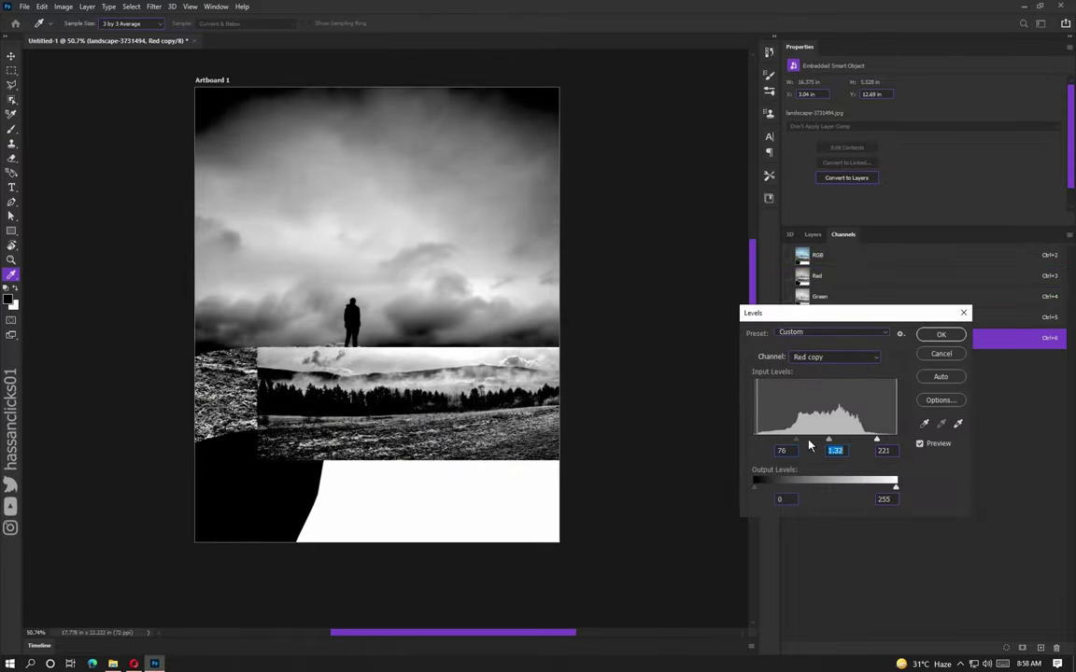
pyautogui.click(940, 334)
pyautogui.keyDown('ctrl'); pyautogui.click(802, 338); pyautogui.keyUp('ctrl')
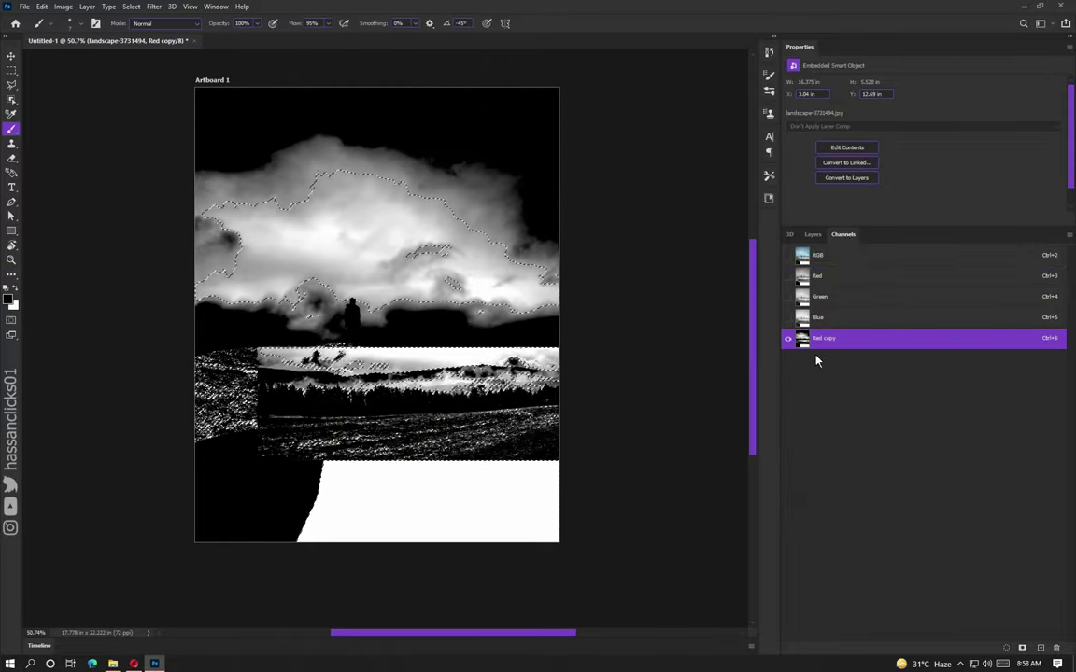
pyautogui.click(803, 254)
pyautogui.click(813, 235)
pyautogui.scroll(5, 480, 390)
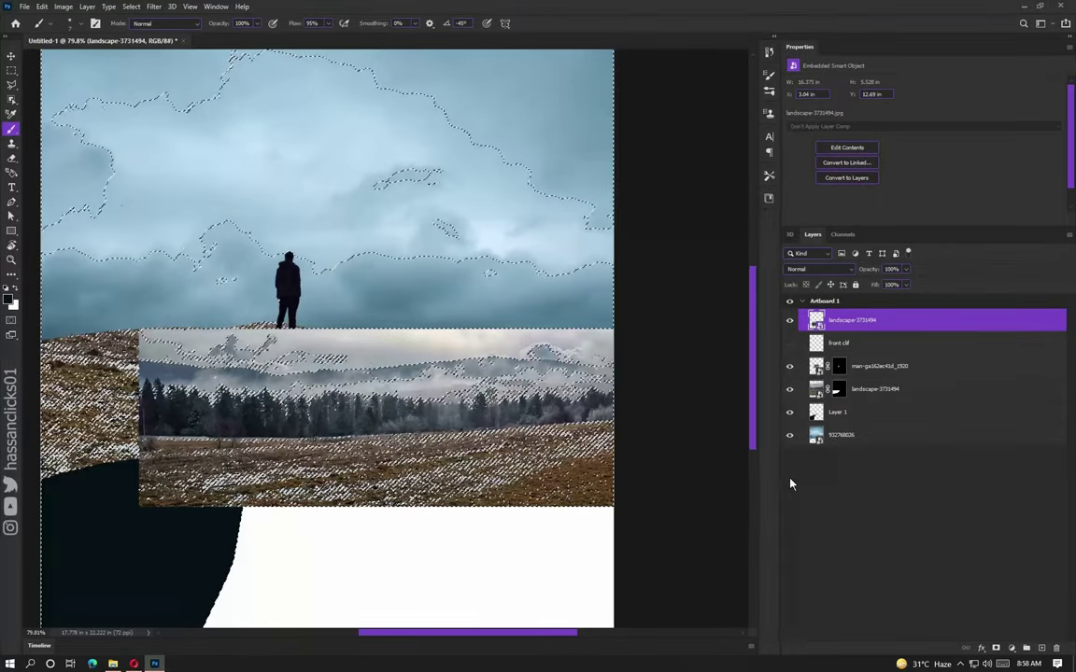
pyautogui.click(1010, 647)
# Step: Brush away the hazy sky and treeline edge, and move the copy below Layer 1
pyautogui.moveTo(470, 315); pyautogui.dragTo(614, 371)
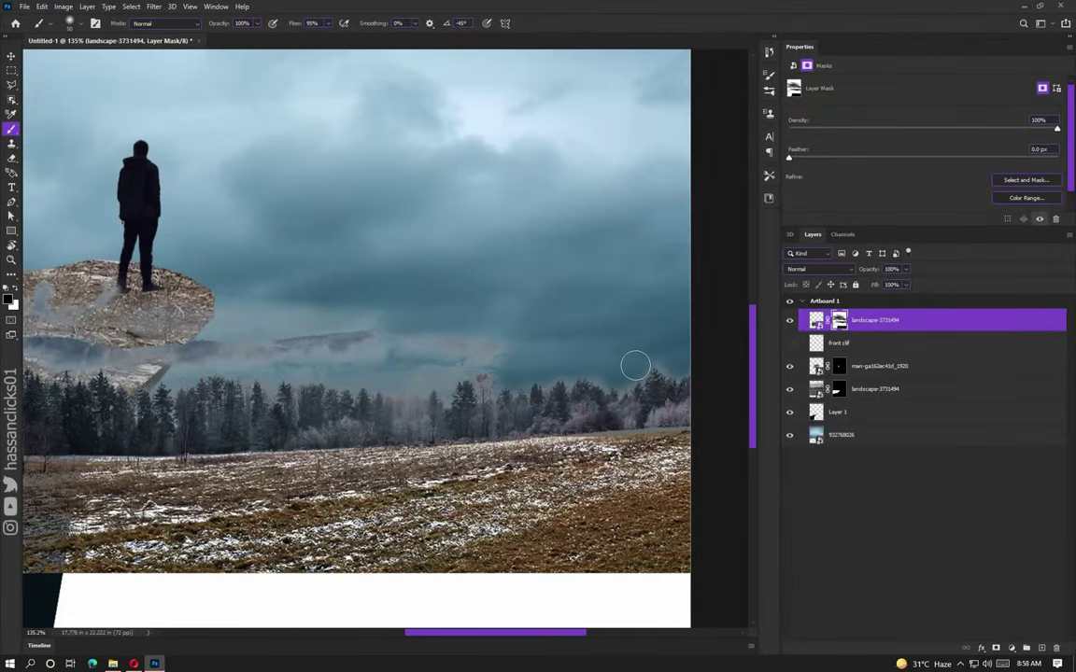
pyautogui.scroll(-3, 343, 315)
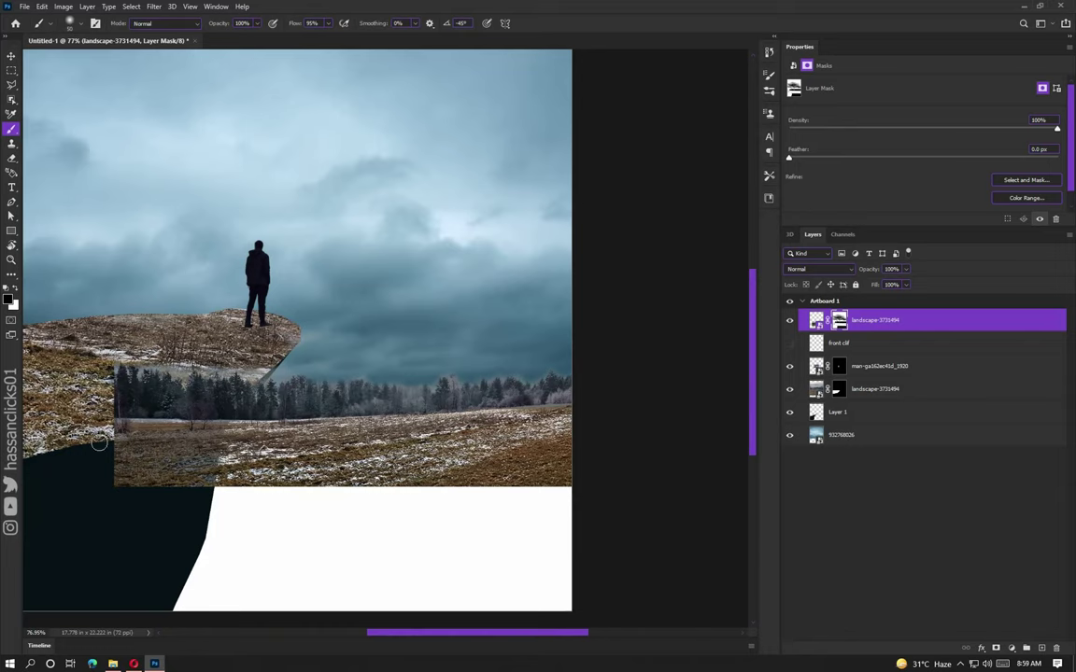
pyautogui.moveTo(220, 439); pyautogui.dragTo(541, 416)
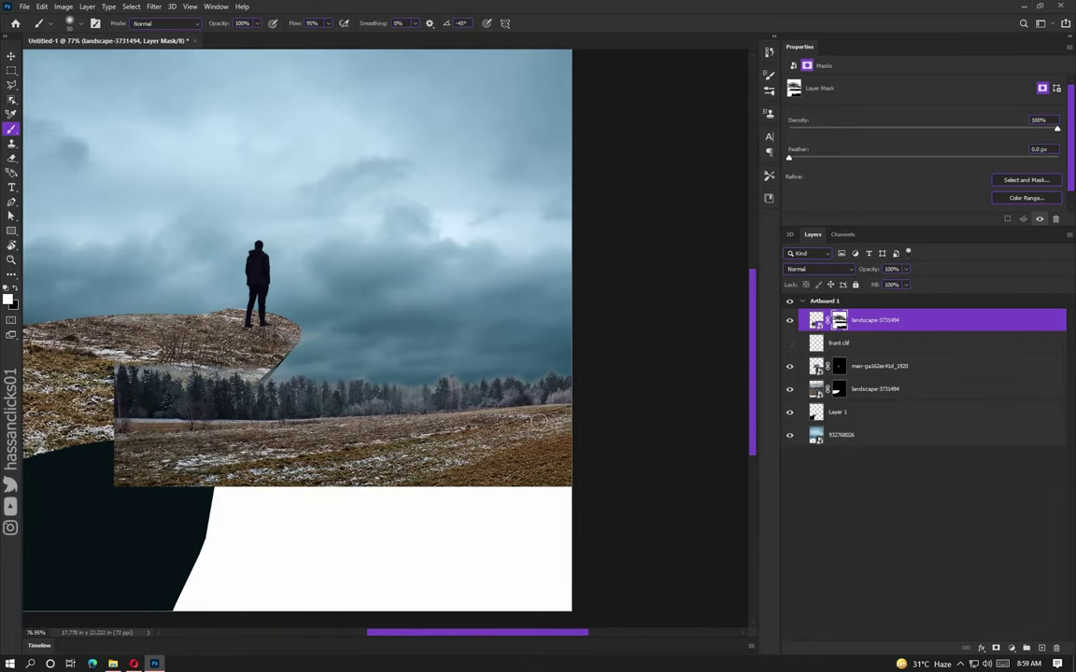
pyautogui.scroll(-2, 538, 422)
pyautogui.moveTo(875, 319); pyautogui.dragTo(875, 425)
pyautogui.press('v')
pyautogui.scroll(-2, 459, 418)
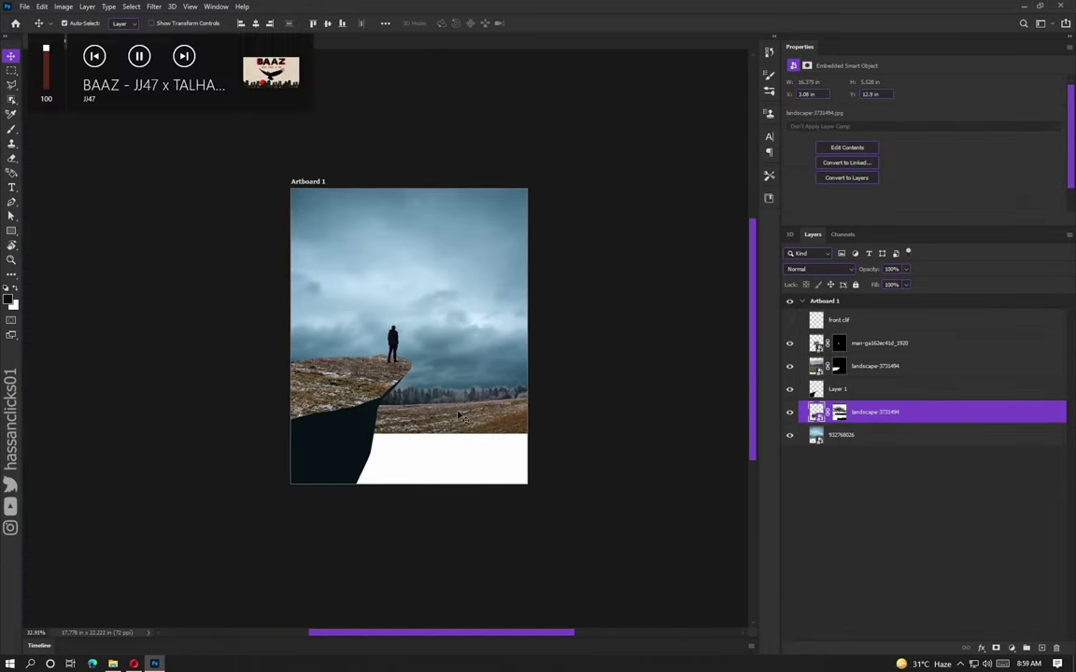
# Step: Tilt and reposition the cliff-top landscape layer with Free Transform
pyautogui.scroll(3, 458, 417)
pyautogui.click(875, 365)
pyautogui.hotkey('ctrl', 't')
pyautogui.scroll(-3, 374, 326)
pyautogui.moveTo(131, 199); pyautogui.dragTo(187, 243)
pyautogui.moveTo(457, 280); pyautogui.dragTo(493, 263)
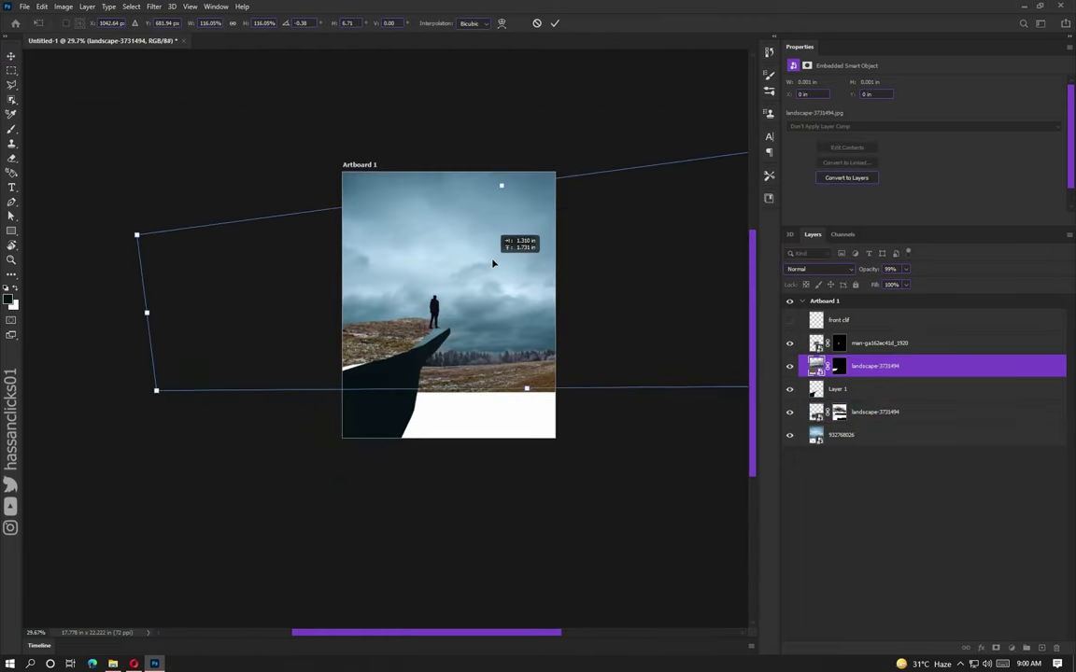
pyautogui.press('Return')
# Step: Copy a field patch from the background landscape to a new layer and stretch it wider
pyautogui.hotkey('alt', '[')
pyautogui.scroll(5, 461, 359)
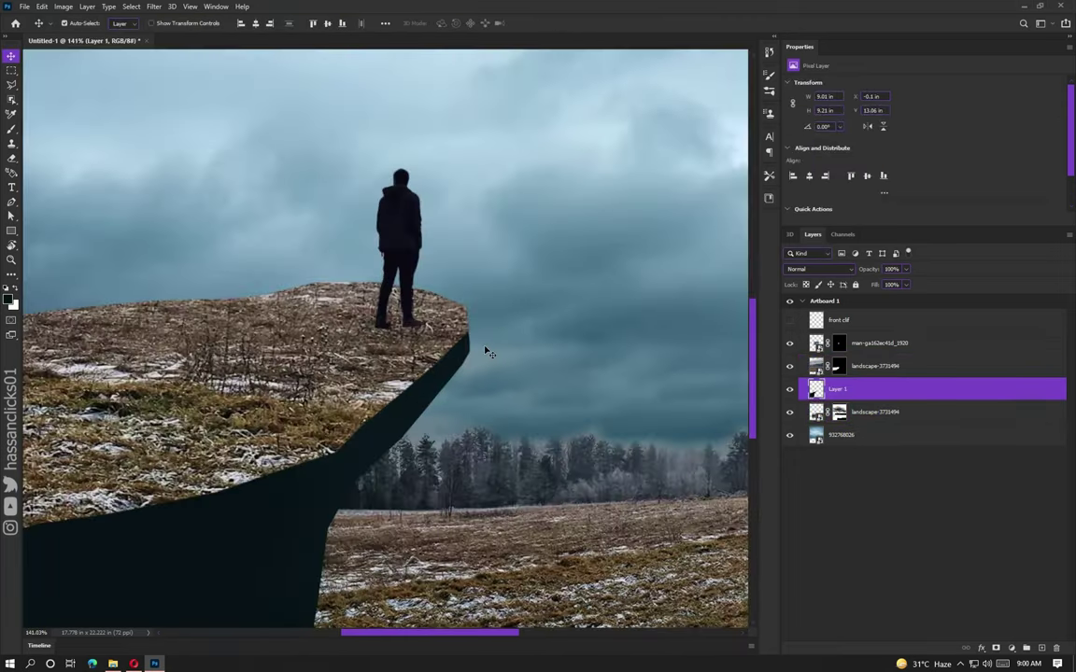
pyautogui.scroll(-5, 458, 360)
pyautogui.scroll(3, 654, 393)
pyautogui.scroll(2, 742, 404)
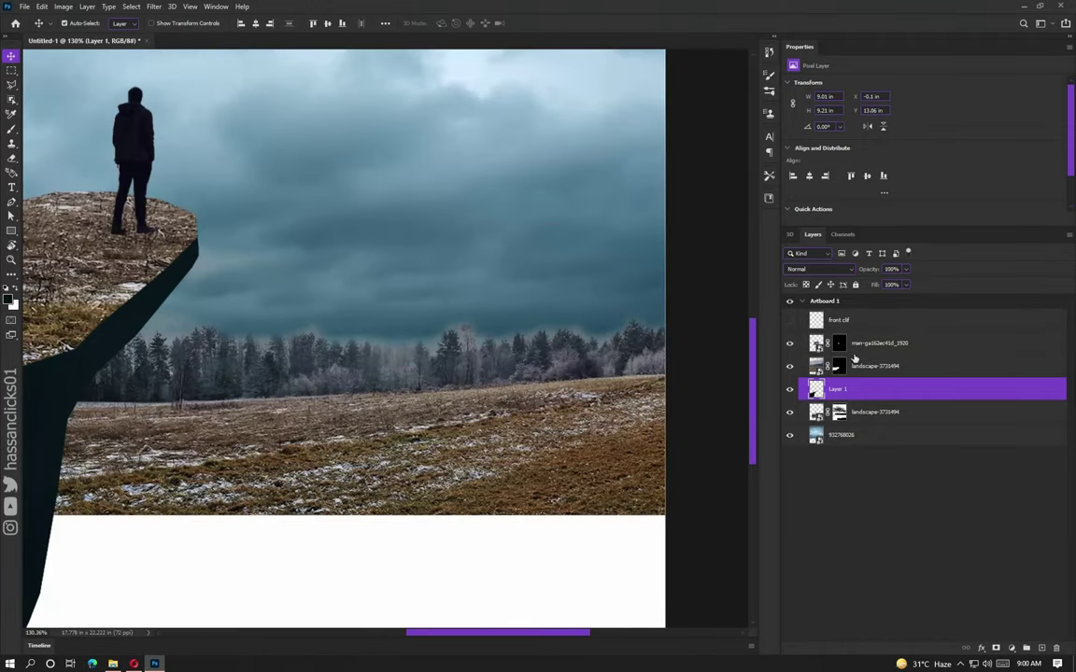
pyautogui.hotkey('alt', '[')
pyautogui.press('l')
pyautogui.scroll(-3, 71, 408)
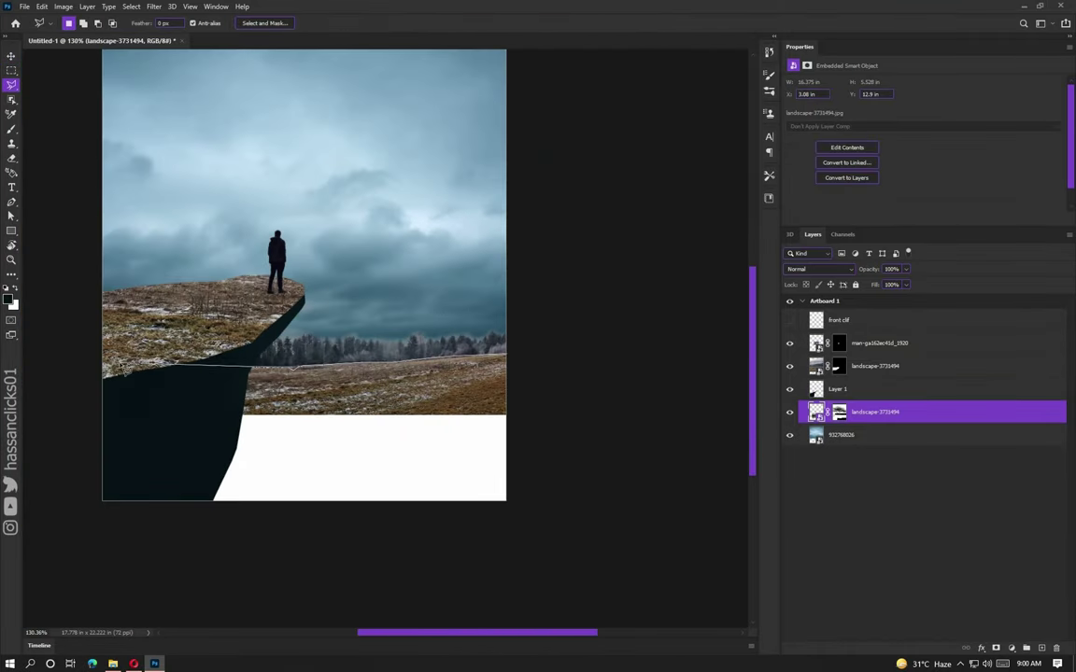
pyautogui.hotkey('ctrl', 'j')
pyautogui.hotkey('ctrl', 't')
pyautogui.moveTo(545, 399)
pyautogui.mouseDown()
pyautogui.moveTo(720, 429)
pyautogui.moveTo(728, 419)
pyautogui.mouseUp()
# Step: Duplicate the dark cliff face, stretch the copy, and add a mask to it
pyautogui.press('Return')
pyautogui.hotkey('ctrl', 'j')
pyautogui.hotkey('ctrl', 't')
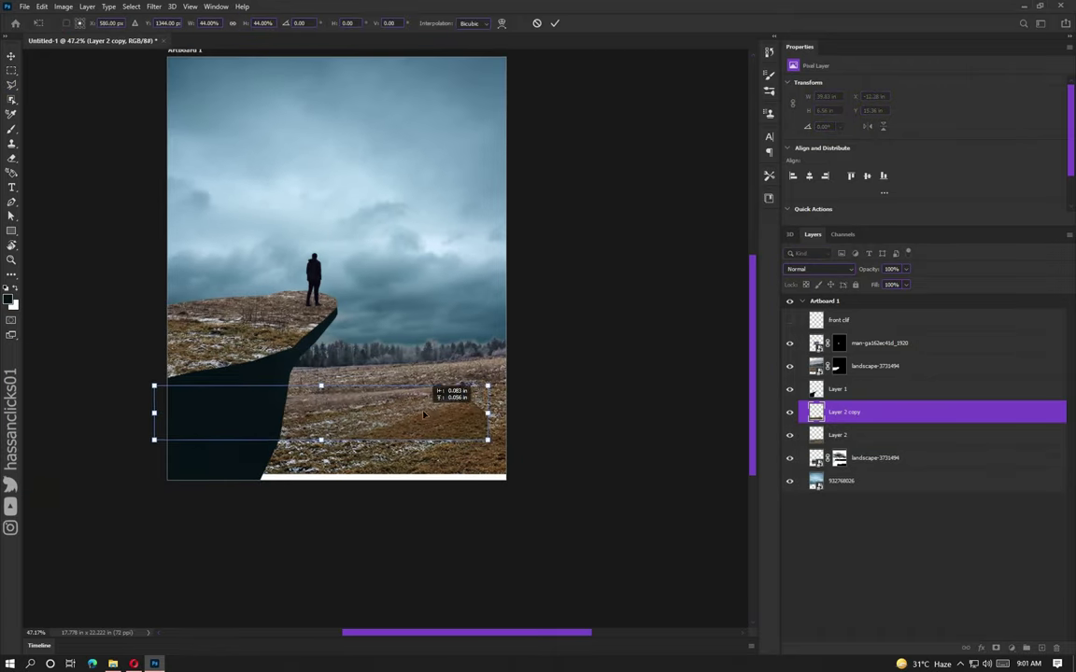
pyautogui.press('Return')
pyautogui.click(995, 647)
pyautogui.press('b')
pyautogui.scroll(2, 493, 388)
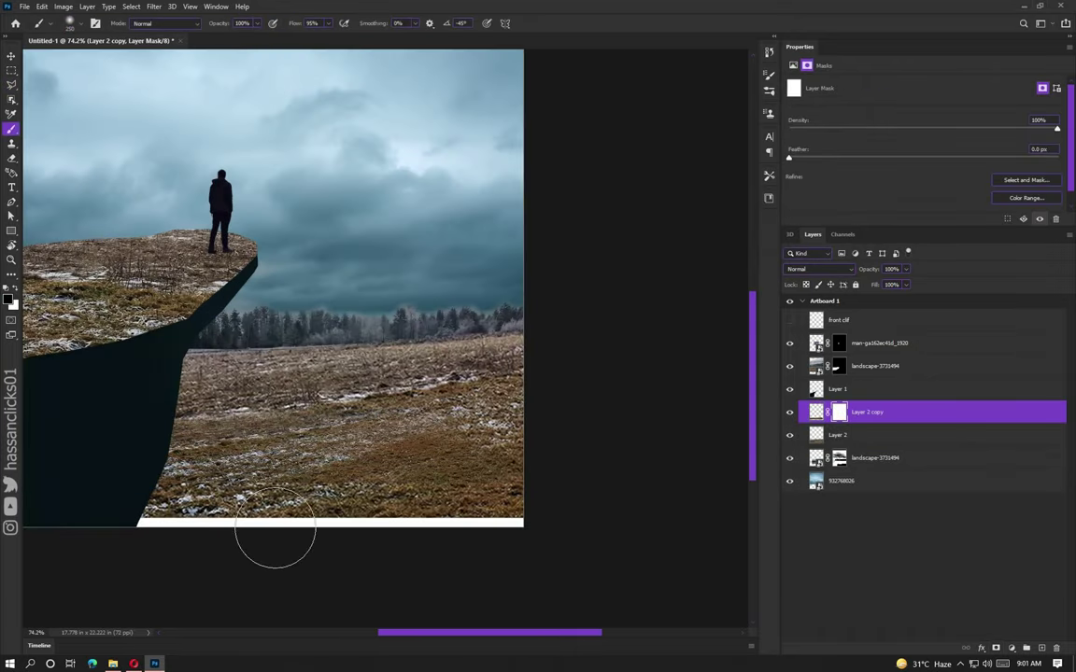
pyautogui.scroll(-3, 276, 530)
# Step: Duplicate the cliff face copy again, flip it vertically, and delete its mask
pyautogui.hotkey('ctrl', 'j')
pyautogui.hotkey('ctrl', 't')
pyautogui.rightClick(392, 504)
pyautogui.click(420, 492)
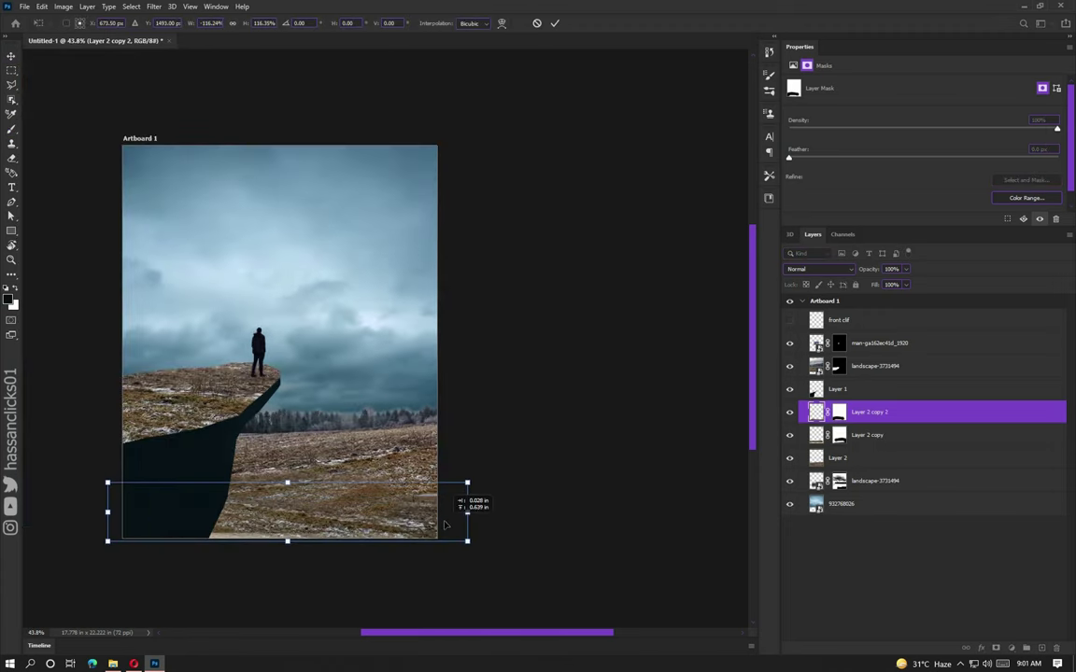
pyautogui.press('Escape')
pyautogui.press('Delete')
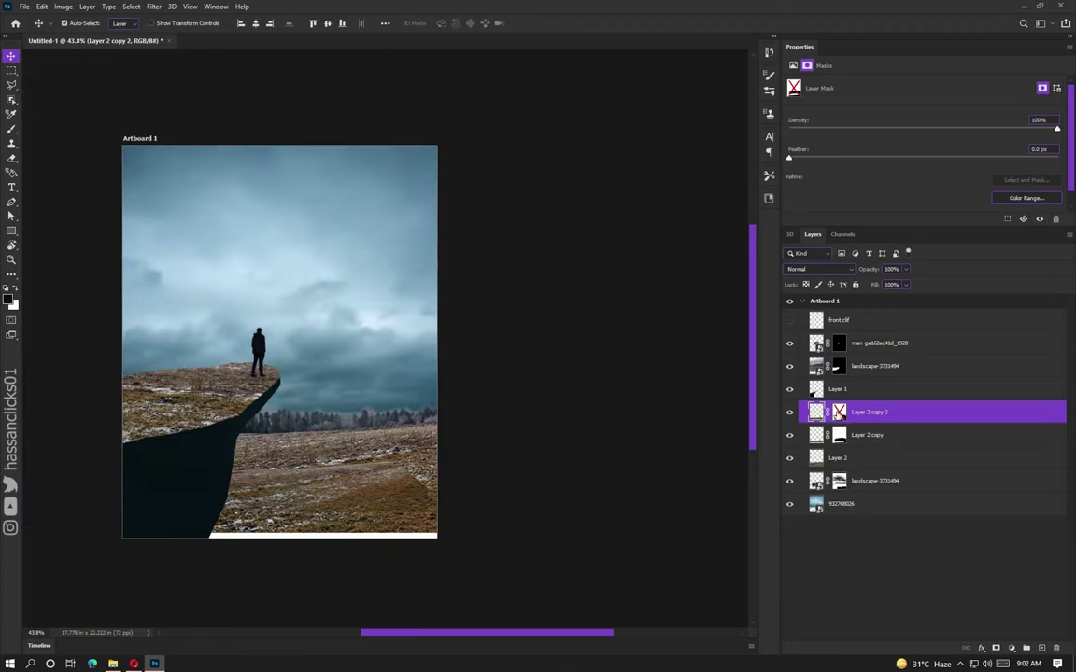
pyautogui.moveTo(839, 412); pyautogui.dragTo(1055, 647)
# Step: Stretch the flipped copy down over the white strip and give it a fresh mask
pyautogui.hotkey('ctrl', 't')
pyautogui.moveTo(444, 528); pyautogui.dragTo(516, 523)
pyautogui.press('Return')
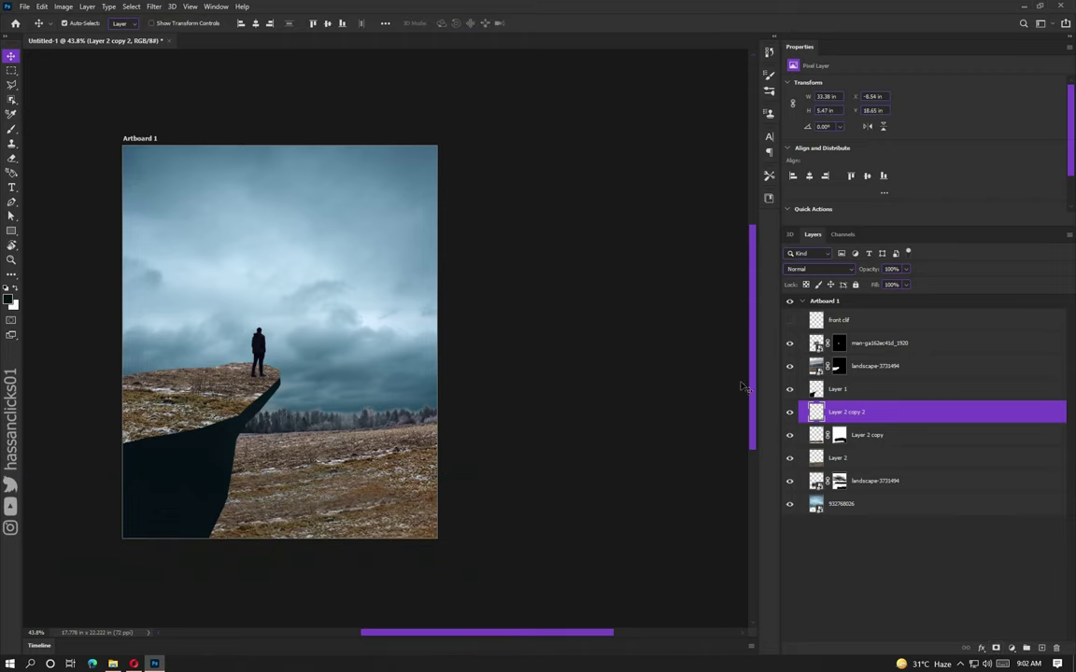
pyautogui.click(1011, 647)
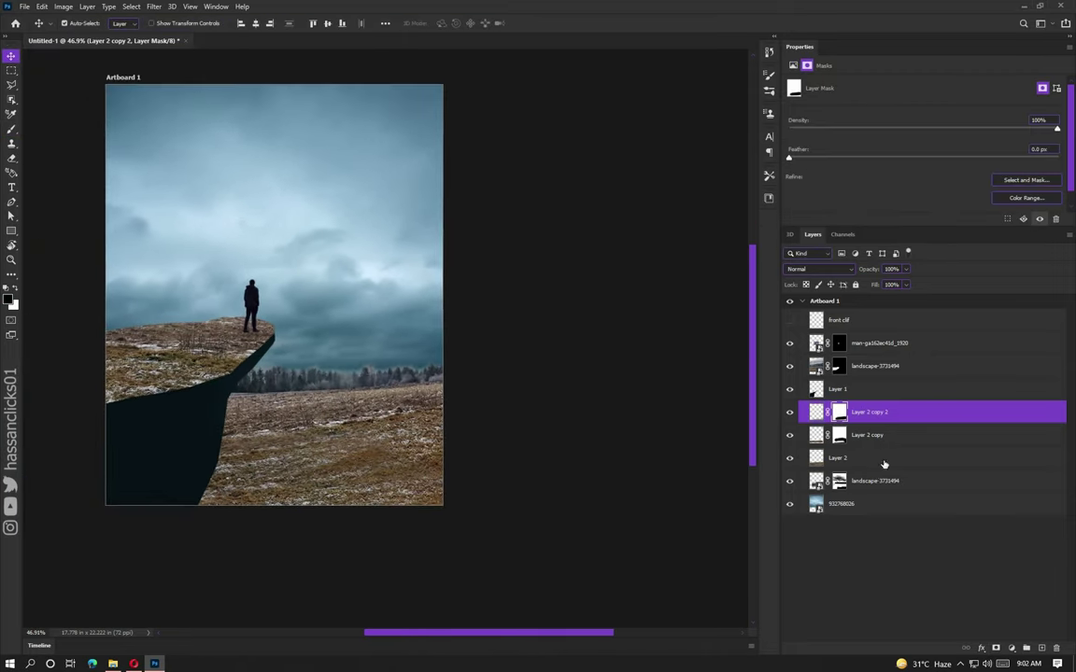
pyautogui.click(840, 504)
pyautogui.press('Return')
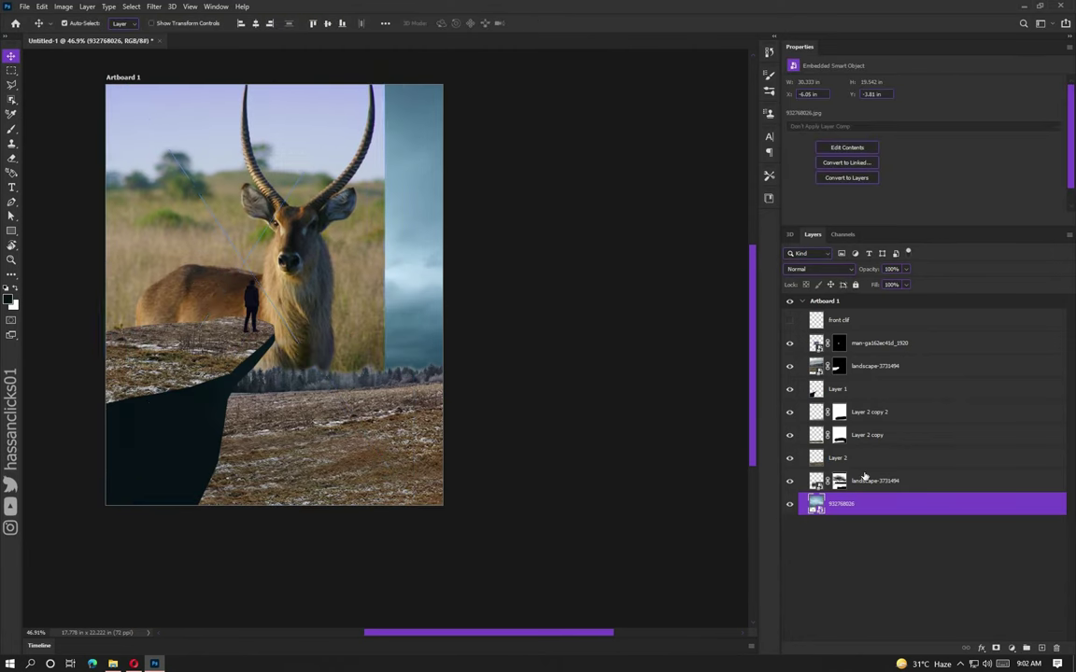
pyautogui.click(24, 7)
pyautogui.click(47, 226)
pyautogui.click(972, 636)
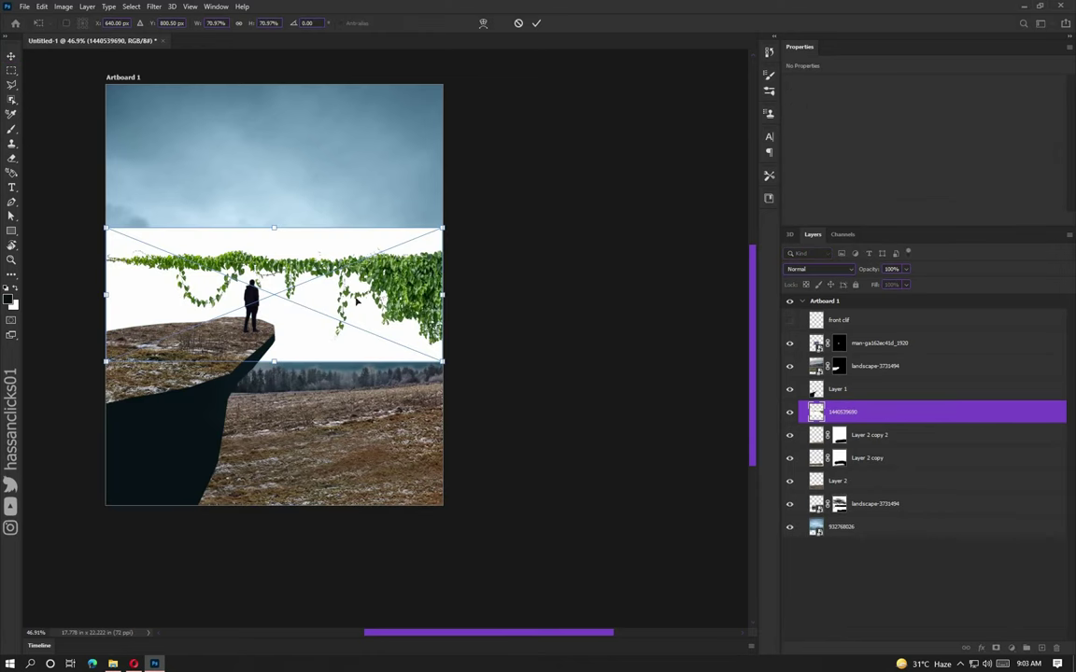
pyautogui.press('Return')
pyautogui.scroll(3, 356, 300)
# Step: Mask out the vines' white background using a Levels-darkened copy of the Blue channel
pyautogui.click(842, 235)
pyautogui.click(819, 296)
pyautogui.click(818, 318)
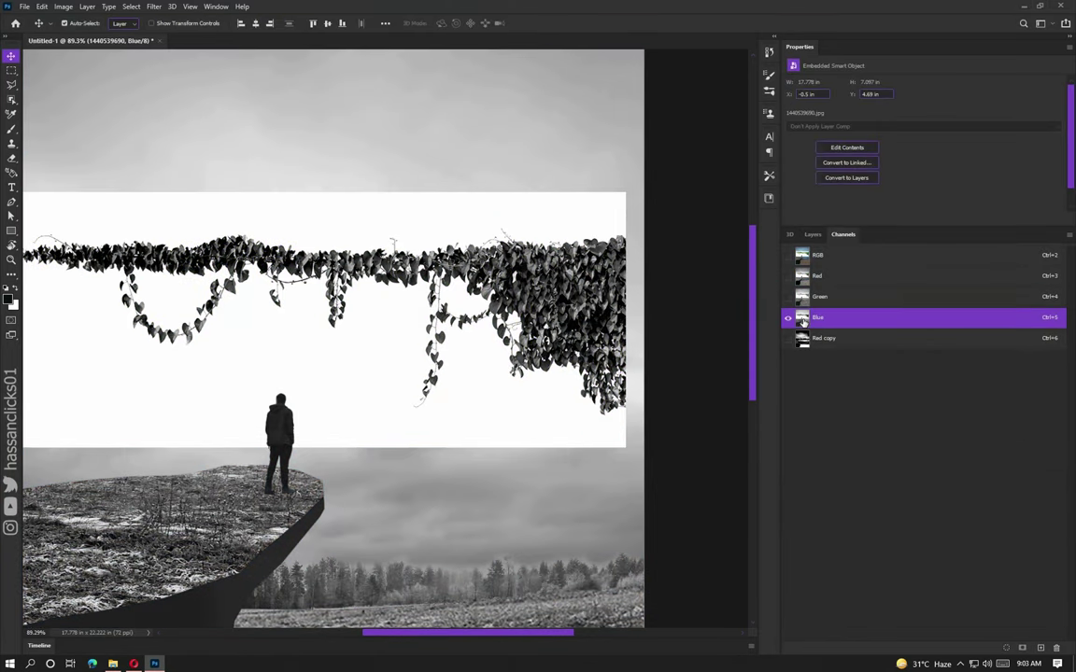
pyautogui.moveTo(803, 320); pyautogui.dragTo(1039, 647)
pyautogui.hotkey('ctrl', 'l')
pyautogui.moveTo(754, 440)
pyautogui.mouseDown()
pyautogui.moveTo(861, 440)
pyautogui.moveTo(845, 439)
pyautogui.mouseUp()
pyautogui.click(940, 334)
pyautogui.keyDown('ctrl'); pyautogui.click(801, 359); pyautogui.keyUp('ctrl')
pyautogui.click(817, 254)
pyautogui.click(812, 234)
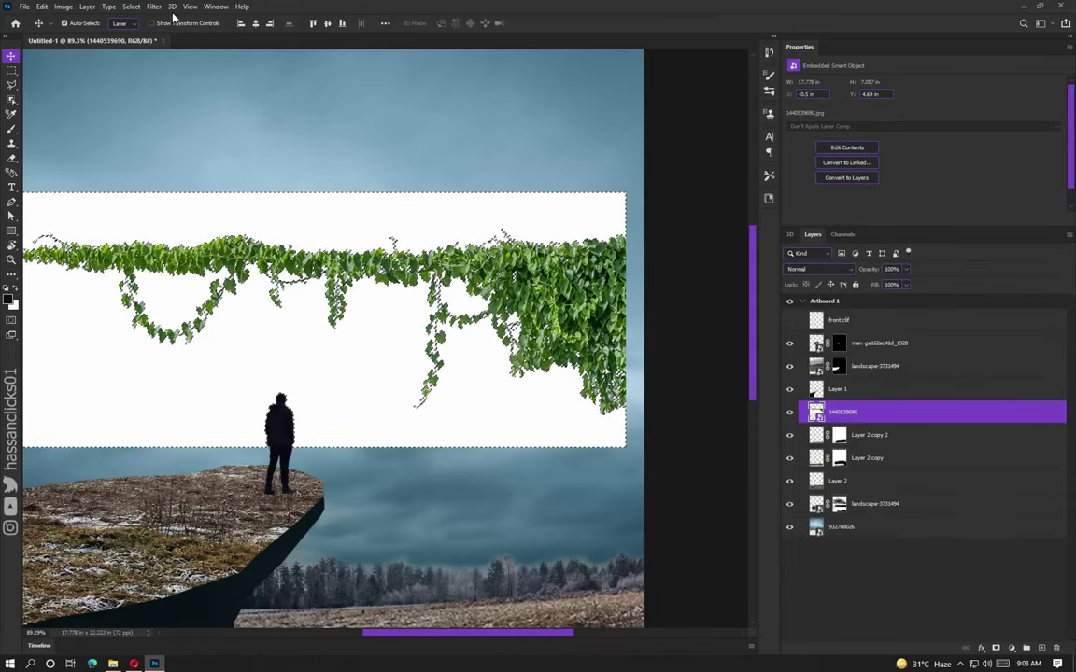
pyautogui.click(1011, 647)
pyautogui.hotkey('ctrl', '0')
# Step: Raise the vine layer above the cliff layers and position it along the cliff edge
pyautogui.scroll(3, 553, 411)
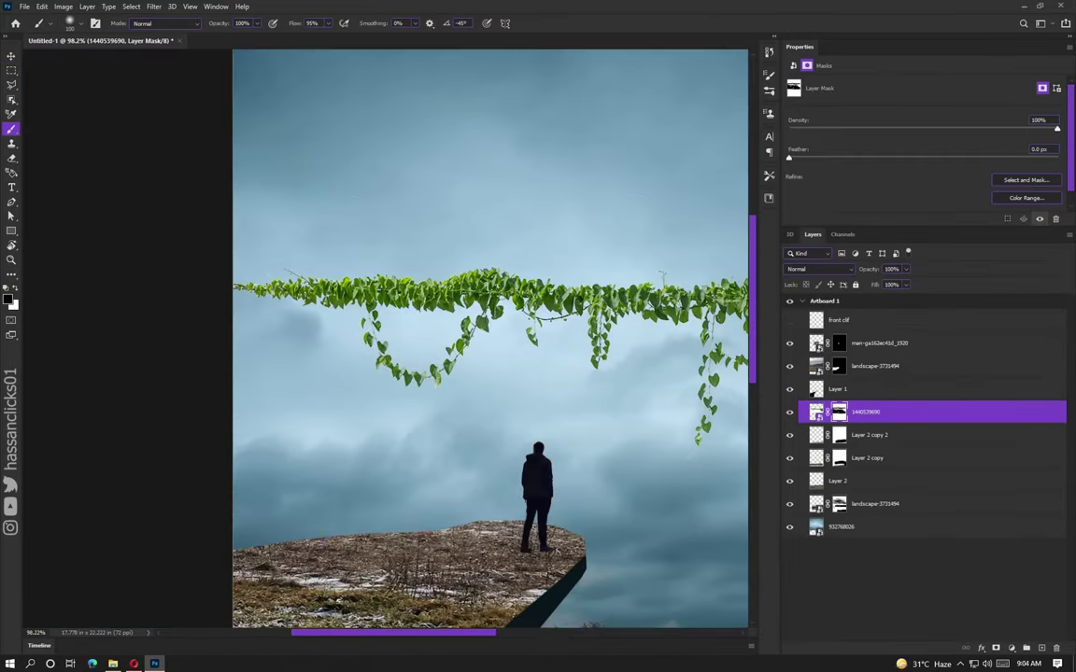
pyautogui.scroll(-1, 665, 240)
pyautogui.scroll(-3, 696, 295)
pyautogui.scroll(5, 629, 381)
pyautogui.hotkey('ctrl', '0')
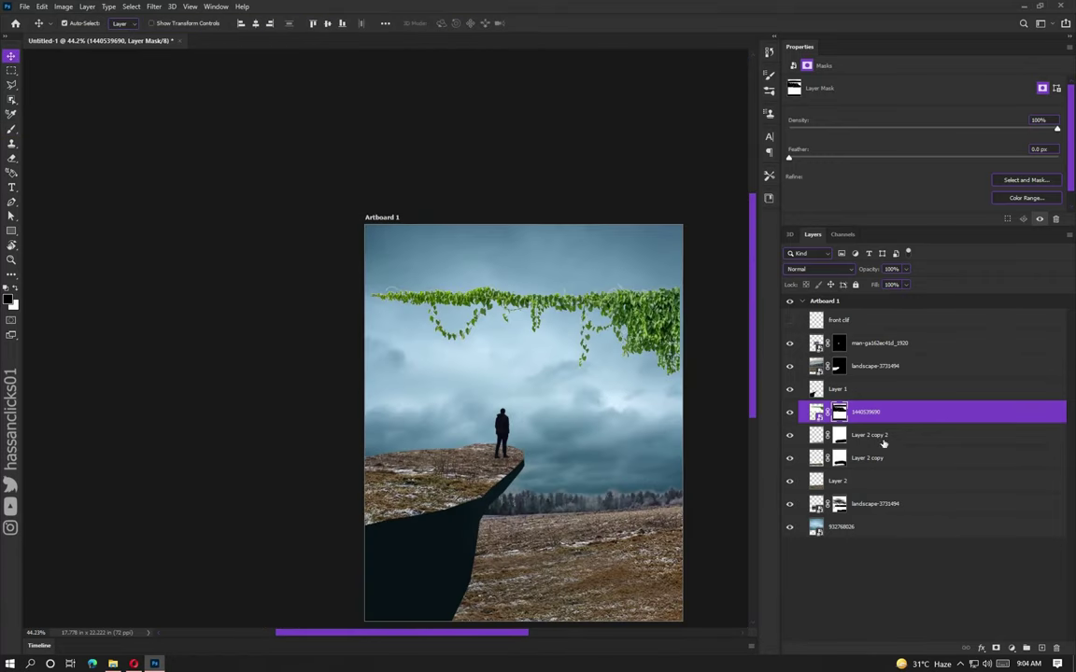
pyautogui.moveTo(822, 412); pyautogui.dragTo(821, 332)
pyautogui.scroll(1, 523, 373)
pyautogui.hotkey('ctrl', 't')
pyautogui.moveTo(709, 187)
pyautogui.mouseDown()
pyautogui.moveTo(567, 502)
pyautogui.moveTo(665, 527)
pyautogui.mouseUp()
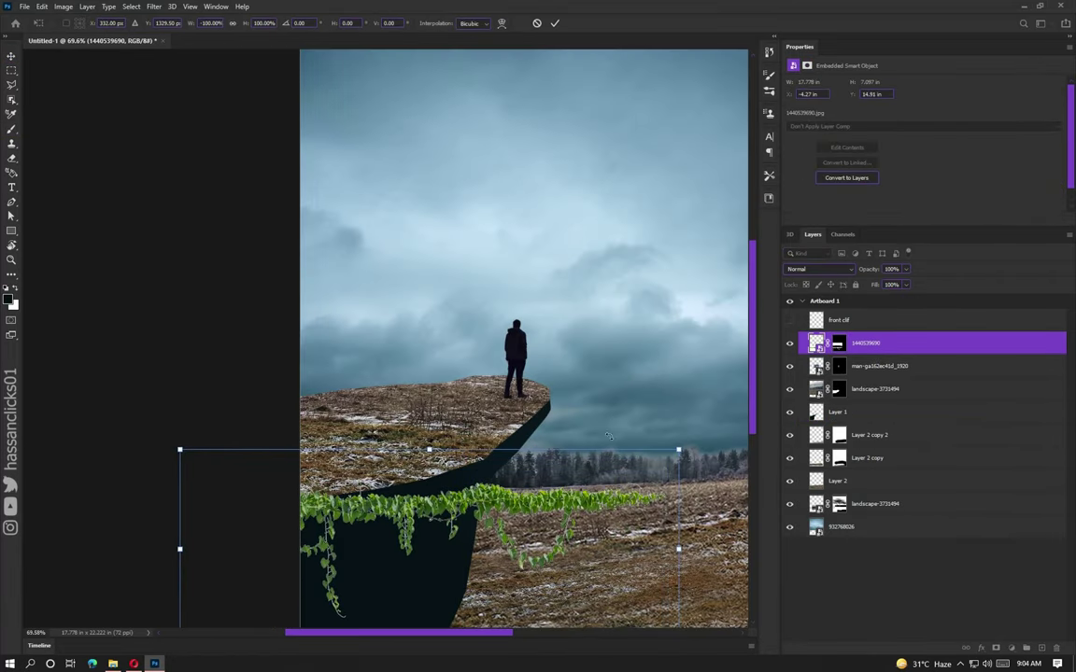
pyautogui.click(555, 23)
# Step: Warp the vines with a 5x5 grid so they drape down the cliff face
pyautogui.hotkey('ctrl', 't')
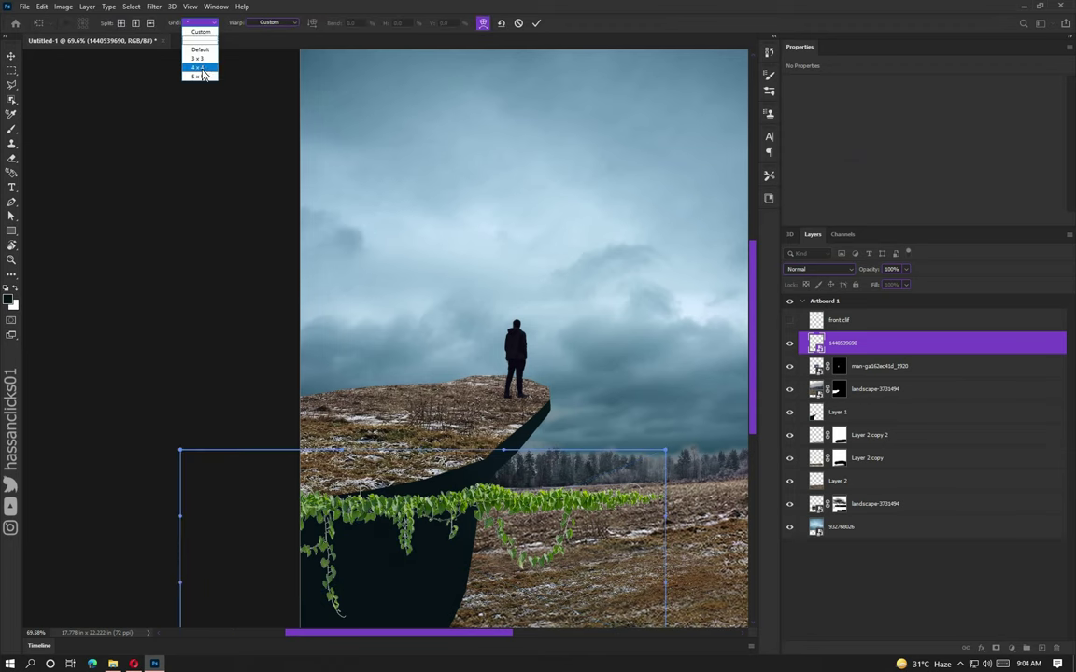
pyautogui.click(204, 76)
pyautogui.scroll(-2, 601, 412)
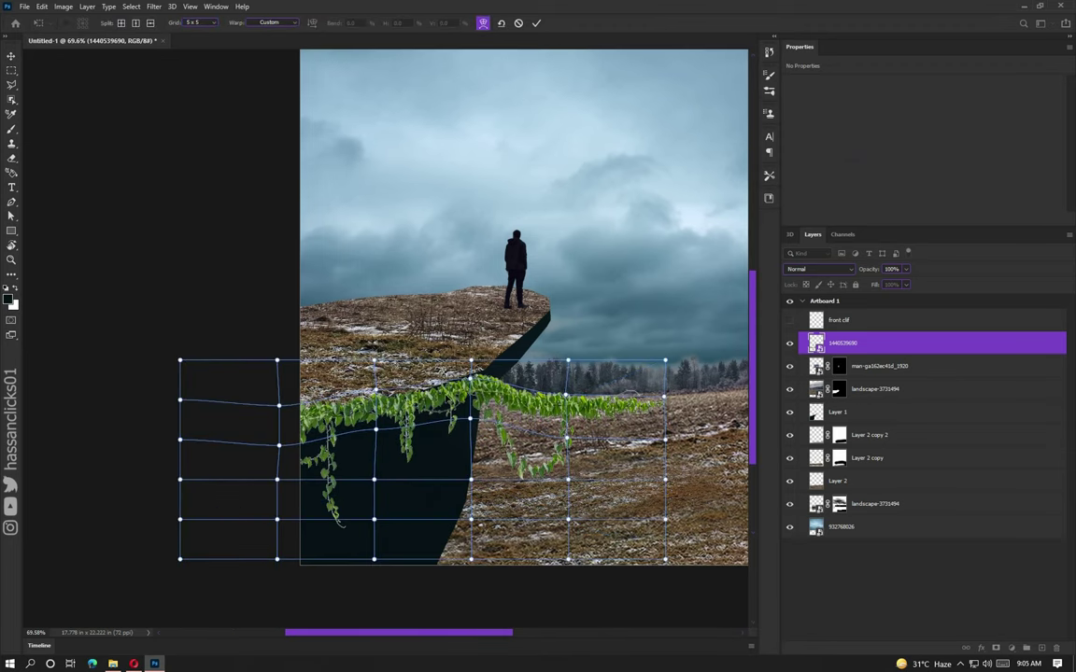
pyautogui.press('Return')
# Step: Duplicate the vines, tilt the copy along the sloping edge, and mask it
pyautogui.hotkey('ctrl', 'j')
pyautogui.hotkey('ctrl', 't')
pyautogui.moveTo(588, 320); pyautogui.dragTo(541, 284)
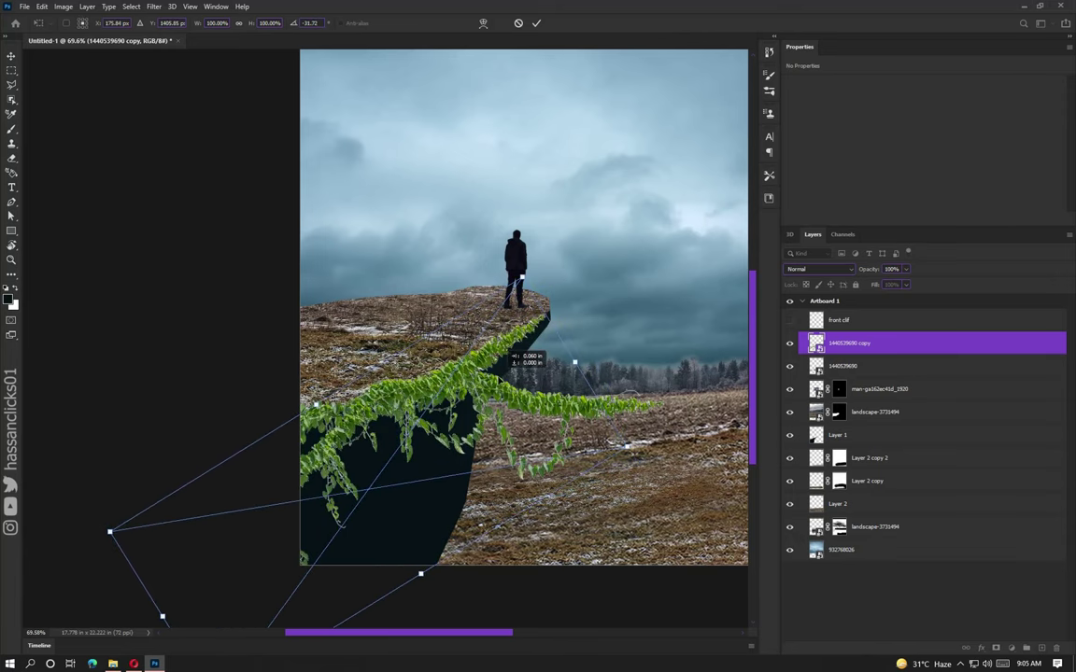
pyautogui.moveTo(541, 284); pyautogui.dragTo(569, 105)
pyautogui.press('Return')
pyautogui.click(996, 647)
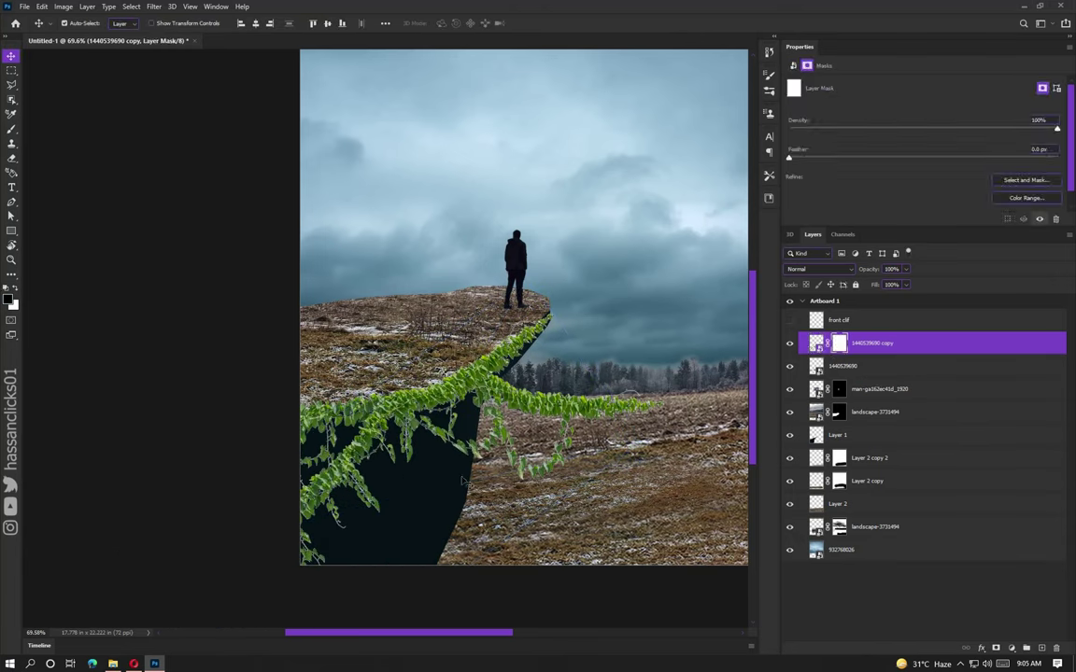
# Step: Merge the two vine layers into one
pyautogui.hotkey('alt', '[')
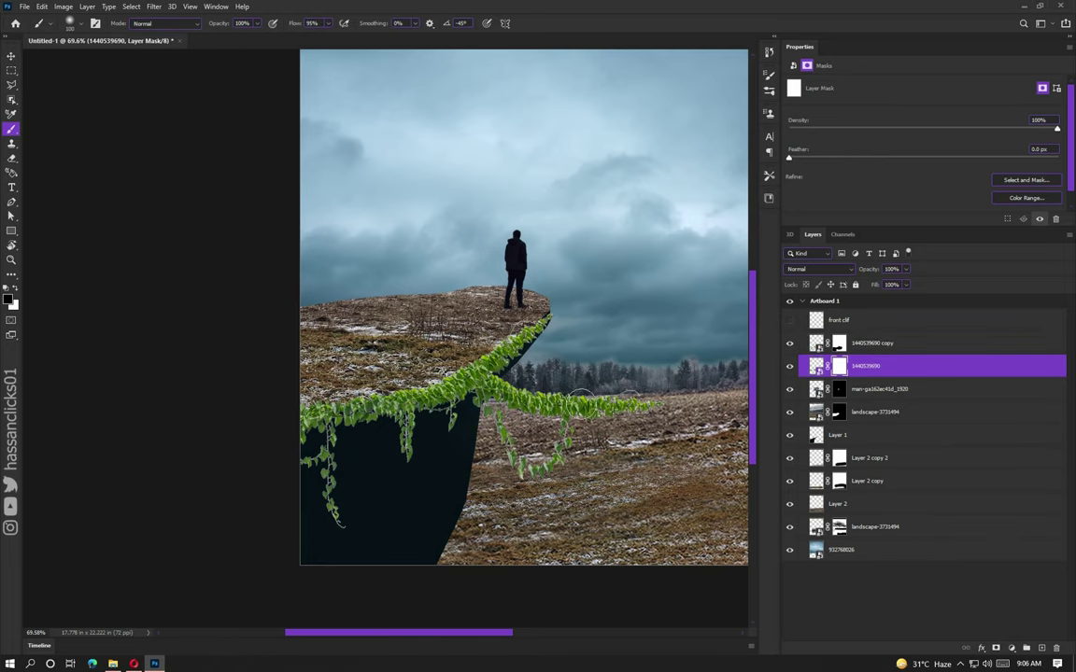
pyautogui.hotkey('ctrl', '-')
pyautogui.keyDown('shift'); pyautogui.click(873, 343); pyautogui.keyUp('shift')
pyautogui.hotkey('ctrl', 'e')
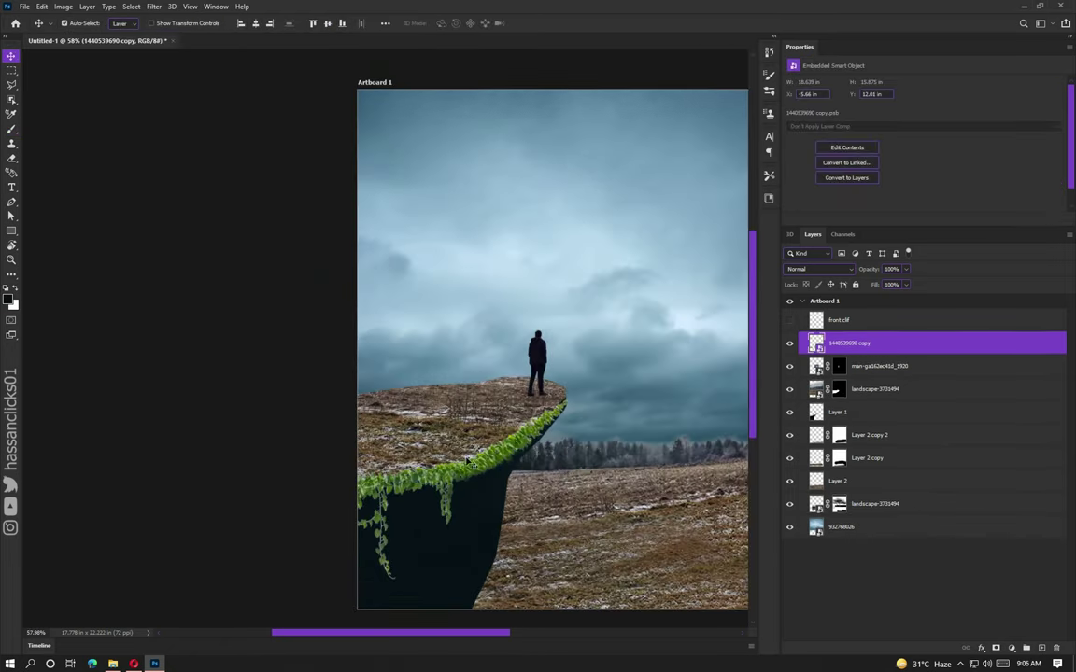
# Step: Place the rocks image, flip it horizontally, and move it onto the cliff top
pyautogui.doubleClick(131, 192)
pyautogui.rightClick(533, 396)
pyautogui.click(588, 579)
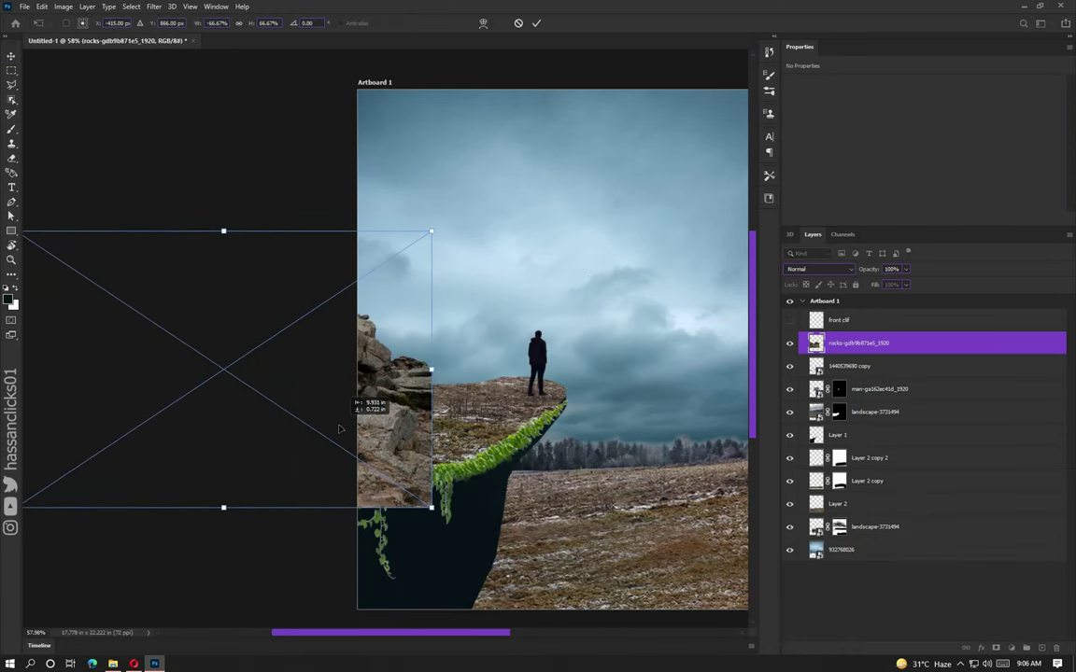
pyautogui.moveTo(466, 401); pyautogui.dragTo(528, 400)
pyautogui.press('Return')
pyautogui.scroll(2, 580, 417)
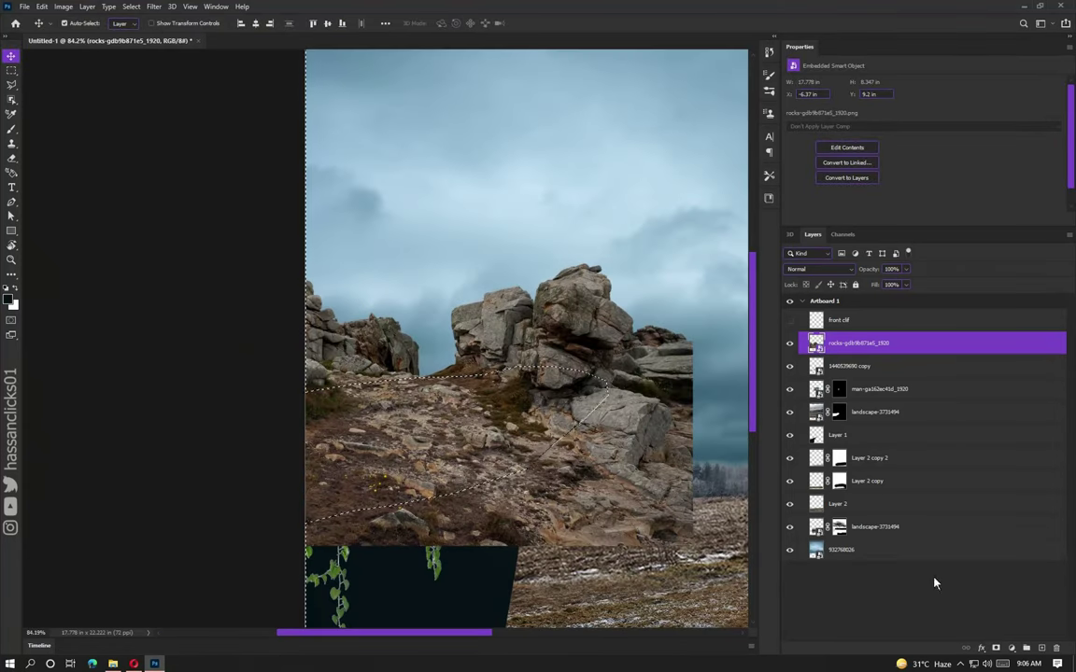
# Step: Mask the rocks layer and brush away rocks outside the cliff top
pyautogui.click(996, 647)
pyautogui.press('b')
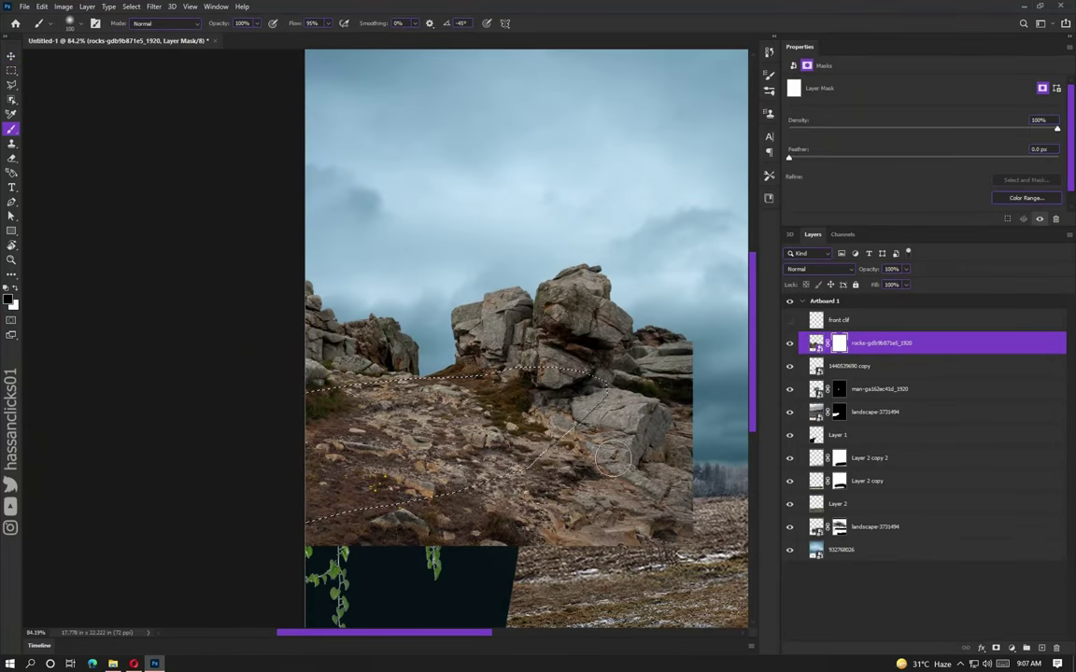
pyautogui.moveTo(584, 309); pyautogui.dragTo(198, 577)
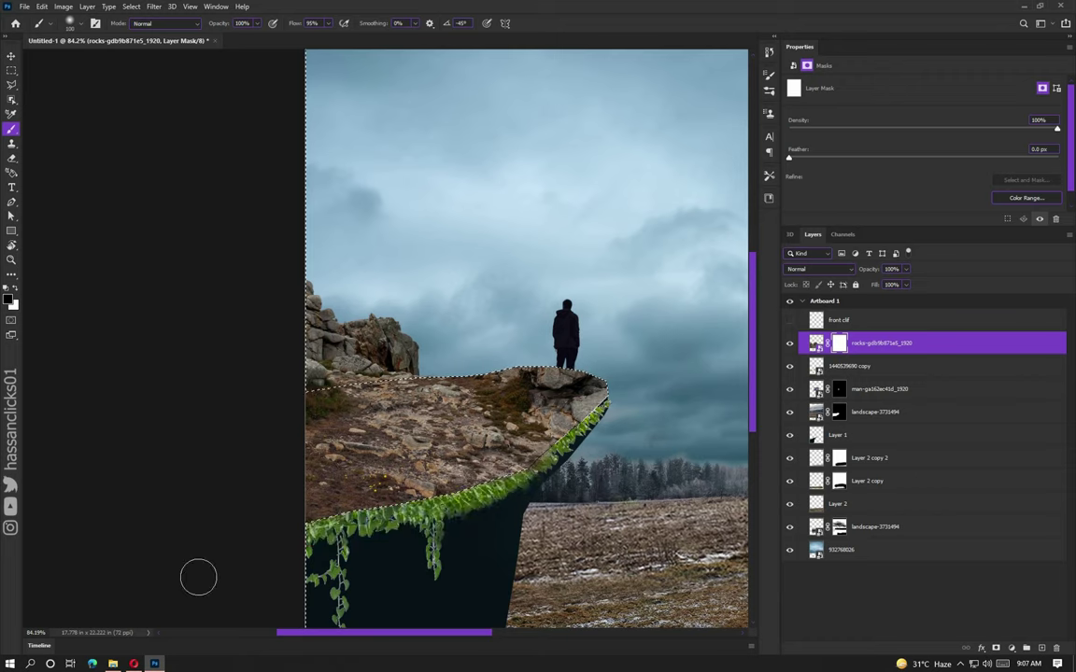
# Step: Move the rocks layer below the vine layer
pyautogui.moveTo(892, 347); pyautogui.dragTo(892, 377)
pyautogui.scroll(2, 587, 392)
pyautogui.scroll(2, 531, 370)
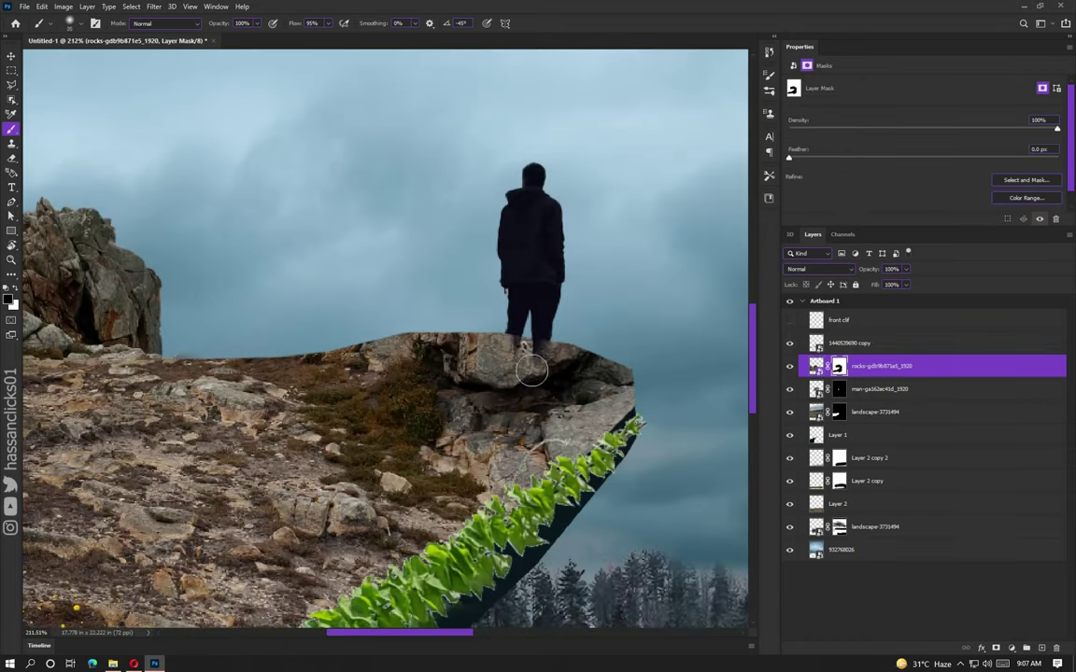
pyautogui.scroll(-3, 495, 383)
pyautogui.scroll(-1, 495, 384)
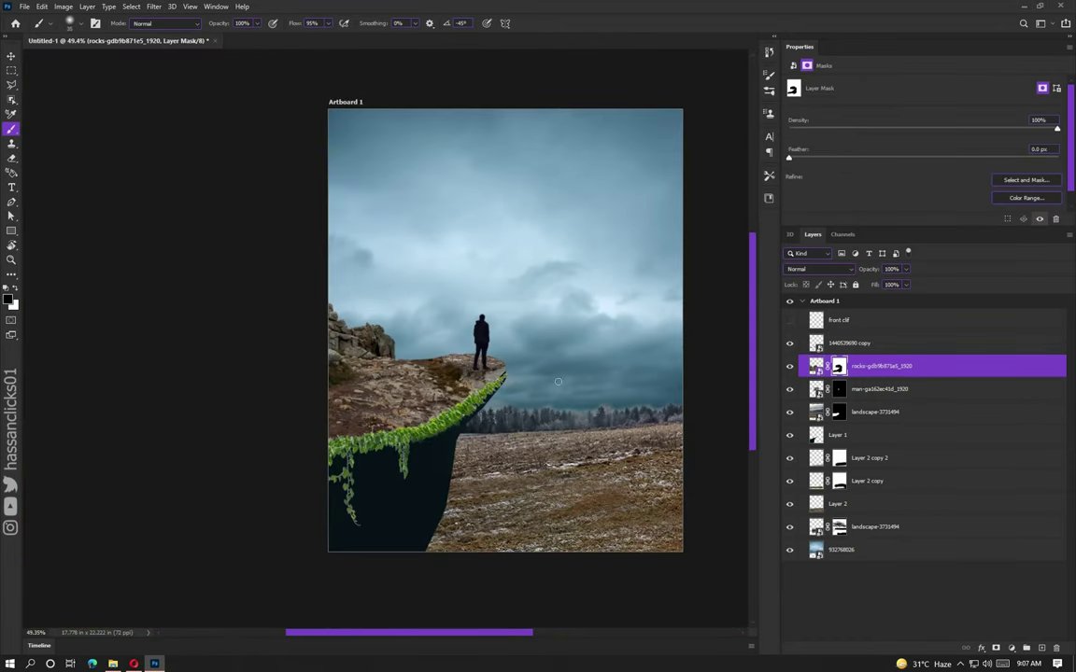
pyautogui.click(24, 6)
pyautogui.click(56, 207)
# Step: Place Plants-PNG, distort it over the dark cliff face, and blend it with Screen
pyautogui.doubleClick(1039, 94)
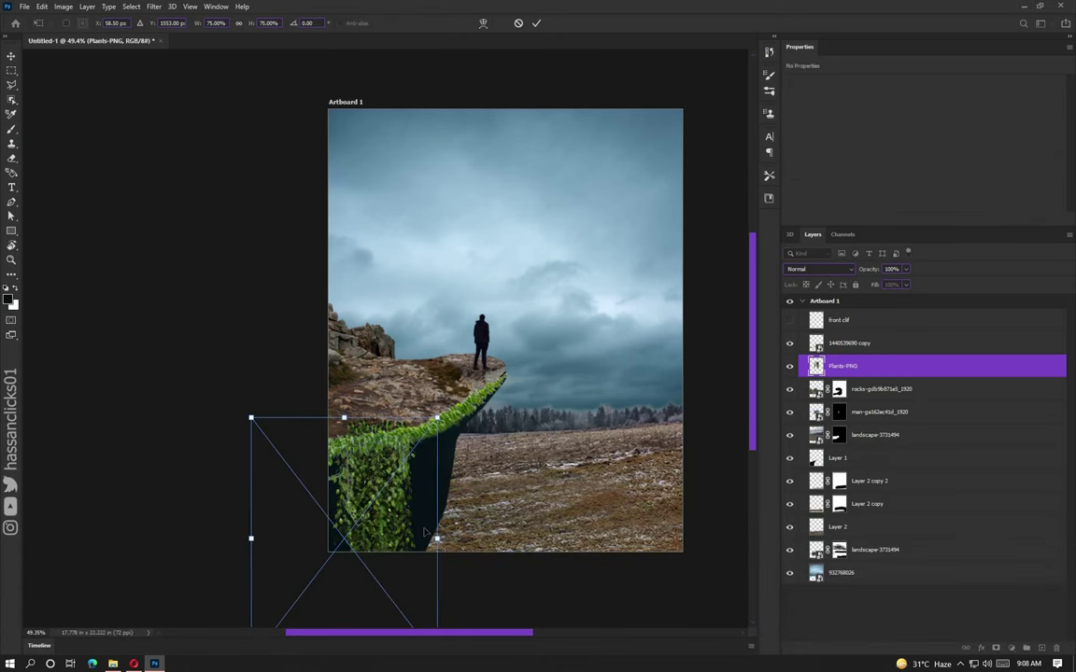
pyautogui.moveTo(432, 550)
pyautogui.mouseDown()
pyautogui.moveTo(439, 527)
pyautogui.moveTo(373, 550)
pyautogui.mouseUp()
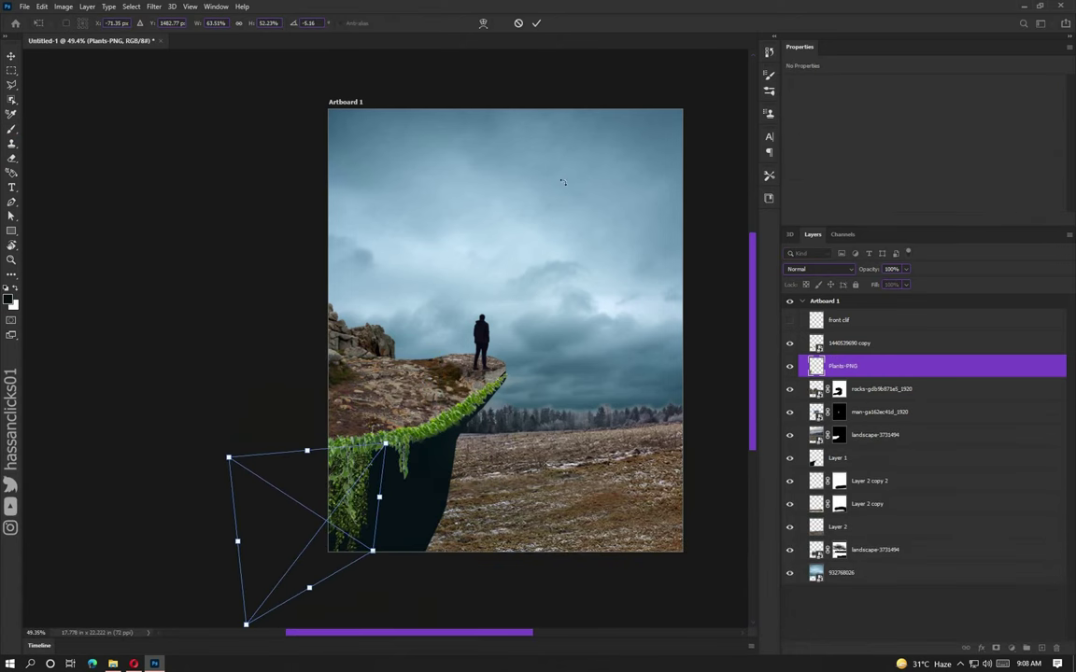
pyautogui.press('Return')
pyautogui.click(813, 269)
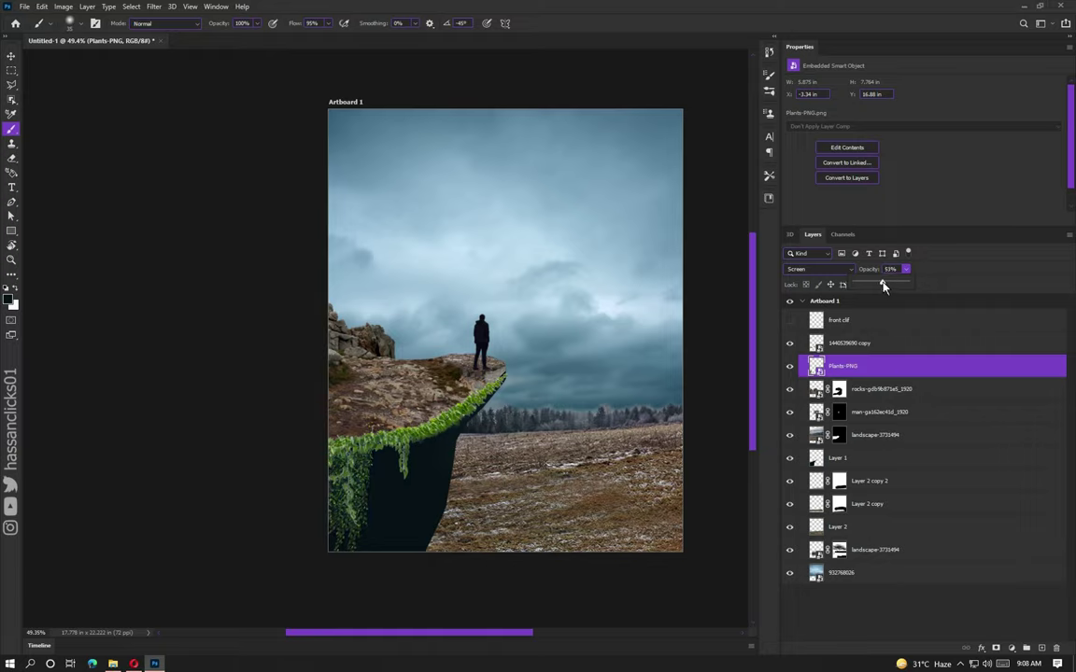
# Step: Duplicate the plants layer and move the copies across more of the cliff face
pyautogui.press('Return')
pyautogui.scroll(5, 420, 373)
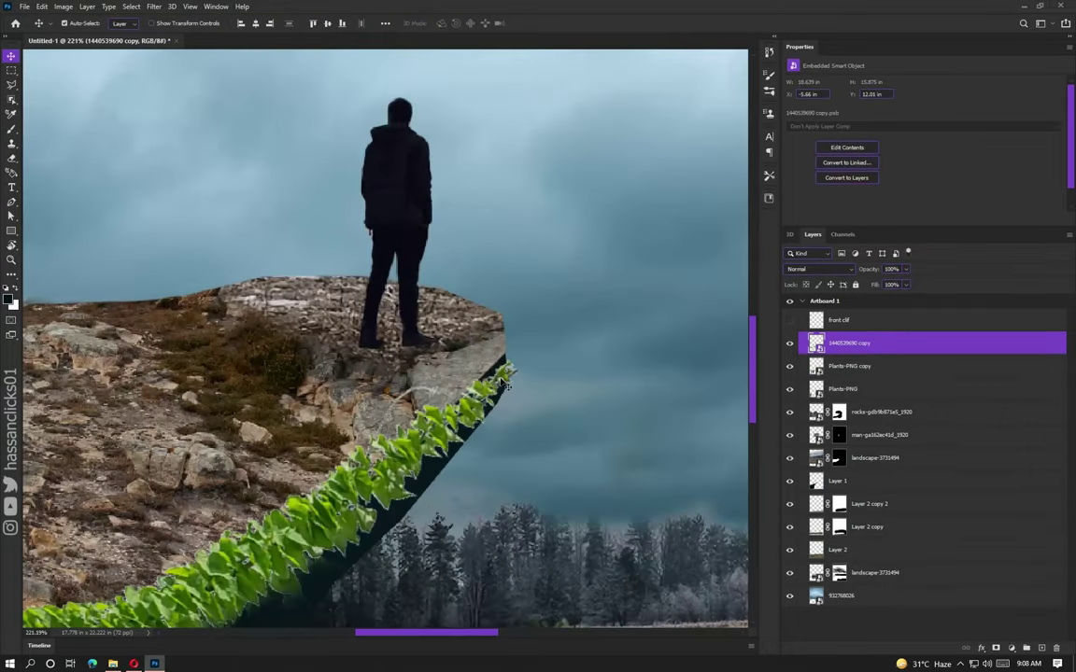
pyautogui.scroll(-5, 421, 374)
pyautogui.moveTo(885, 376); pyautogui.dragTo(885, 336)
pyautogui.click(812, 269)
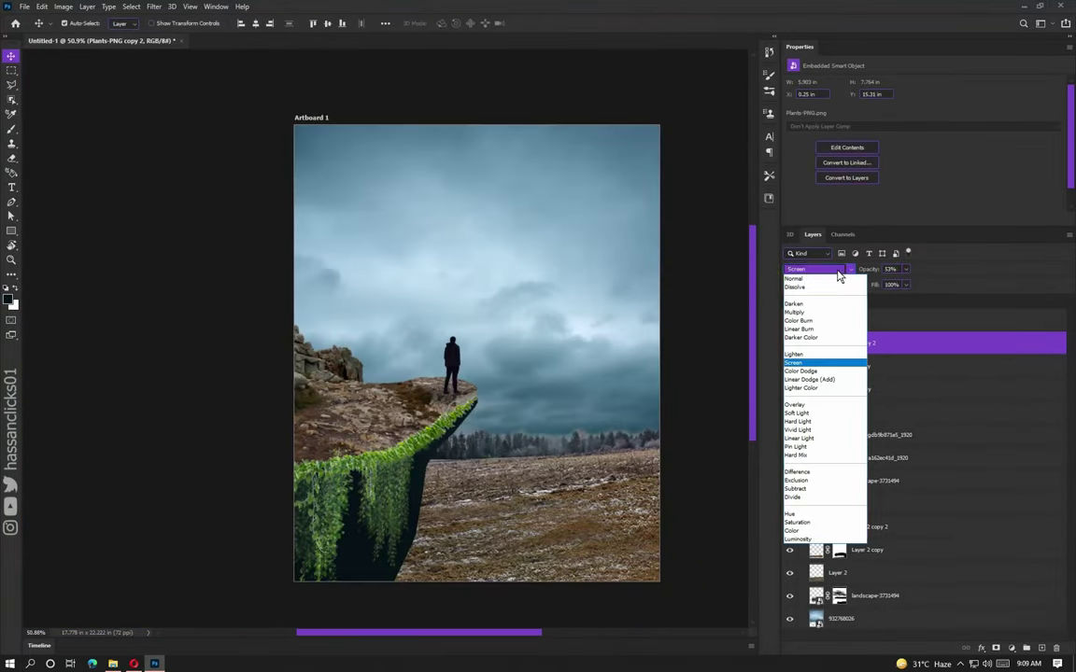
pyautogui.moveTo(383, 493); pyautogui.dragTo(383, 504)
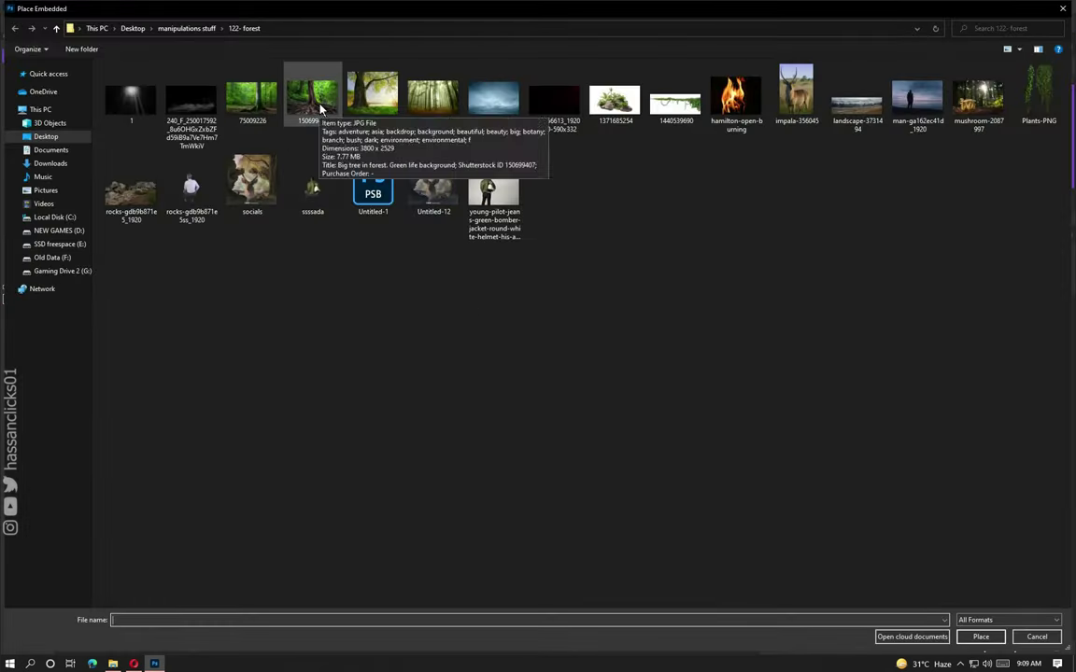
# Step: Place the forest tree photo 150699407 and position it in the composite
pyautogui.doubleClick(311, 98)
pyautogui.scroll(-3, 563, 415)
pyautogui.moveTo(563, 414); pyautogui.dragTo(480, 324)
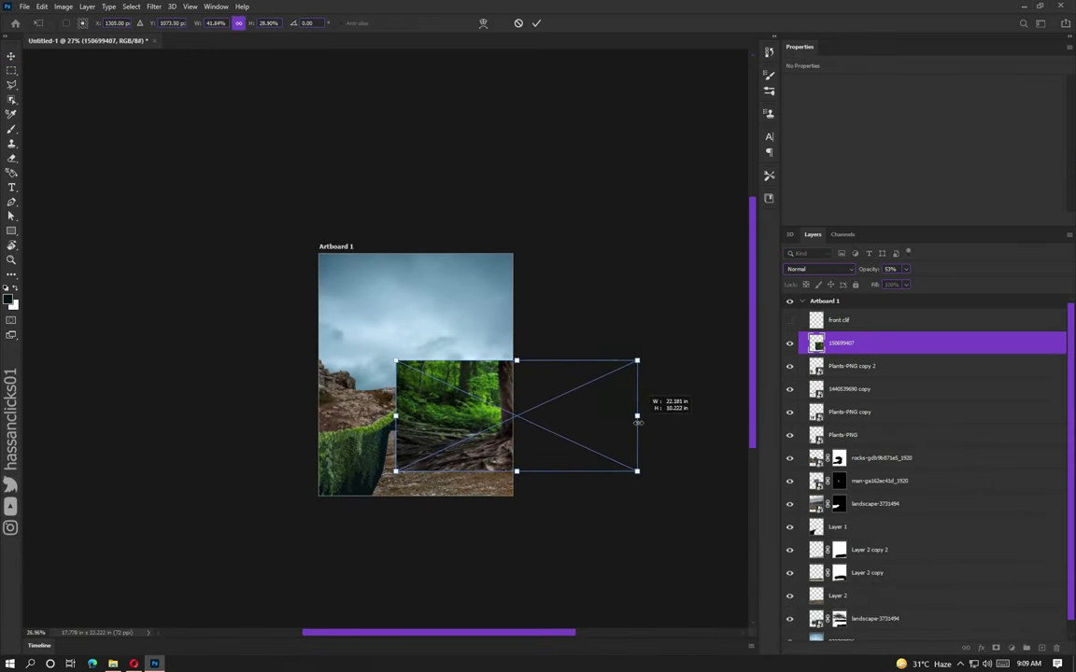
pyautogui.press('Return')
pyautogui.scroll(3, 480, 324)
# Step: Mask the tree layer from a high-contrast, Levels-adjusted Green channel copy
pyautogui.click(842, 234)
pyautogui.click(804, 318)
pyautogui.click(804, 276)
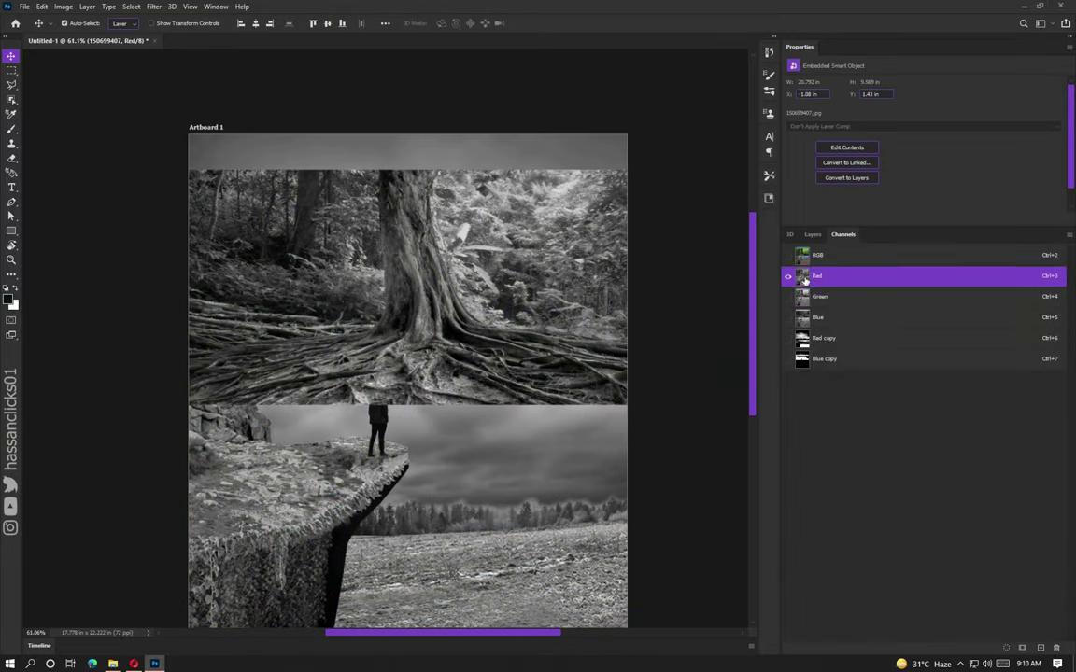
pyautogui.moveTo(803, 296); pyautogui.dragTo(1041, 647)
pyautogui.hotkey('ctrl', 'l')
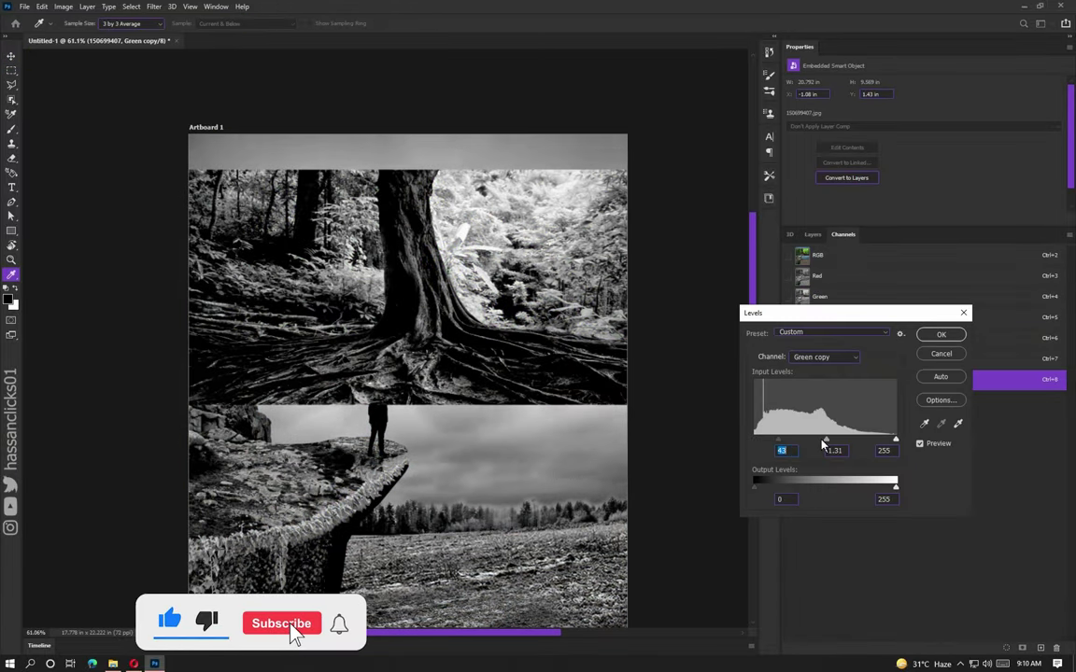
pyautogui.moveTo(895, 439); pyautogui.dragTo(851, 439)
pyautogui.moveTo(754, 439); pyautogui.dragTo(790, 439)
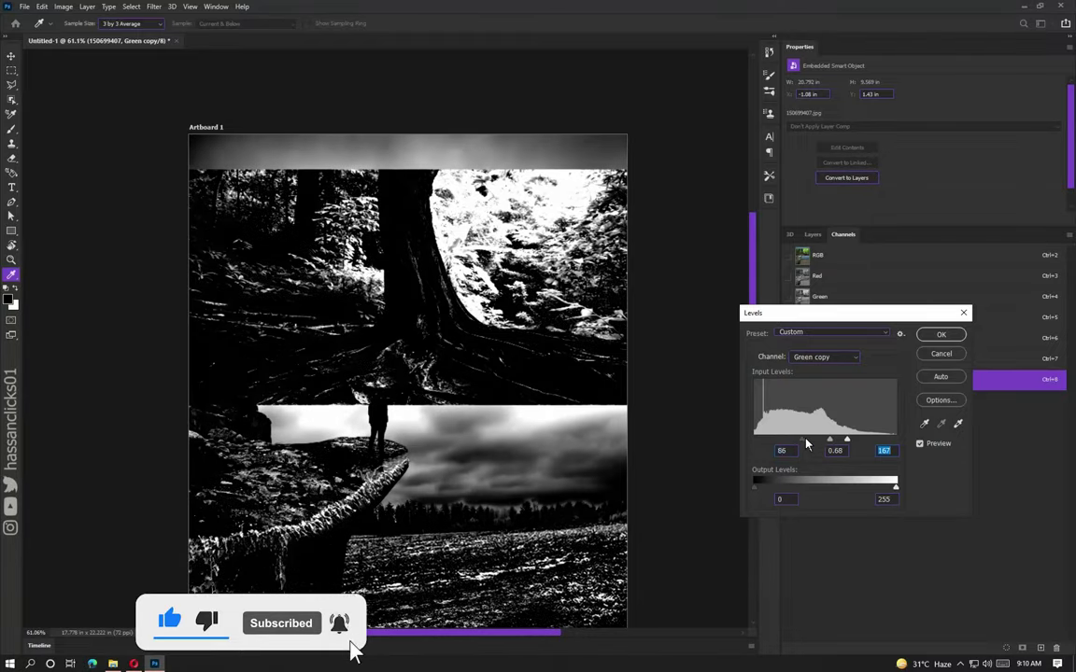
pyautogui.click(941, 335)
pyautogui.keyDown('ctrl'); pyautogui.click(802, 379); pyautogui.keyUp('ctrl')
pyautogui.click(817, 255)
pyautogui.click(996, 647)
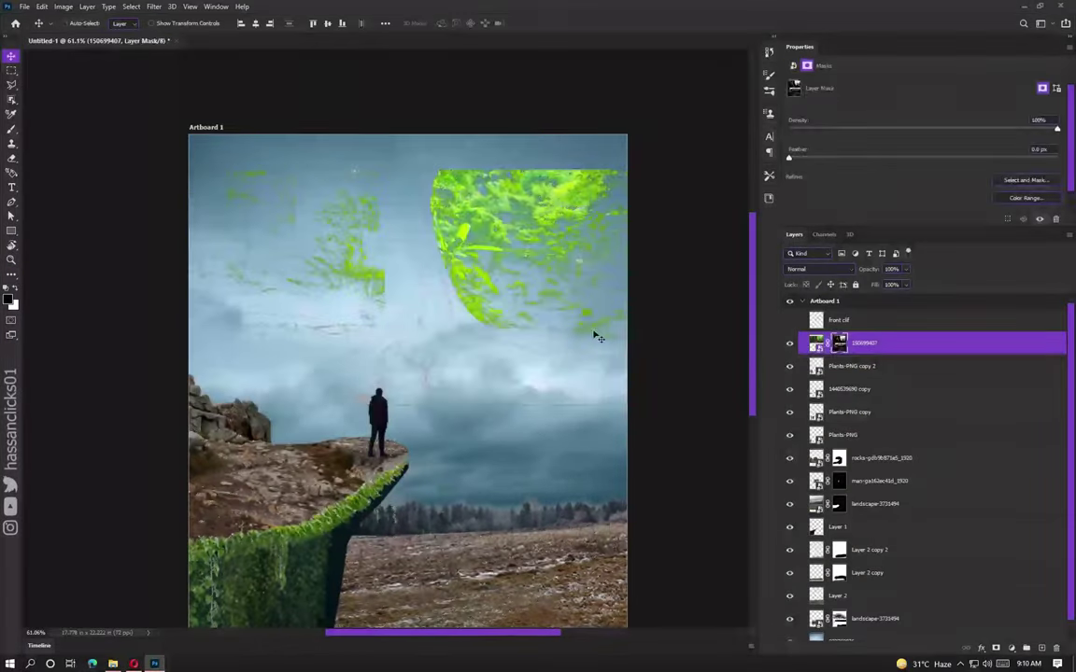
# Step: Brush away the foliage around the trunk and the ground left of it on the mask
pyautogui.hotkey('ctrl', '+')
pyautogui.press('b')
pyautogui.rightClick(775, 177)
pyautogui.press('Escape')
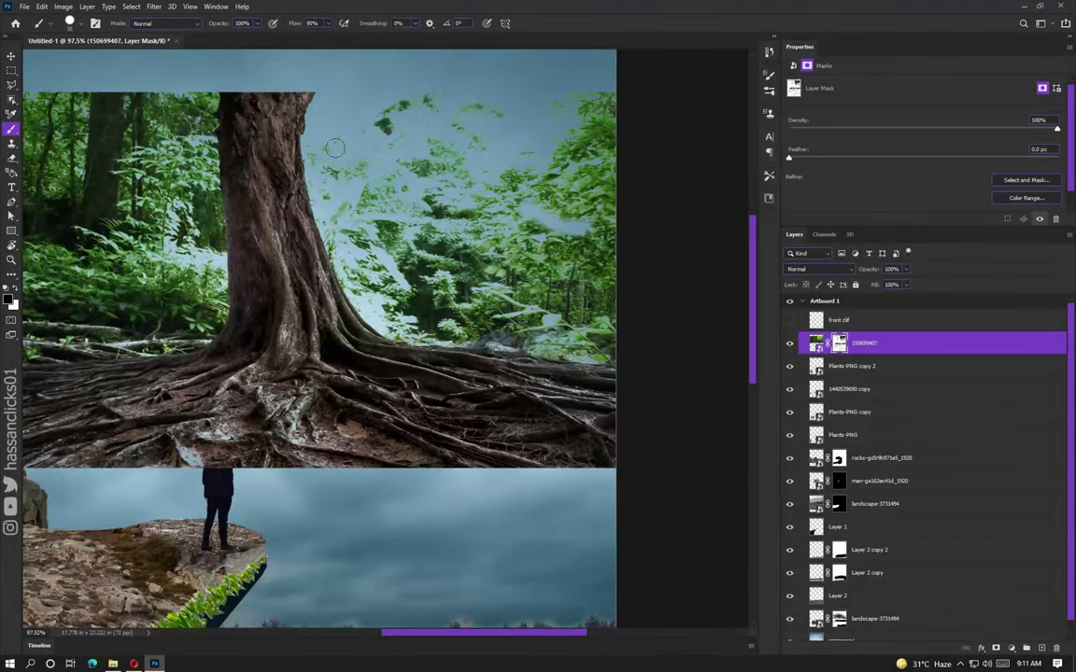
pyautogui.moveTo(535, 327)
pyautogui.mouseDown()
pyautogui.moveTo(576, 132)
pyautogui.moveTo(432, 108)
pyautogui.mouseUp()
pyautogui.scroll(1, 432, 108)
pyautogui.hscroll(-3, 408, 108)
pyautogui.moveTo(415, 201)
pyautogui.mouseDown()
pyautogui.moveTo(412, 252)
pyautogui.moveTo(372, 259)
pyautogui.mouseUp()
pyautogui.scroll(-1, 372, 260)
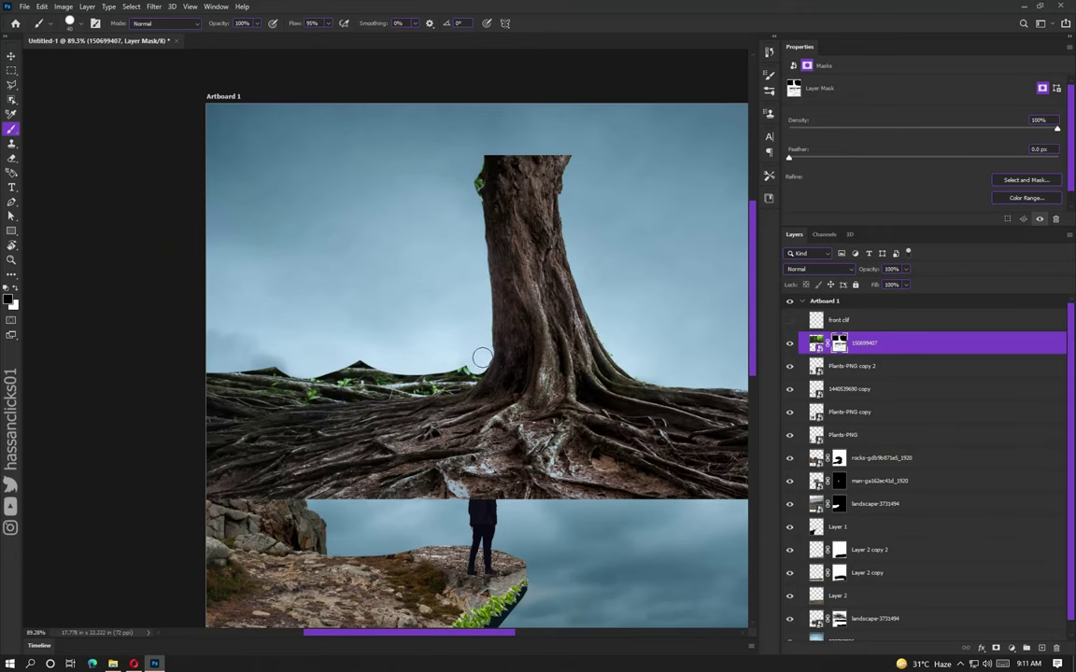
pyautogui.moveTo(434, 364); pyautogui.dragTo(234, 373)
pyautogui.hotkey('ctrl', '-')
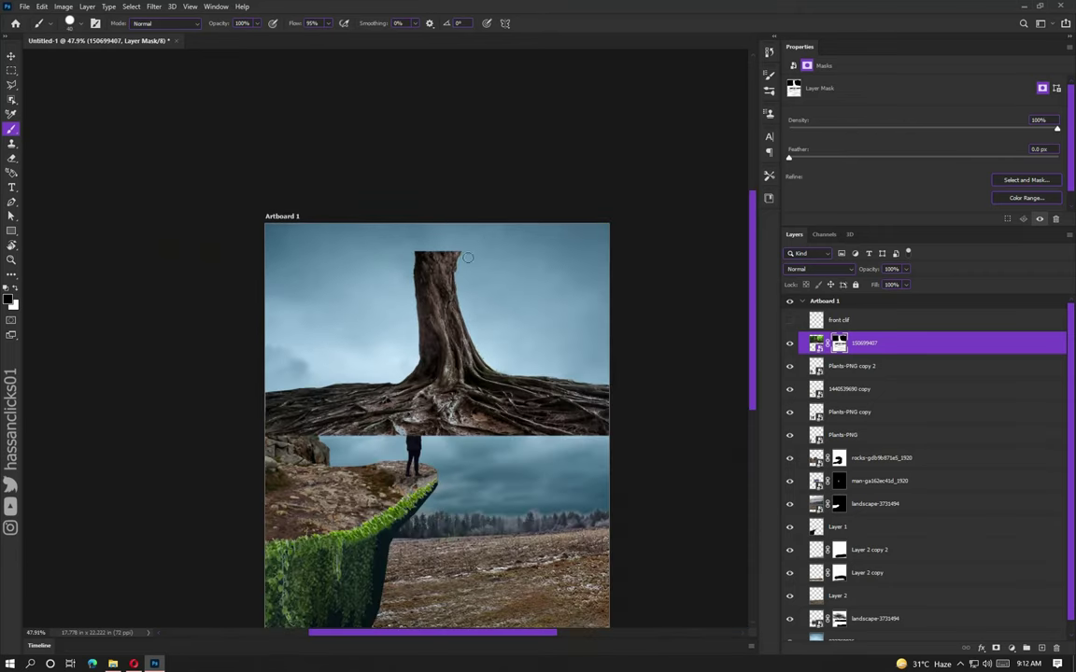
pyautogui.press('v')
pyautogui.hotkey('ctrl', 't')
# Step: Convert the tree layer to a Smart Object and place a duplicate beneath Layer 1
pyautogui.click(549, 262)
pyautogui.rightClick(887, 343)
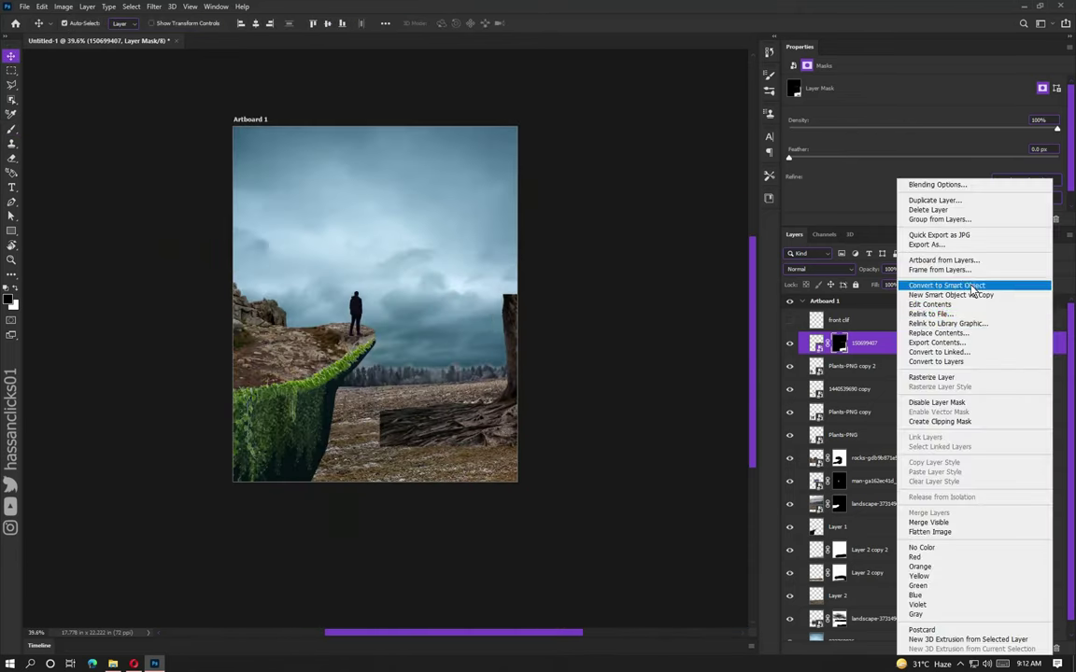
pyautogui.click(864, 281)
pyautogui.hotkey('ctrl', 'j')
pyautogui.moveTo(848, 343); pyautogui.dragTo(852, 502)
pyautogui.moveTo(424, 381); pyautogui.dragTo(392, 379)
# Step: Shrink the tree copy into a small stump and duplicate it
pyautogui.hotkey('ctrl', 't')
pyautogui.moveTo(504, 438)
pyautogui.mouseDown()
pyautogui.moveTo(467, 392)
pyautogui.moveTo(483, 372)
pyautogui.moveTo(551, 359)
pyautogui.mouseUp()
pyautogui.press('Return')
pyautogui.hotkey('ctrl', 'j')
pyautogui.hotkey('ctrl', 't')
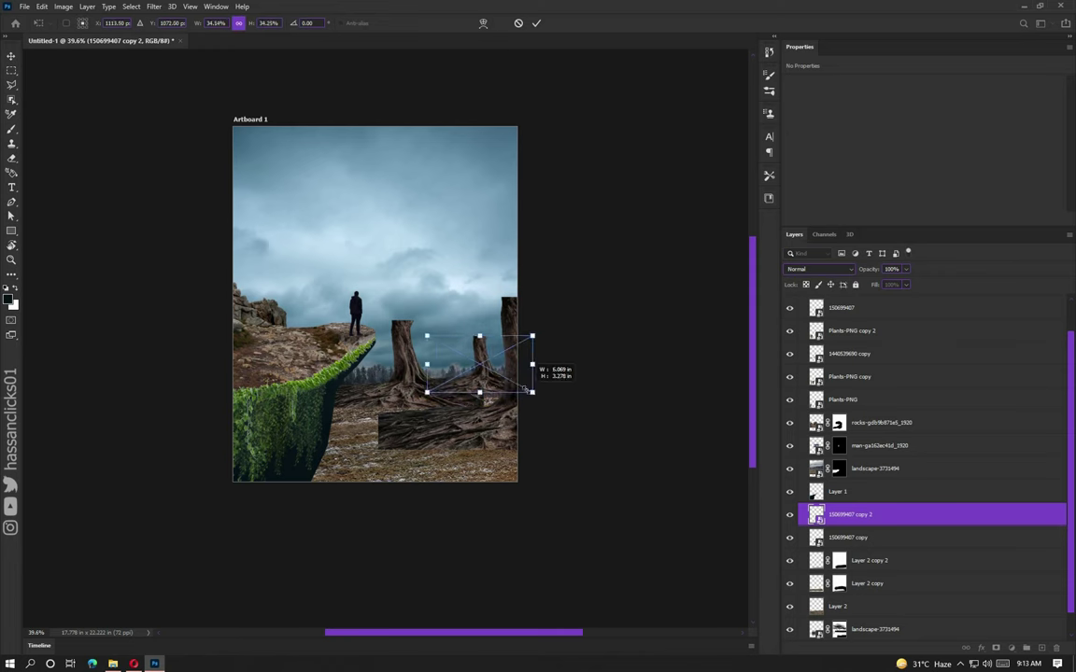
pyautogui.press('Return')
# Step: Resize and tilt the middle tree stump, then ready its mask for brushing
pyautogui.click(840, 307)
pyautogui.press('b')
pyautogui.rightClick(369, 238)
pyautogui.click(258, 28)
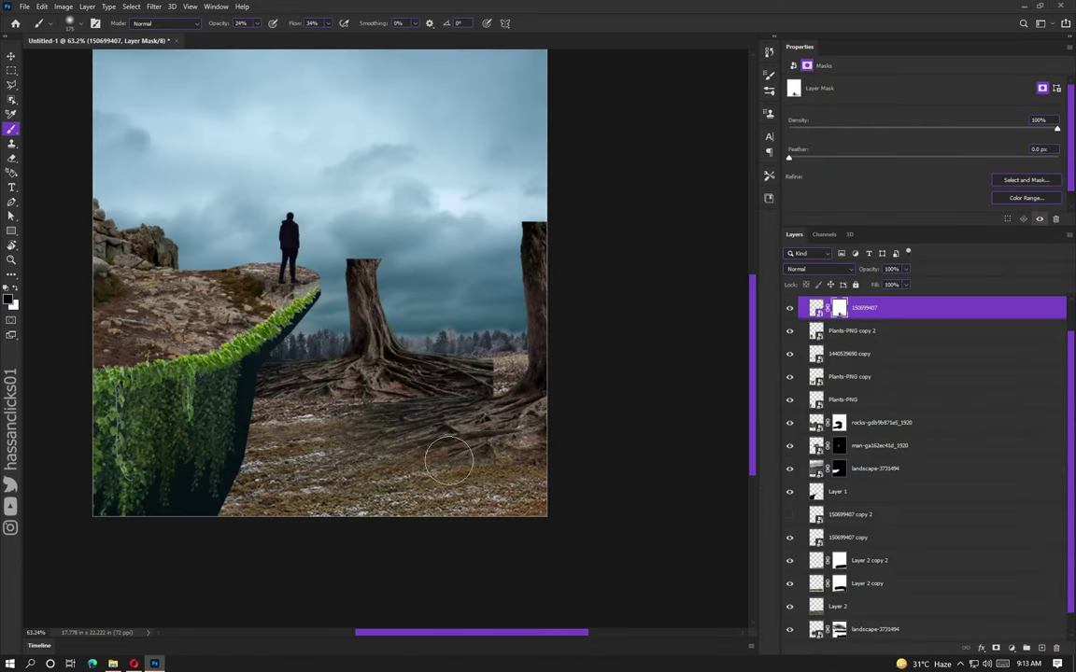
pyautogui.press('v')
pyautogui.hotkey('ctrl', 't')
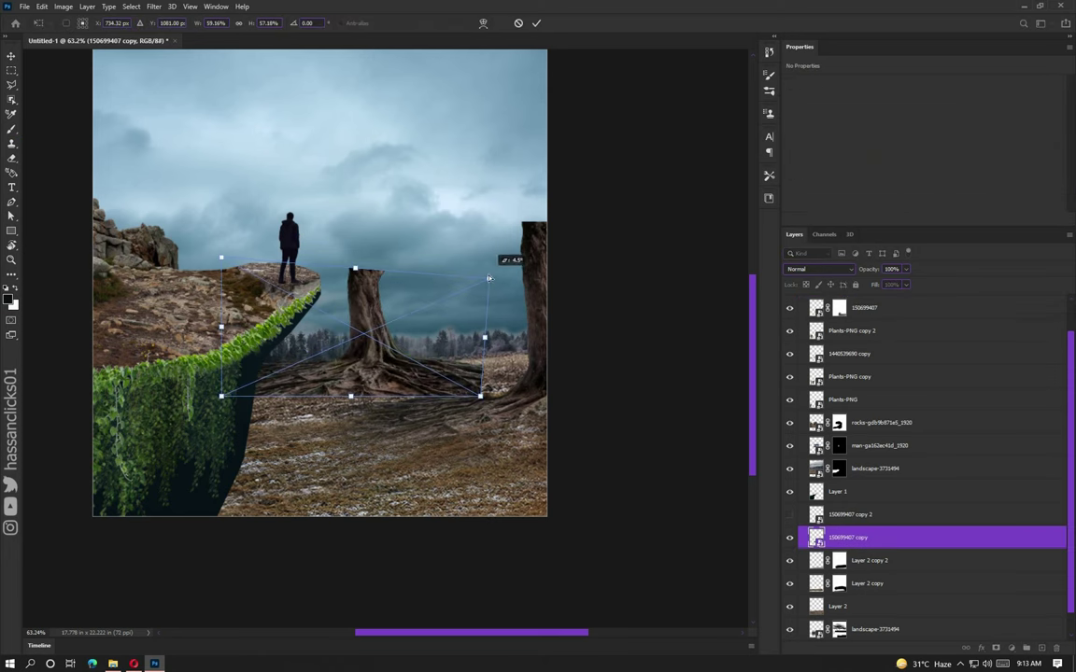
pyautogui.moveTo(369, 259); pyautogui.dragTo(373, 272)
pyautogui.press('Return')
pyautogui.press('b')
# Step: Show the tree copy 2 layer, transform it, and prepare its mask
pyautogui.scroll(3, 376, 379)
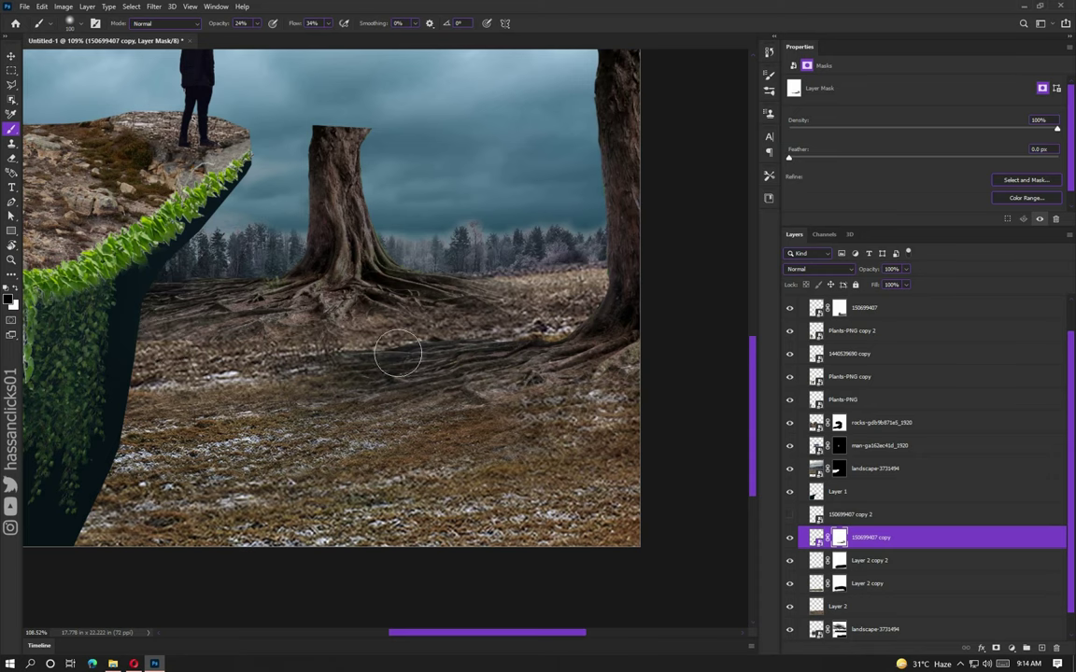
pyautogui.scroll(-5, 588, 317)
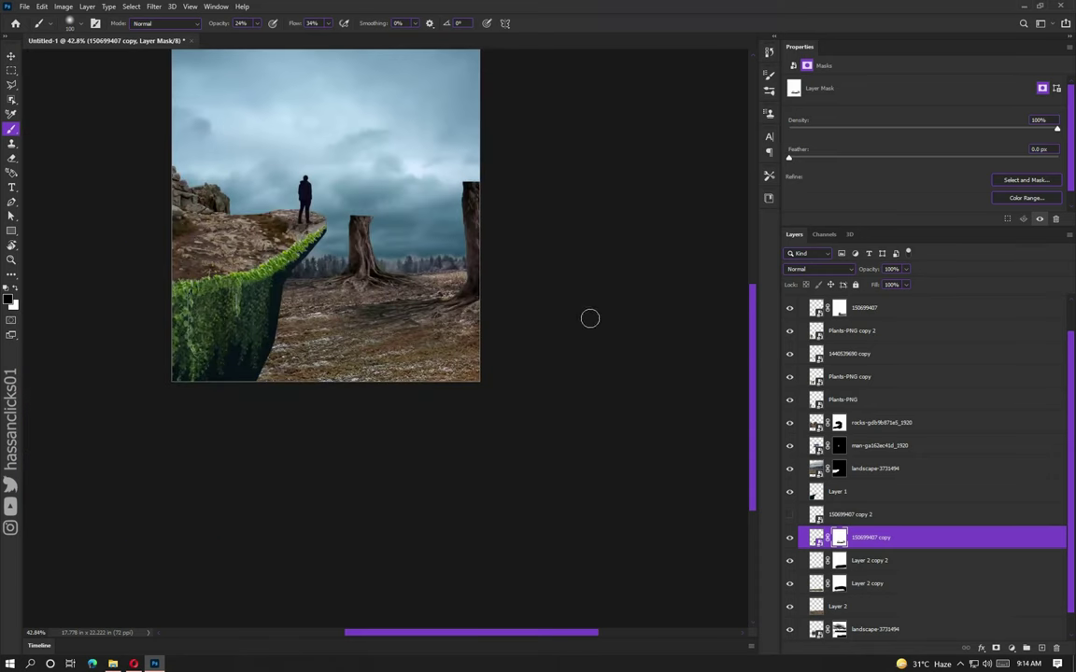
pyautogui.scroll(5, 588, 317)
pyautogui.click(789, 515)
pyautogui.click(868, 514)
pyautogui.hotkey('ctrl', 't')
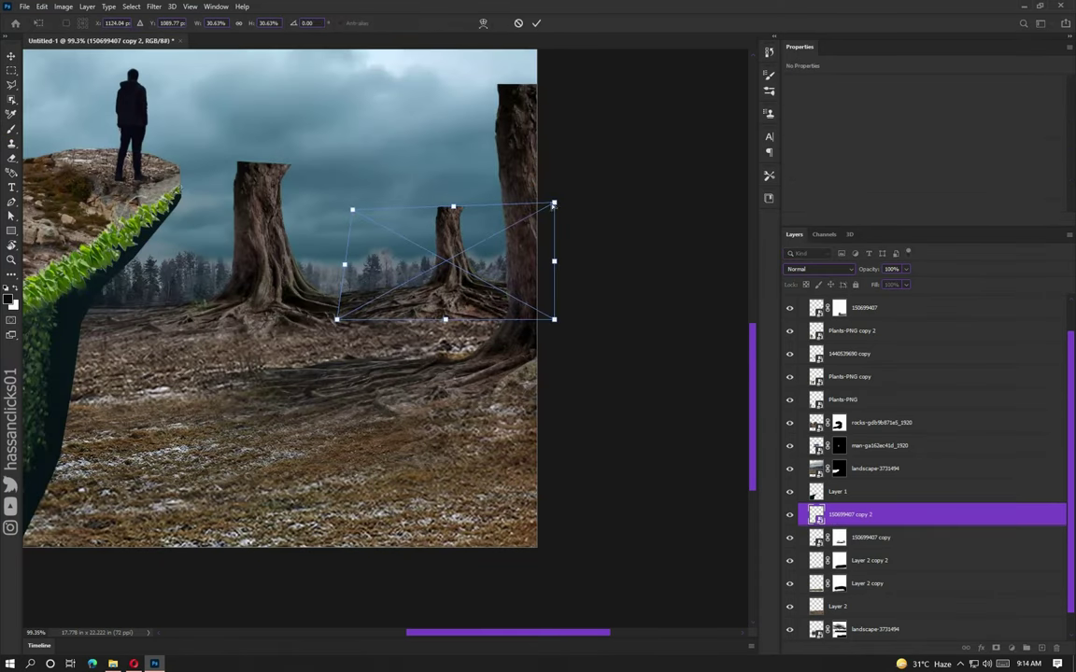
pyautogui.press('Return')
pyautogui.press('b')
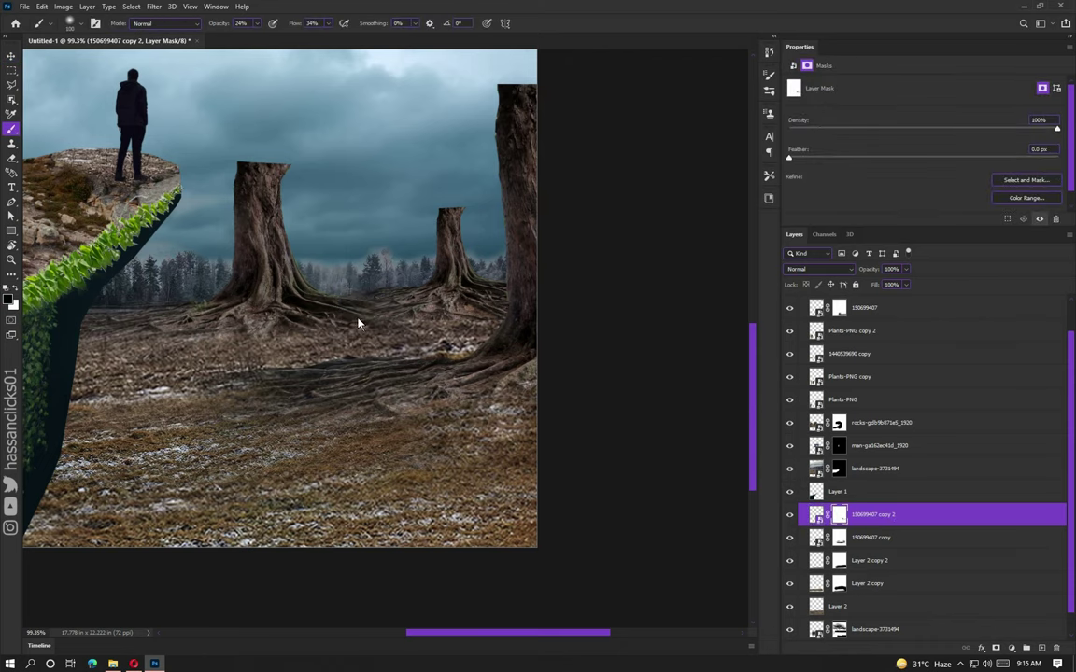
# Step: Pick a different brush tip for blending the stumps' roots into the ground
pyautogui.scroll(2, 403, 311)
pyautogui.scroll(-3, 344, 287)
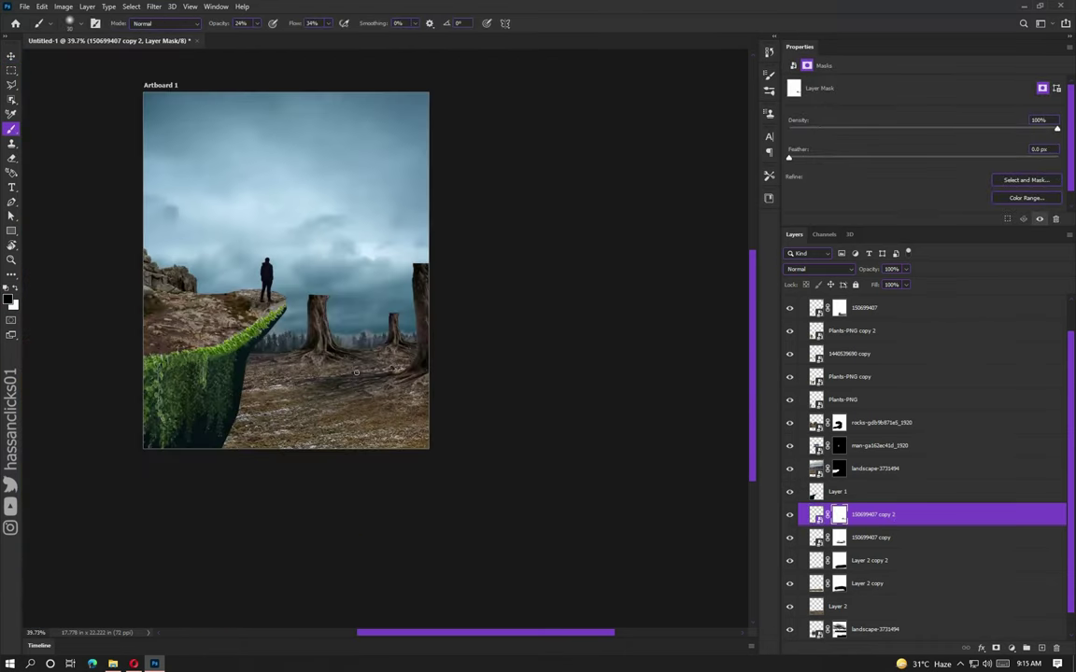
pyautogui.scroll(4, 365, 295)
pyautogui.scroll(-1, 365, 295)
pyautogui.scroll(2, 364, 235)
pyautogui.rightClick(364, 235)
pyautogui.doubleClick(997, 371)
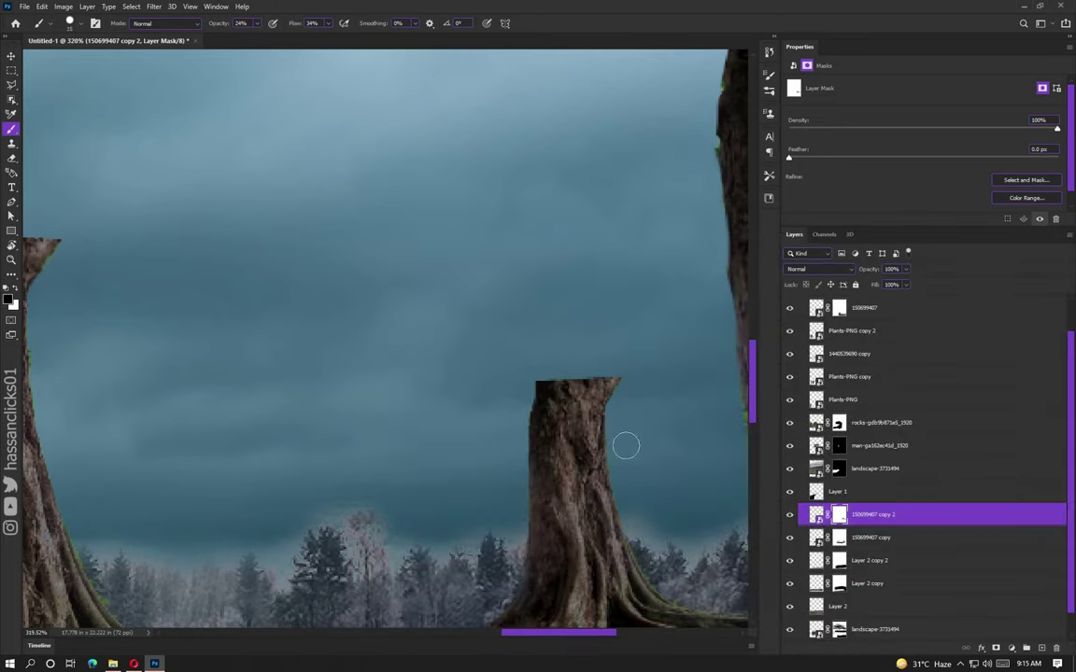
pyautogui.scroll(-3, 662, 438)
pyautogui.hotkey('alt', '[')
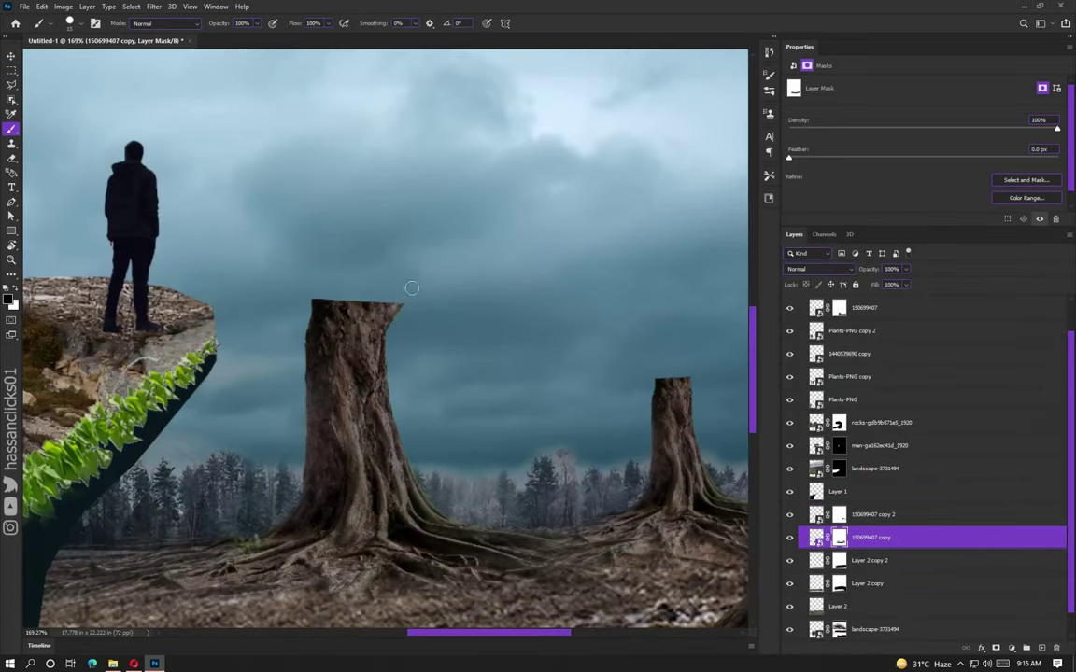
pyautogui.scroll(-2, 602, 265)
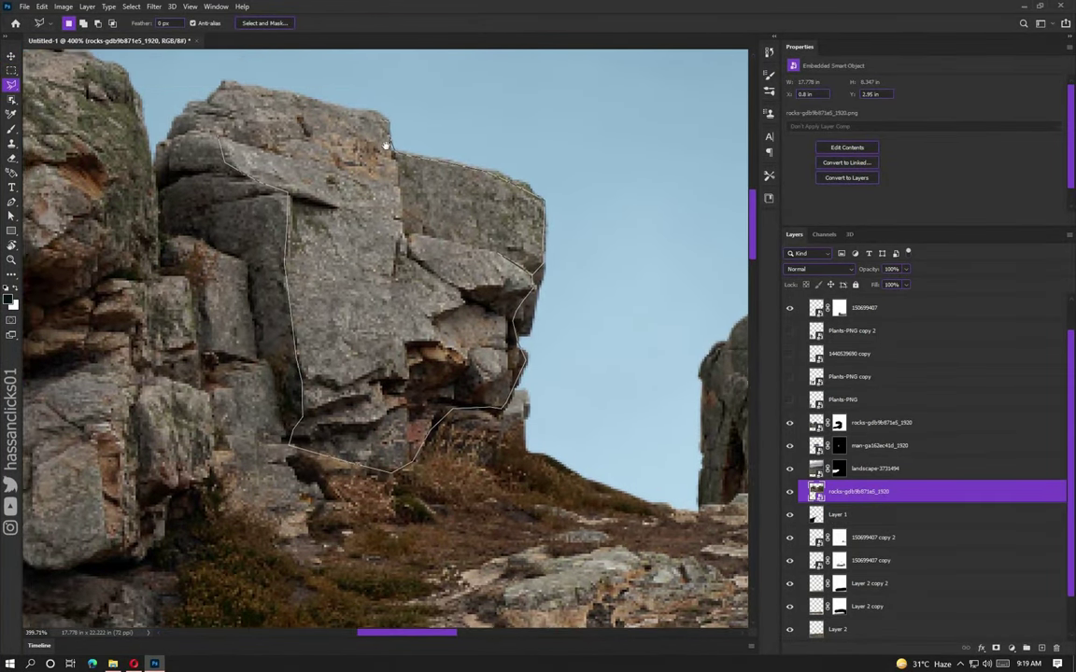
# Step: Outline a rock chunk in the rocks photo with the Polygonal Lasso and copy it to a new layer
pyautogui.click(399, 151)
pyautogui.click(355, 97)
pyautogui.click(199, 92)
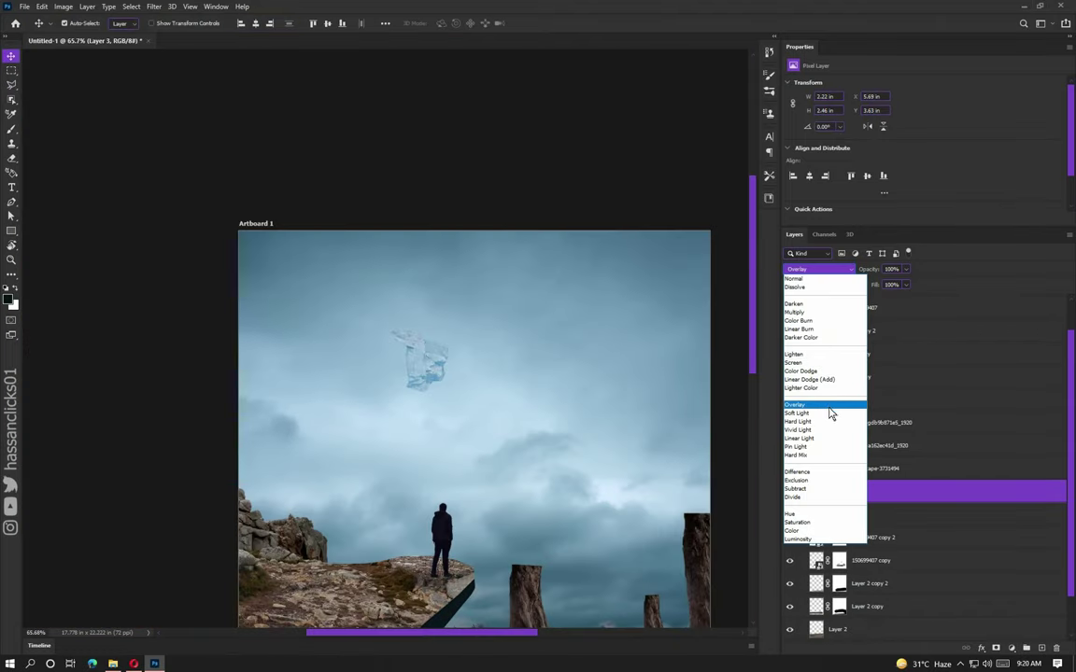
pyautogui.click(830, 422)
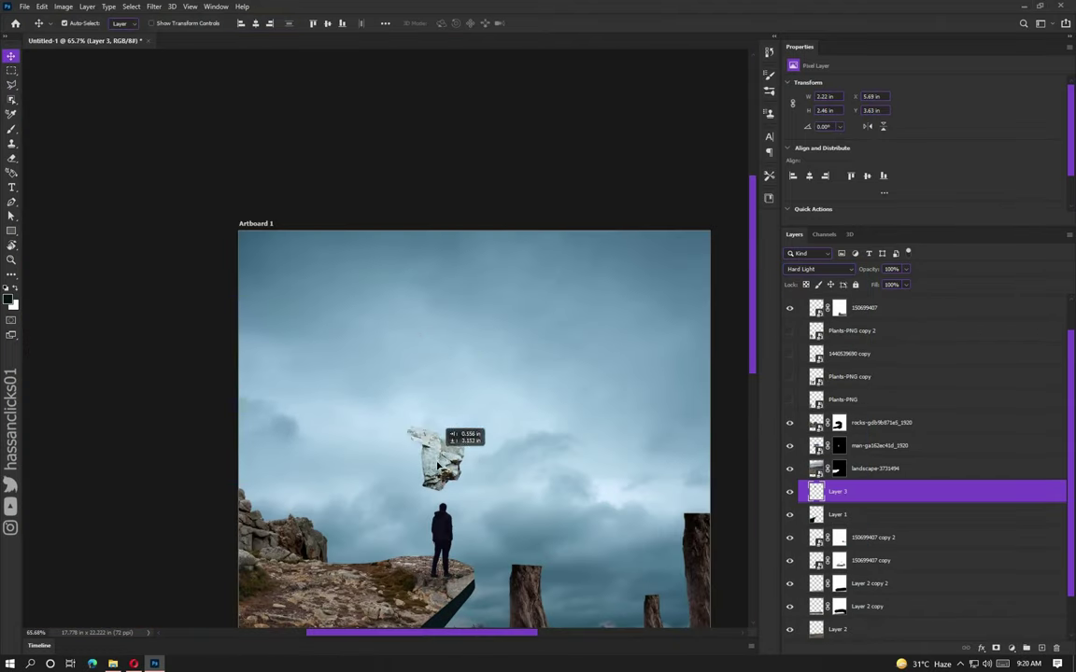
pyautogui.scroll(-5, 400, 396)
# Step: Fit the rock onto the cliff, blend it in Soft Light, and show the two vine layers
pyautogui.hotkey('ctrl', 't')
pyautogui.press('Return')
pyautogui.click(819, 268)
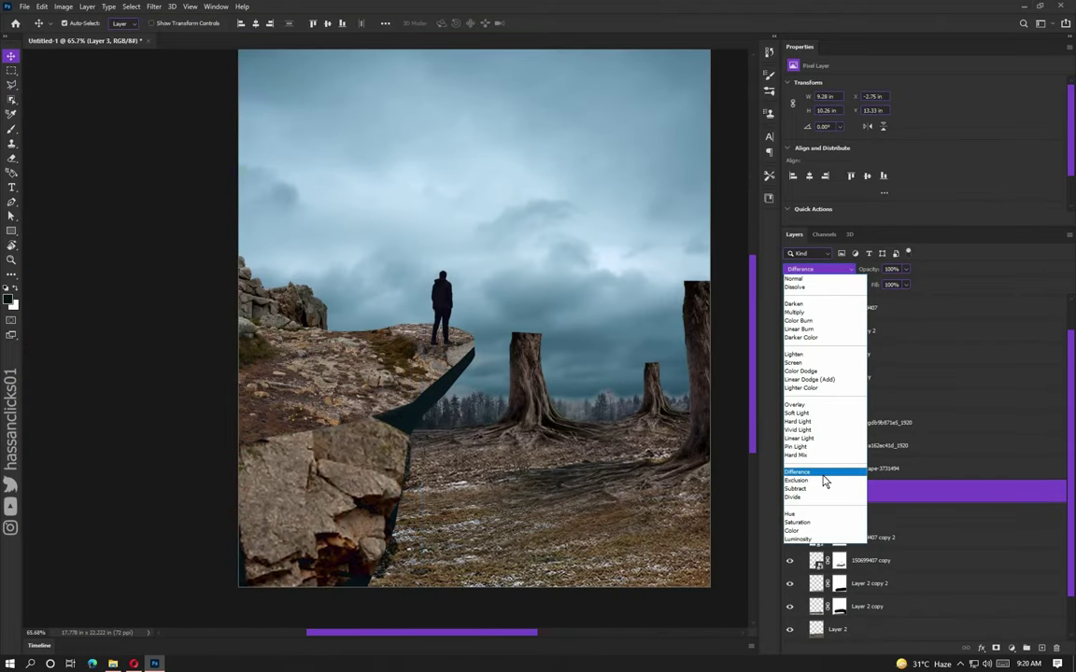
pyautogui.click(817, 412)
pyautogui.click(789, 400)
pyautogui.click(789, 376)
# Step: Show Plants-PNG copy 2 and distort the vines to stretch over the cliff face
pyautogui.click(789, 330)
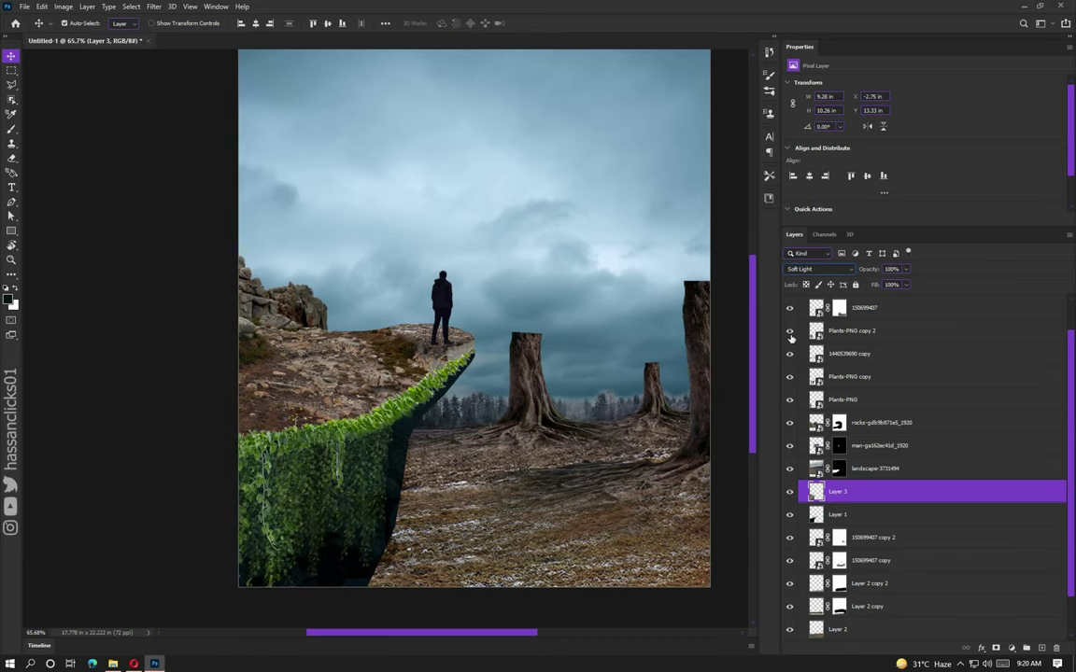
pyautogui.click(850, 330)
pyautogui.moveTo(296, 476)
pyautogui.mouseDown()
pyautogui.moveTo(250, 467)
pyautogui.moveTo(323, 434)
pyautogui.mouseUp()
pyautogui.hotkey('ctrl', 't')
pyautogui.moveTo(240, 551); pyautogui.dragTo(259, 609)
pyautogui.moveTo(240, 411); pyautogui.dragTo(236, 385)
pyautogui.press('Return')
# Step: Duplicate the vines, mask away the part on the cliff top, then choose the impala-356045 photo
pyautogui.hotkey('ctrl', 'j')
pyautogui.click(1012, 647)
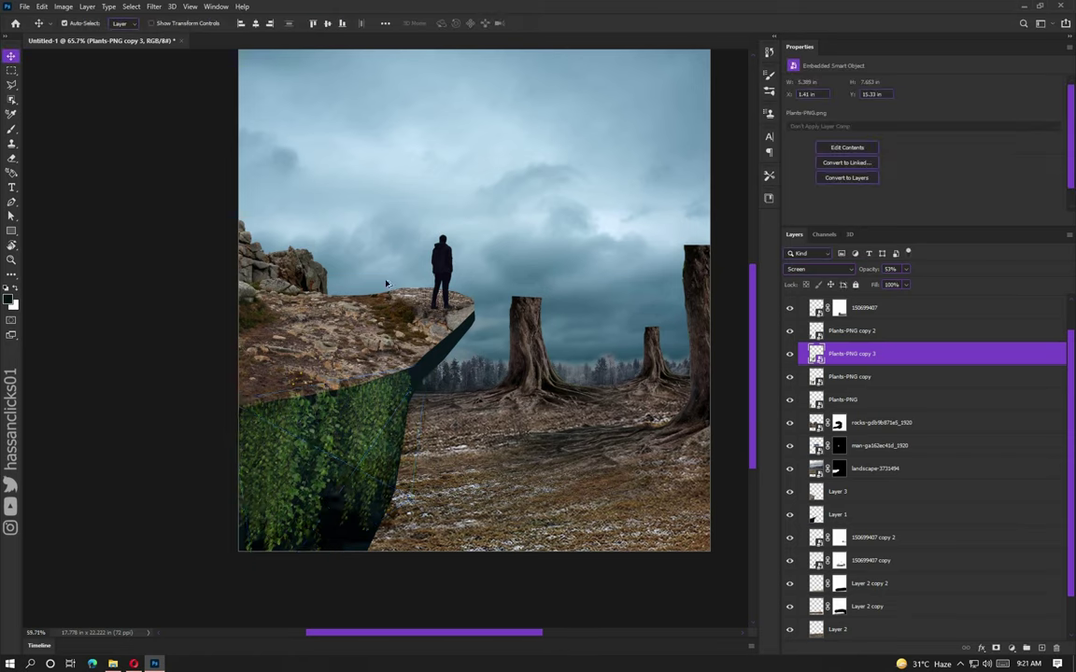
pyautogui.press('b')
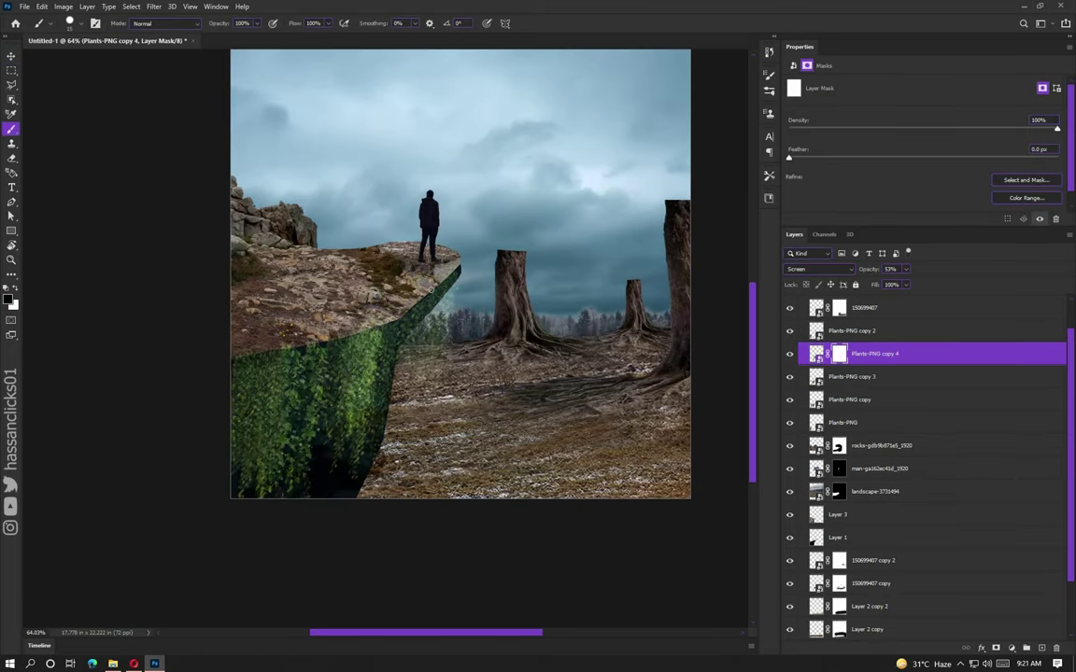
pyautogui.press('l')
pyautogui.scroll(5, 453, 270)
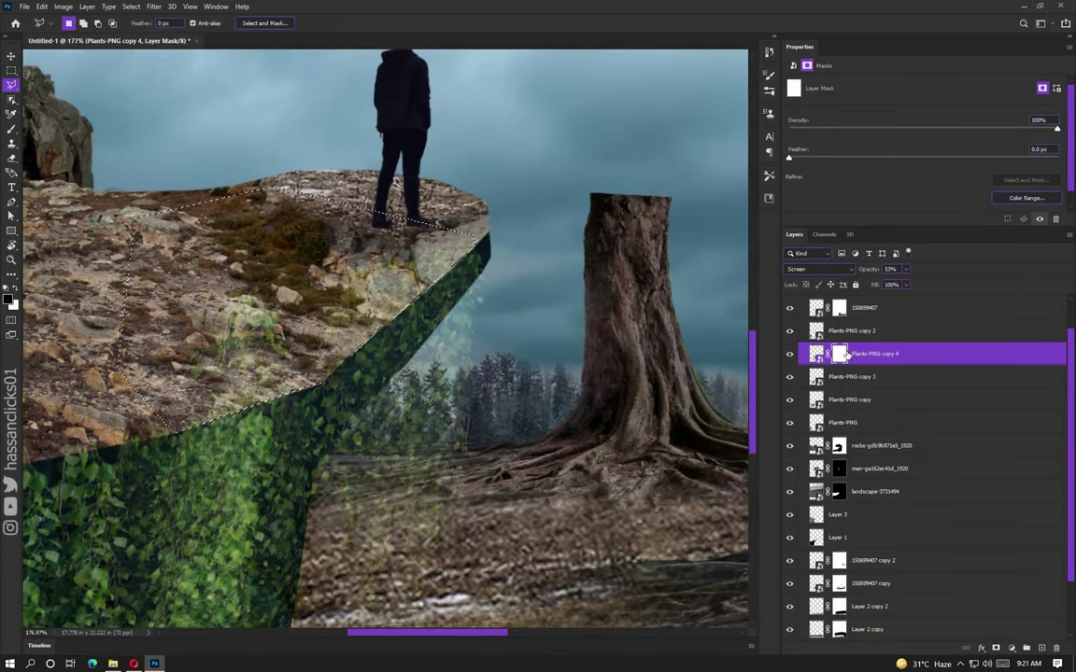
pyautogui.press('Delete')
pyautogui.hotkey('ctrl', 'd')
pyautogui.hotkey('ctrl', '0')
pyautogui.press('v')
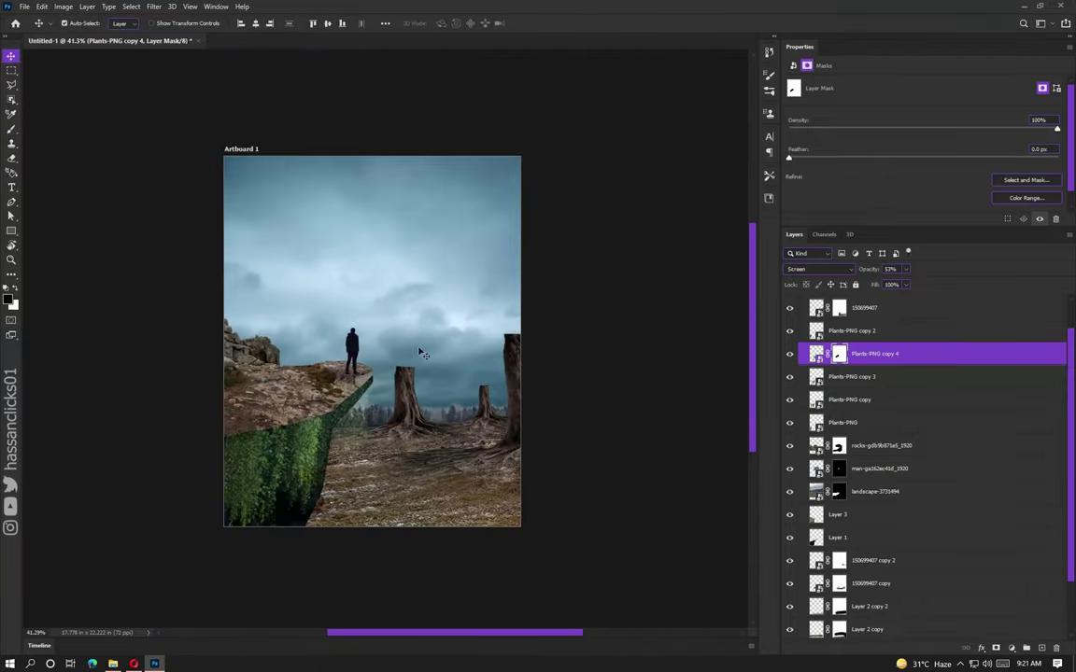
pyautogui.click(24, 6)
pyautogui.click(56, 191)
# Step: Place the impala-356045 photo, resized and rotated 90° counter-clockwise
pyautogui.doubleClick(362, 187)
pyautogui.moveTo(516, 523); pyautogui.dragTo(435, 371)
pyautogui.moveTo(354, 280); pyautogui.dragTo(448, 270)
pyautogui.rightClick(484, 458)
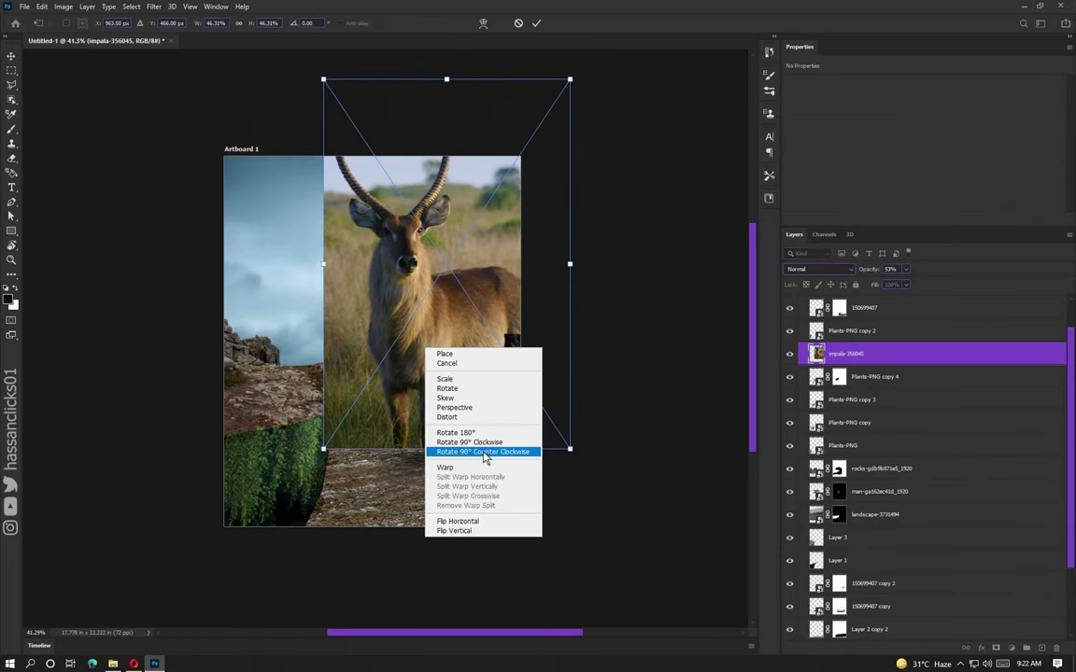
pyautogui.click(483, 451)
pyautogui.press('Return')
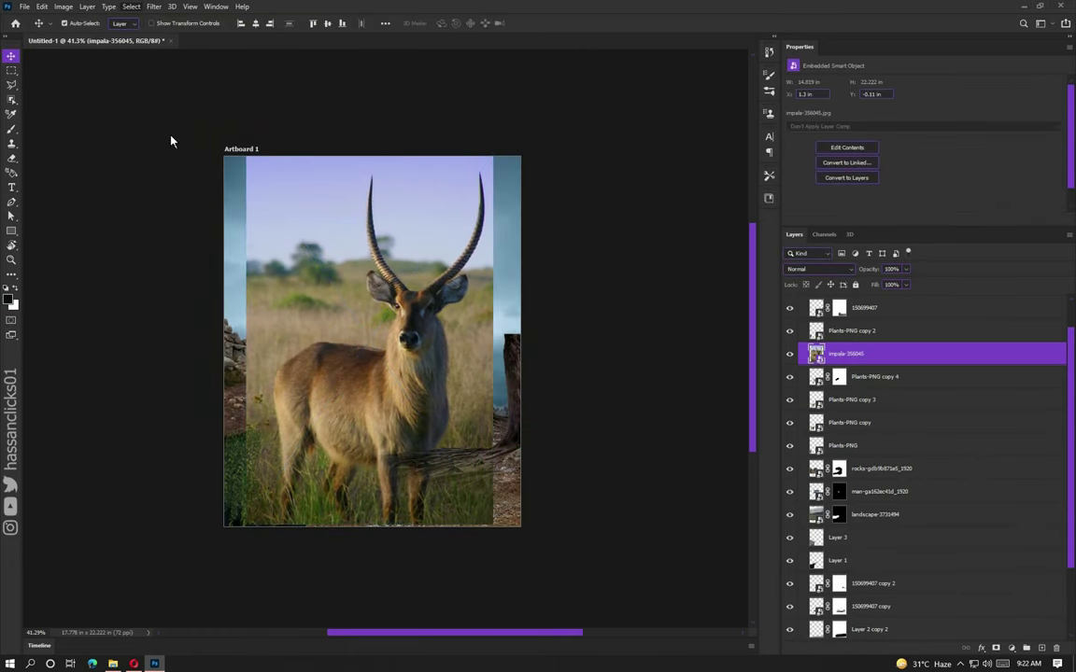
# Step: Mask the antelope, feather the mask edge, and move its layer below Layer 1 behind the cliff
pyautogui.scroll(3, 372, 341)
pyautogui.click(1011, 647)
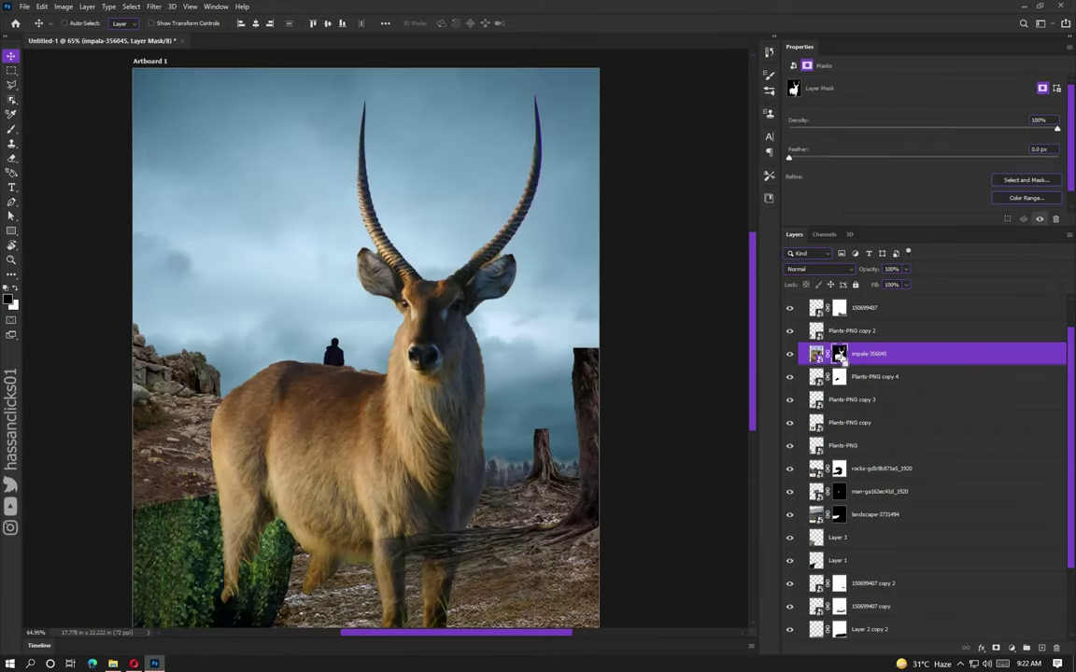
pyautogui.moveTo(792, 157); pyautogui.dragTo(878, 161)
pyautogui.scroll(-3, 408, 314)
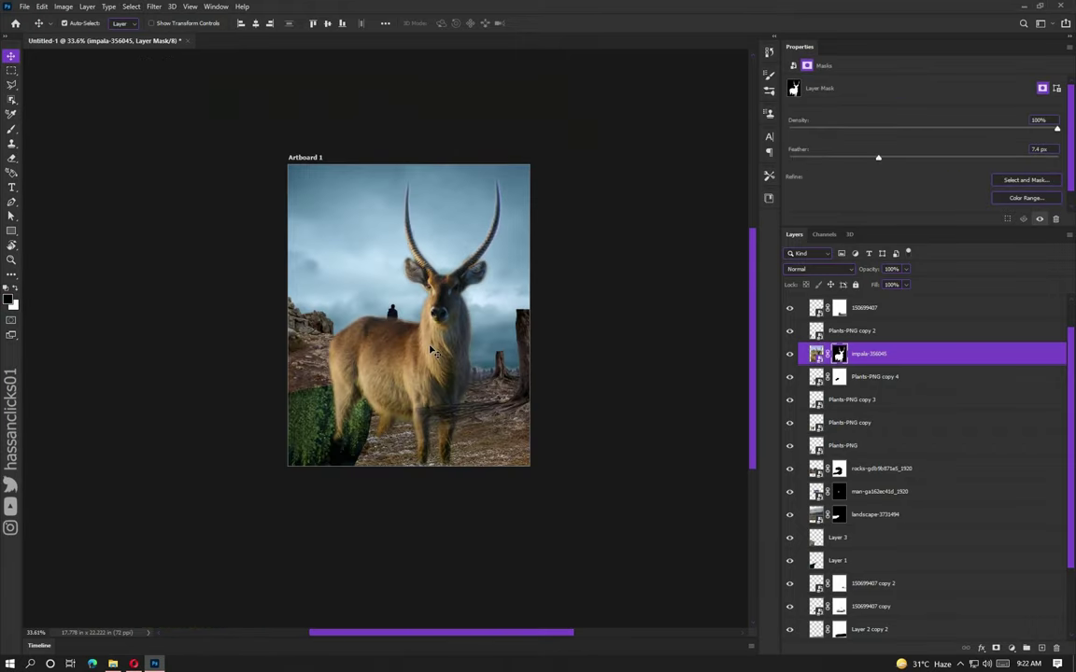
pyautogui.moveTo(845, 606); pyautogui.dragTo(845, 594)
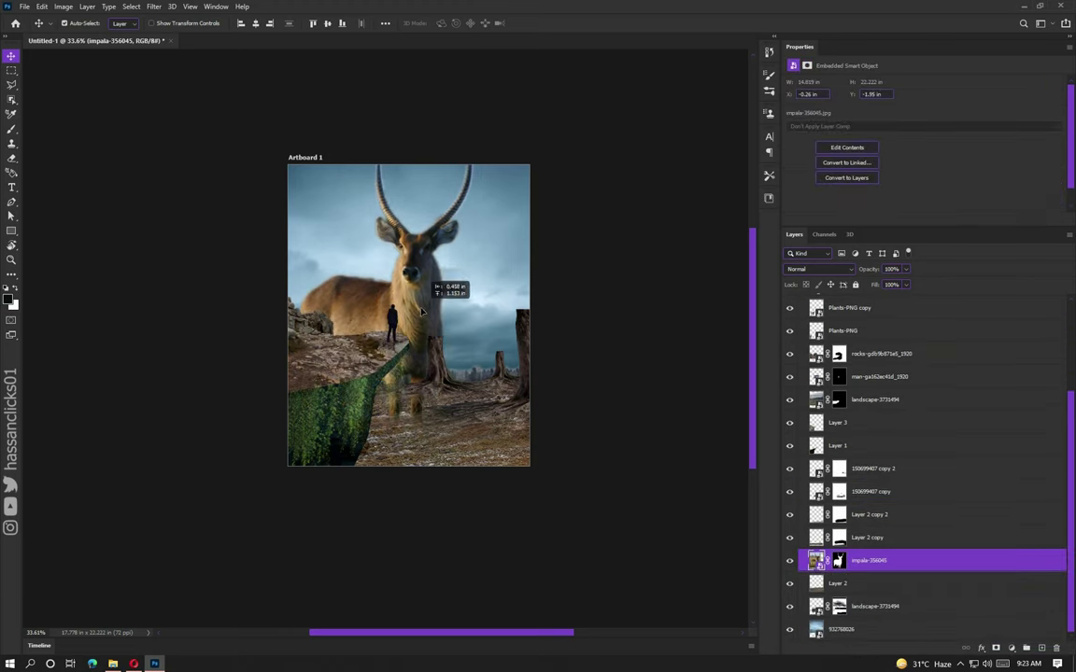
pyautogui.moveTo(845, 595); pyautogui.dragTo(877, 478)
pyautogui.moveTo(366, 367); pyautogui.dragTo(422, 282)
# Step: Fine-tune the antelope's position and Place Embedded the impala photo a second time
pyautogui.scroll(2, 422, 282)
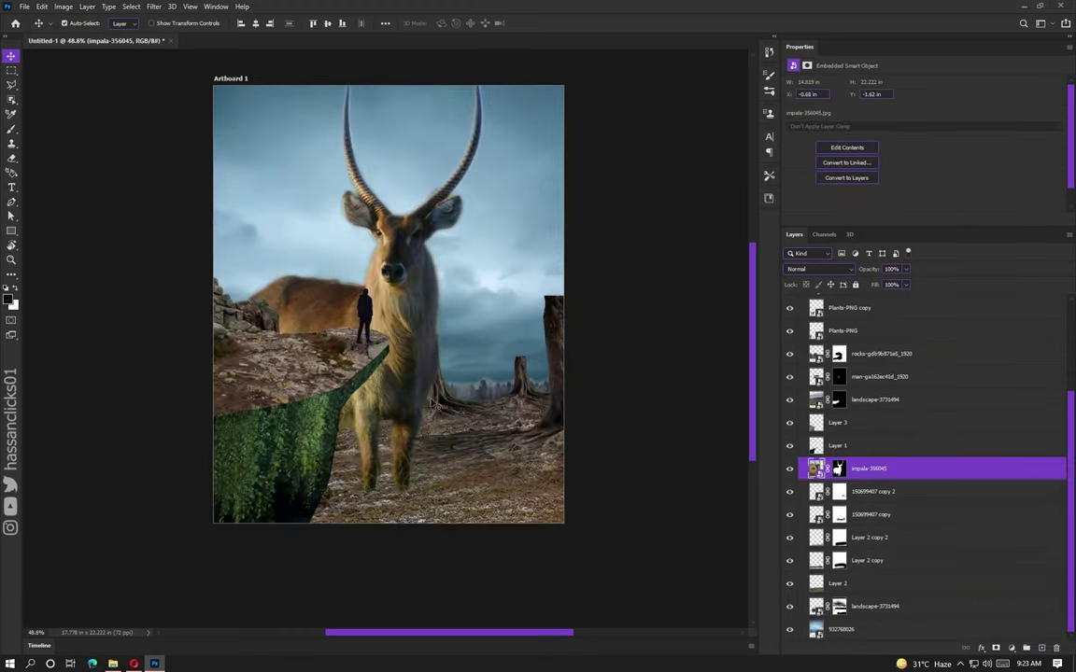
pyautogui.moveTo(422, 351); pyautogui.dragTo(439, 380)
pyautogui.scroll(2, 526, 346)
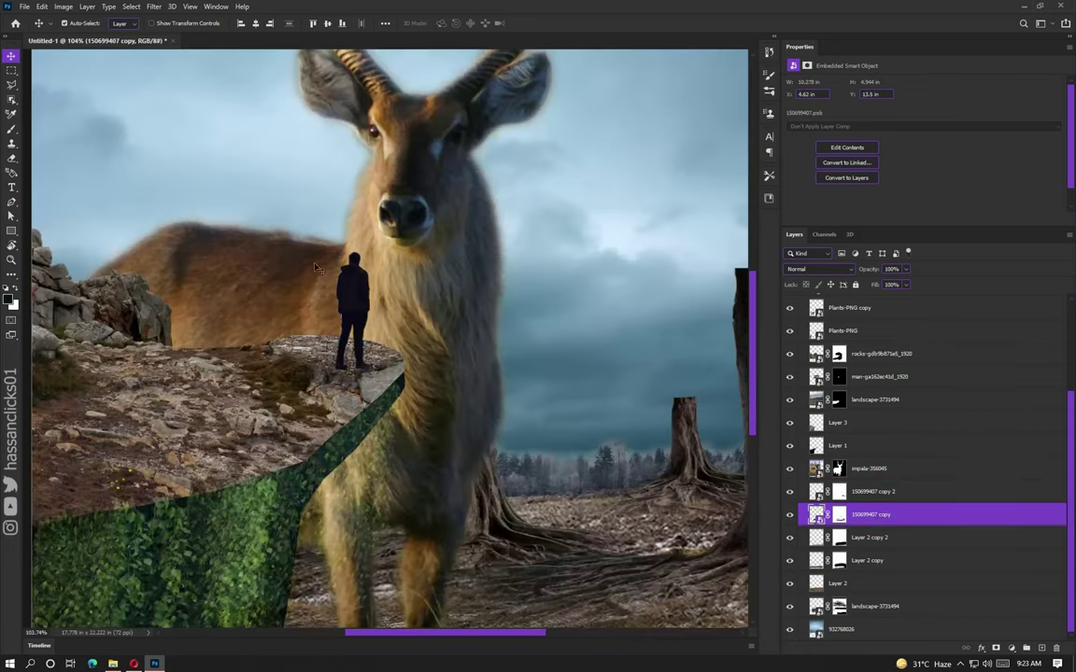
pyautogui.scroll(-2, 414, 269)
pyautogui.scroll(-2, 414, 268)
pyautogui.click(24, 6)
pyautogui.click(54, 240)
# Step: Commit the second impala copy at 46.31% and pick a grass brush for its mask
pyautogui.doubleClick(796, 94)
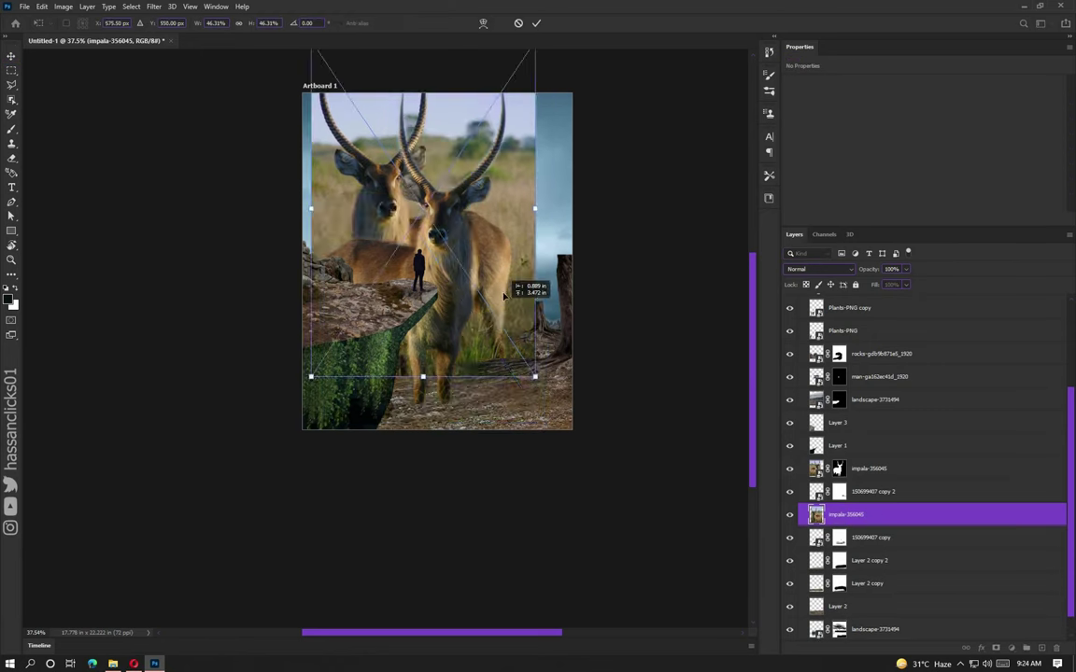
pyautogui.press('Escape')
pyautogui.press('b')
pyautogui.scroll(3, 427, 409)
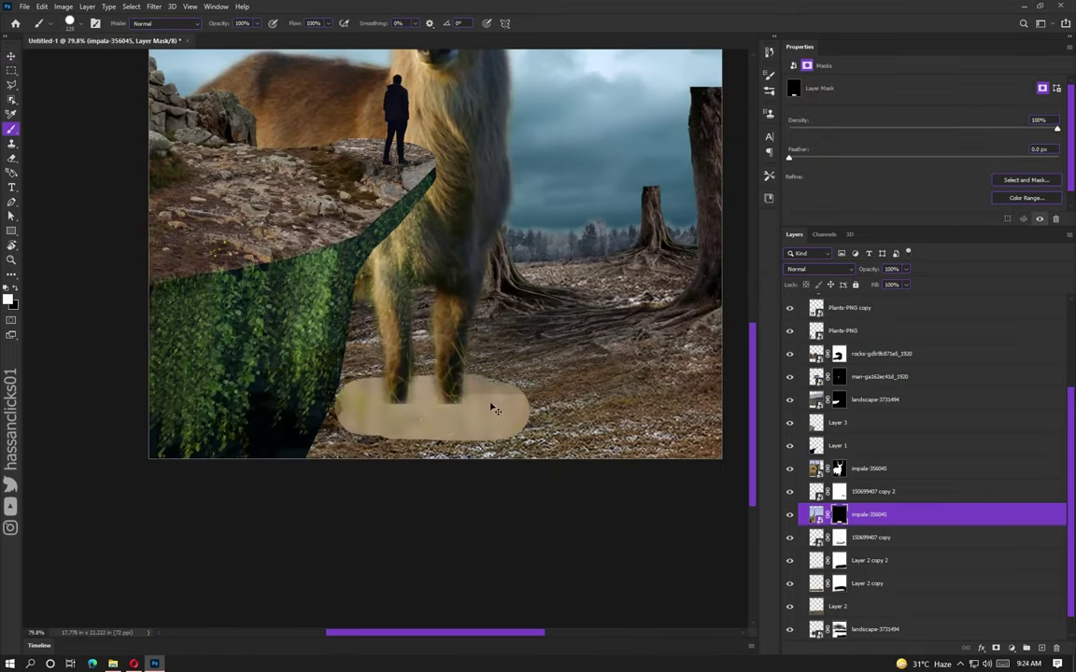
pyautogui.rightClick(425, 406)
pyautogui.doubleClick(629, 317)
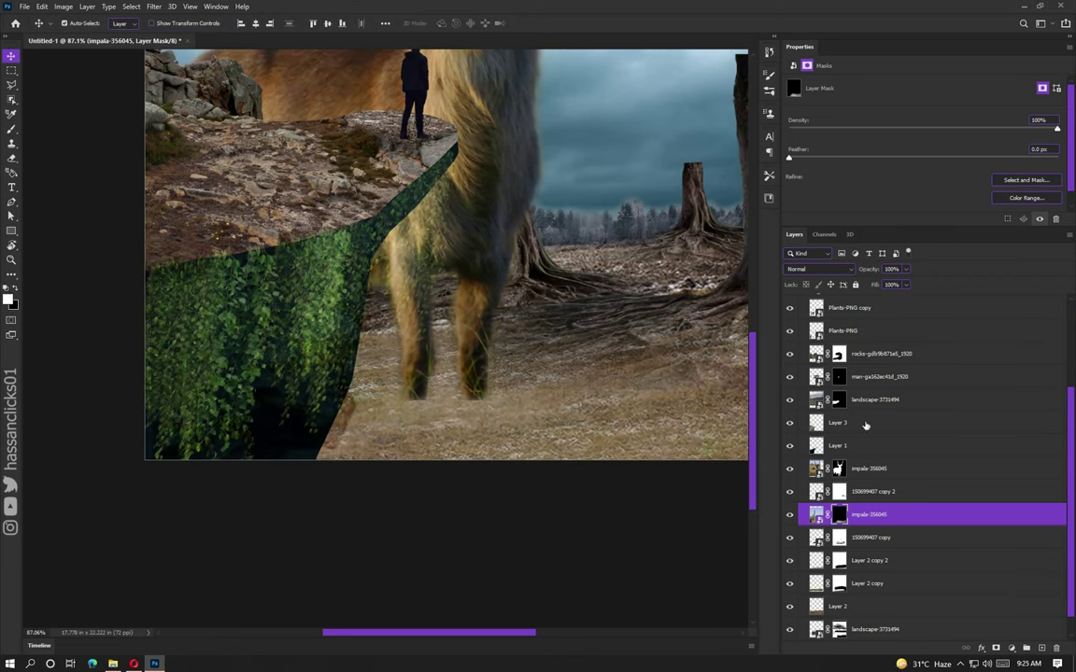
# Step: Keep the hard round brush at full strength for painting the mask
pyautogui.scroll(3, 373, 373)
pyautogui.rightClick(406, 191)
pyautogui.press('Return')
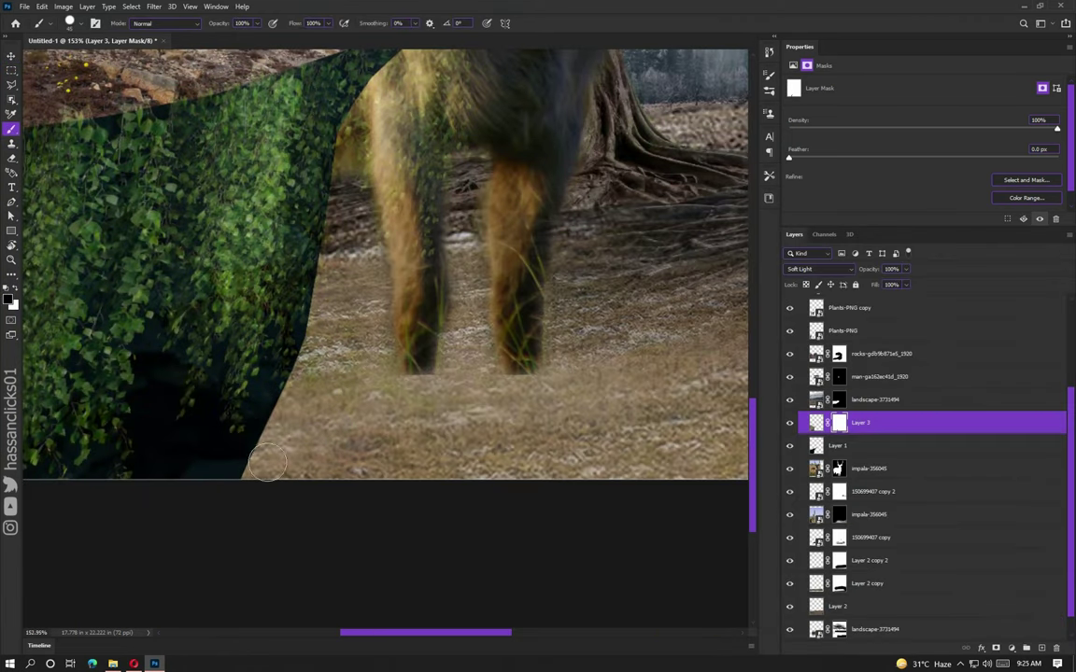
pyautogui.scroll(-2, 266, 460)
pyautogui.scroll(-2, 266, 460)
# Step: Pick the tall grassy brush from grass-brushes-set01 and move the masked grass layer up
pyautogui.rightClick(375, 495)
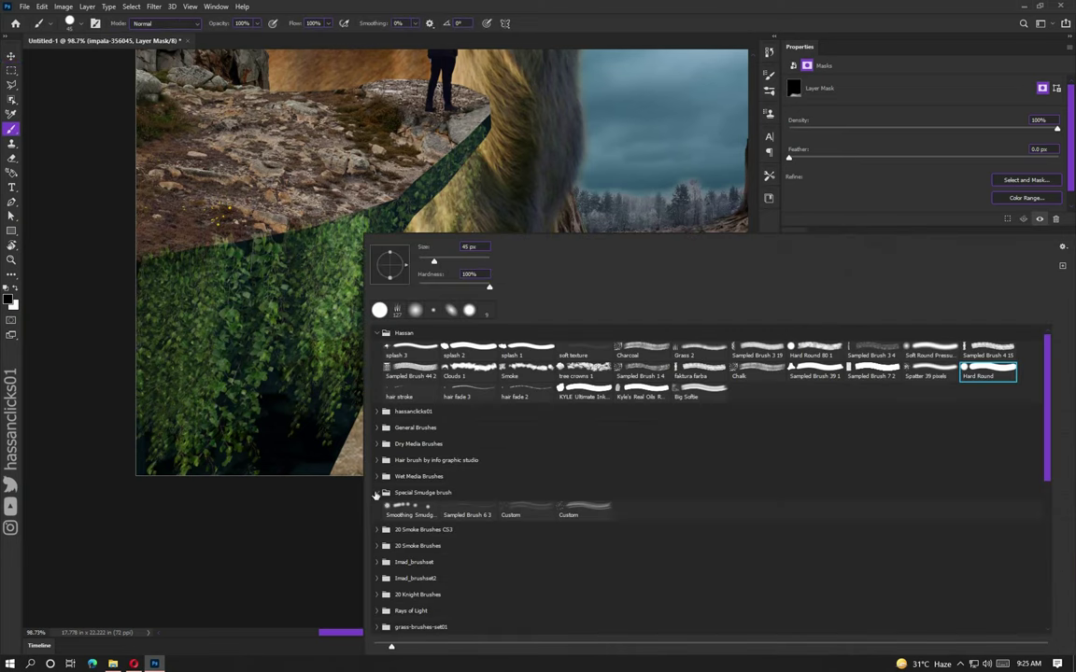
pyautogui.click(377, 492)
pyautogui.click(420, 460)
pyautogui.scroll(-2, 523, 523)
pyautogui.click(523, 569)
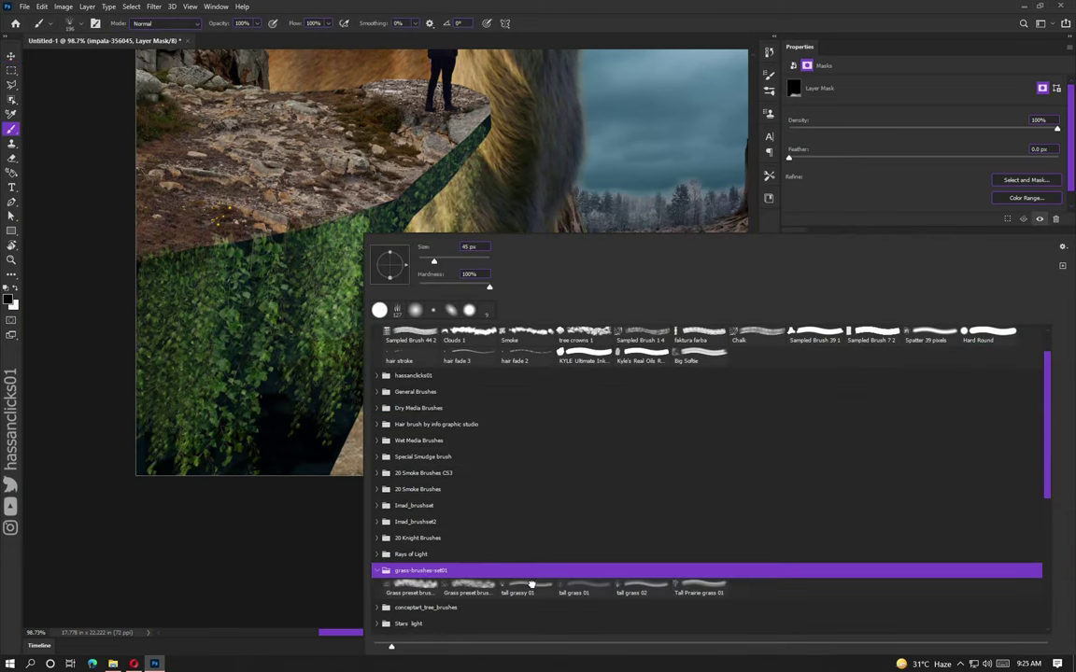
pyautogui.doubleClick(531, 585)
pyautogui.scroll(-3, 558, 425)
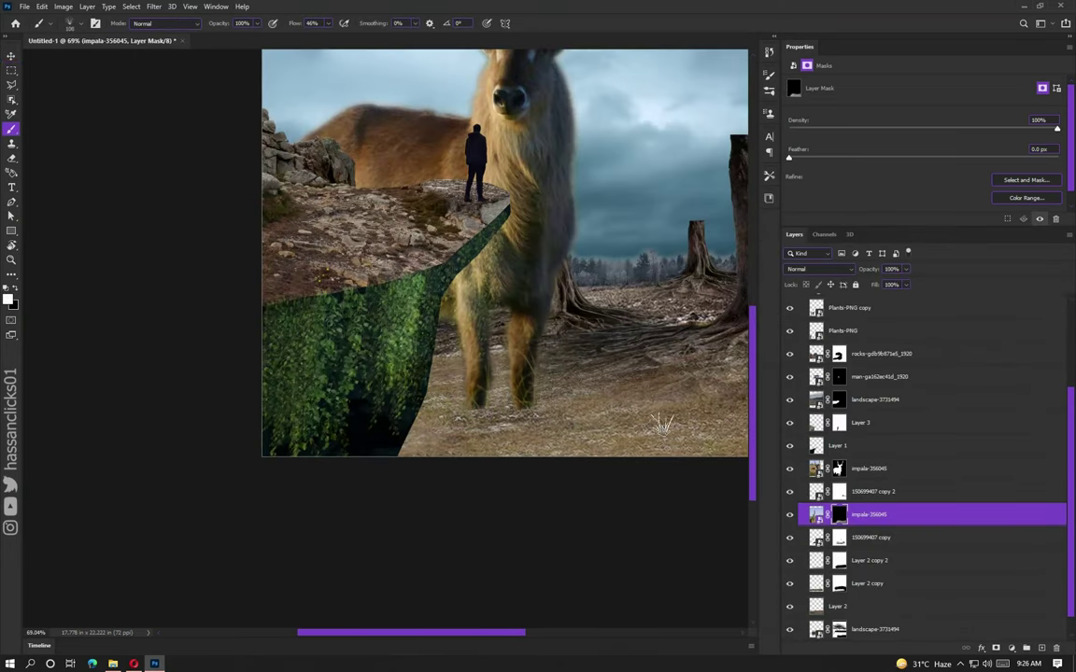
pyautogui.hotkey('ctrl', ']')
pyautogui.hotkey('ctrl', ']')
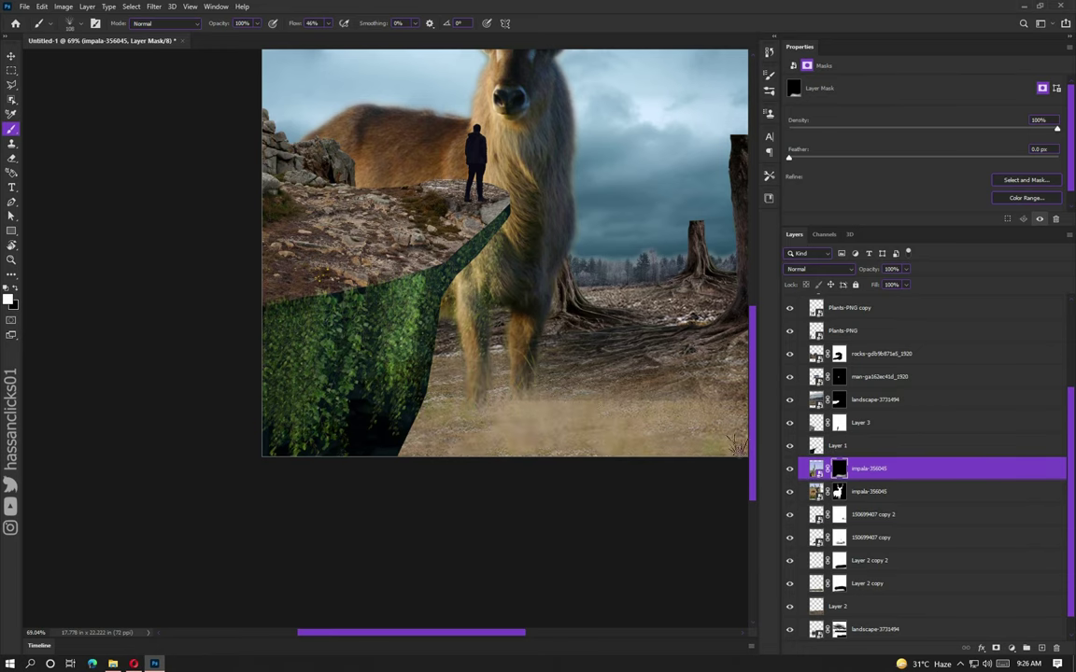
# Step: Switch to the tall grass 02 brush for painting the mask
pyautogui.scroll(-3, 625, 428)
pyautogui.scroll(3, 662, 431)
pyautogui.rightClick(516, 180)
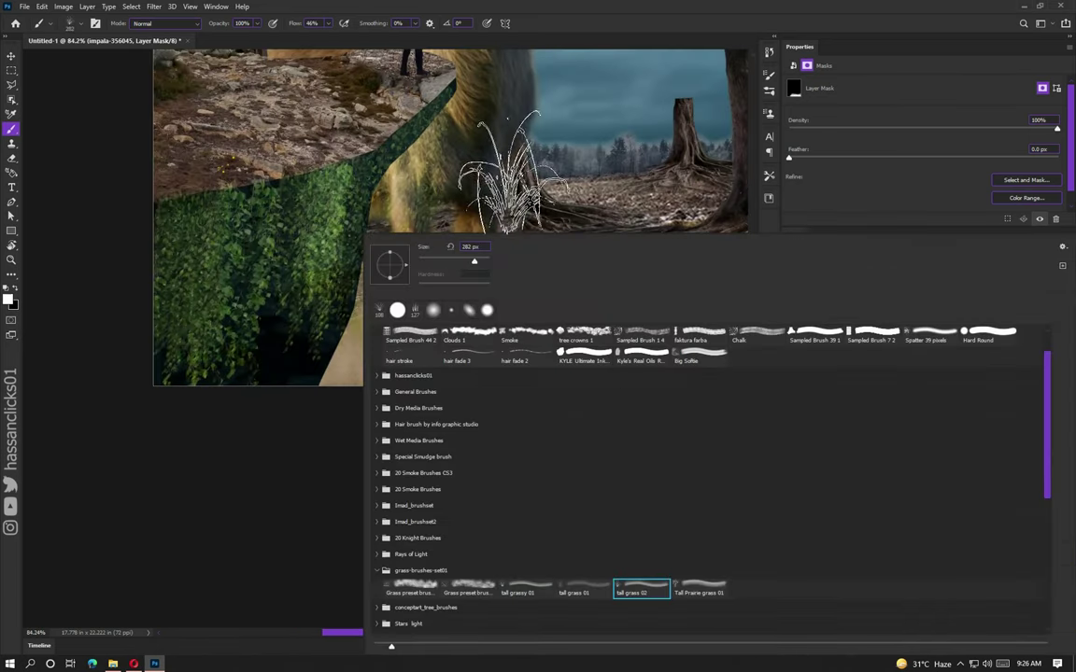
pyautogui.doubleClick(636, 581)
pyautogui.scroll(-2, 597, 280)
pyautogui.rightClick(593, 238)
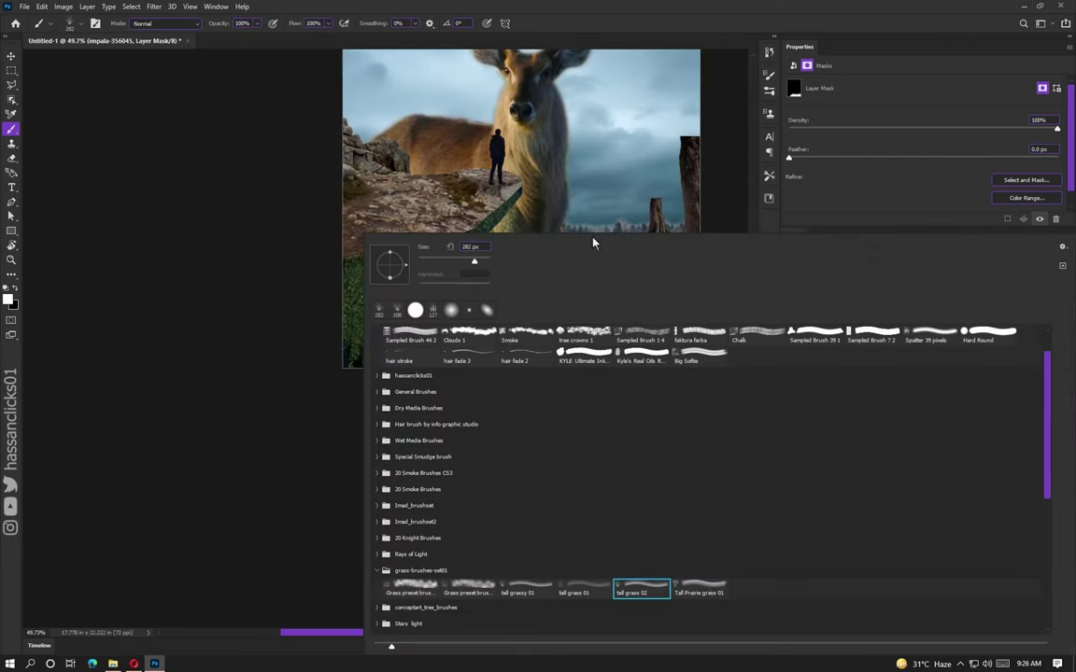
pyautogui.press('Escape')
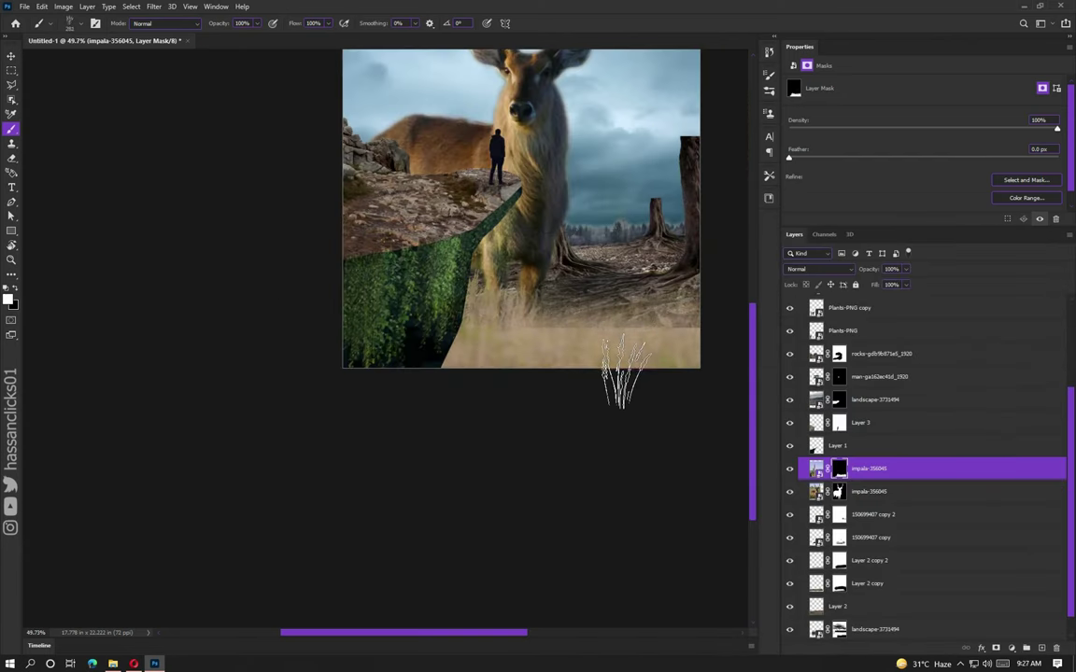
pyautogui.scroll(-1, 622, 373)
# Step: Create clipped Layer 4 and paint tan grass blades with a sampled colour
pyautogui.hotkey('ctrl', 'shift', 'alt', 'n')
pyautogui.keyDown('alt'); pyautogui.click(485, 290); pyautogui.keyUp('alt')
pyautogui.click(9, 297)
pyautogui.press('Return')
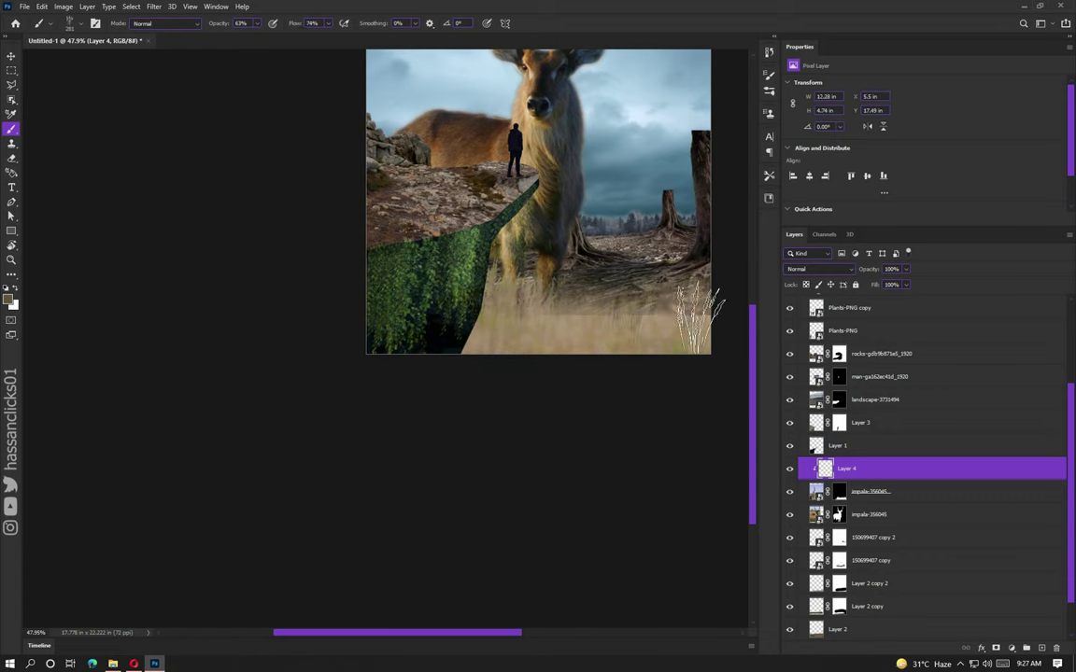
pyautogui.moveTo(571, 319); pyautogui.dragTo(599, 342)
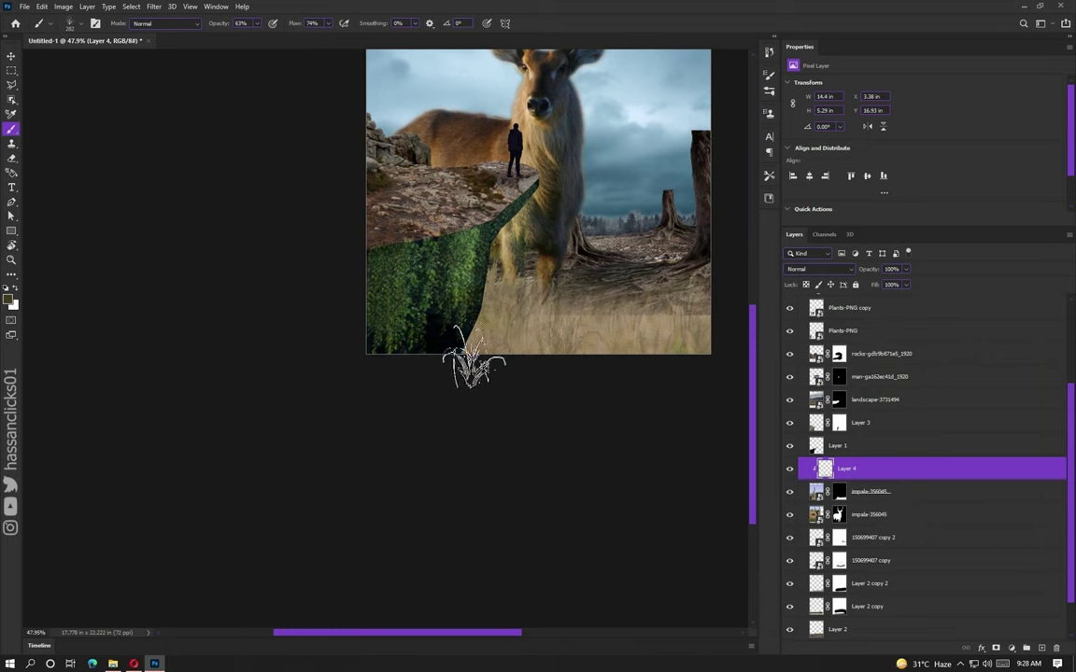
# Step: Switch to a smaller grass brush, resample the tan colour, and adjust the brush flow
pyautogui.hscroll(1, 681, 355)
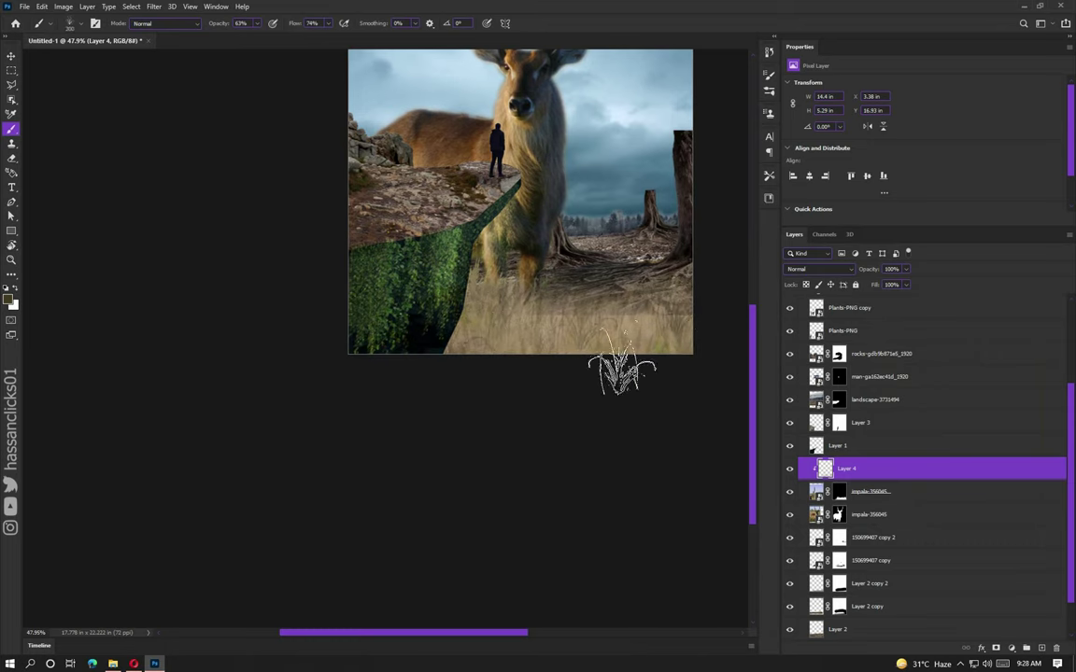
pyautogui.rightClick(621, 369)
pyautogui.click(640, 344)
pyautogui.keyDown('alt'); pyautogui.click(569, 322); pyautogui.keyUp('alt')
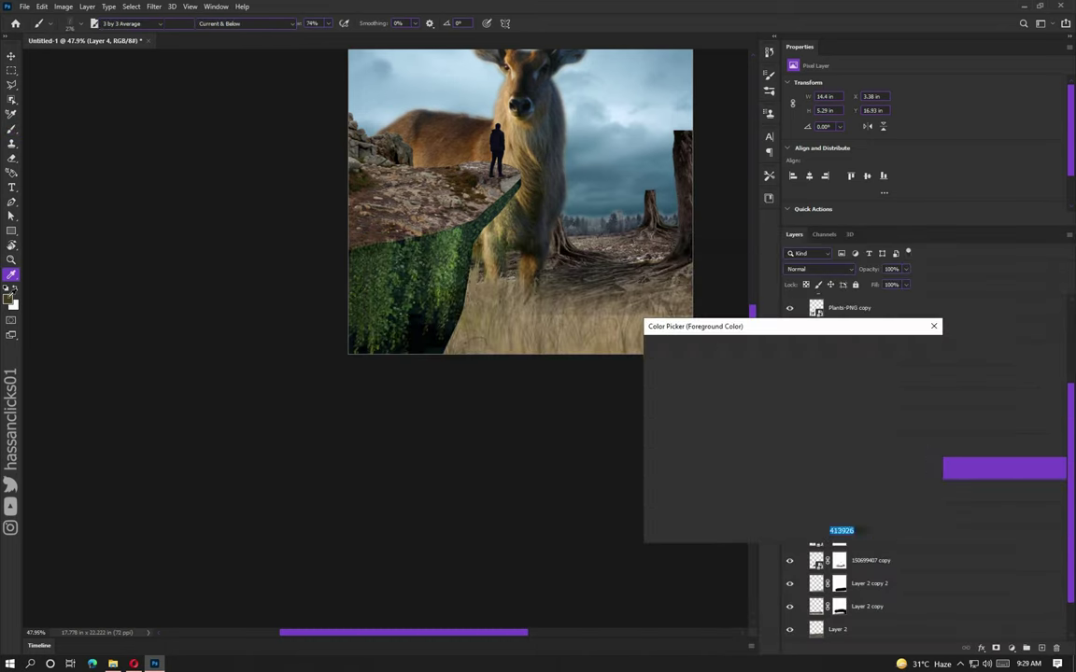
pyautogui.scroll(3, 648, 336)
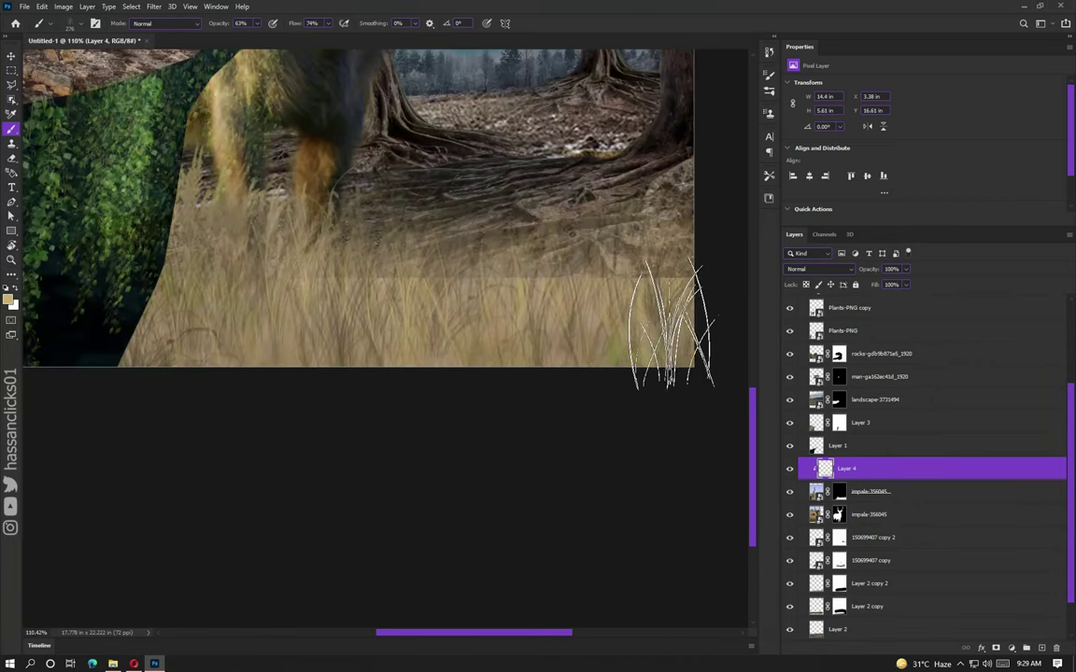
pyautogui.press('b')
pyautogui.rightClick(601, 399)
pyautogui.click(328, 24)
# Step: Move the light fog layer to the top and paint soft fog at about 36% opacity
pyautogui.rightClick(516, 239)
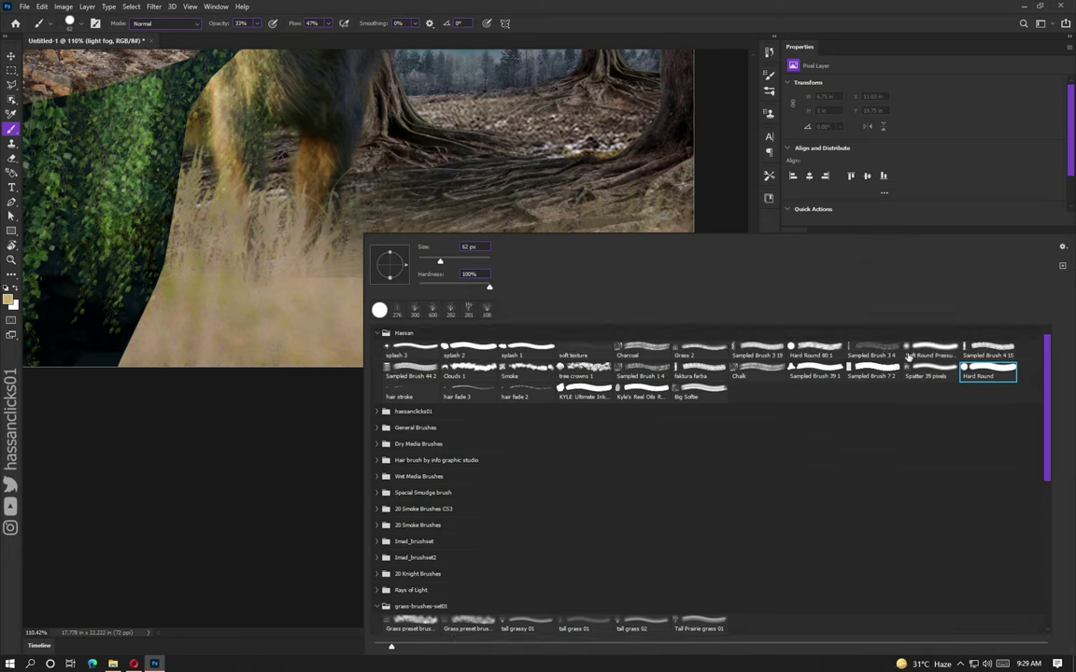
pyautogui.press('0')
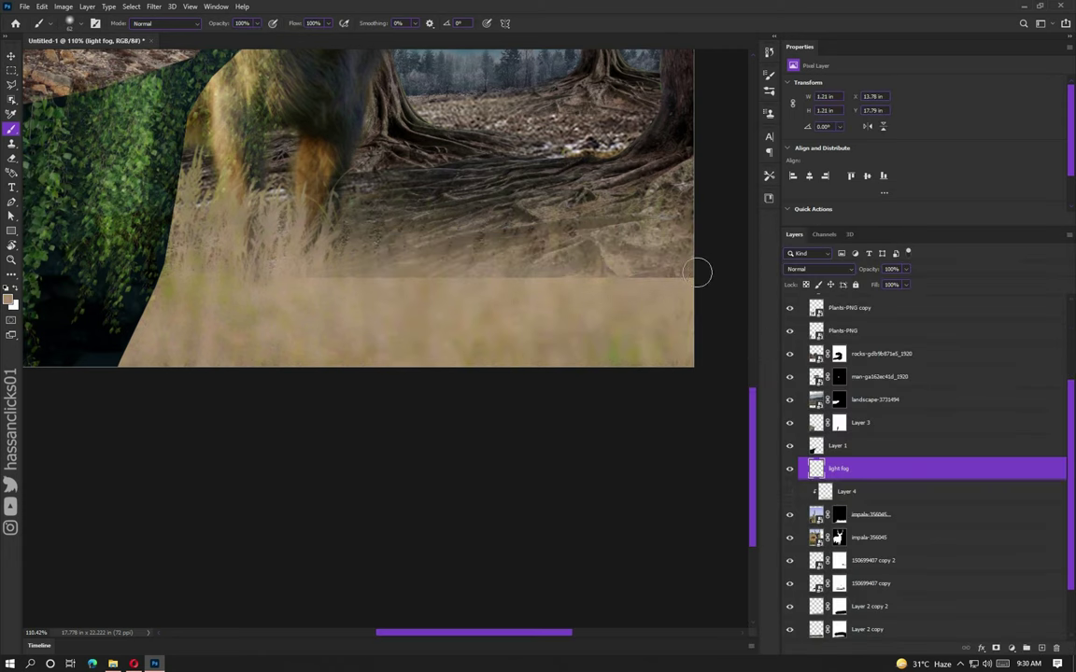
pyautogui.hotkey('ctrl', 'shift', ']')
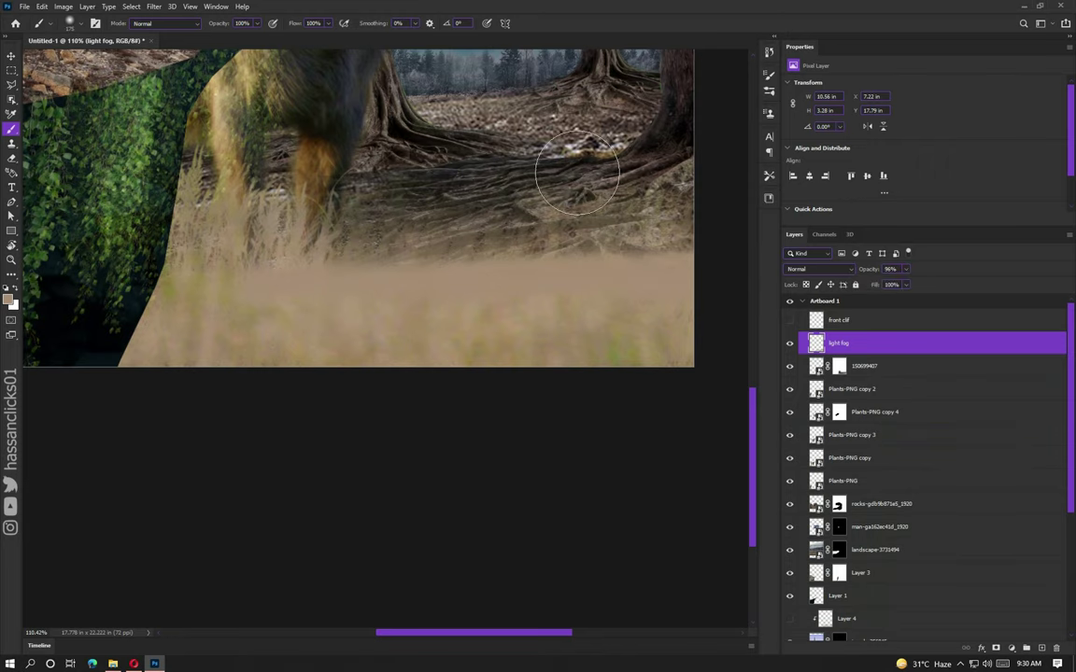
pyautogui.press('3')
pyautogui.press('6')
pyautogui.scroll(-5, 646, 215)
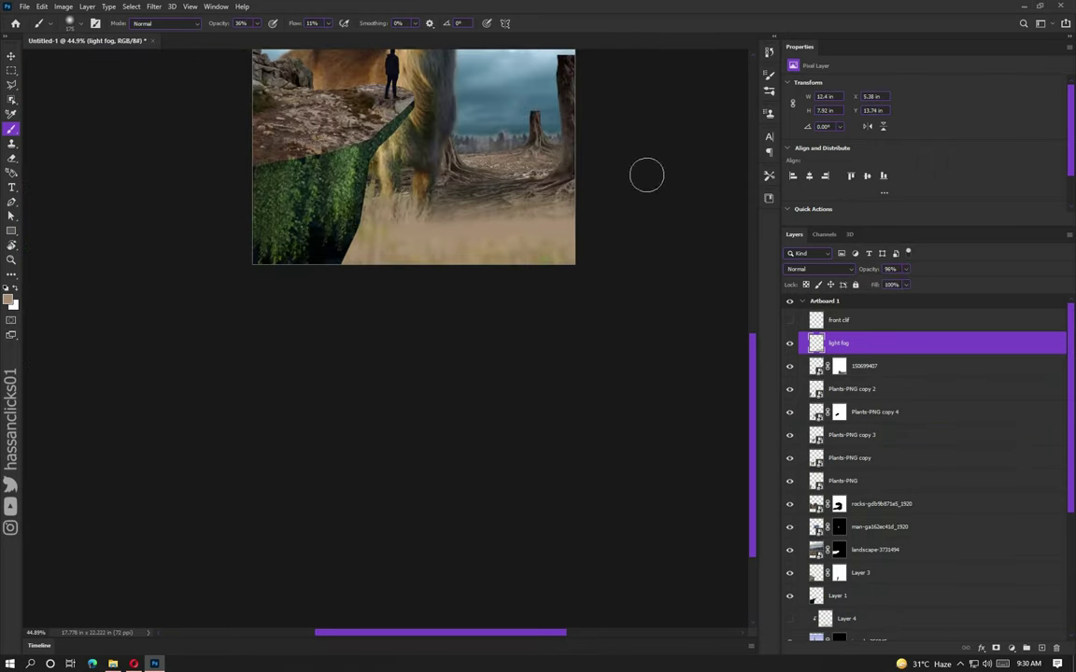
pyautogui.moveTo(399, 199); pyautogui.dragTo(513, 201)
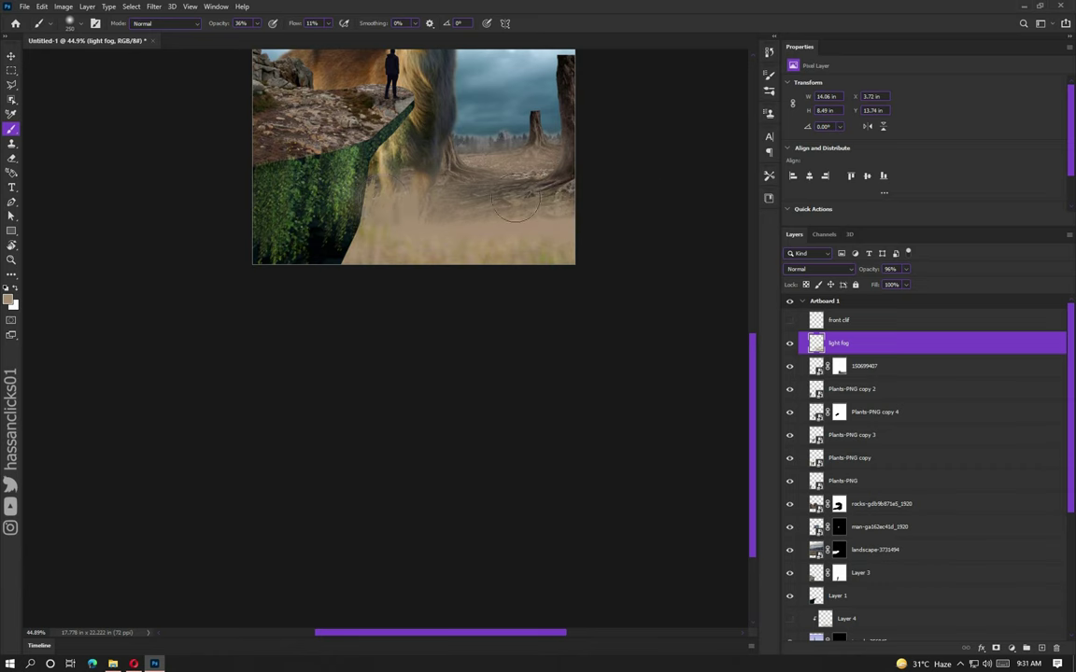
# Step: Add a mask to the light fog layer and set up a grass brush with tan colour
pyautogui.click(996, 647)
pyautogui.scroll(5, 579, 271)
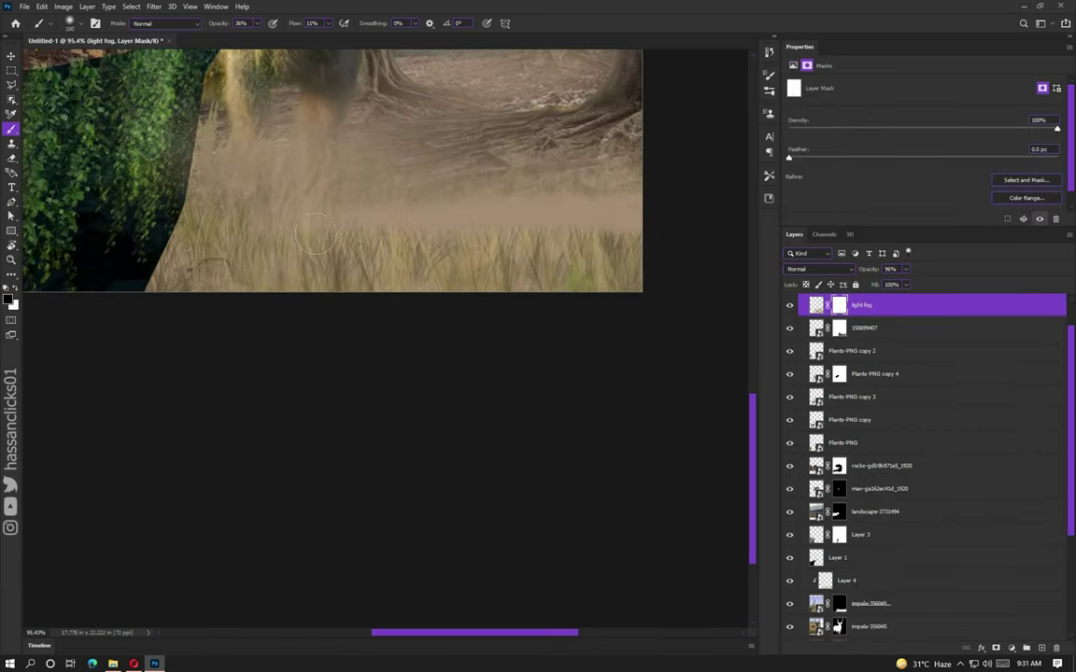
pyautogui.rightClick(315, 233)
pyautogui.click(10, 299)
pyautogui.click(903, 345)
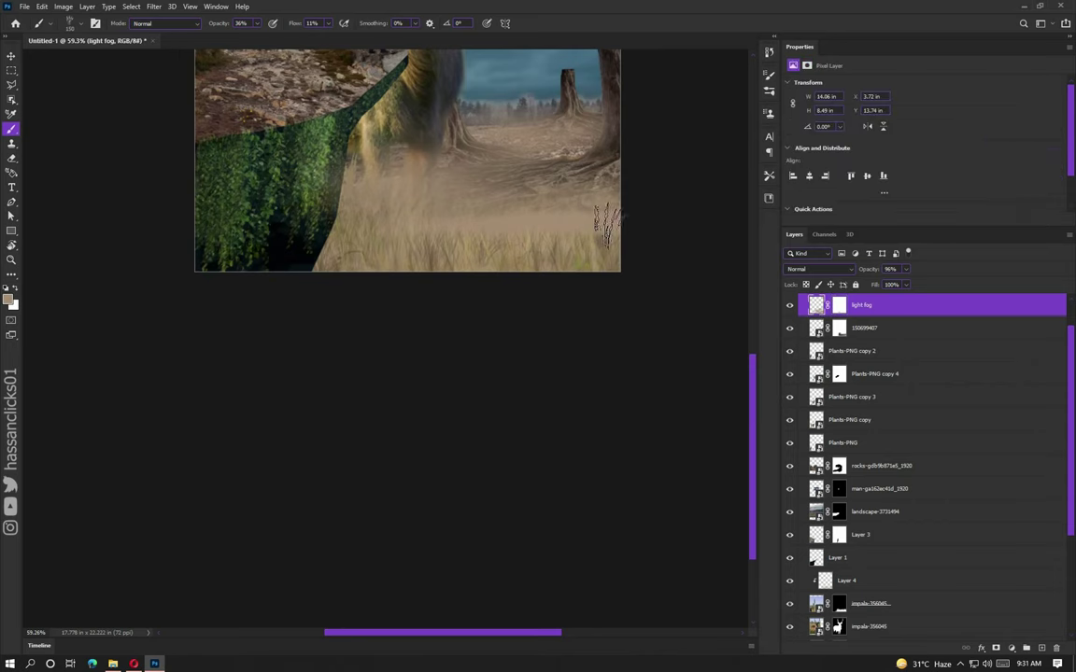
pyautogui.click(10, 299)
pyautogui.press('Return')
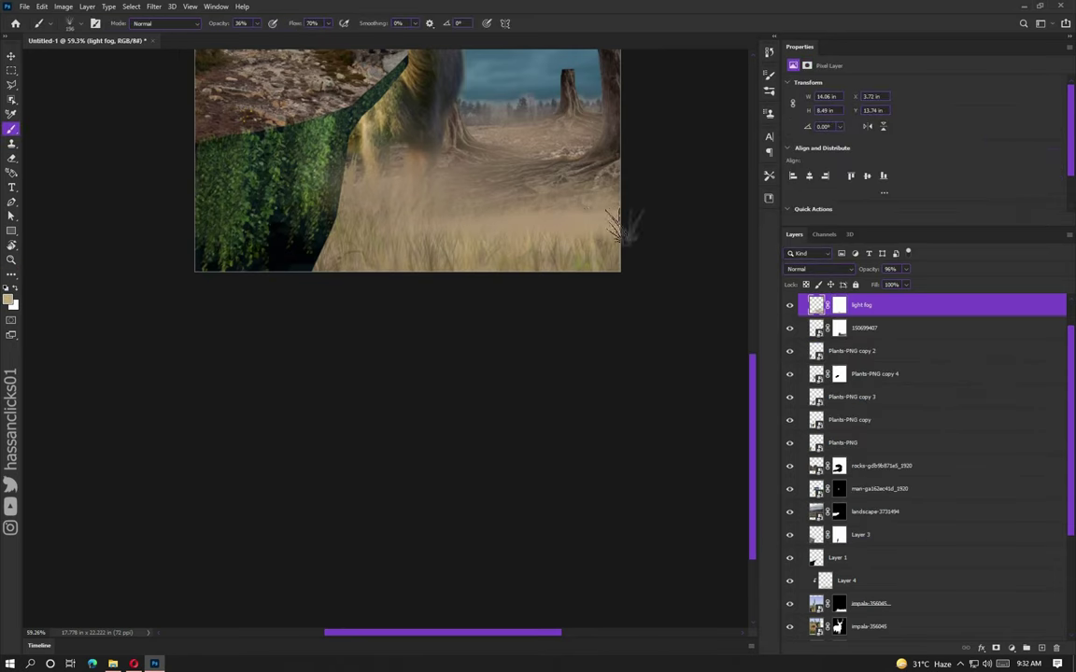
# Step: Confirm and adjust the tall grassy 01 brush tip for the foreground grass
pyautogui.rightClick(620, 225)
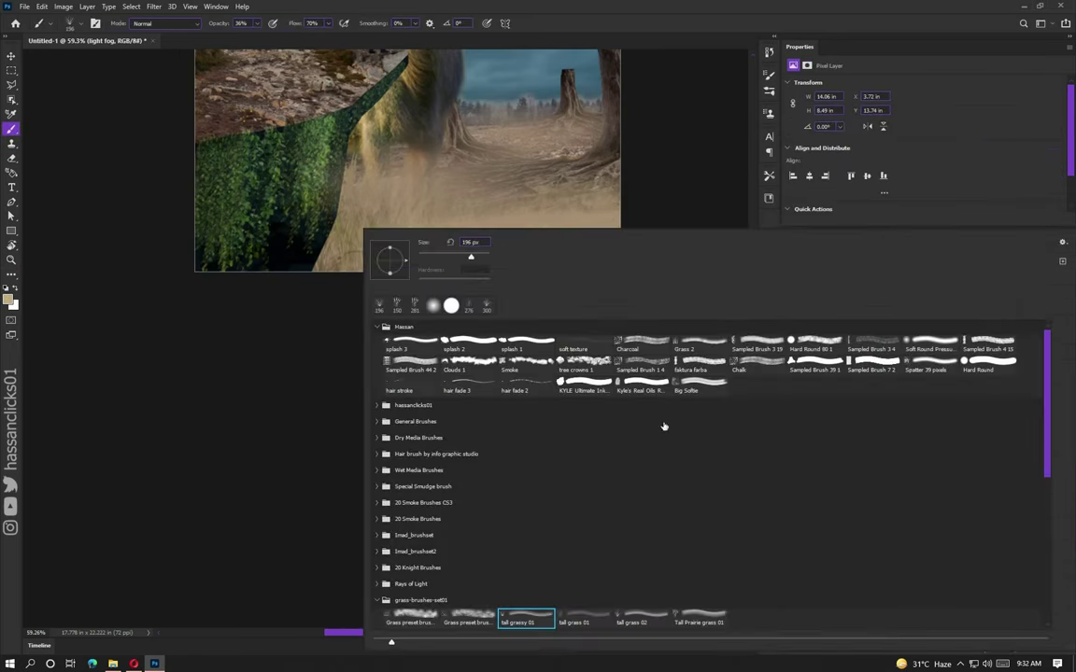
pyautogui.press('Return')
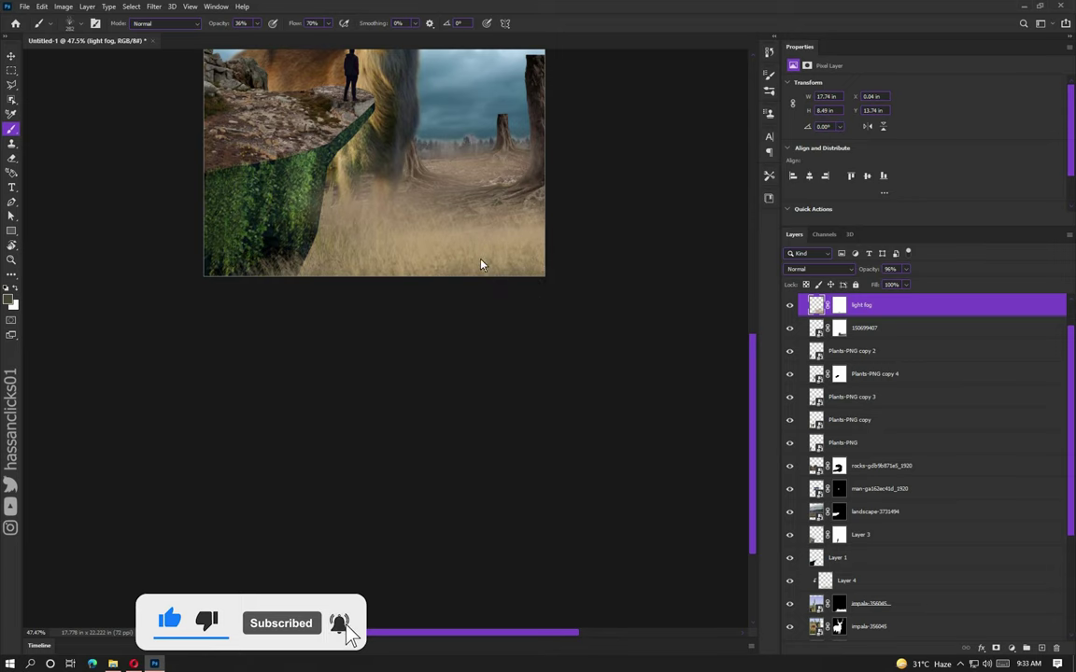
pyautogui.rightClick(540, 240)
pyautogui.press('Return')
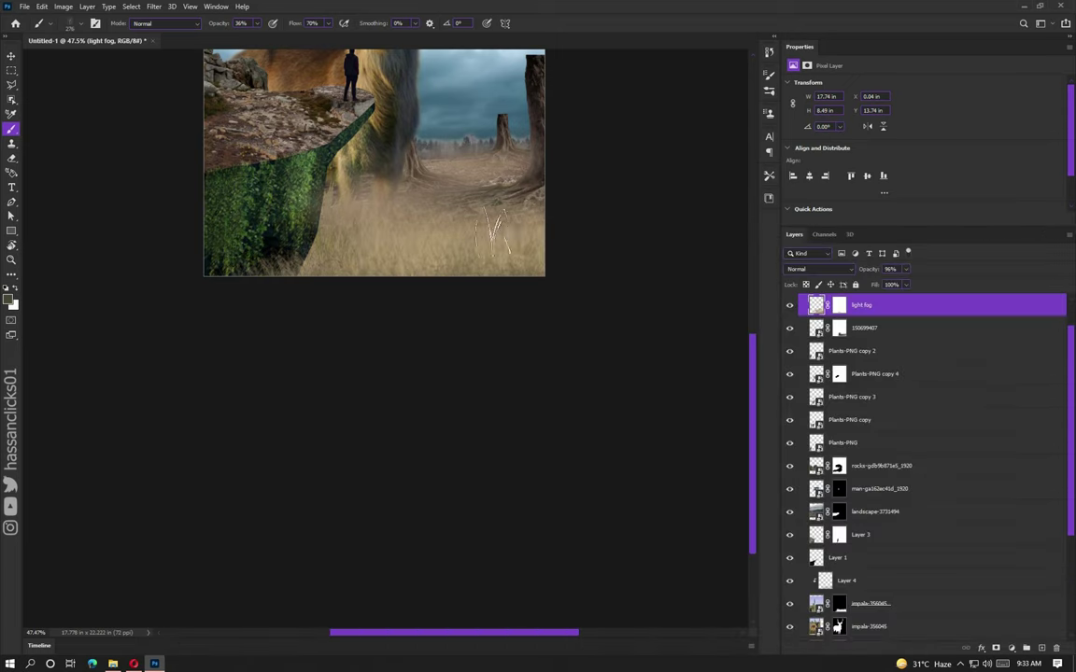
# Step: Select the tree stumps layer mask and raise the brush flow to 100%
pyautogui.scroll(5, 437, 151)
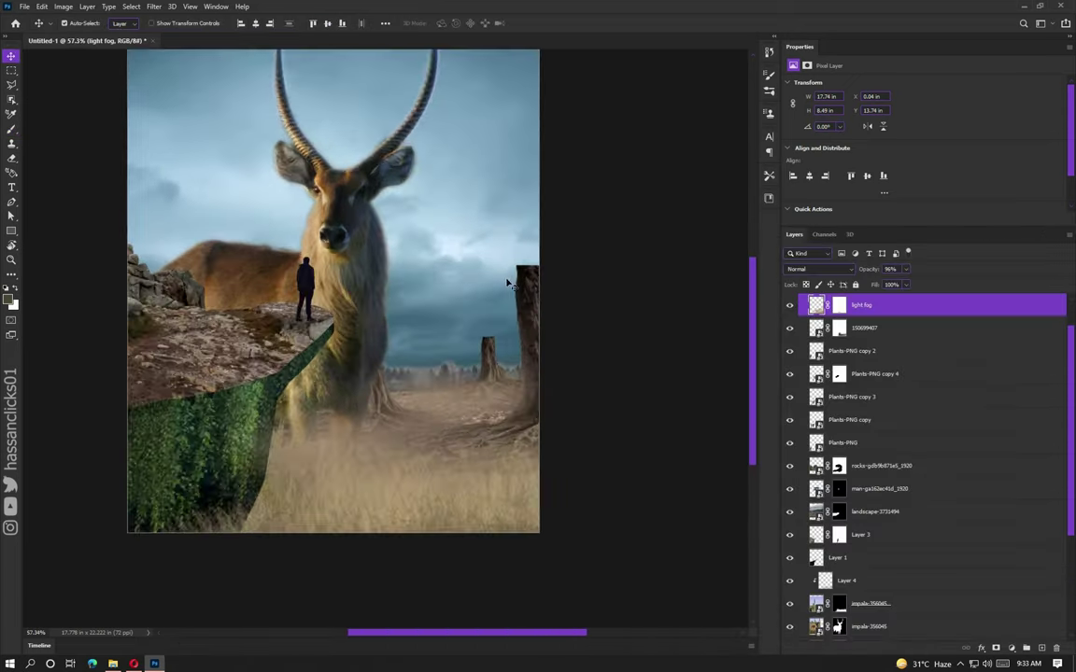
pyautogui.click(838, 327)
pyautogui.rightClick(364, 235)
pyautogui.press('Return')
pyautogui.hotkey('shift', '0')
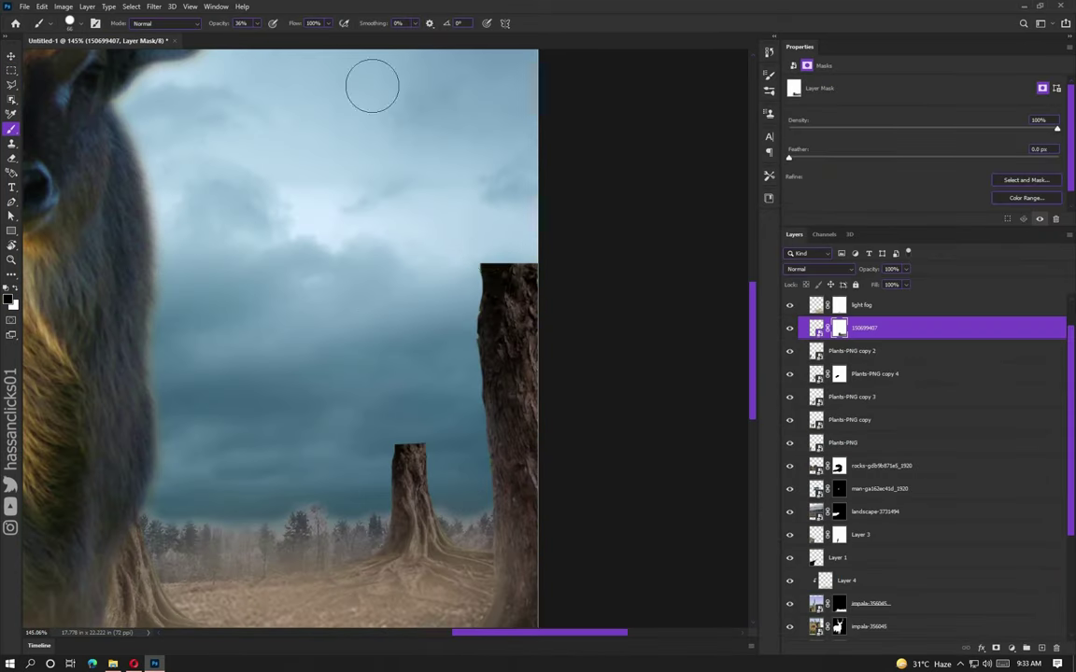
# Step: Lasso above the right stump to trim its top, zoom in, and add a new empty layer
pyautogui.click(11, 84)
pyautogui.moveTo(485, 323); pyautogui.dragTo(516, 302)
pyautogui.press('b')
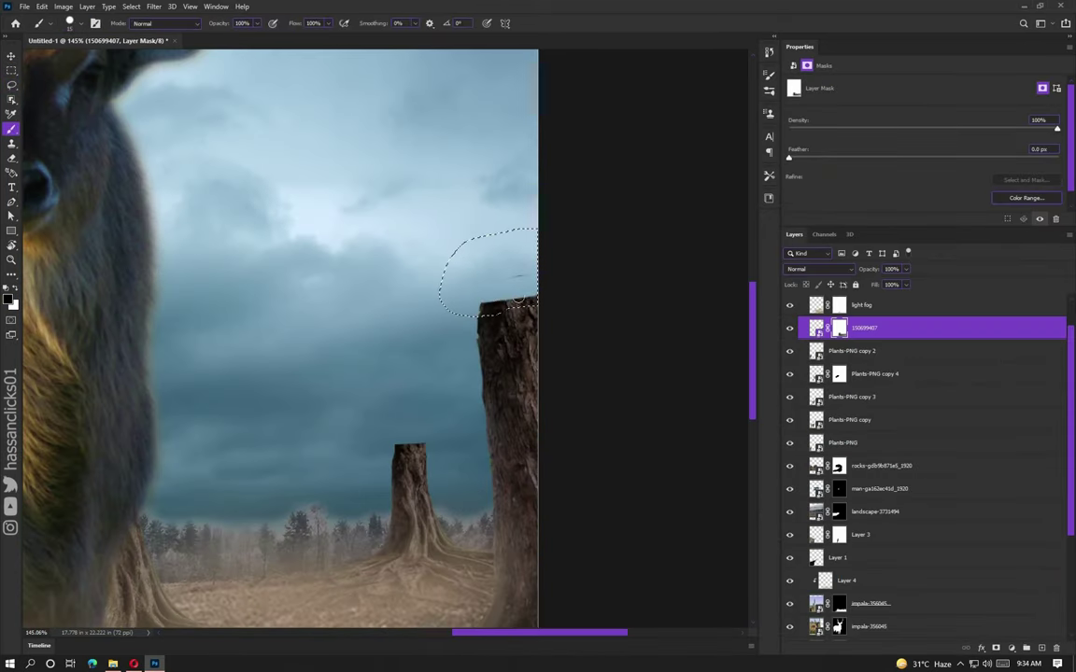
pyautogui.press('l')
pyautogui.press('b')
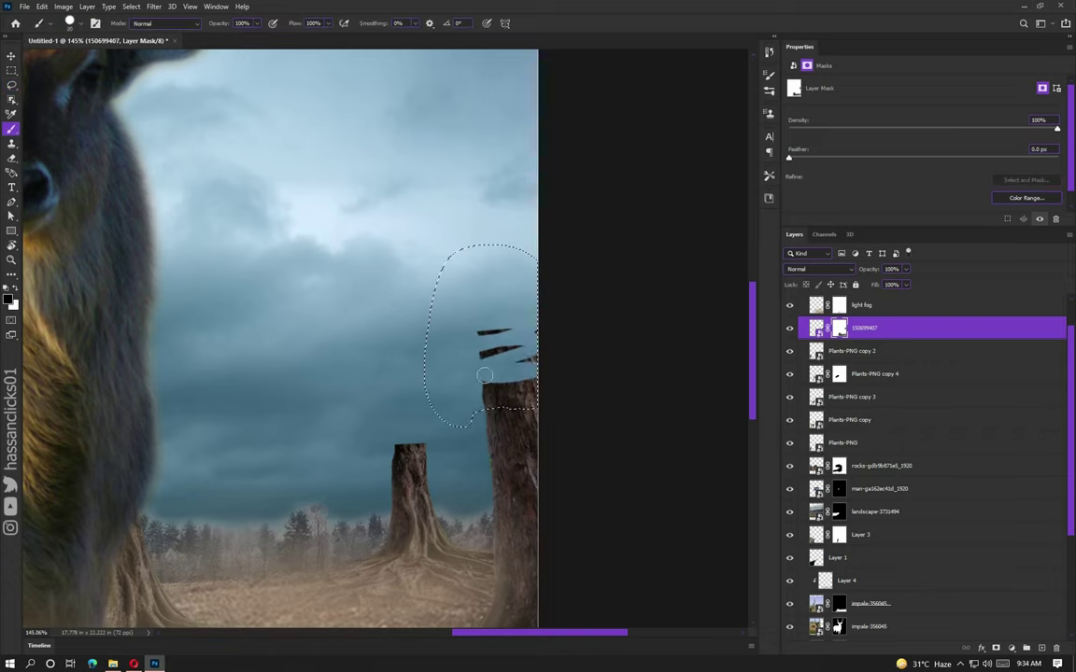
pyautogui.scroll(5, 486, 392)
pyautogui.press('l')
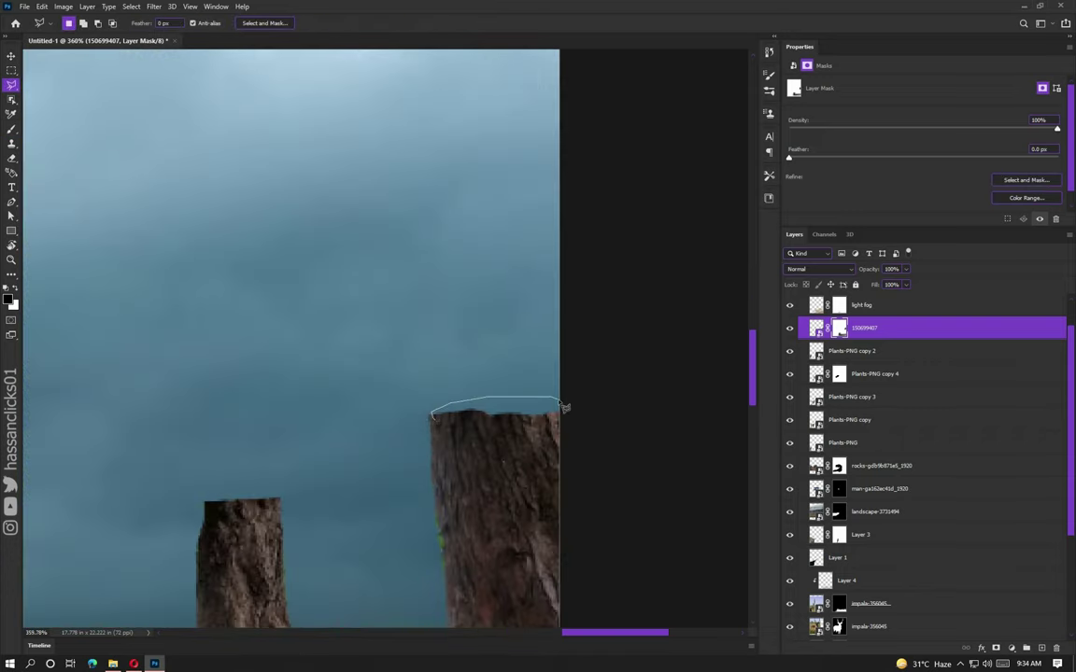
pyautogui.click(1026, 647)
# Step: Pick a hard round brush for shading the cut stump top
pyautogui.press('b')
pyautogui.write('ttt')
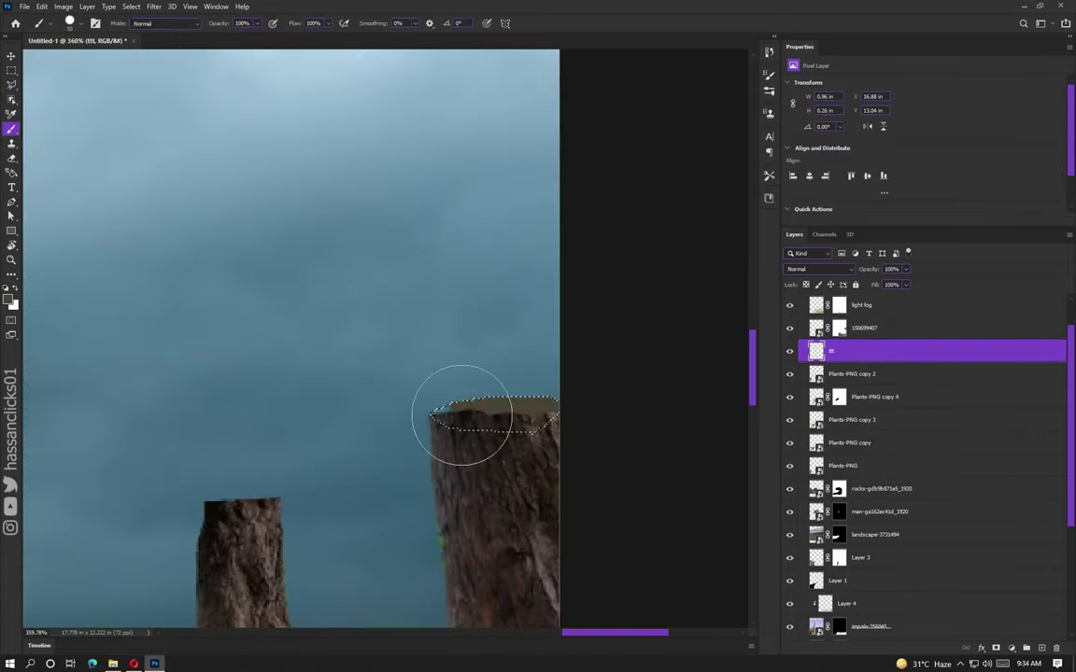
pyautogui.scroll(-5, 443, 607)
pyautogui.rightClick(517, 516)
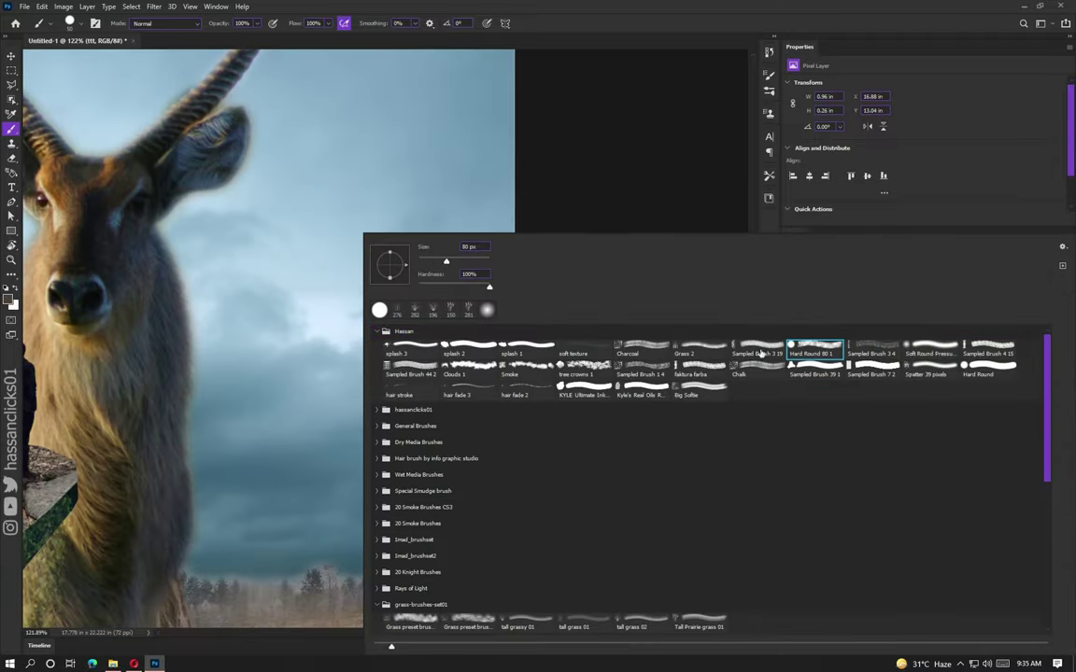
pyautogui.press('Escape')
pyautogui.scroll(-3, 379, 504)
pyautogui.scroll(-3, 379, 504)
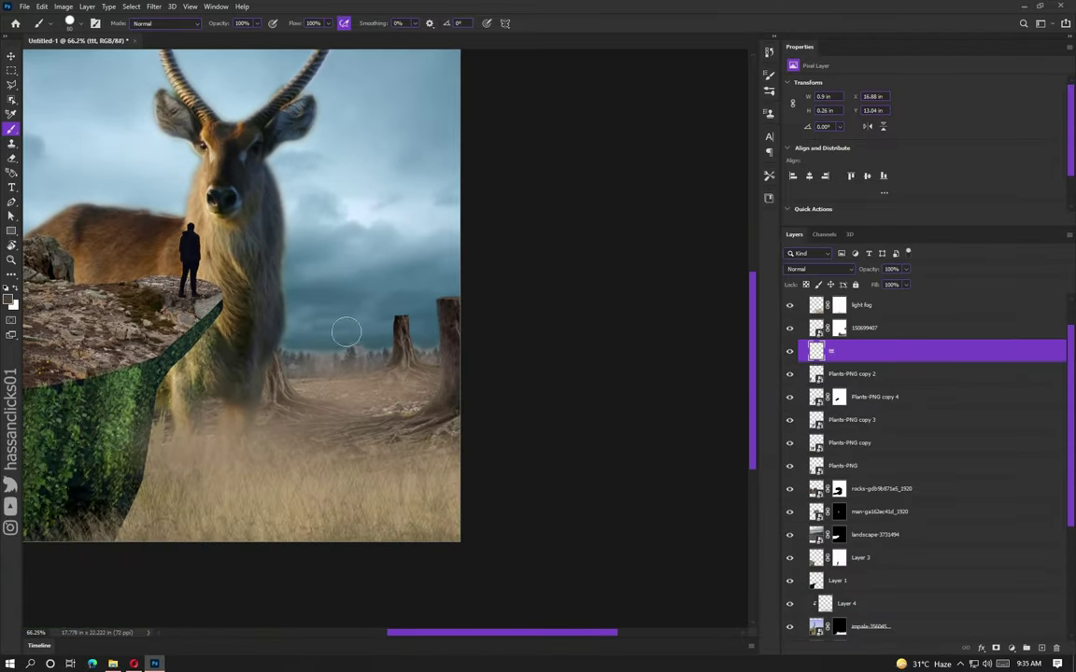
pyautogui.hotkey('ctrl', 'shift', 'p')
pyautogui.press('Escape')
# Step: Paint tall grass stalks across the lower foreground, then try the tall grass 02 tip
pyautogui.scroll(-1, 243, 252)
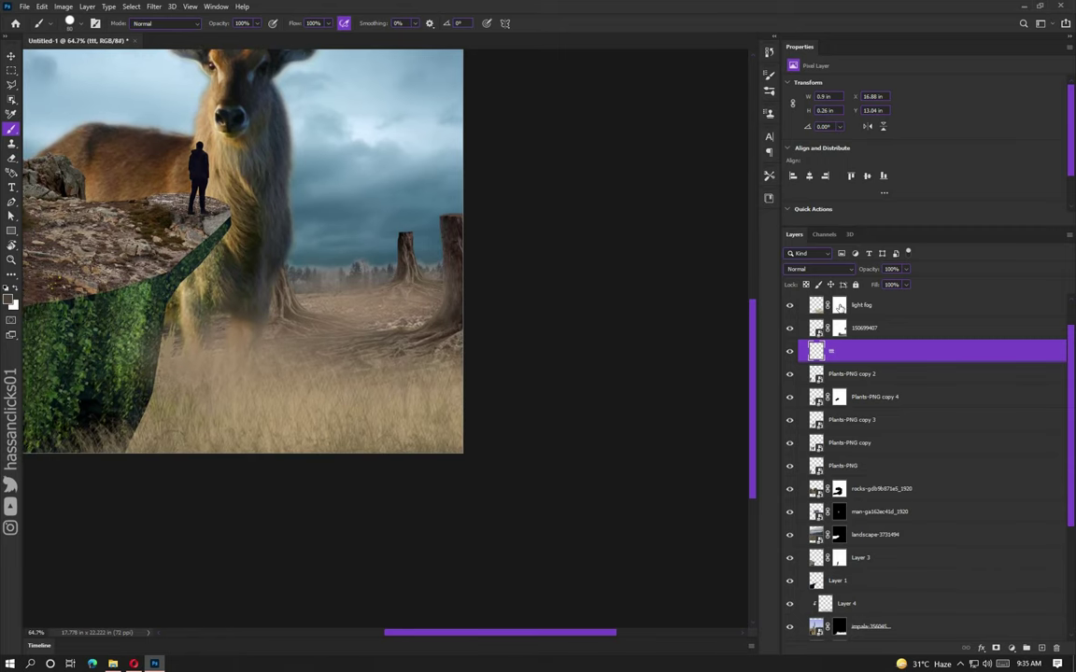
pyautogui.rightClick(319, 208)
pyautogui.press('Escape')
pyautogui.moveTo(180, 373); pyautogui.dragTo(411, 378)
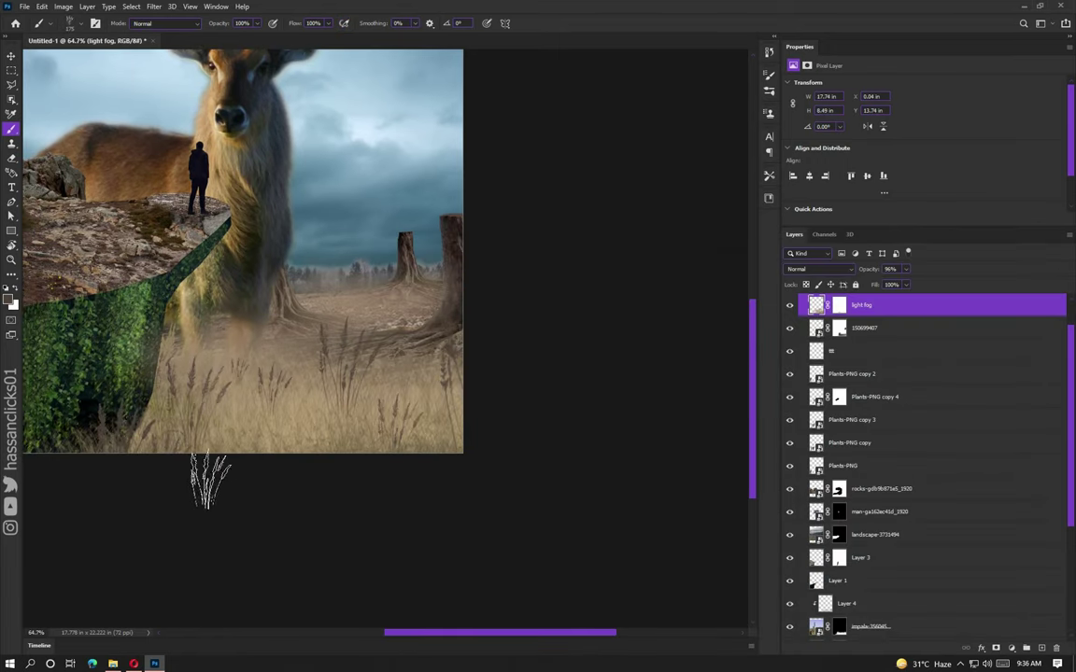
pyautogui.scroll(1, 467, 448)
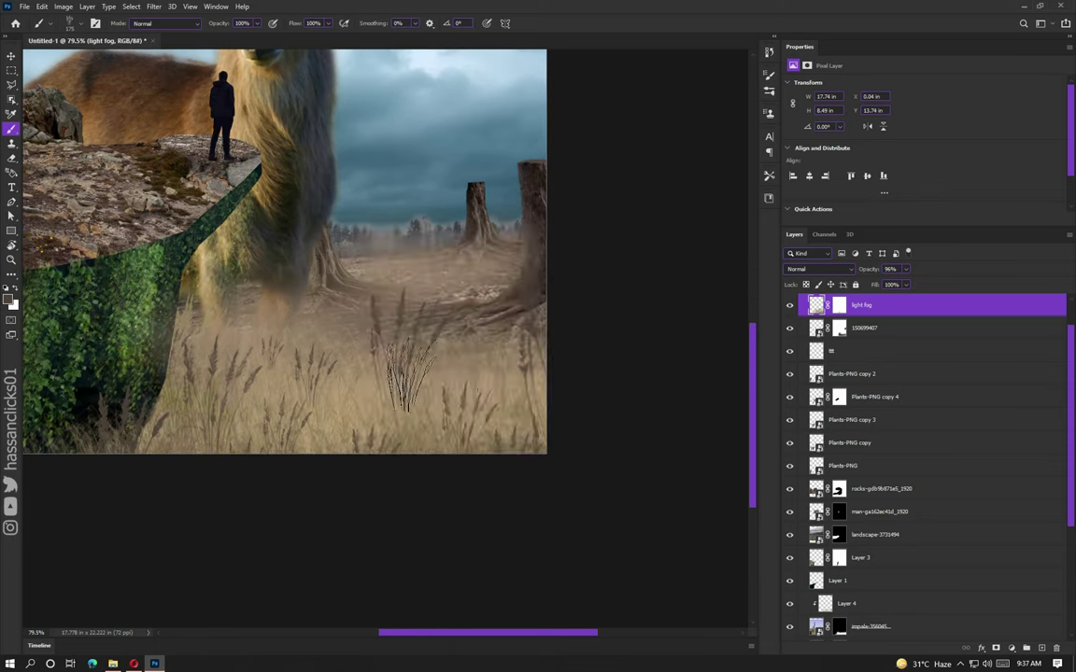
pyautogui.rightClick(401, 394)
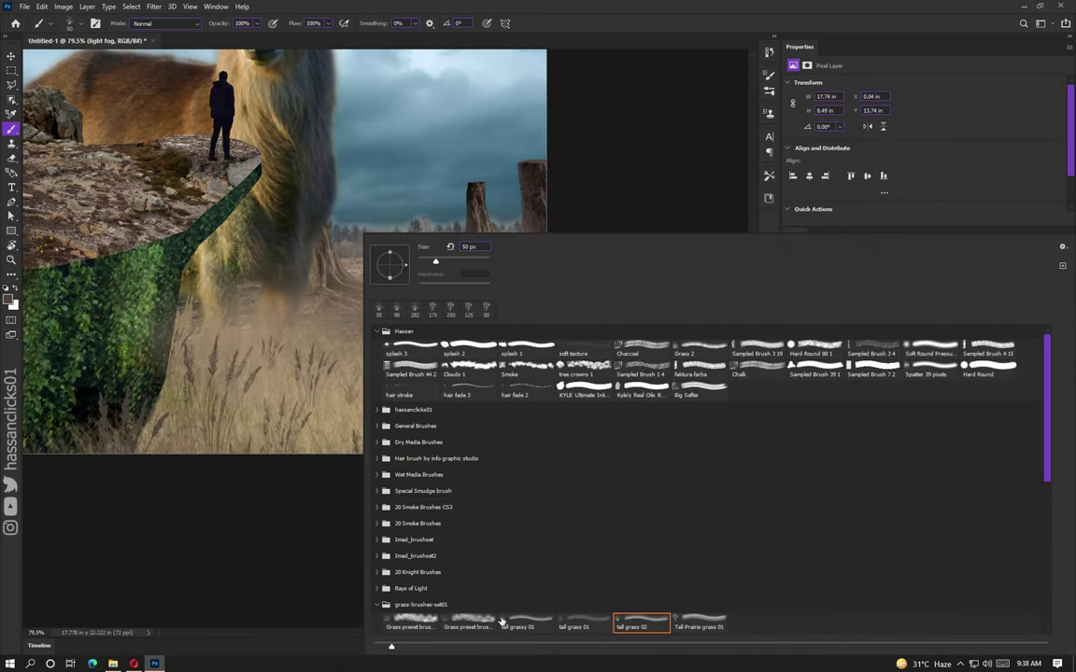
pyautogui.press('Escape')
pyautogui.rightClick(347, 364)
pyautogui.press('Escape')
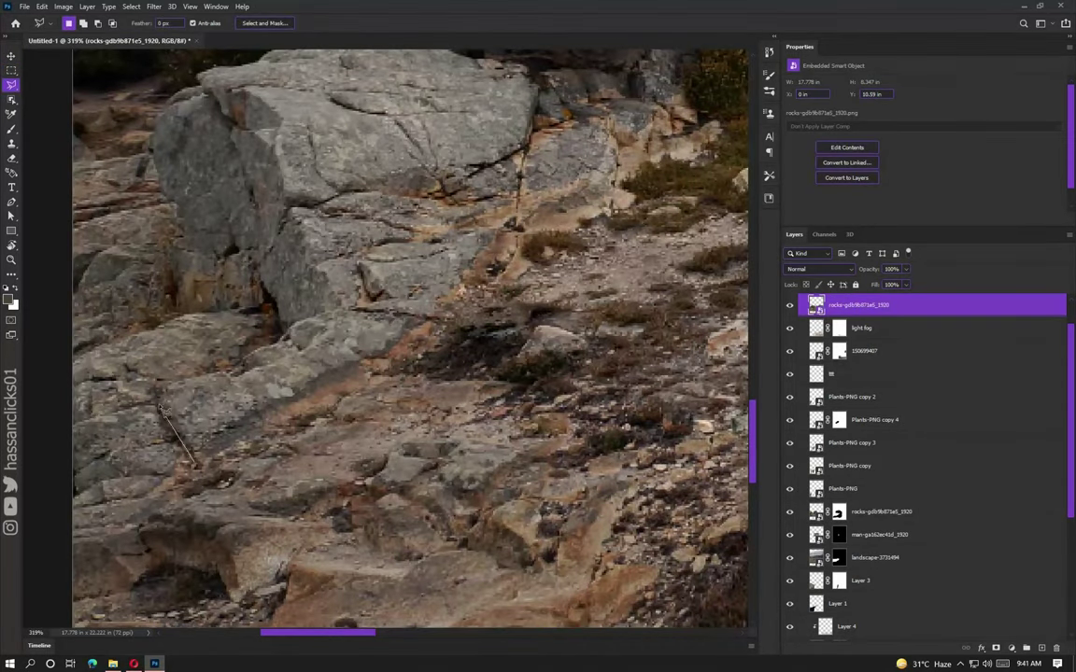
# Step: Copy the lassoed rock to its own layer and distort it onto the cliff's front edge
pyautogui.scroll(3, 173, 105)
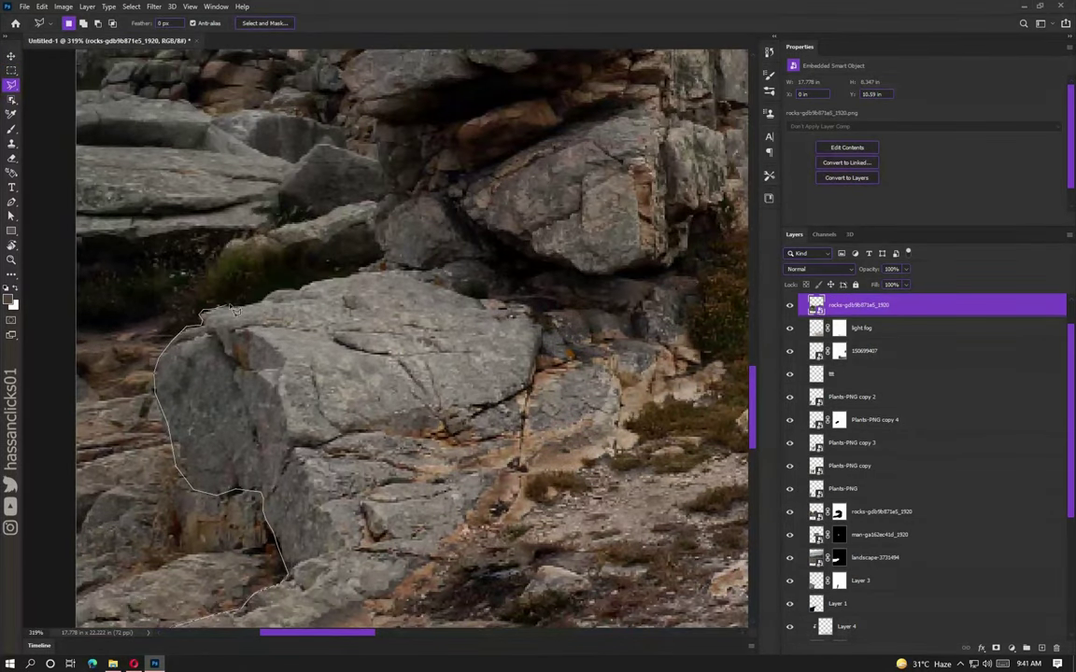
pyautogui.scroll(-2, 418, 414)
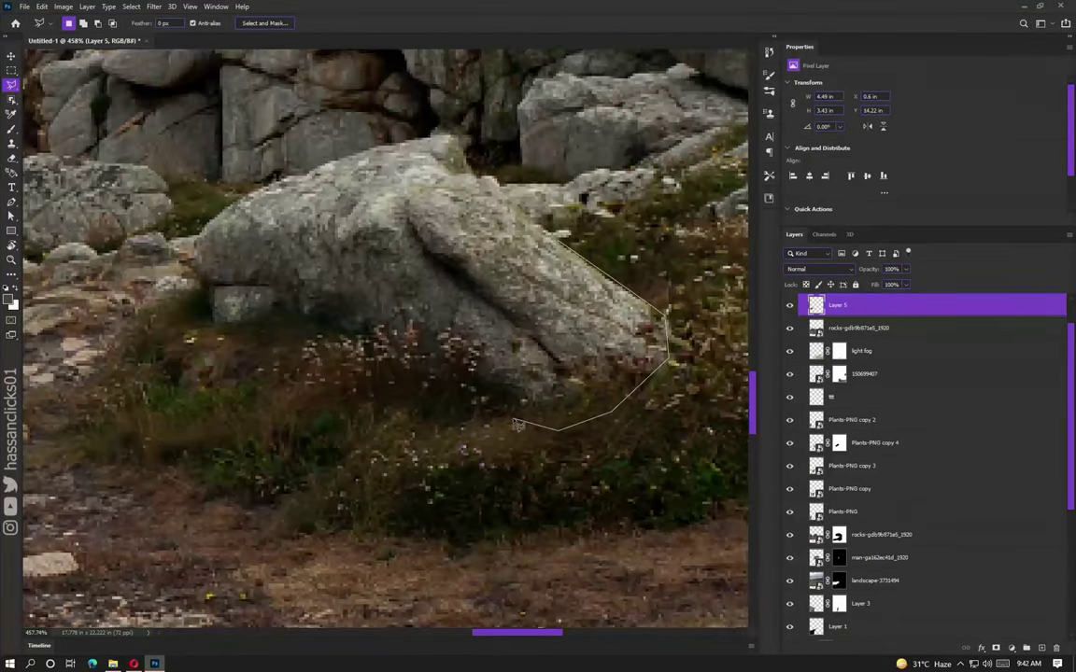
pyautogui.hotkey('ctrl', 'j')
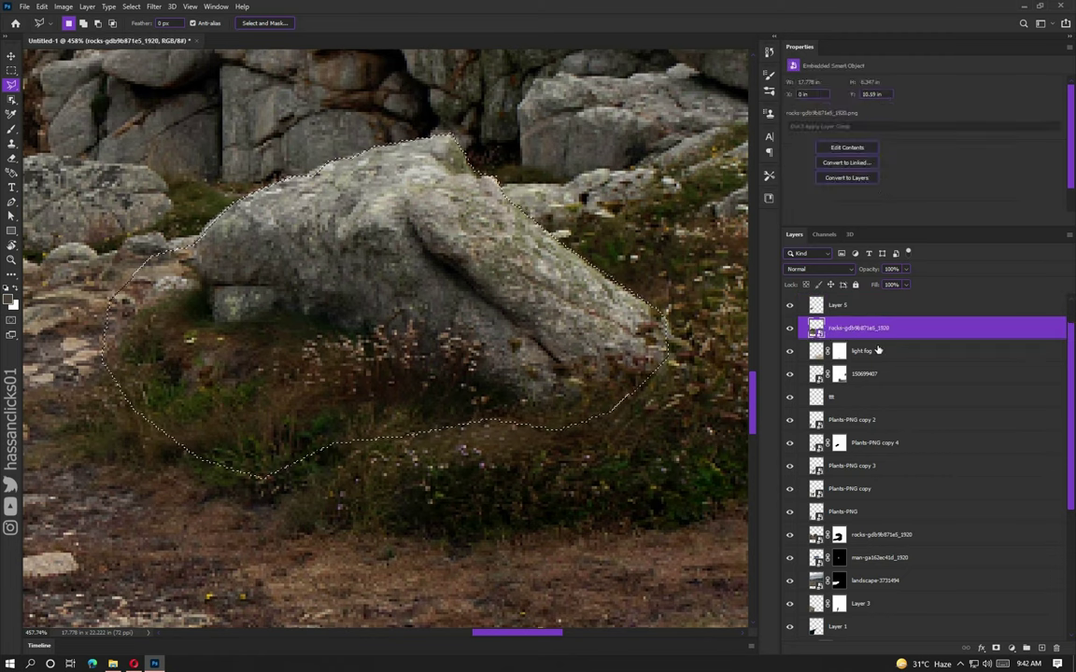
pyautogui.hotkey('ctrl', '0')
pyautogui.hotkey('ctrl', 't')
pyautogui.moveTo(184, 380); pyautogui.dragTo(185, 385)
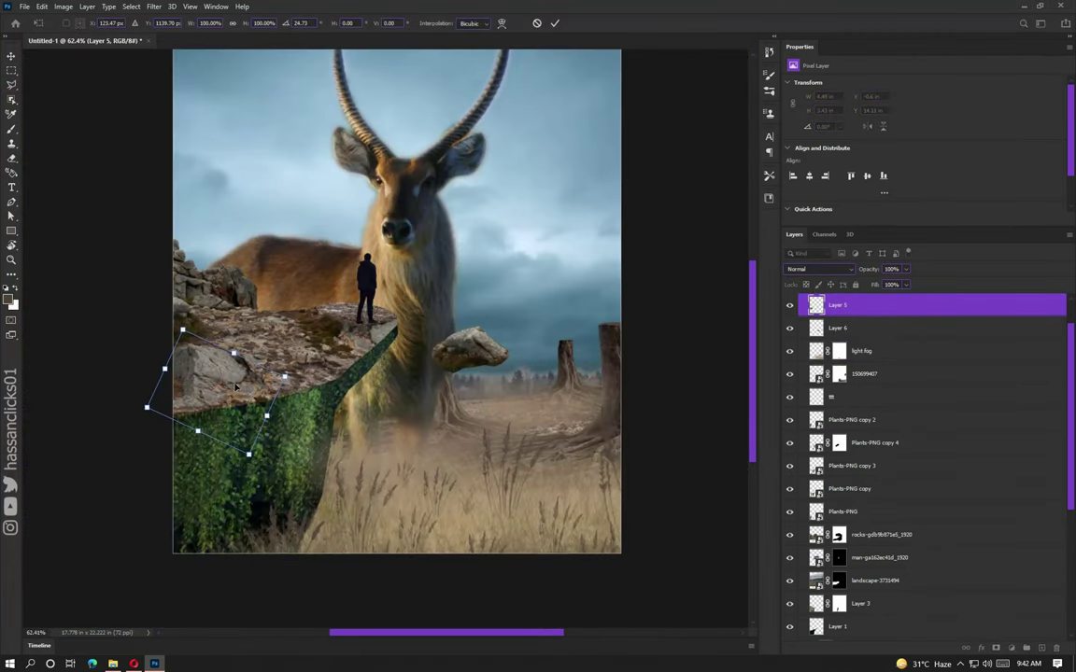
pyautogui.press('Return')
# Step: Warp the second boulder, Layer 6, to fit the cliff top
pyautogui.hotkey('alt', '[')
pyautogui.hotkey('ctrl', 't')
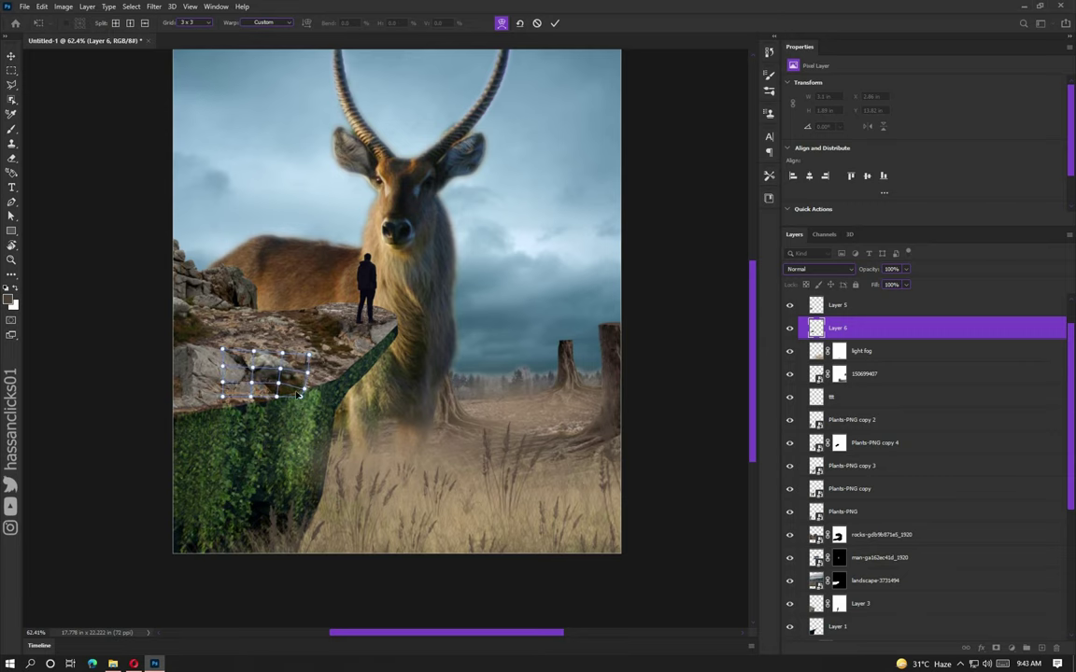
pyautogui.press('Return')
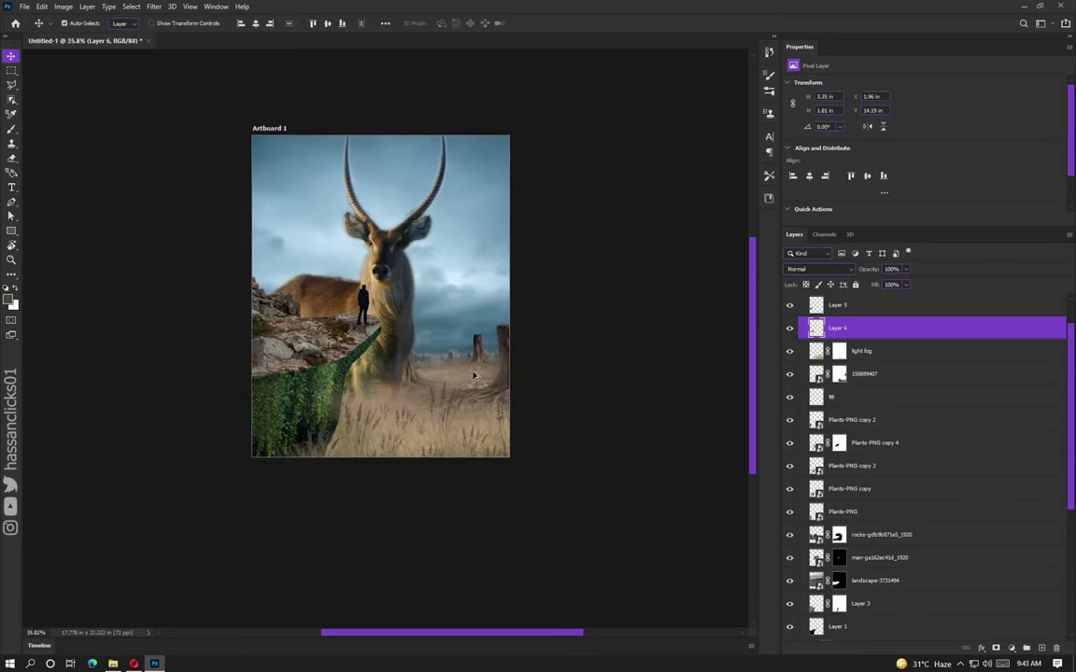
# Step: Lower the brush opacity to 52% and enlarge the grass brush
pyautogui.scroll(2, 486, 385)
pyautogui.scroll(-2, 485, 384)
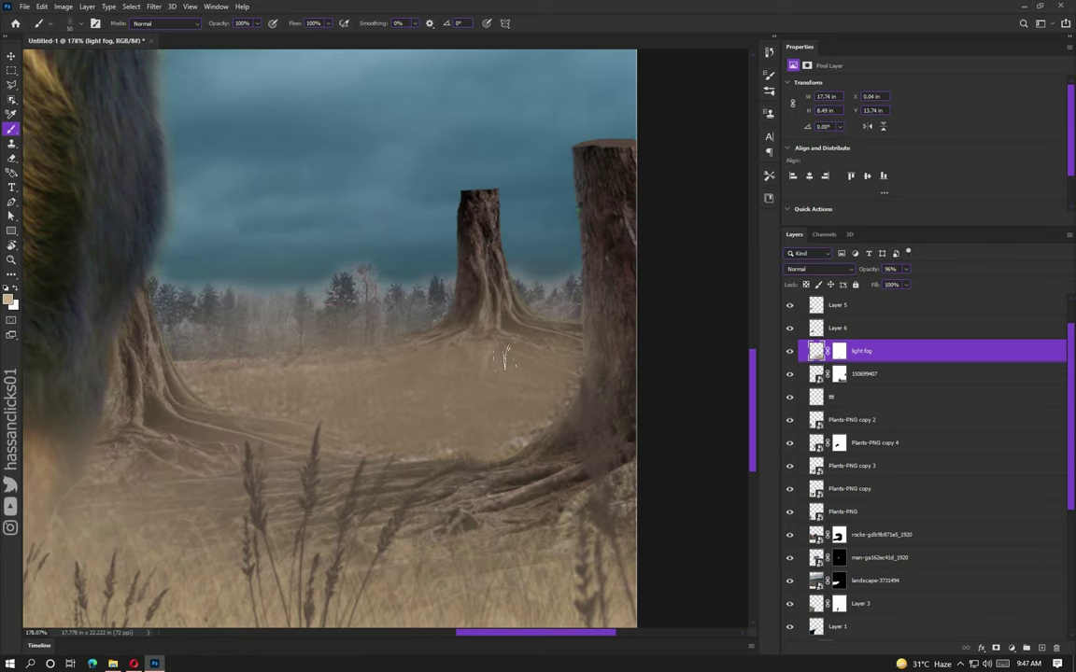
pyautogui.moveTo(253, 26); pyautogui.dragTo(232, 37)
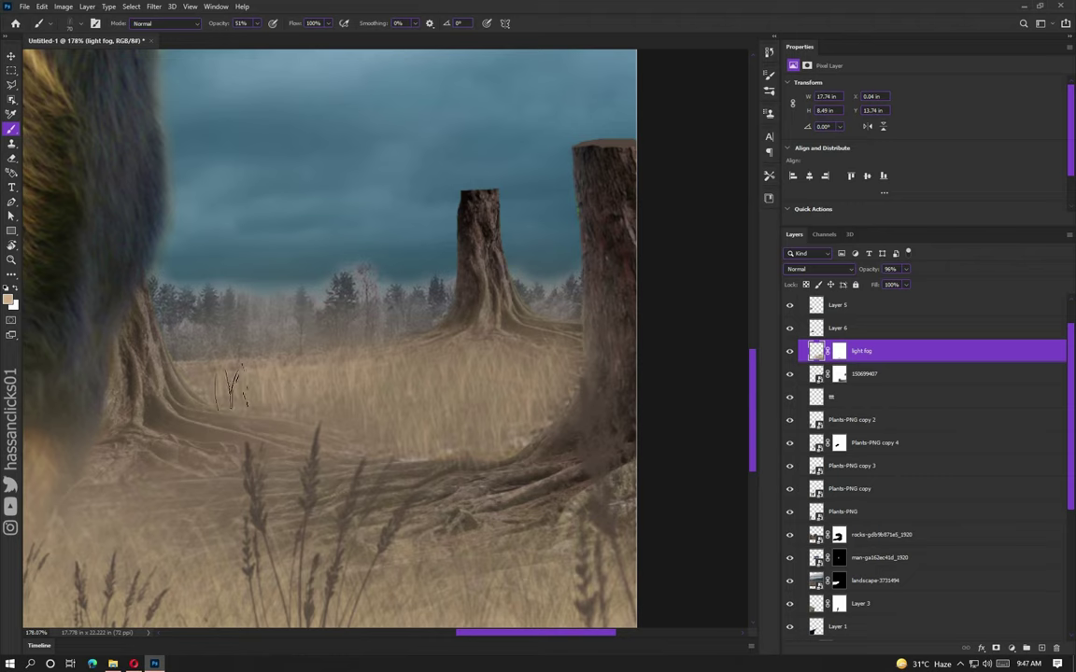
pyautogui.rightClick(423, 432)
pyautogui.press('Return')
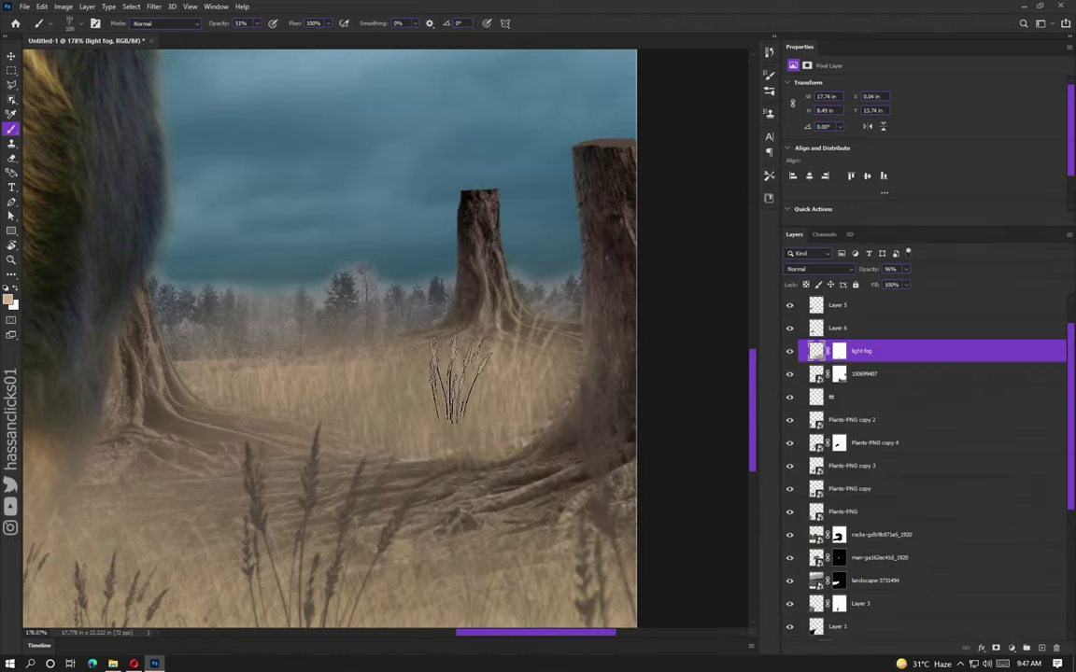
# Step: Paint faint grass tufts with Tall Prairie grass 01 near the stumps on the light fog layer
pyautogui.scroll(-5, 549, 426)
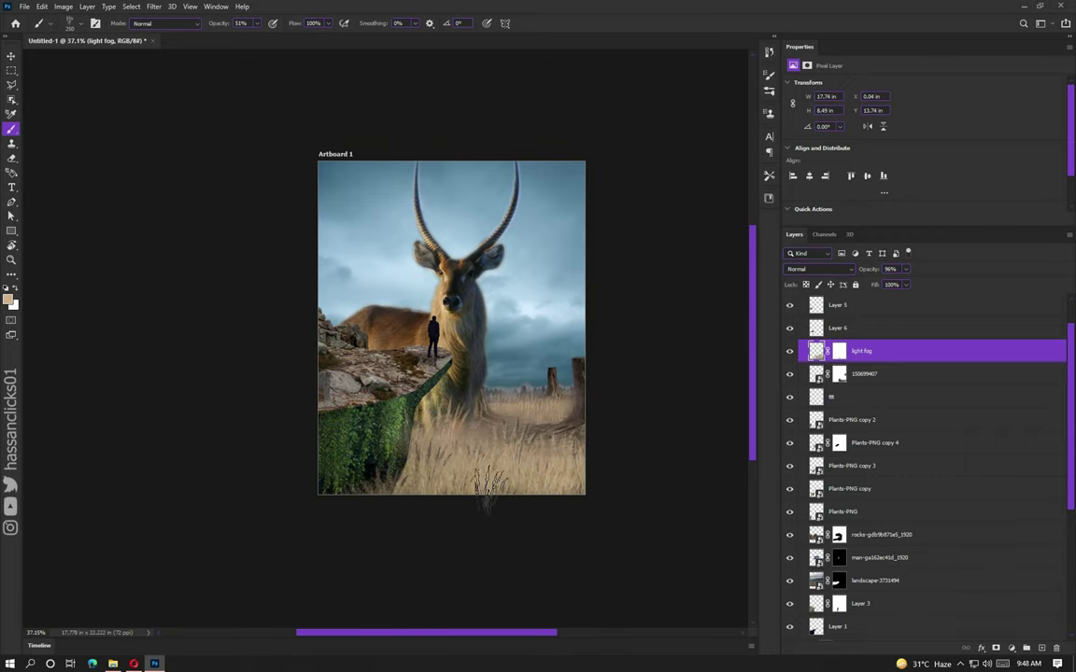
pyautogui.scroll(5, 560, 425)
pyautogui.rightClick(534, 549)
pyautogui.press('Return')
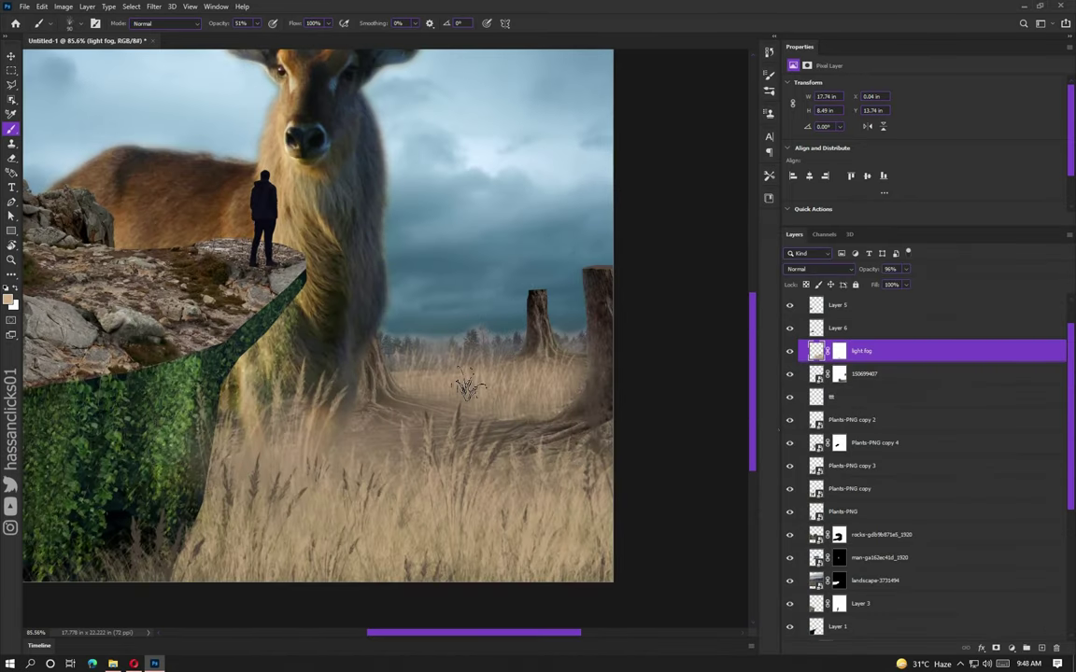
pyautogui.press('v')
pyautogui.scroll(-5, 466, 355)
pyautogui.scroll(2, 420, 297)
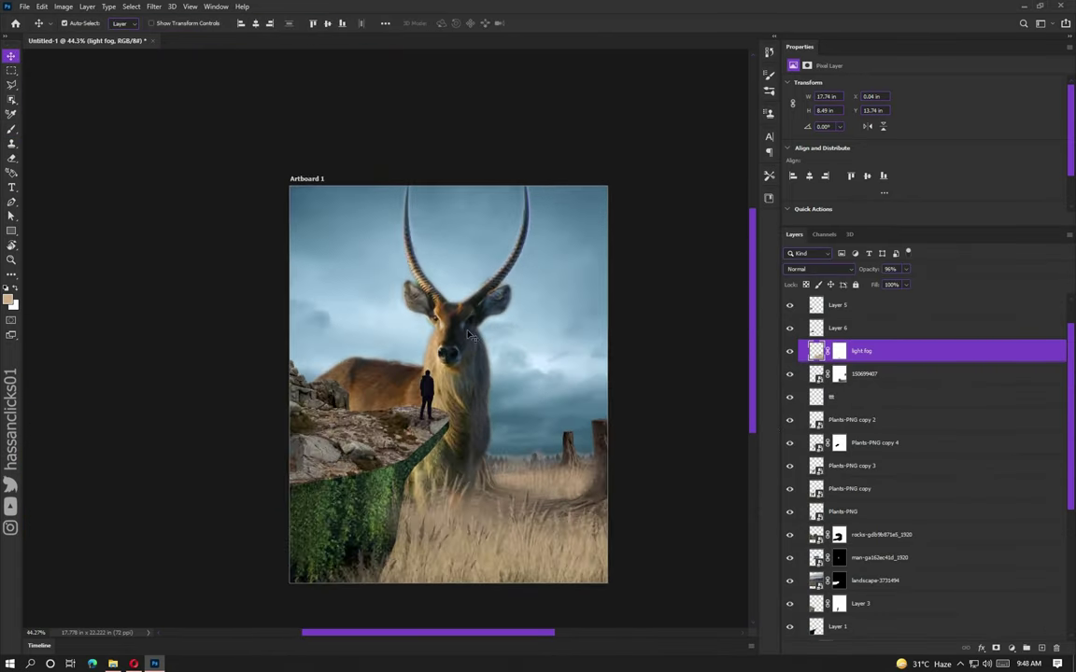
pyautogui.scroll(2, 428, 315)
pyautogui.scroll(-2, 427, 315)
pyautogui.scroll(-2, 336, 307)
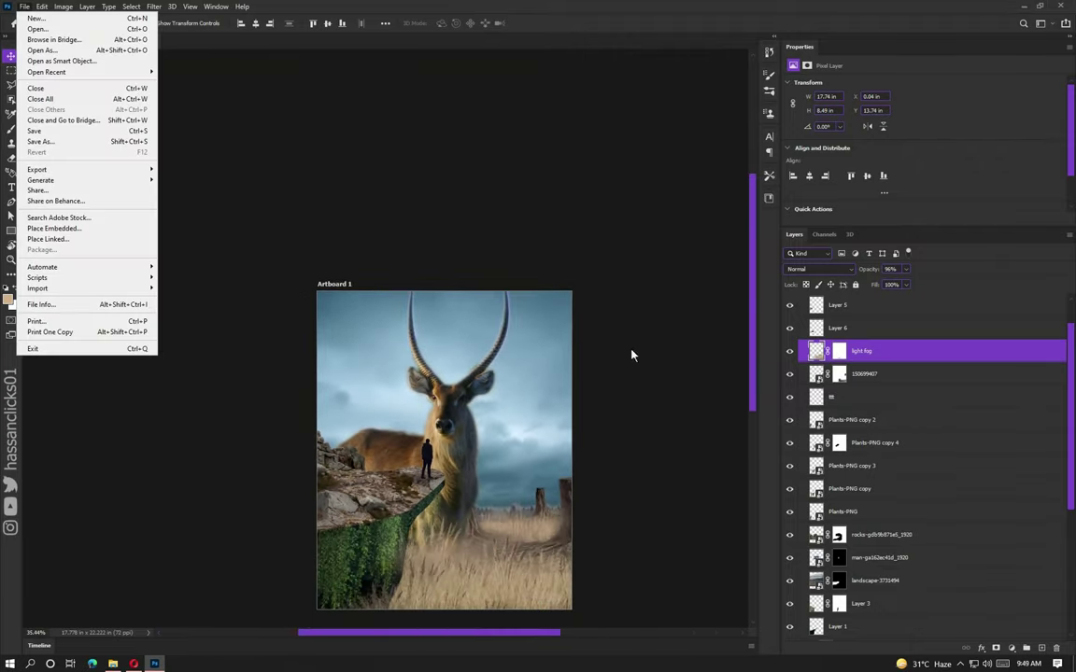
# Step: Place Embedded a fog overlay from the fog textures folder and blend it in Screen mode
pyautogui.hotkey('alt', '[')
pyautogui.hotkey('alt', '[')
pyautogui.hotkey('alt', '[')
pyautogui.hotkey('alt', '[')
pyautogui.hotkey('alt', '[')
pyautogui.click(24, 6)
pyautogui.click(96, 238)
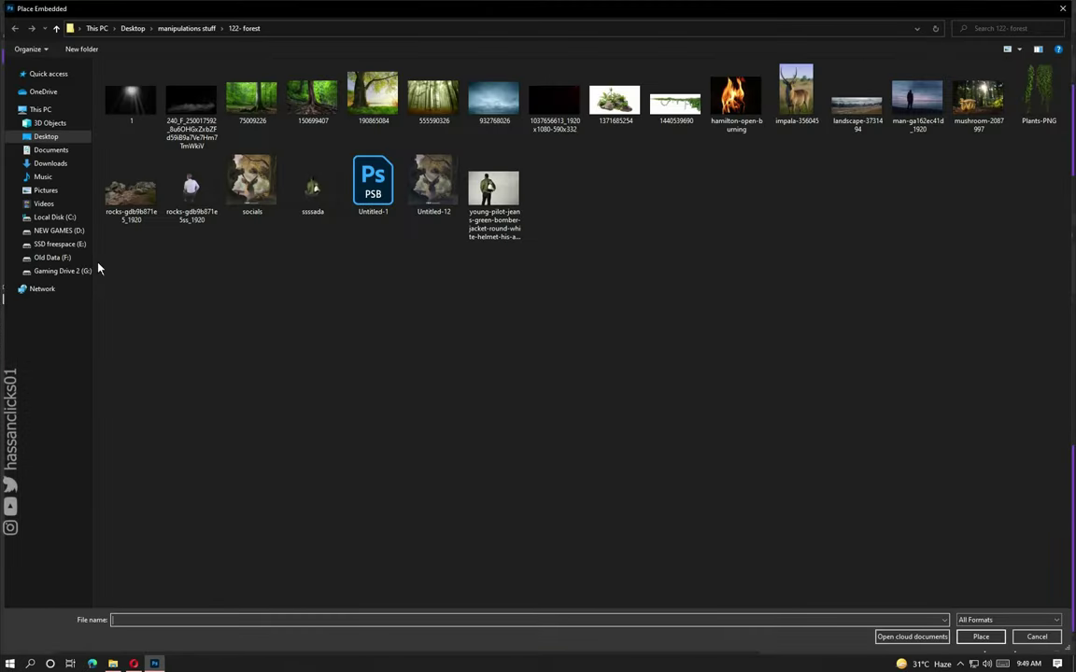
pyautogui.click(85, 271)
pyautogui.doubleClick(313, 177)
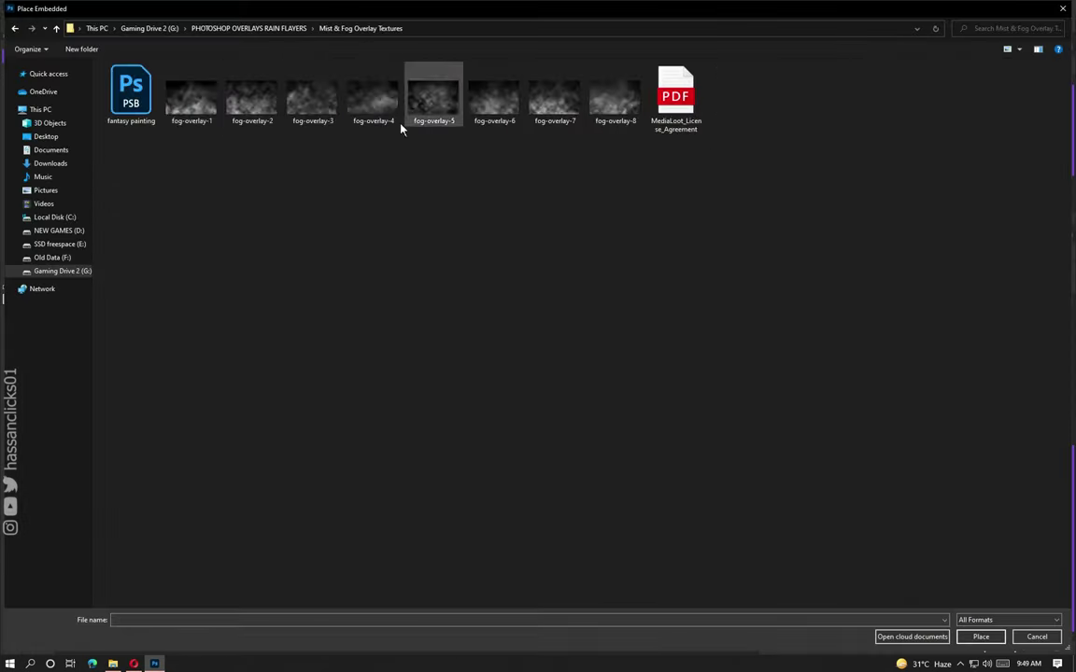
pyautogui.doubleClick(411, 108)
pyautogui.press('Return')
pyautogui.hotkey('alt', 'shift', 's')
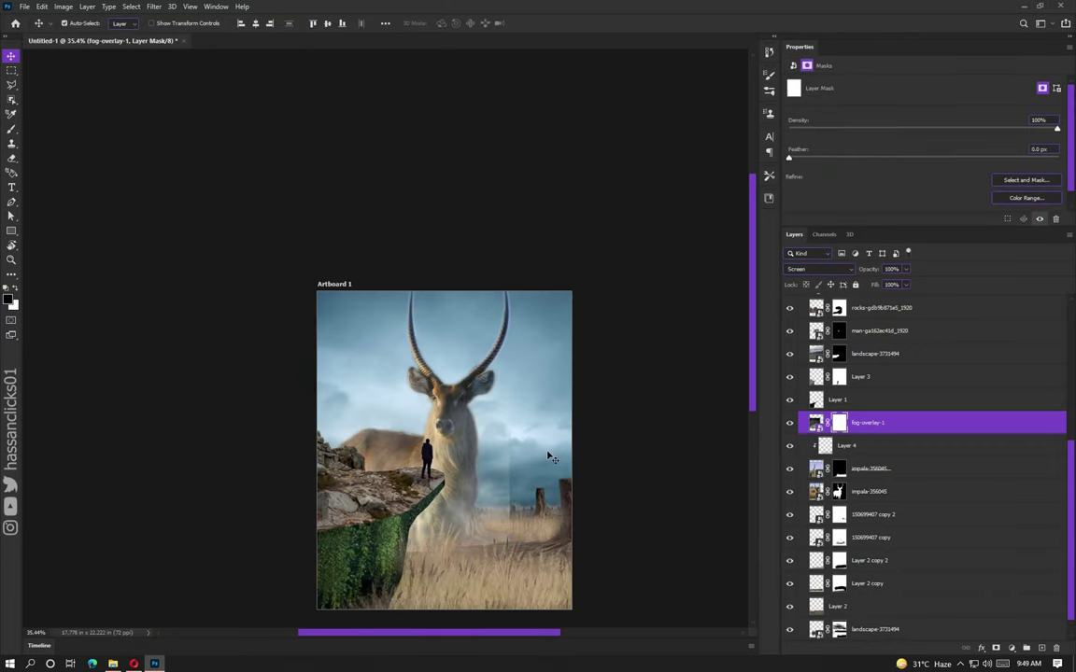
# Step: Set the brush to 31% opacity and 35% flow
pyautogui.press('b')
pyautogui.rightClick(448, 264)
pyautogui.press('Escape')
pyautogui.press('3')
pyautogui.press('1')
pyautogui.hotkey('shift', '3')
pyautogui.hotkey('shift', '5')
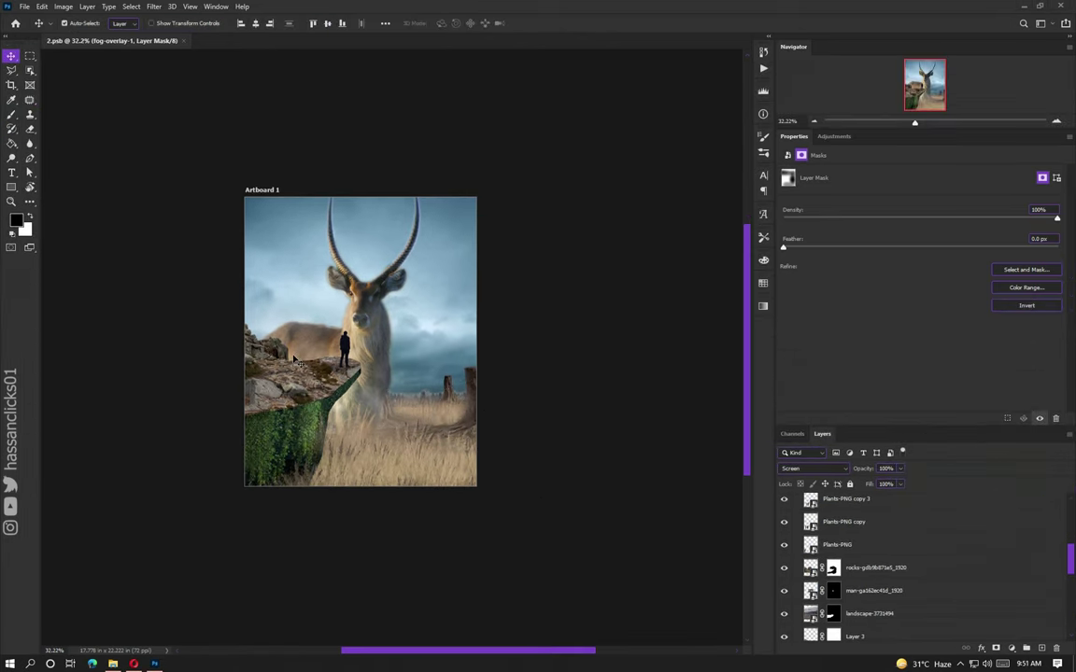
pyautogui.scroll(3, 379, 402)
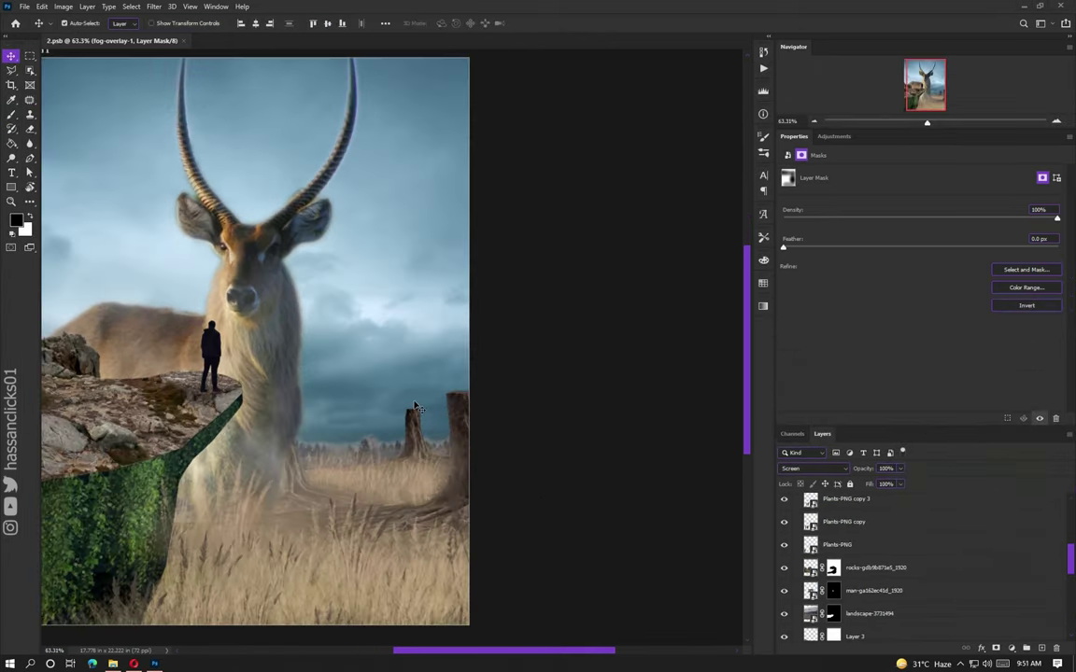
pyautogui.scroll(-1, 355, 392)
pyautogui.scroll(1, 329, 418)
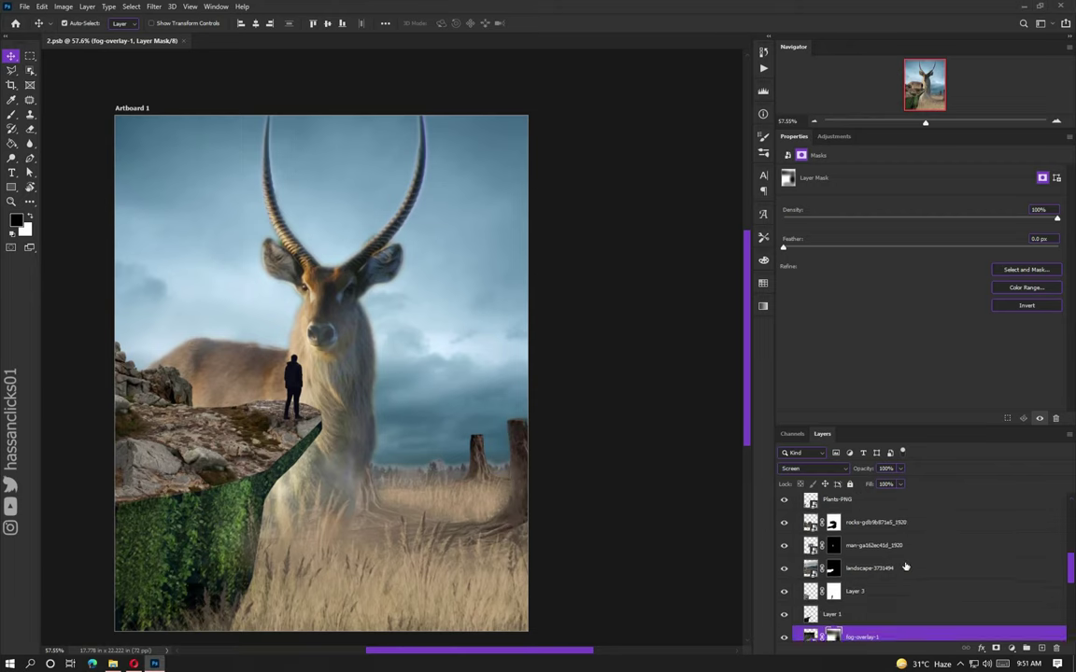
# Step: Place fog-overlay-8 in Screen mode with a layer mask, then duplicate it
pyautogui.click(25, 6)
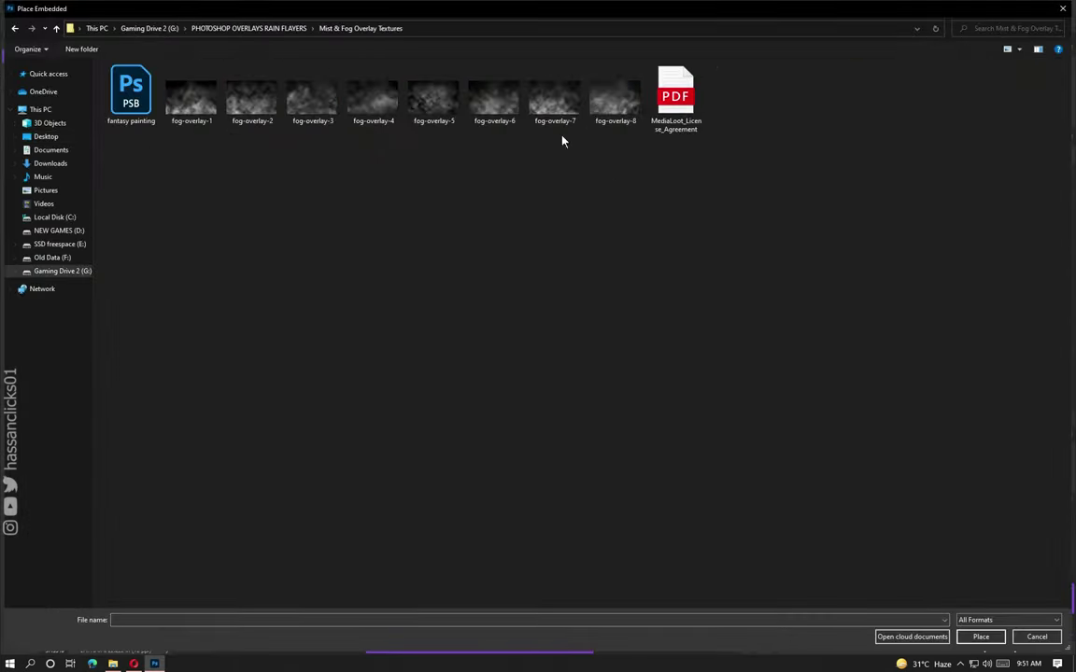
pyautogui.doubleClick(552, 96)
pyautogui.press('Return')
pyautogui.click(829, 467)
pyautogui.click(812, 419)
pyautogui.click(1011, 647)
pyautogui.press('b')
pyautogui.press('d')
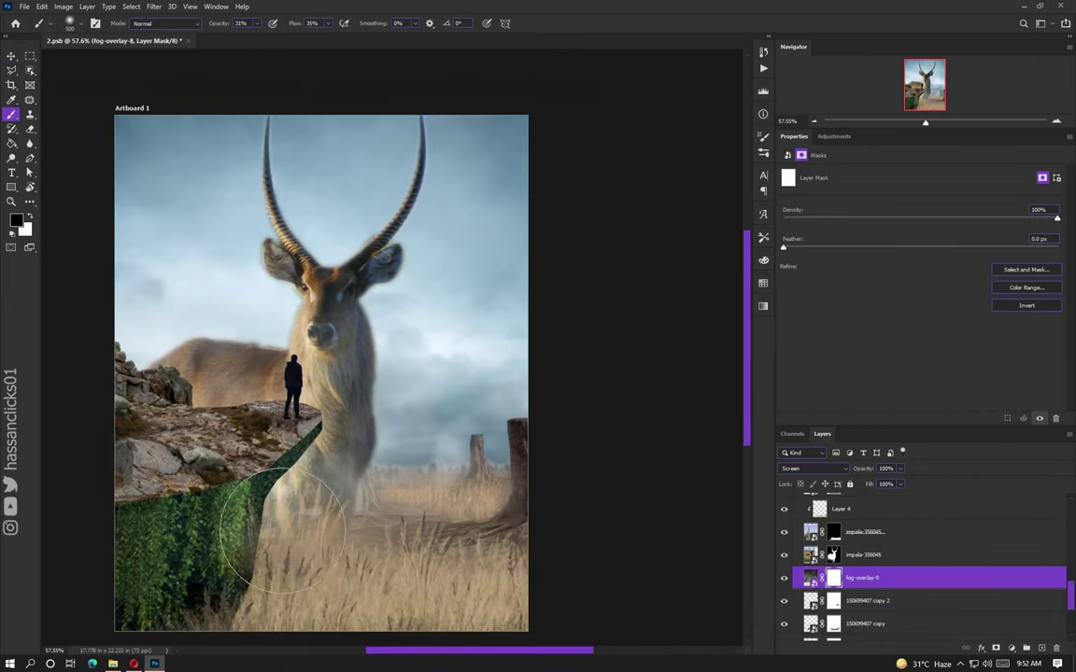
pyautogui.hotkey('ctrl', 'j')
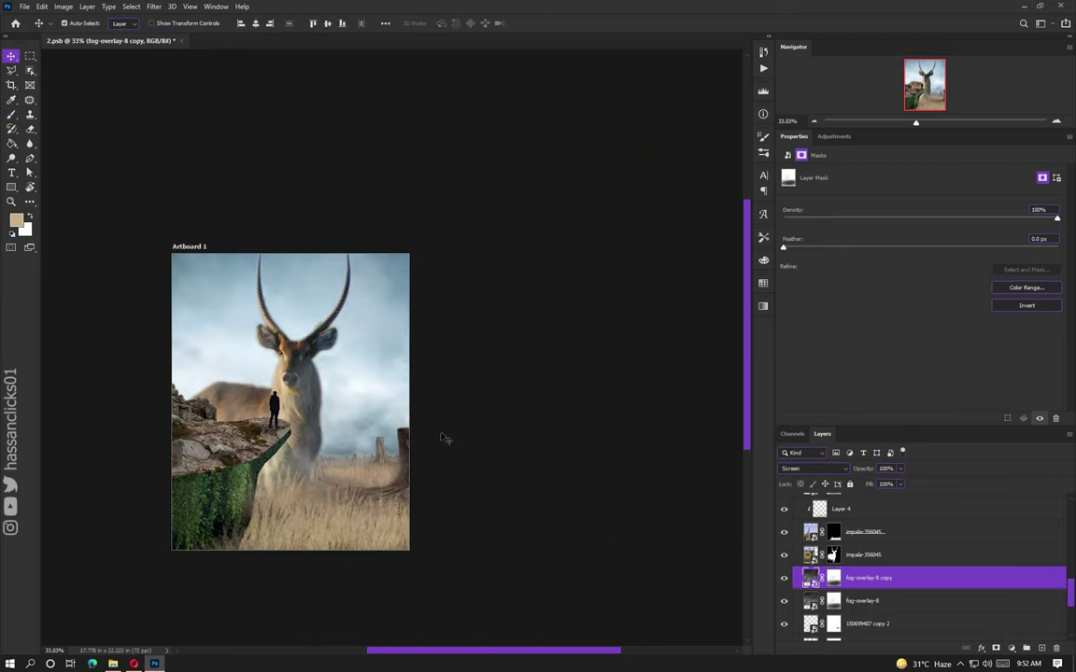
# Step: Place the 240_F_250017592 smoke photo over the cliff and man in Screen mode
pyautogui.press('v')
pyautogui.click(24, 6)
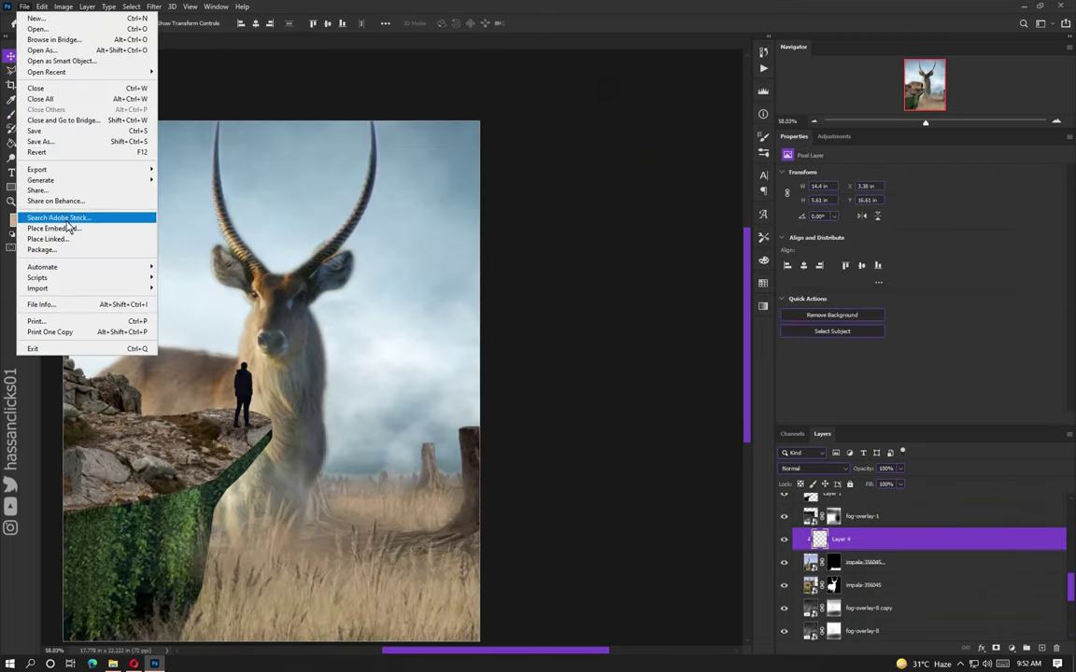
pyautogui.click(70, 211)
pyautogui.doubleClick(251, 103)
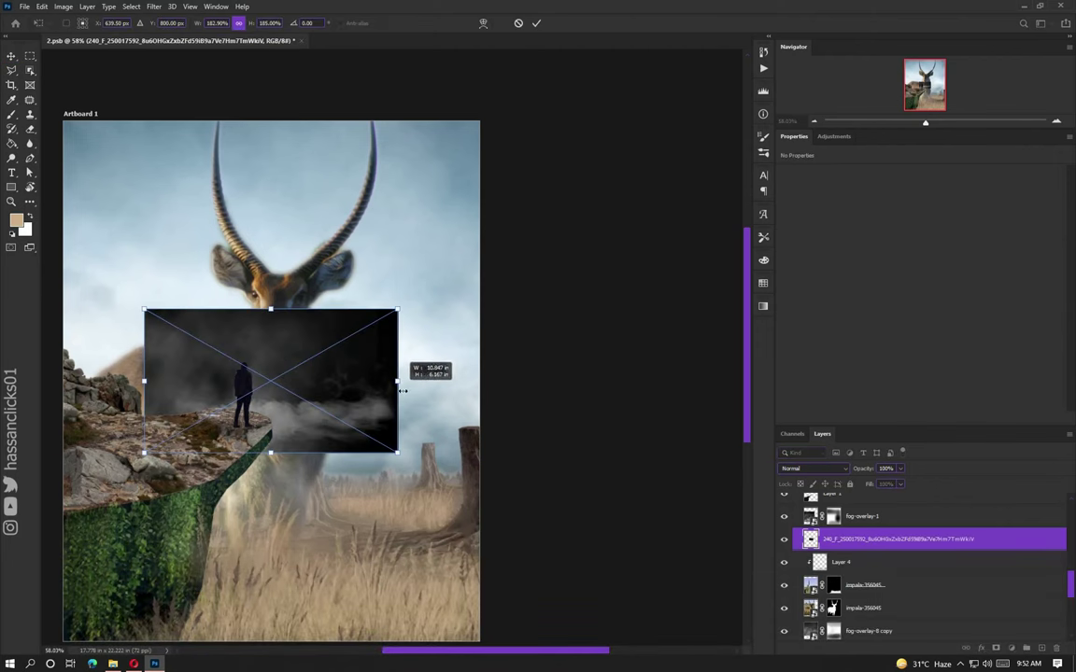
pyautogui.moveTo(408, 377)
pyautogui.mouseDown()
pyautogui.moveTo(307, 442)
pyautogui.moveTo(504, 369)
pyautogui.moveTo(524, 181)
pyautogui.moveTo(271, 295)
pyautogui.moveTo(206, 188)
pyautogui.mouseUp()
pyautogui.press('Return')
pyautogui.hotkey('alt', 'shift', 's')
# Step: Make two repositioned smoke copies and send copy 2 below the impala layers
pyautogui.hotkey('ctrl', 'j')
pyautogui.hotkey('ctrl', 't')
pyautogui.press('Return')
pyautogui.hotkey('ctrl', 'j')
pyautogui.hotkey('ctrl', 't')
pyautogui.press('Return')
pyautogui.hotkey('ctrl', '[')
pyautogui.hotkey('ctrl', '[')
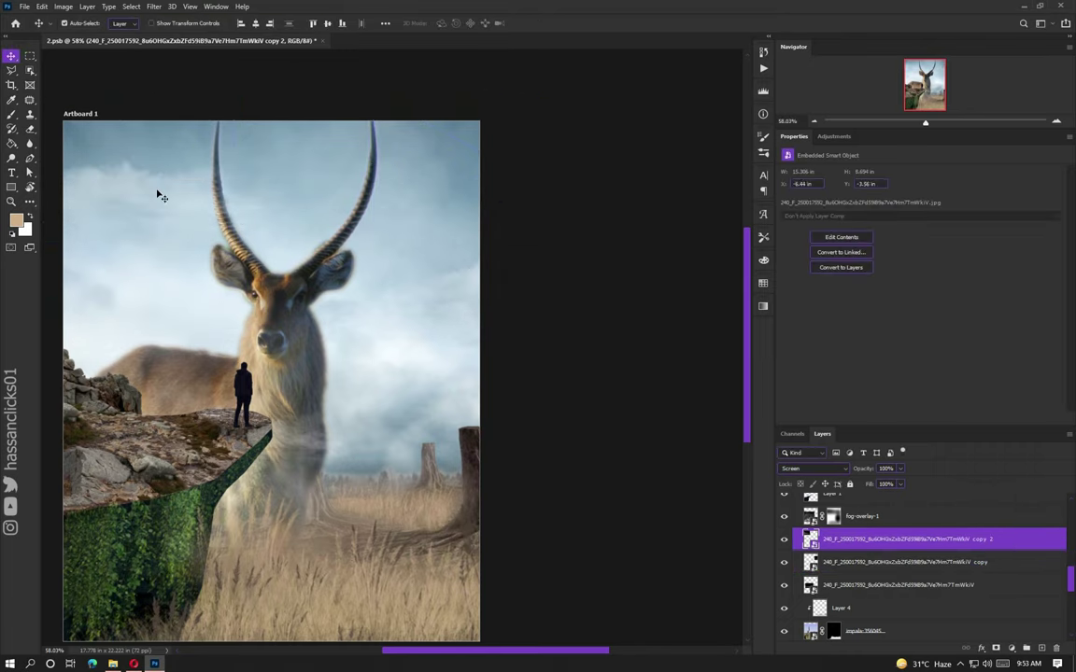
pyautogui.hotkey('ctrl', '-')
pyautogui.hotkey('ctrl', '[')
pyautogui.hotkey('ctrl', '[')
pyautogui.hotkey('ctrl', '[')
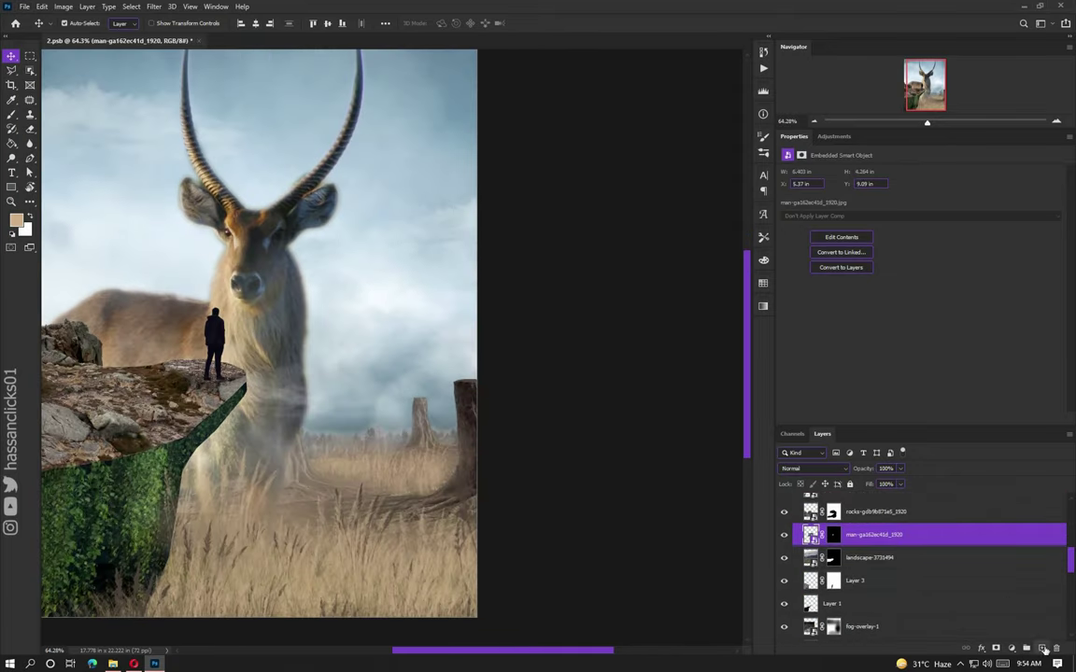
# Step: On a new layer, paint a long black cloak over the man at 100% opacity
pyautogui.click(1043, 648)
pyautogui.press('b')
pyautogui.scroll(5, 194, 321)
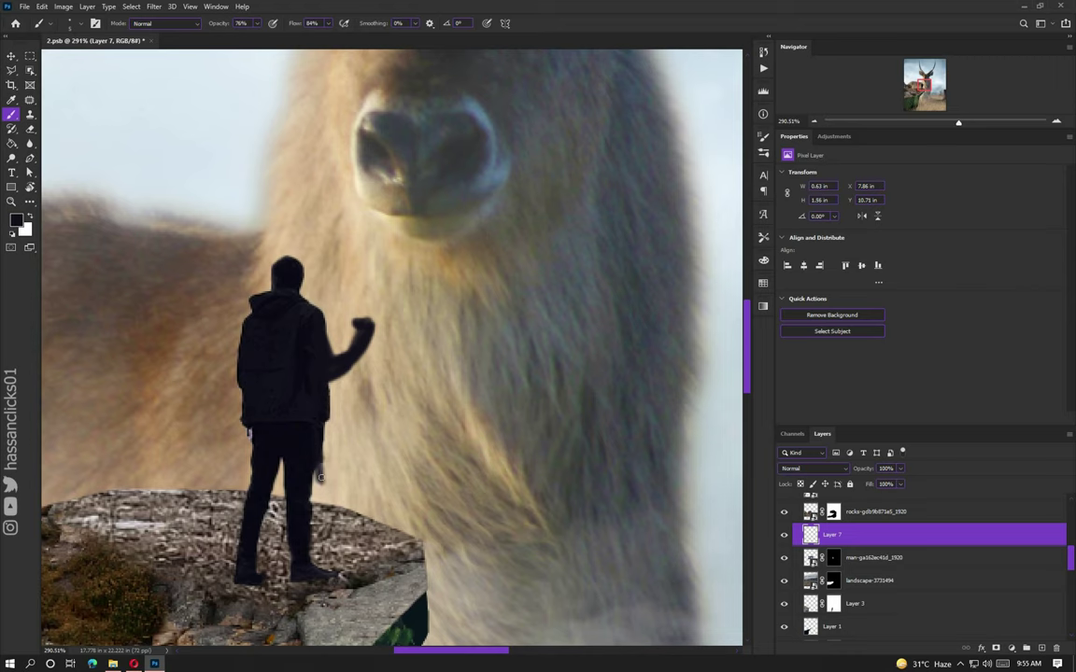
pyautogui.moveTo(238, 375); pyautogui.dragTo(201, 490)
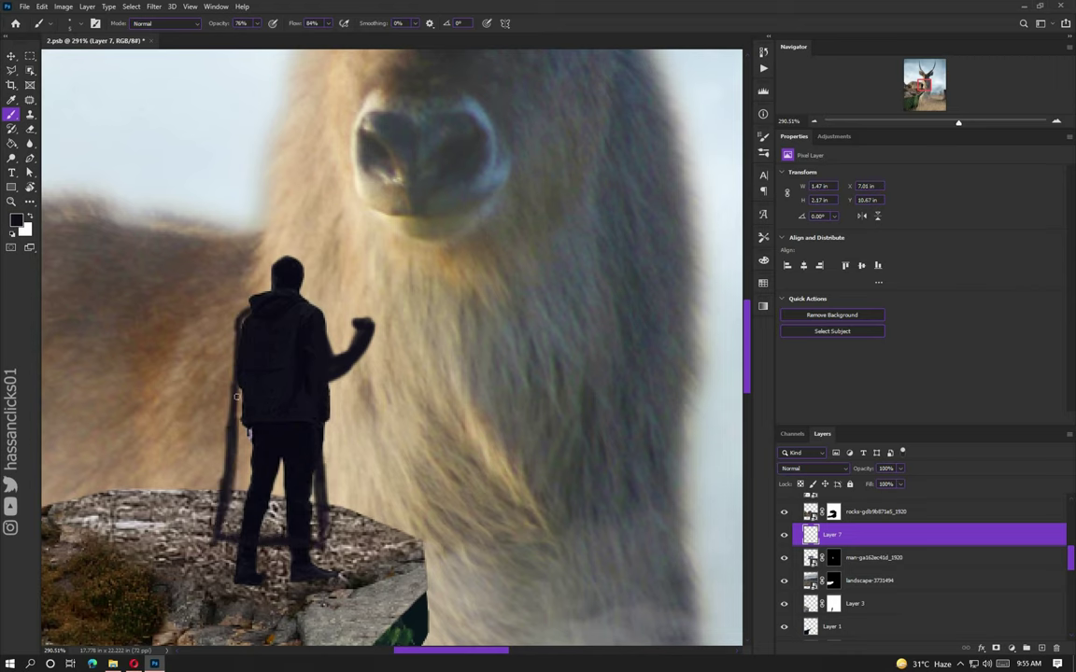
pyautogui.press('0')
pyautogui.scroll(2, 253, 464)
pyautogui.moveTo(247, 230)
pyautogui.mouseDown()
pyautogui.moveTo(225, 578)
pyautogui.moveTo(332, 456)
pyautogui.moveTo(336, 396)
pyautogui.mouseUp()
pyautogui.scroll(-3, 252, 495)
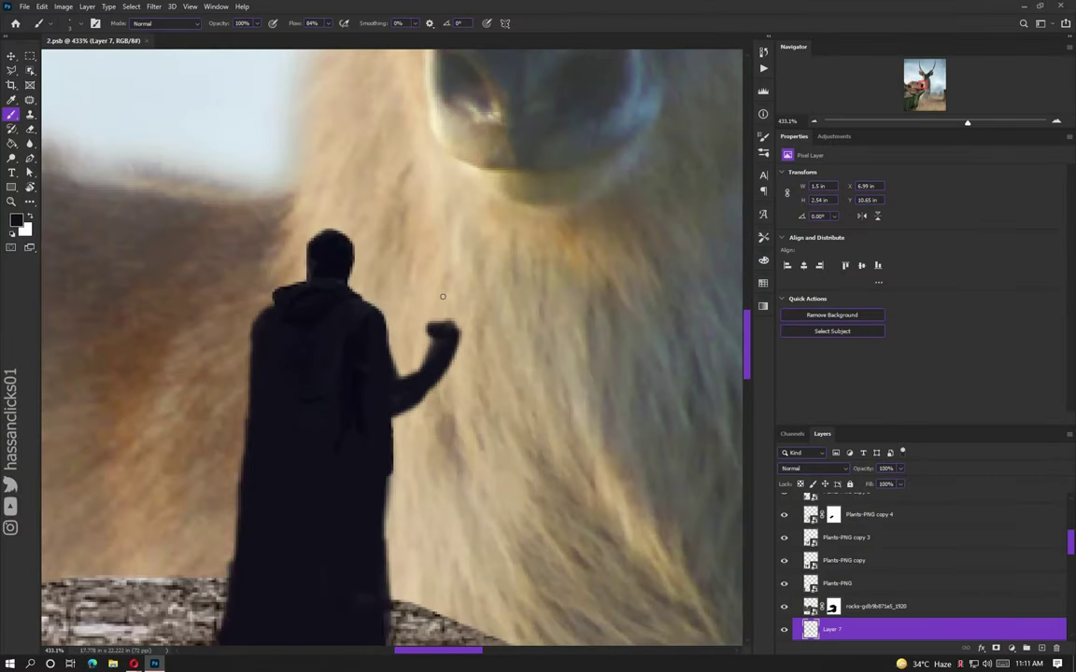
# Step: Paint a straight dark staff through the raised hand and erase stray strokes
pyautogui.click(15, 219)
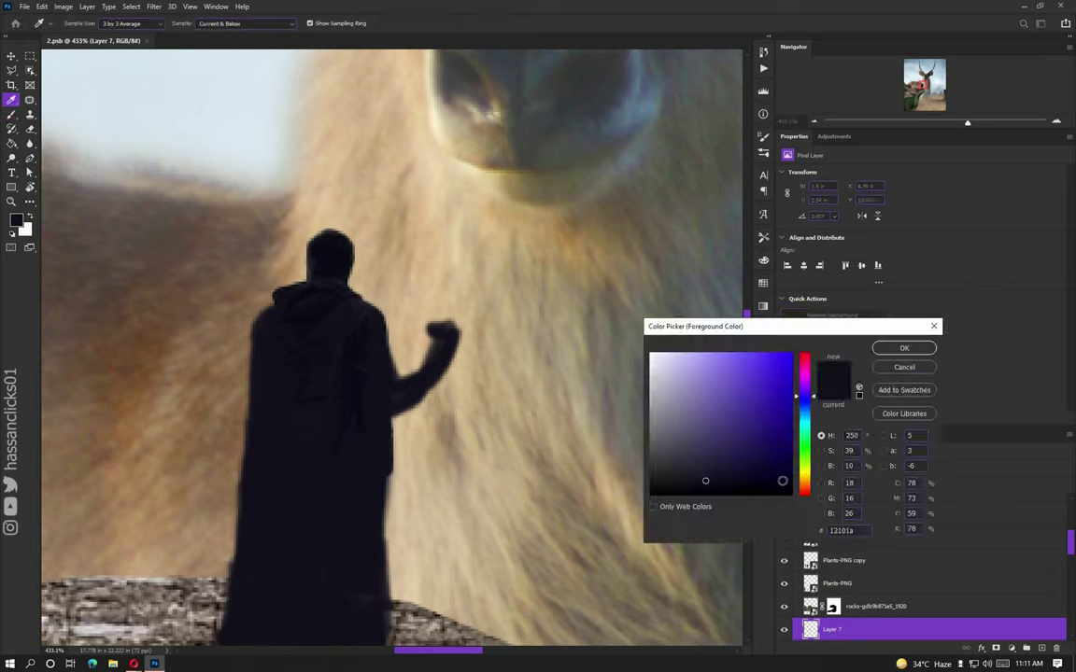
pyautogui.click(887, 347)
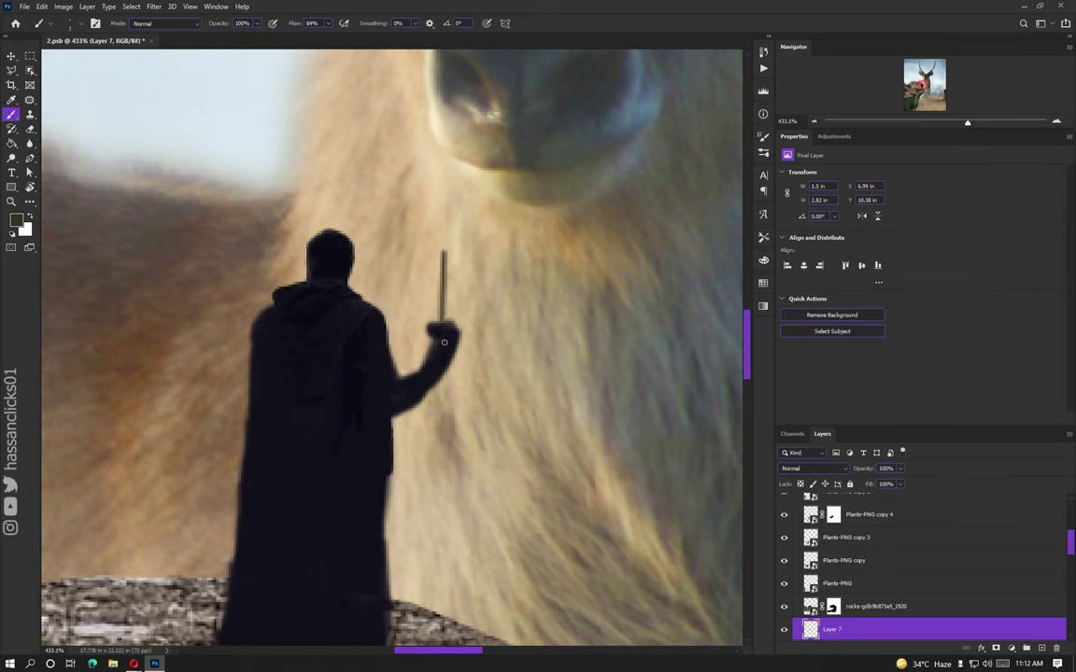
pyautogui.keyDown('alt'); pyautogui.scroll(-2, 444, 342); pyautogui.keyUp('alt')
pyautogui.keyDown('shift'); pyautogui.click(442, 598); pyautogui.keyUp('shift')
pyautogui.keyDown('alt'); pyautogui.scroll(3, 471, 224); pyautogui.keyUp('alt')
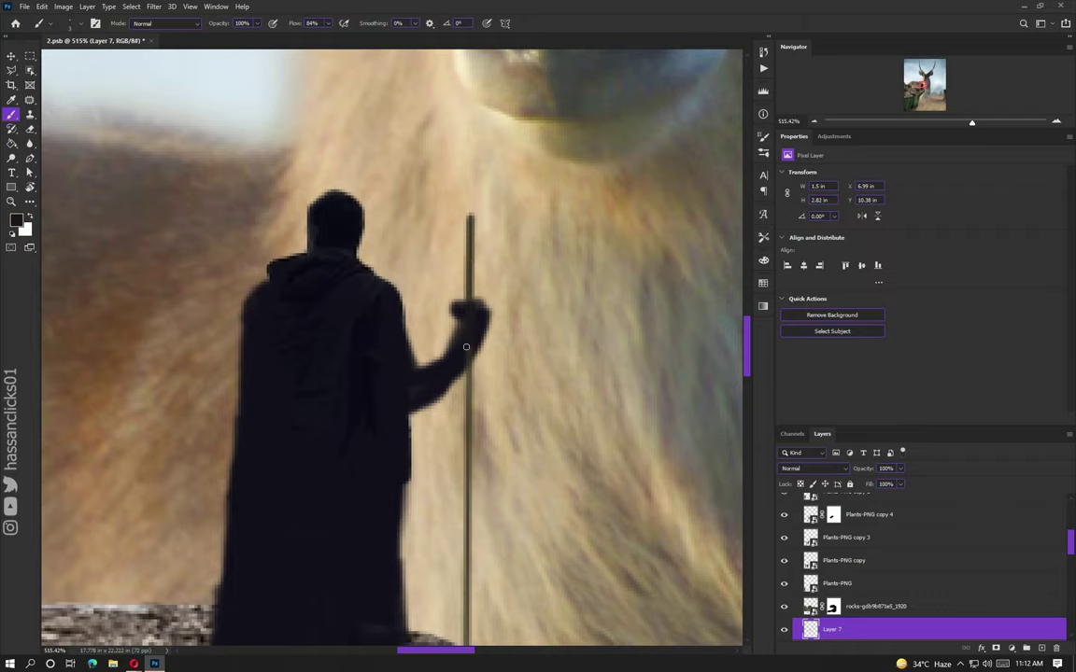
pyautogui.press('e')
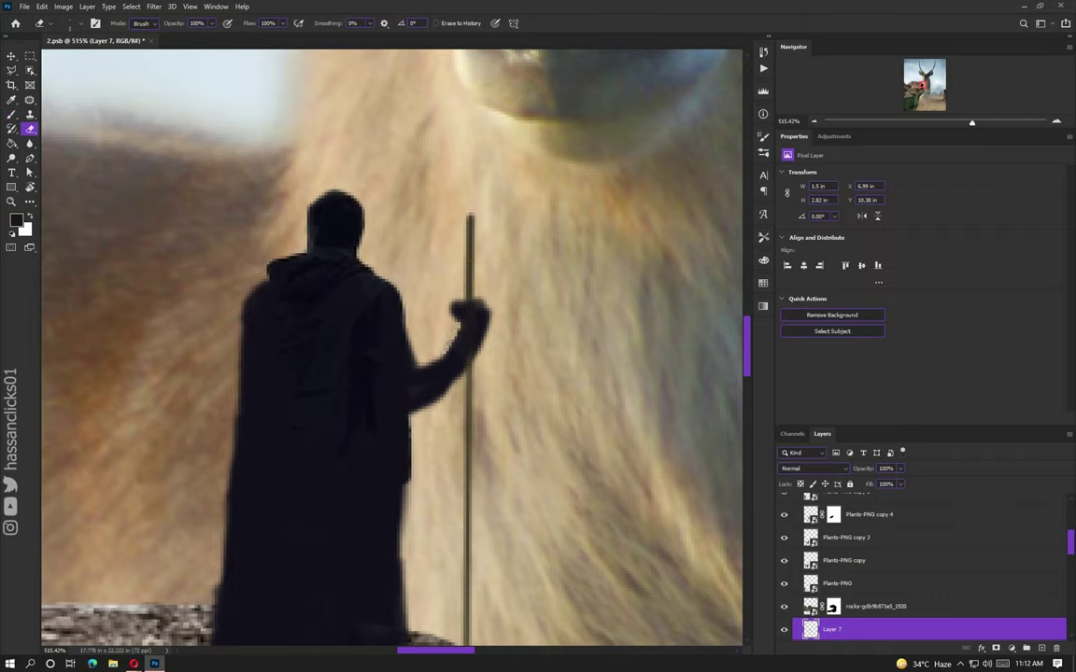
pyautogui.keyDown('alt'); pyautogui.scroll(-3, 442, 436); pyautogui.keyUp('alt')
pyautogui.keyDown('alt'); pyautogui.scroll(4, 441, 436); pyautogui.keyUp('alt')
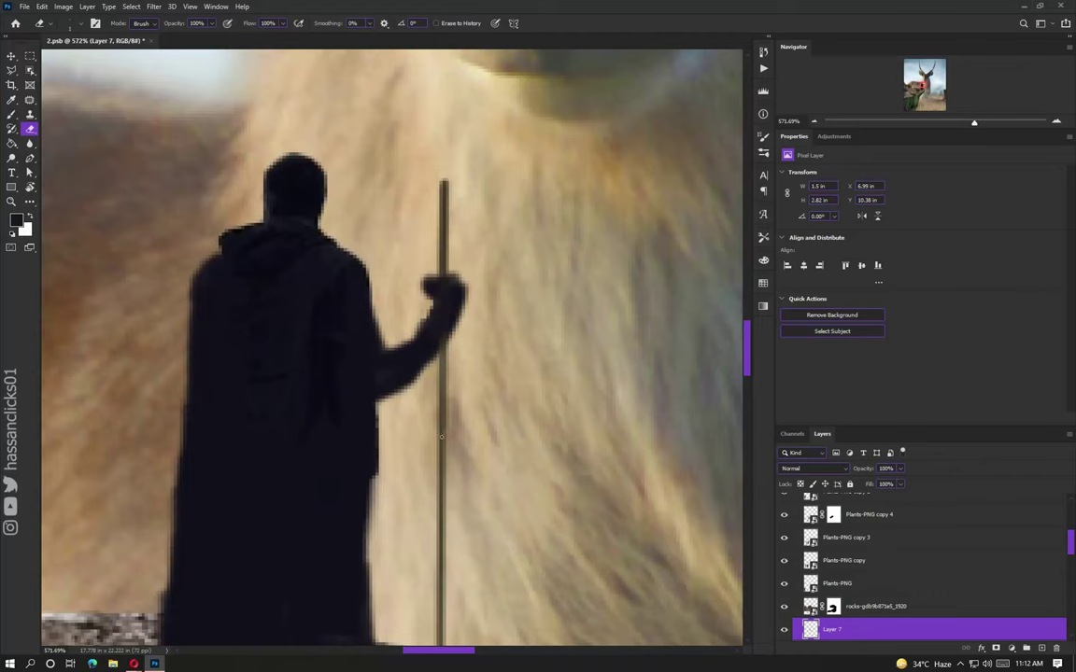
pyautogui.keyDown('alt'); pyautogui.scroll(-3, 444, 411); pyautogui.keyUp('alt')
pyautogui.keyDown('alt'); pyautogui.scroll(3, 444, 410); pyautogui.keyUp('alt')
pyautogui.keyDown('alt'); pyautogui.scroll(4, 456, 427); pyautogui.keyUp('alt')
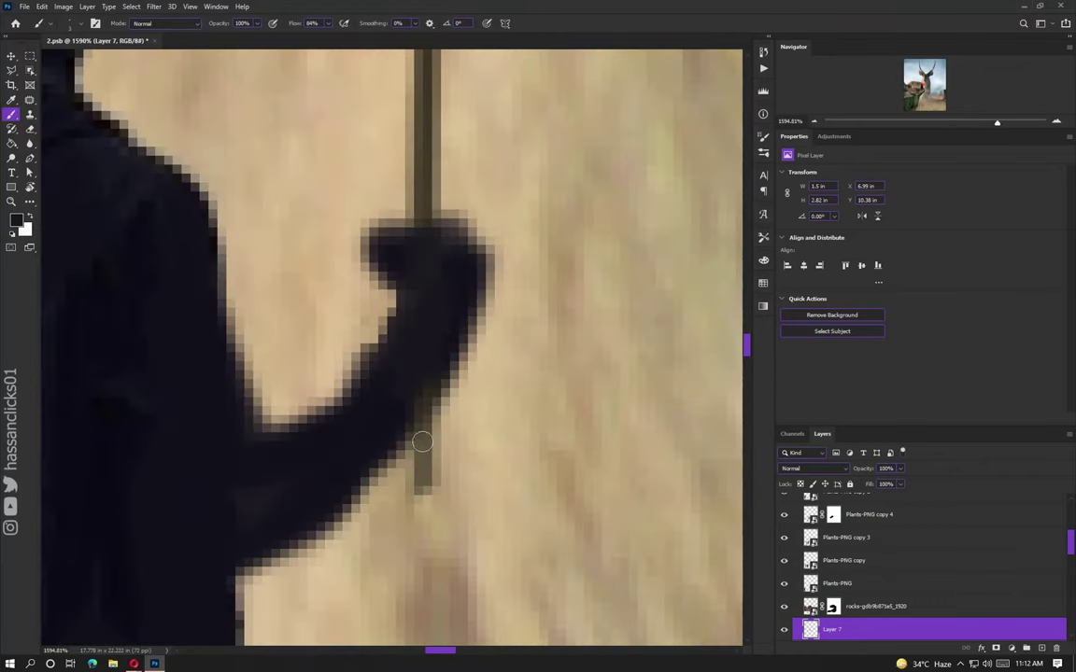
# Step: Sample a brown colour and repaint the staff down over the hand
pyautogui.press('b')
pyautogui.keyDown('alt'); pyautogui.click(432, 204); pyautogui.keyUp('alt')
pyautogui.moveTo(425, 397); pyautogui.dragTo(426, 509)
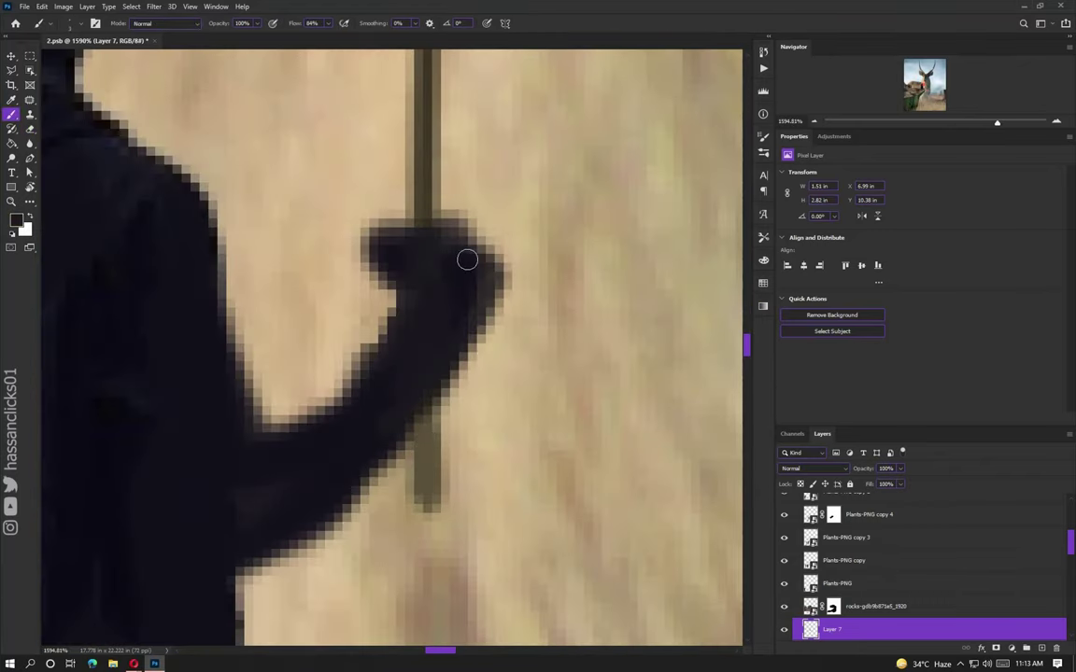
pyautogui.scroll(3, 466, 257)
pyautogui.keyDown('alt'); pyautogui.scroll(-4, 422, 137); pyautogui.keyUp('alt')
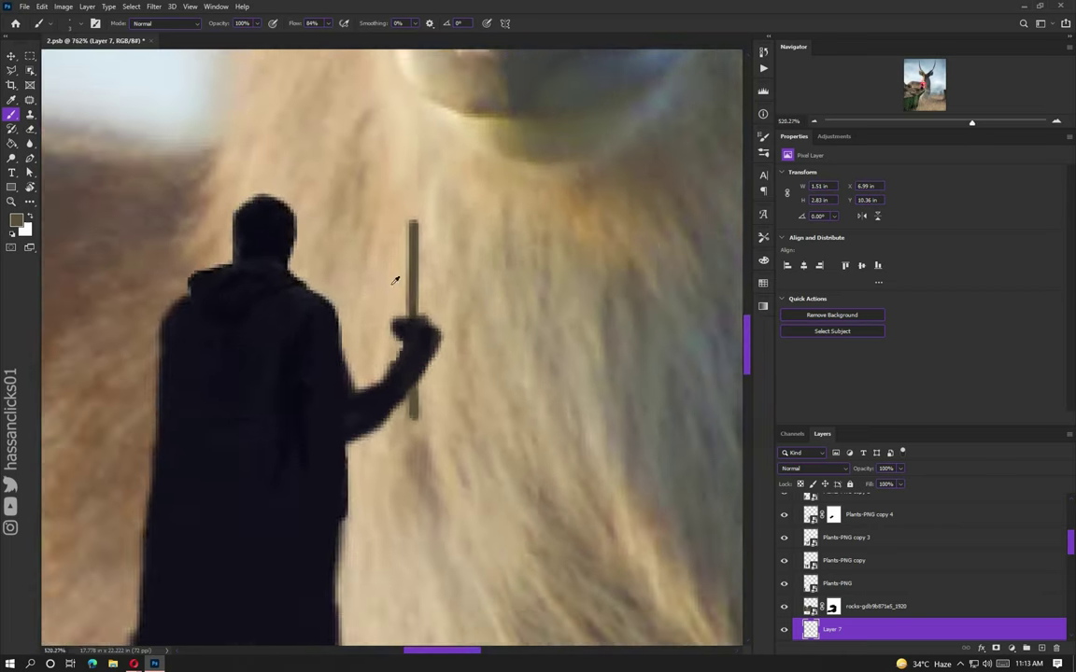
pyautogui.keyDown('alt'); pyautogui.scroll(-2, 396, 277); pyautogui.keyUp('alt')
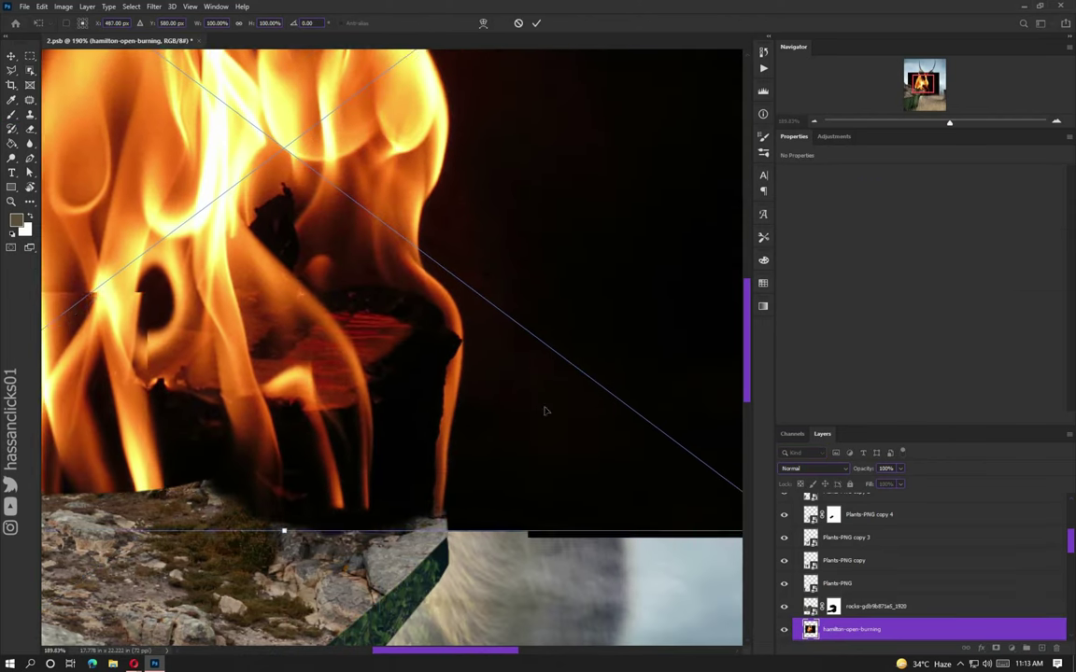
# Step: Place the hamilton-open-burning fire image, scaled and tapered onto the staff tip
pyautogui.moveTo(739, 528); pyautogui.dragTo(223, 240)
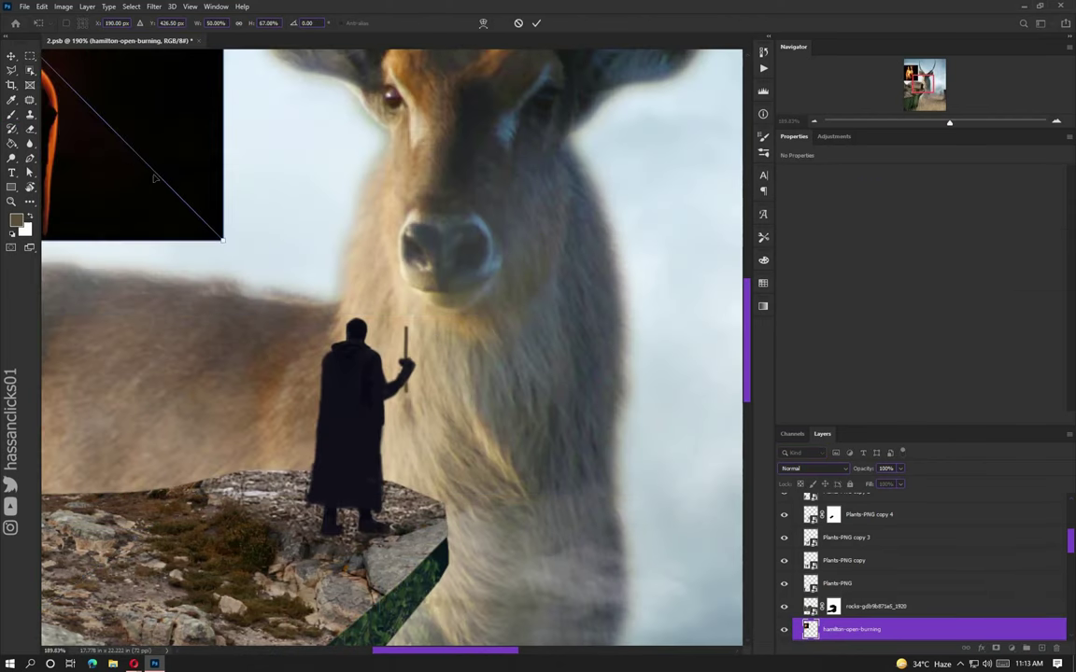
pyautogui.moveTo(154, 177); pyautogui.dragTo(416, 251)
pyautogui.moveTo(375, 295)
pyautogui.mouseDown()
pyautogui.moveTo(392, 299)
pyautogui.moveTo(403, 283)
pyautogui.mouseUp()
pyautogui.moveTo(457, 211); pyautogui.dragTo(439, 225)
pyautogui.click(536, 22)
# Step: Blend the flame in Screen mode and warp it with a 3x3 grid
pyautogui.press('b')
pyautogui.click(812, 468)
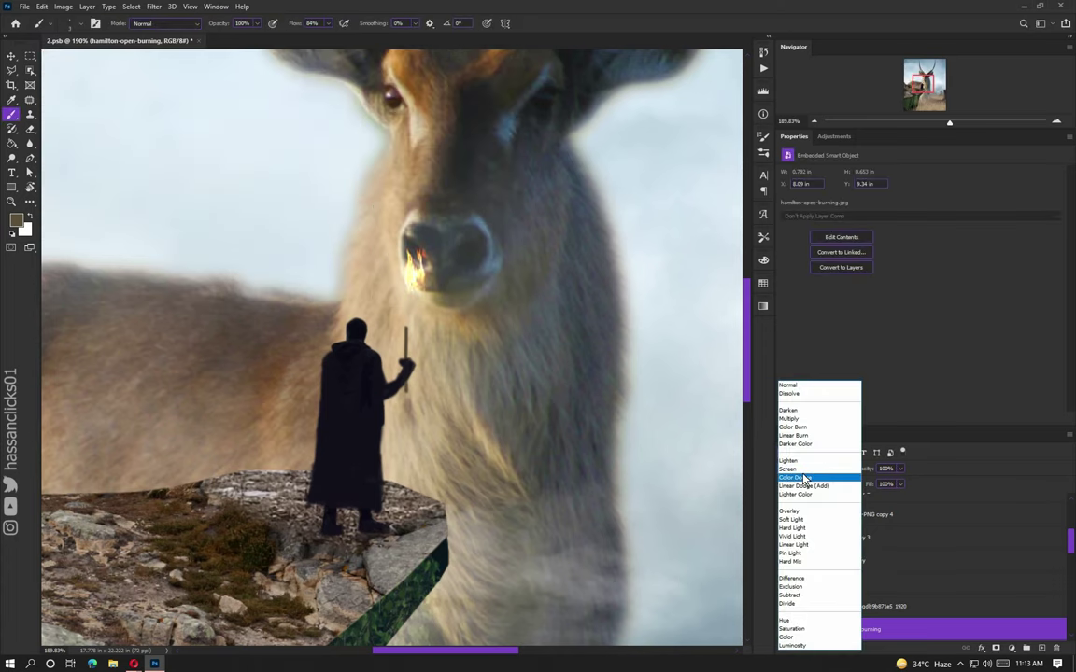
pyautogui.click(792, 469)
pyautogui.hotkey('ctrl', 't')
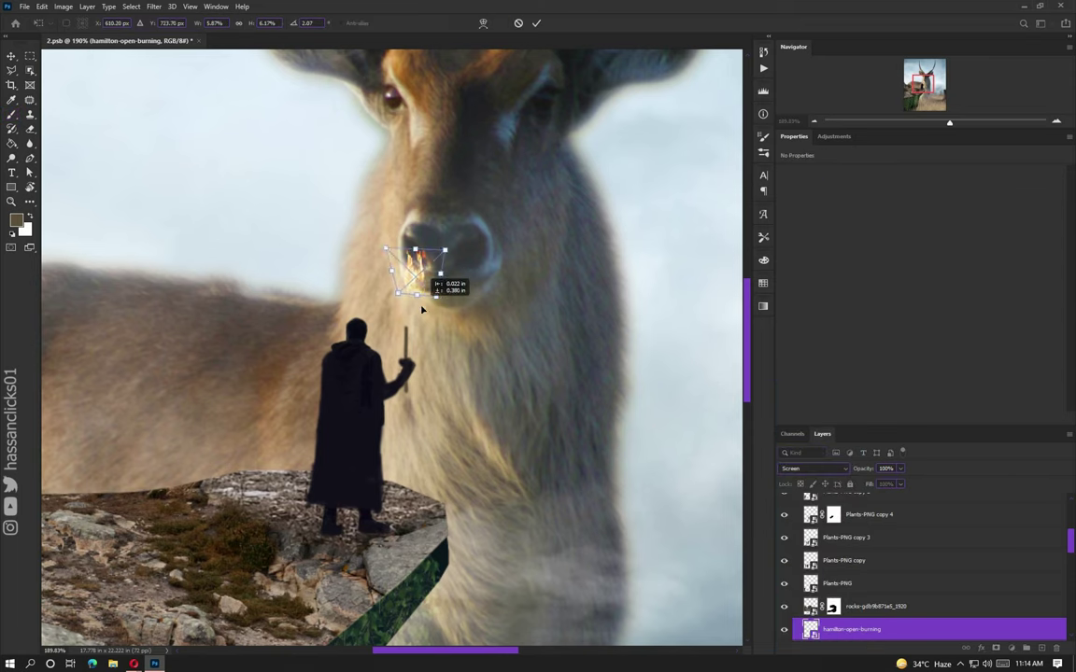
pyautogui.scroll(3, 422, 310)
pyautogui.click(483, 23)
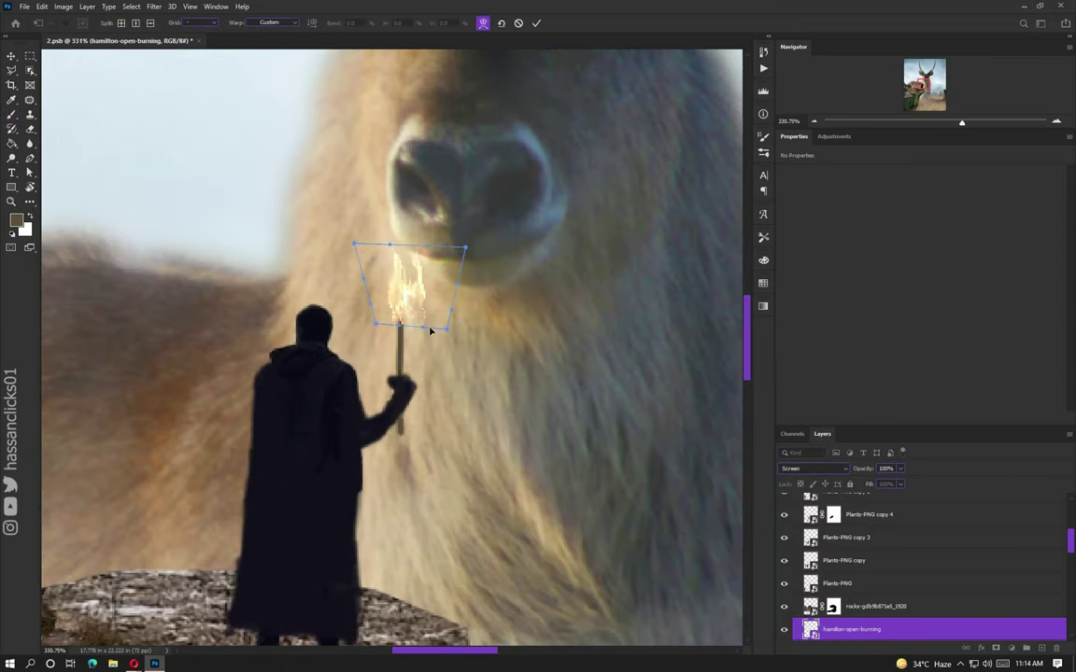
pyautogui.click(201, 22)
pyautogui.click(187, 42)
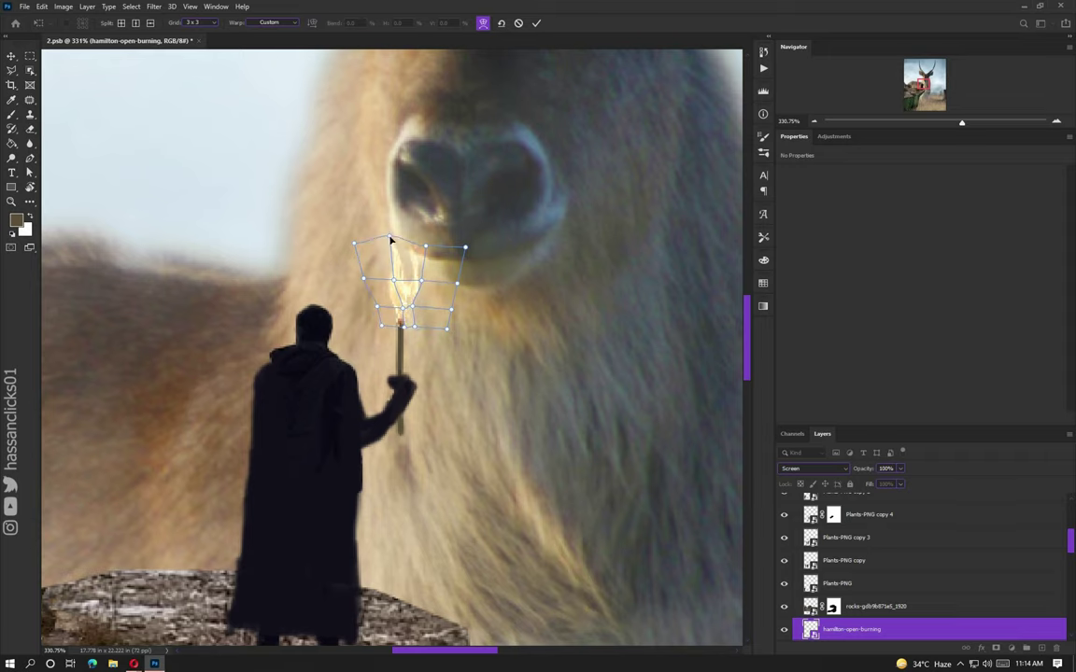
pyautogui.click(536, 22)
pyautogui.scroll(-5, 298, 301)
# Step: Rasterize the fire layer and paint dark forked prongs at the staff tip on a new layer
pyautogui.scroll(10, 297, 302)
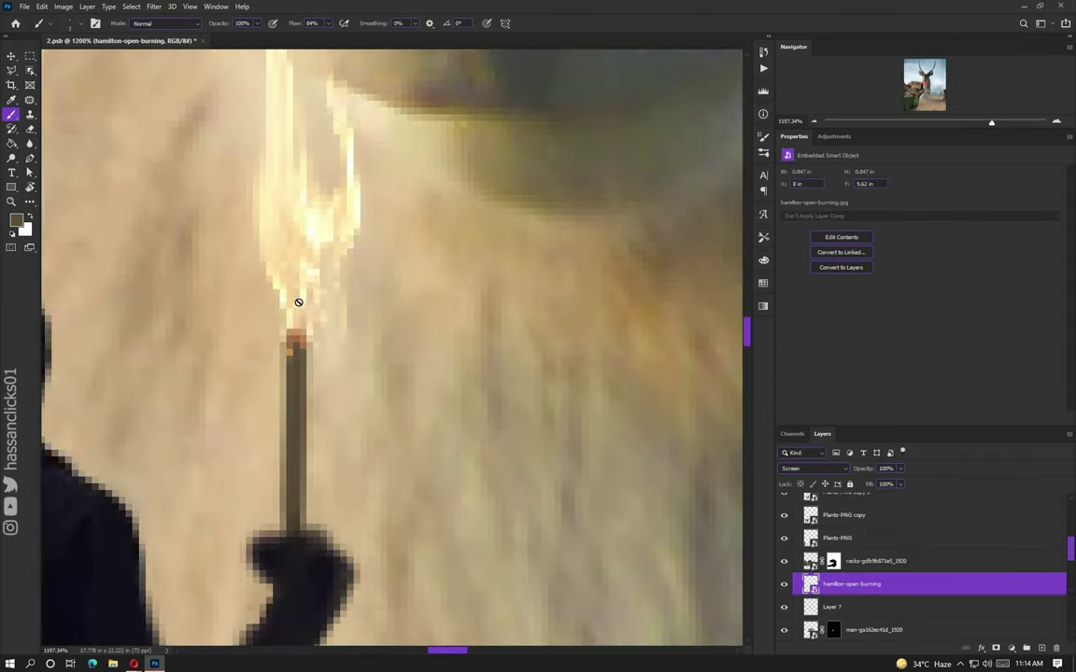
pyautogui.click(297, 302)
pyautogui.press('Return')
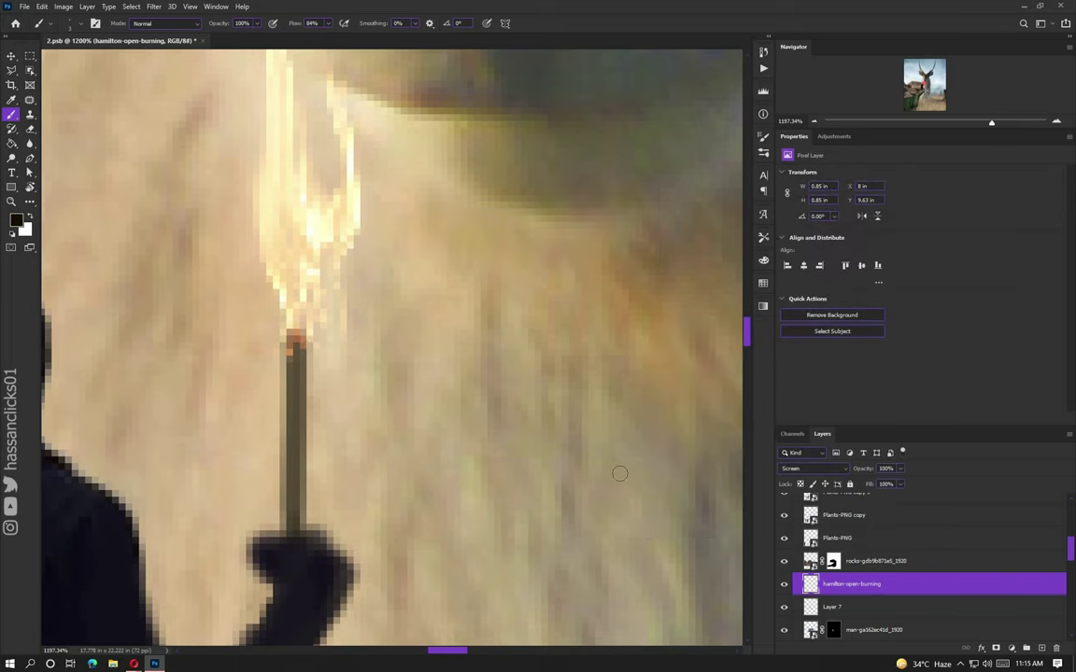
pyautogui.click(1041, 647)
pyautogui.moveTo(271, 287); pyautogui.dragTo(295, 338)
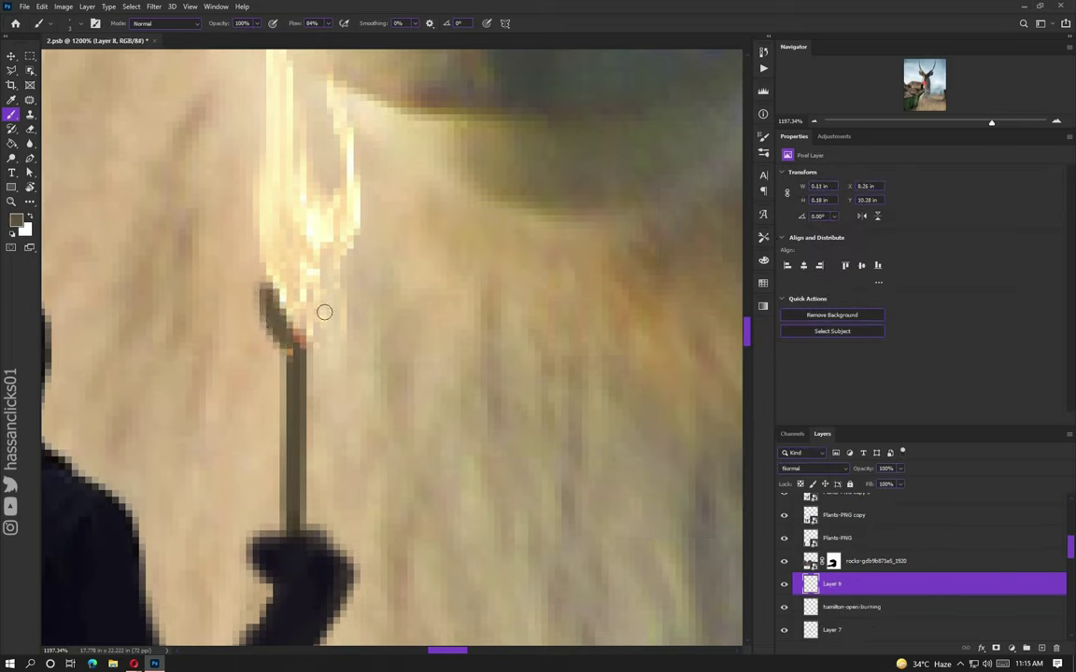
pyautogui.moveTo(329, 290); pyautogui.dragTo(297, 338)
pyautogui.scroll(-5, 292, 417)
pyautogui.scroll(5, 442, 311)
# Step: Select the hamilton-open-burning layer and pick an orange painting colour
pyautogui.keyDown('alt'); pyautogui.click(442, 311); pyautogui.keyUp('alt')
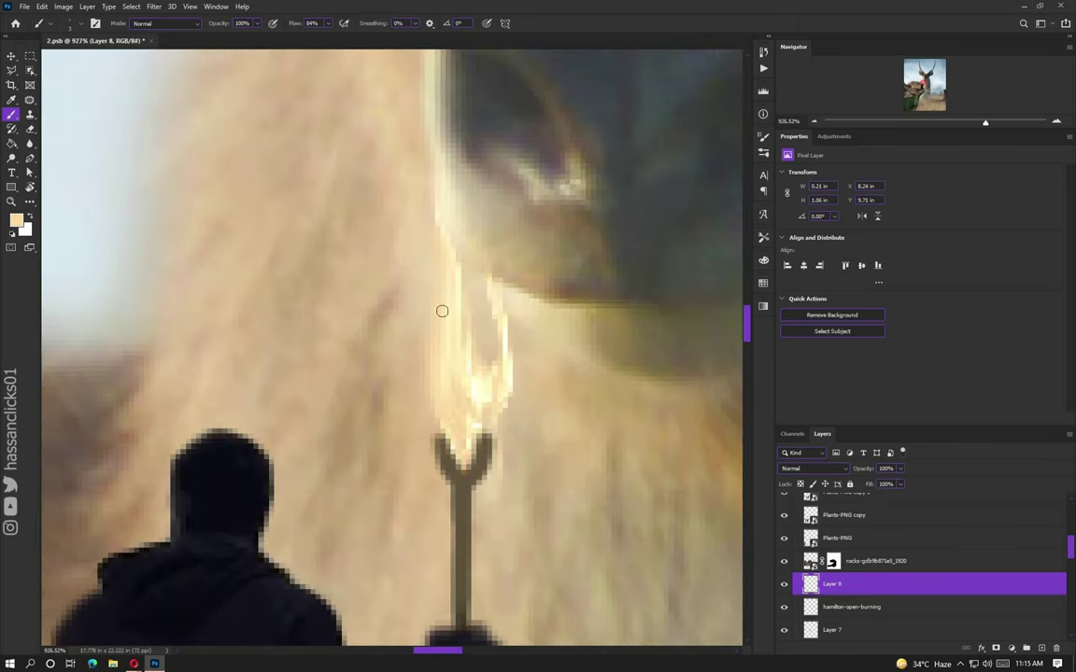
pyautogui.click(850, 607)
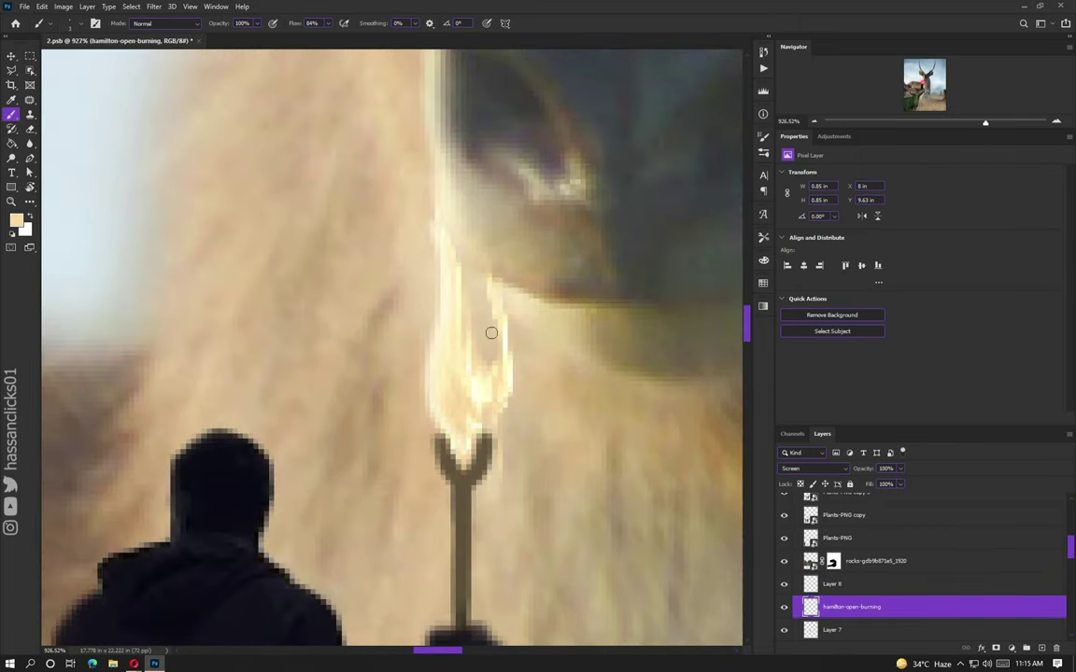
pyautogui.click(16, 220)
pyautogui.press('Return')
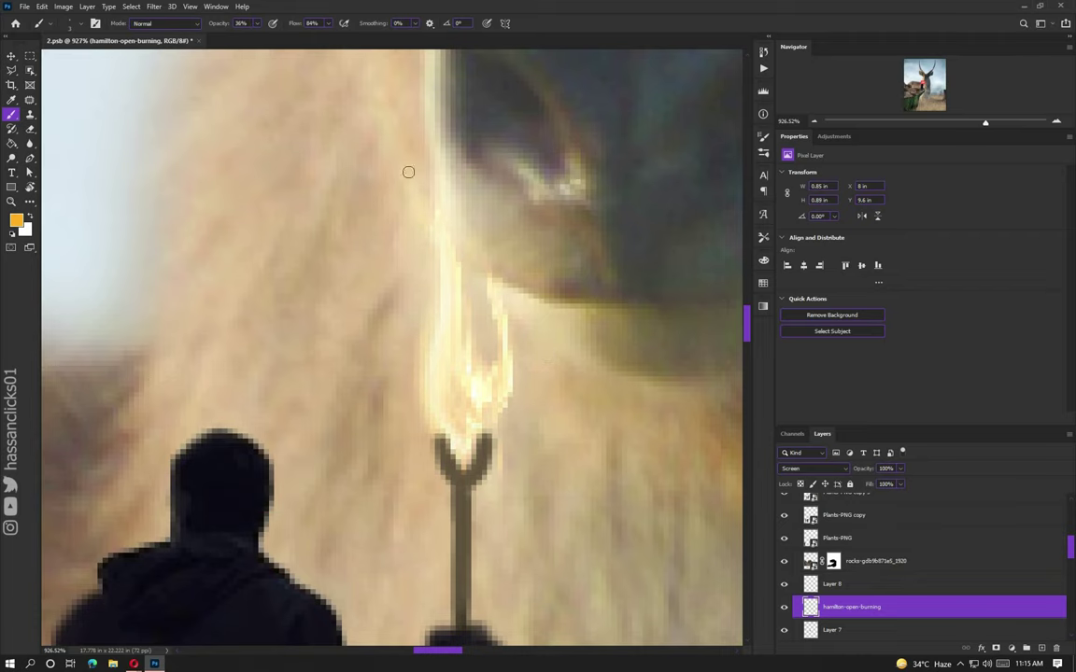
# Step: Paint a warm orange rim light along the figure's head, back and hand
pyautogui.scroll(-5, 408, 171)
pyautogui.scroll(3, 457, 330)
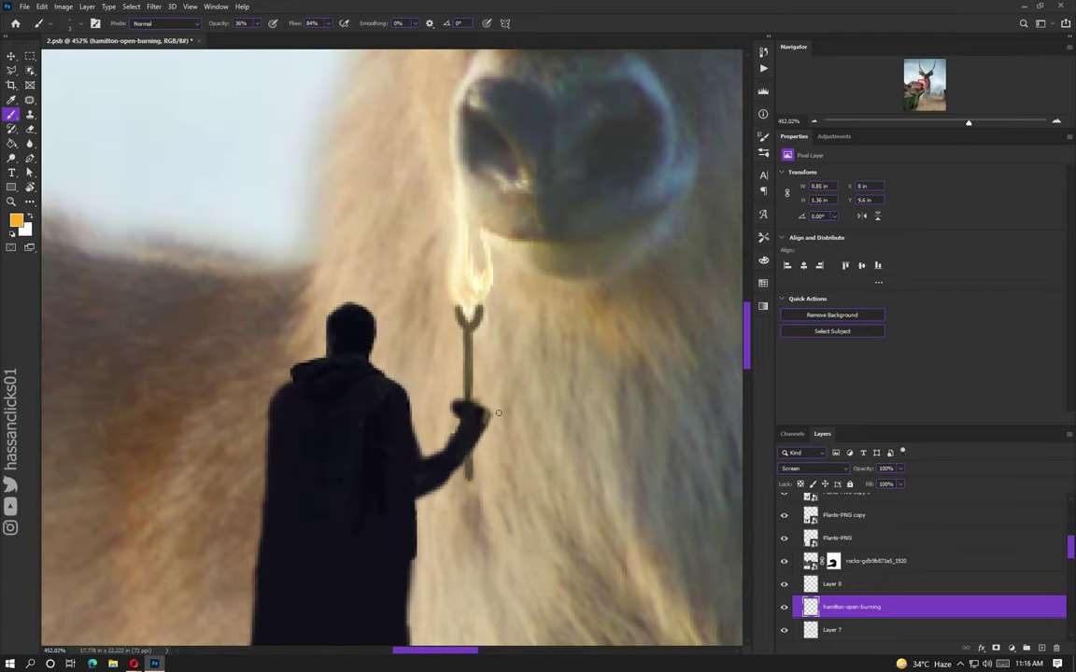
pyautogui.scroll(3, 498, 413)
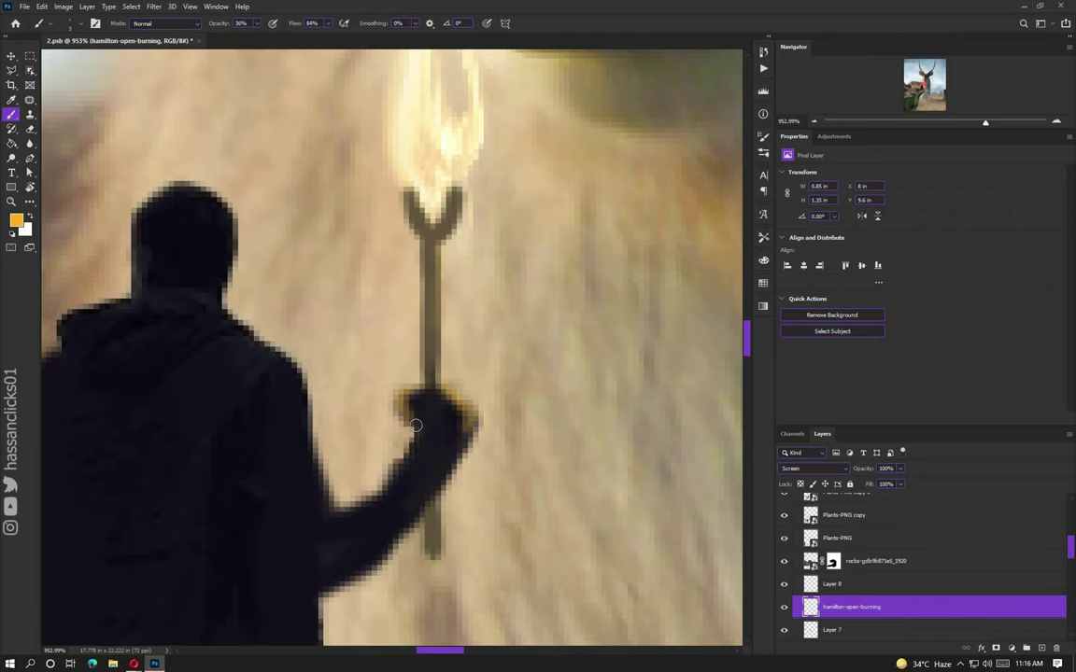
pyautogui.moveTo(271, 345); pyautogui.dragTo(308, 448)
pyautogui.moveTo(201, 182); pyautogui.dragTo(285, 430)
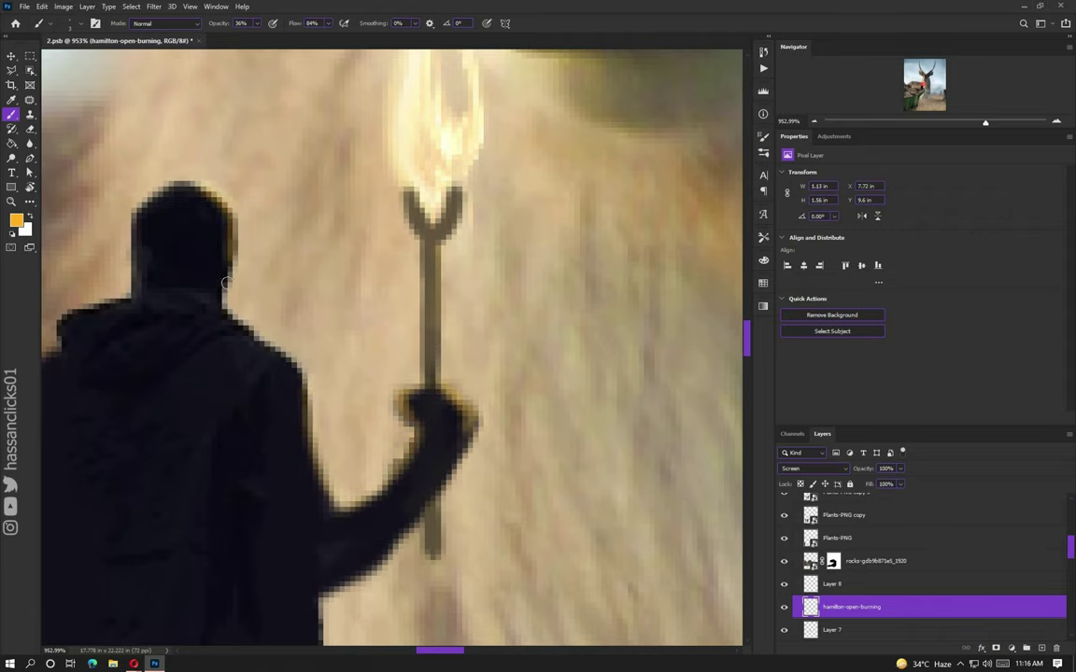
pyautogui.scroll(-2, 285, 320)
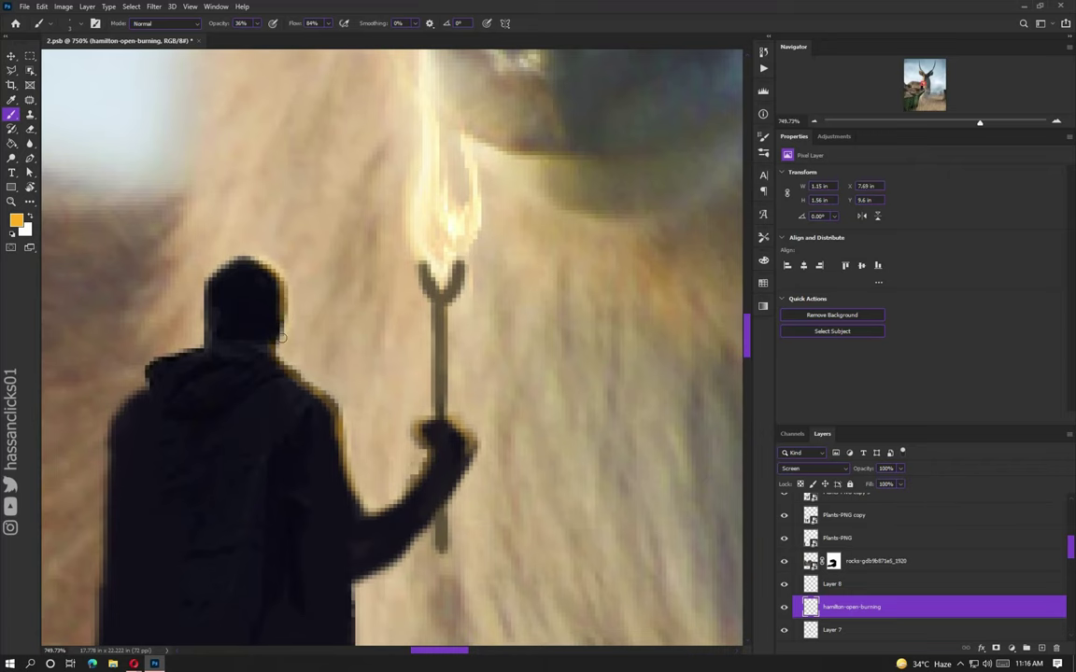
pyautogui.scroll(-2, 440, 490)
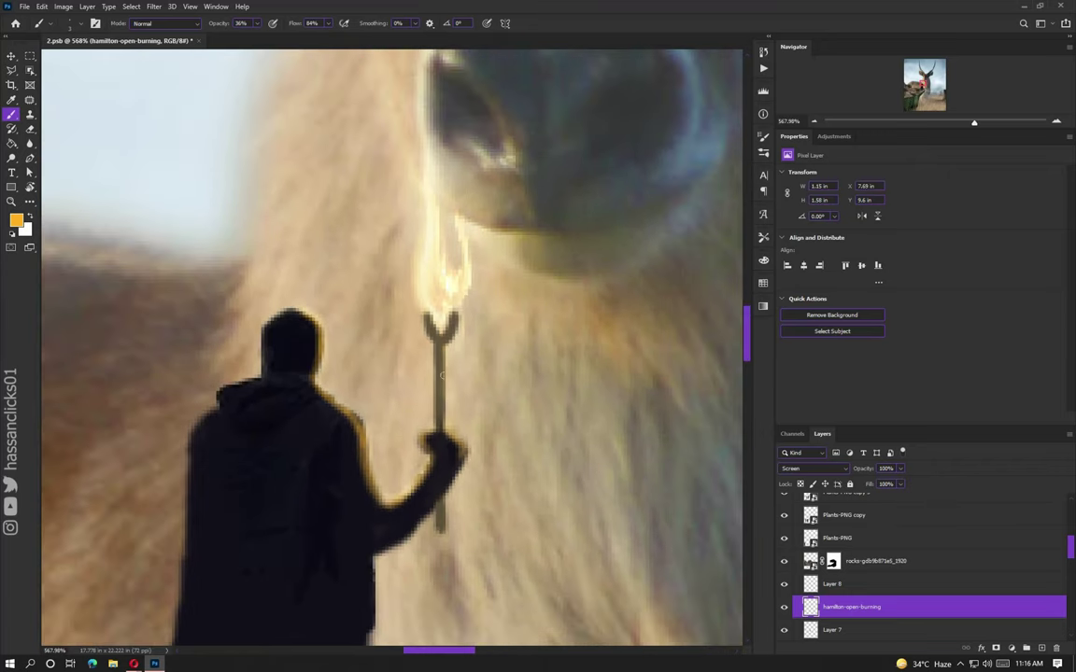
pyautogui.scroll(-3, 447, 426)
pyautogui.rightClick(392, 262)
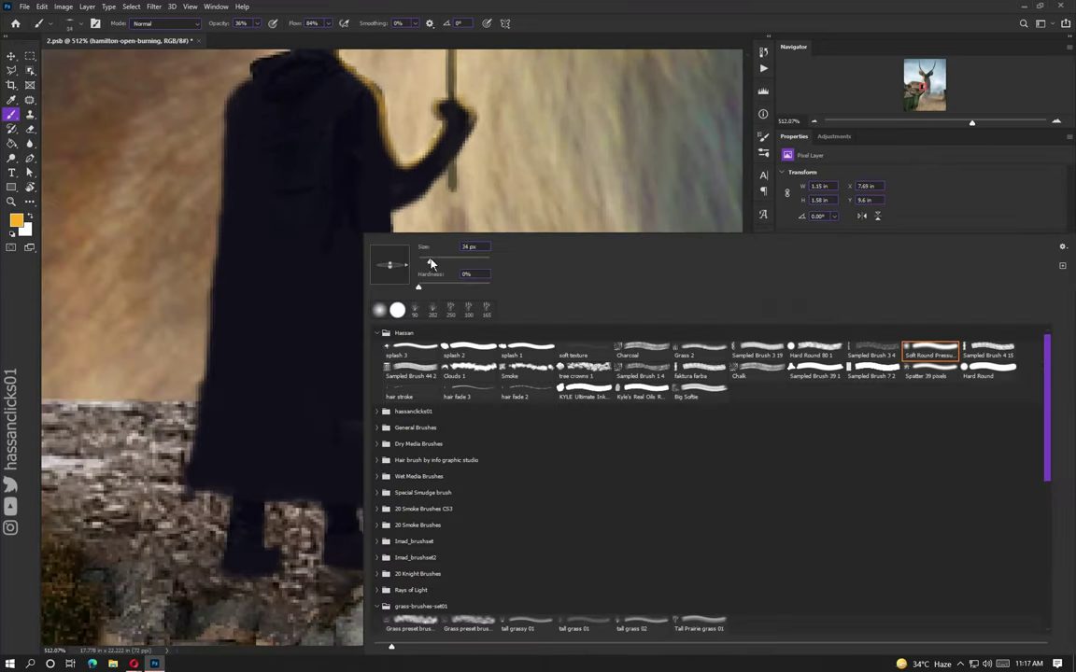
# Step: Set the brush to a 400 px Hard Round at 89% opacity and 90% flow
pyautogui.write('400')
pyautogui.press('Return')
pyautogui.scroll(-4, 373, 280)
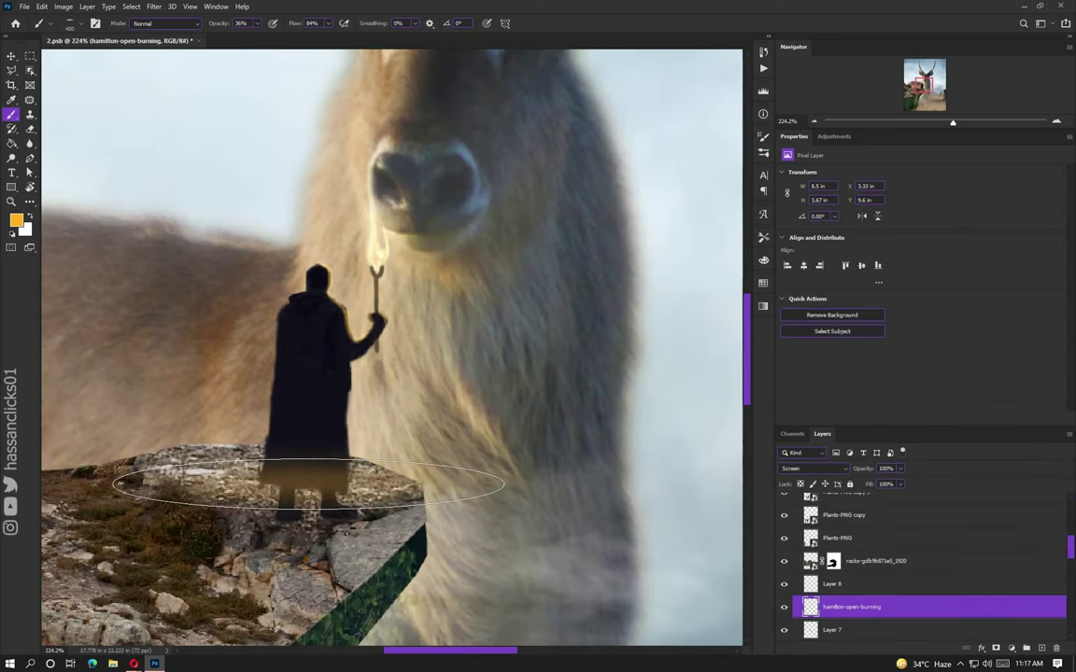
pyautogui.rightClick(341, 263)
pyautogui.press('Return')
pyautogui.press('8')
pyautogui.press('9')
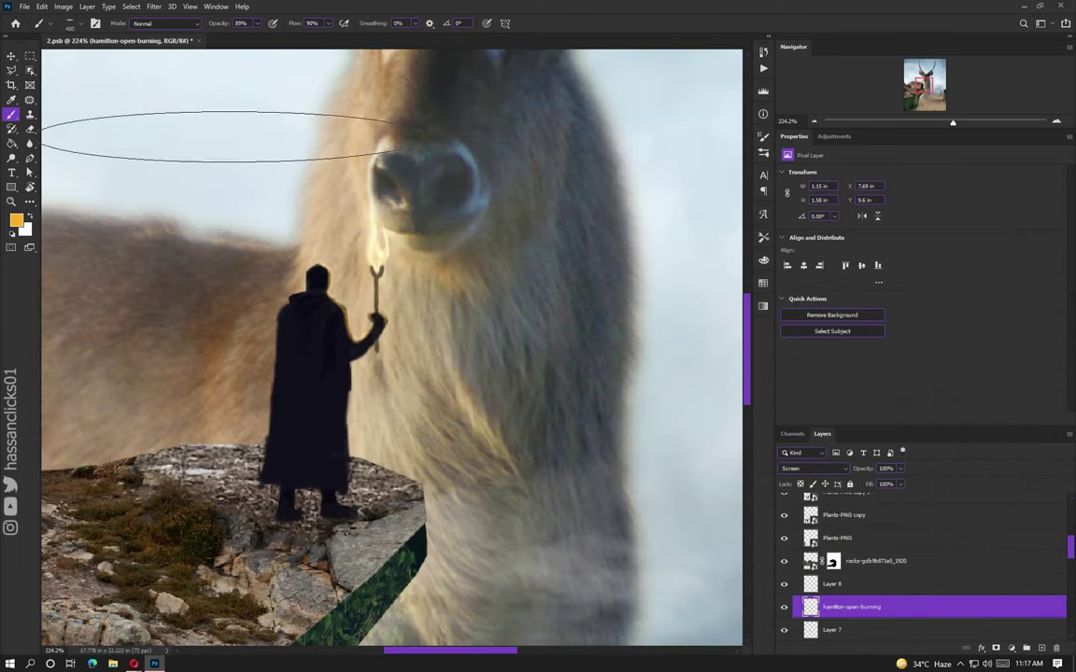
pyautogui.rightClick(326, 206)
pyautogui.click(754, 293)
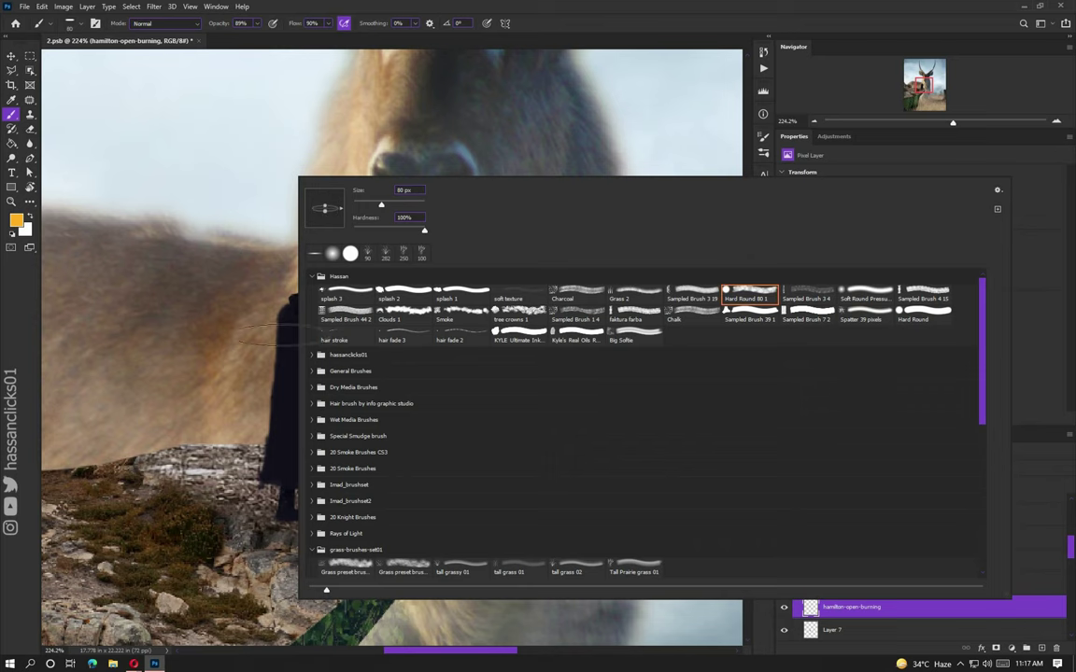
pyautogui.press('Return')
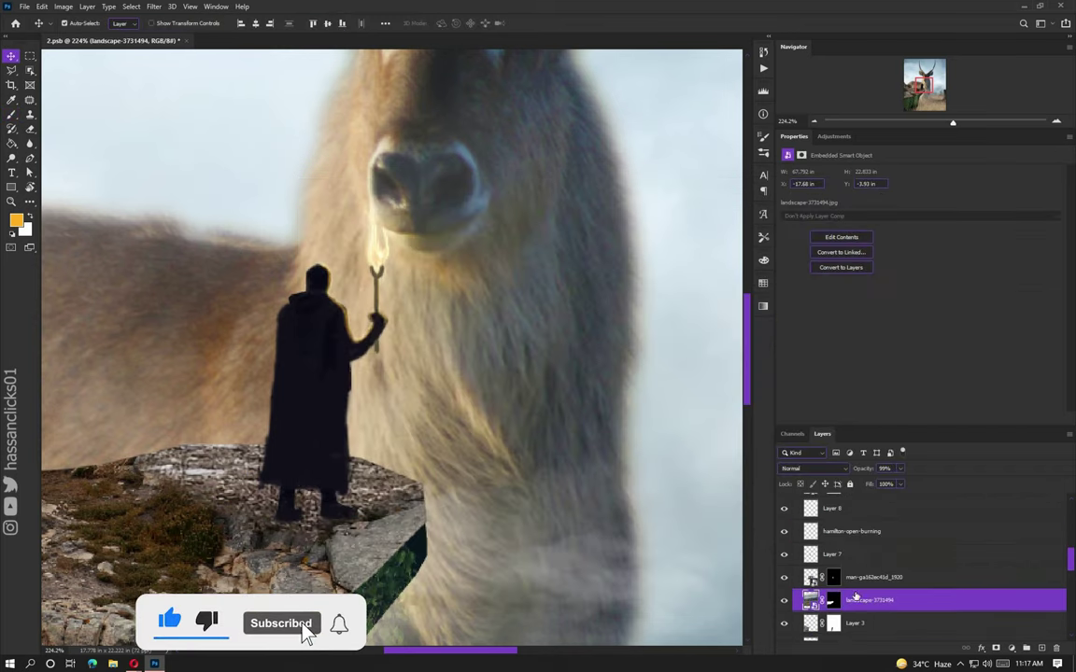
# Step: Reorder the layers and add a new empty Layer 9 next to the man's Layer 7
pyautogui.press('b')
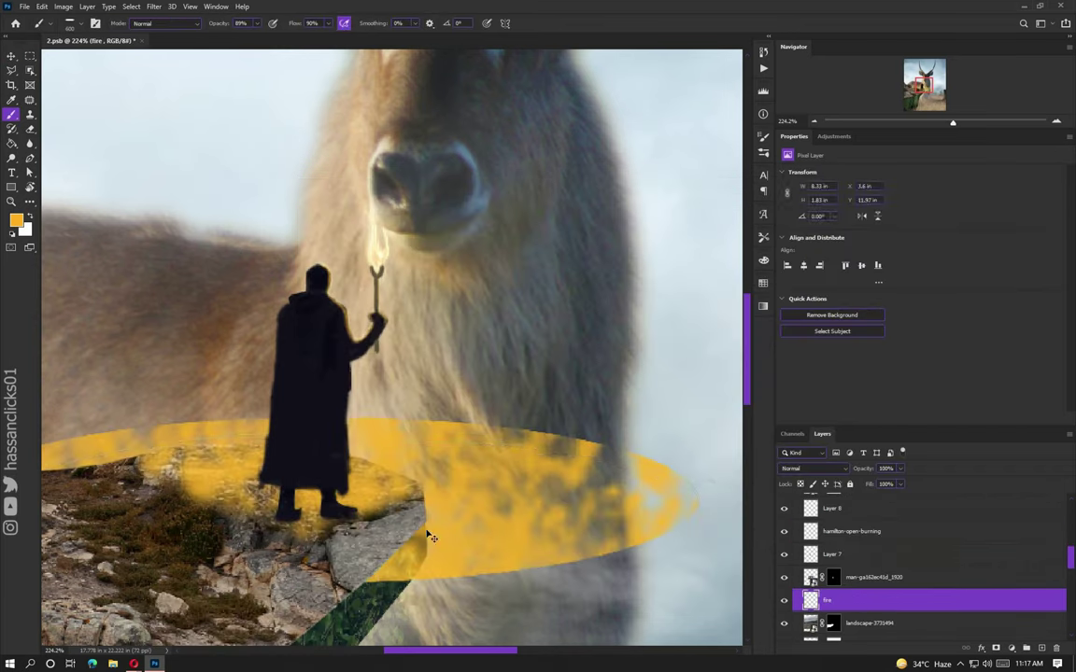
pyautogui.scroll(-5, 363, 496)
pyautogui.press('[')
pyautogui.press('[')
pyautogui.press('[')
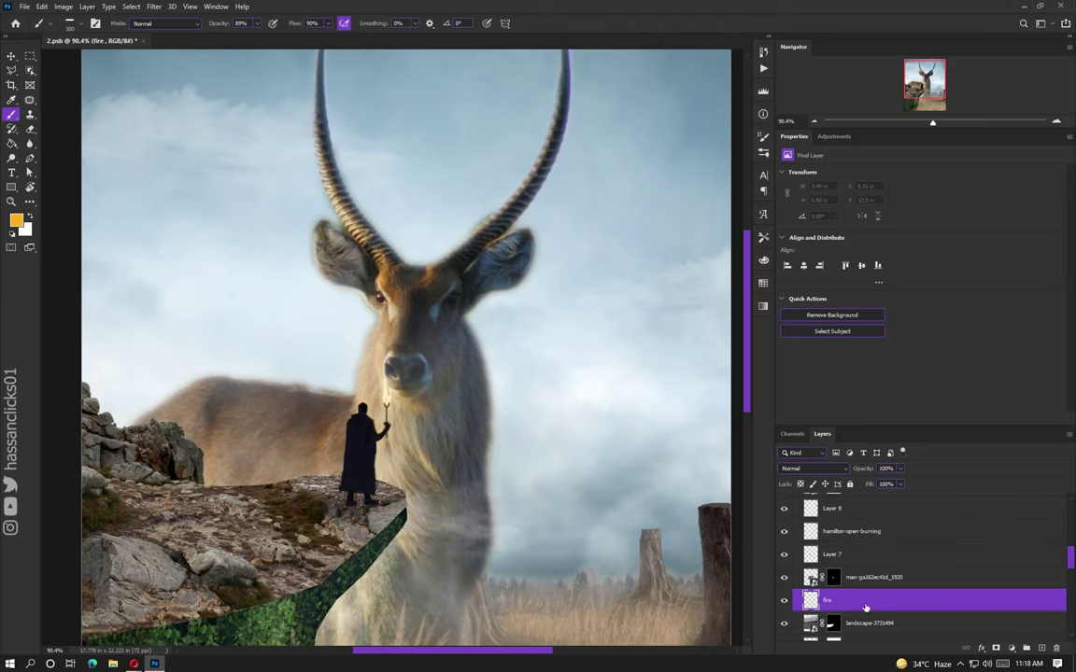
pyautogui.moveTo(866, 608)
pyautogui.mouseDown()
pyautogui.moveTo(859, 544)
pyautogui.moveTo(934, 590)
pyautogui.mouseUp()
pyautogui.click(858, 574)
pyautogui.press('v')
pyautogui.press('b')
pyautogui.scroll(3, 327, 530)
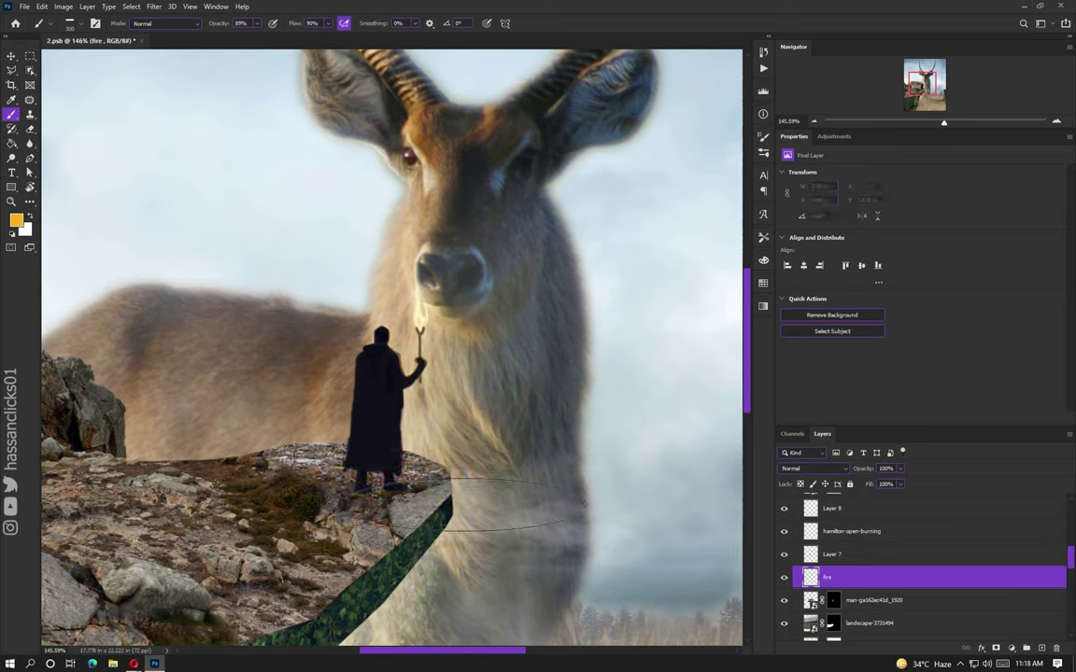
pyautogui.hotkey('ctrl', 'e')
pyautogui.scroll(5, 421, 312)
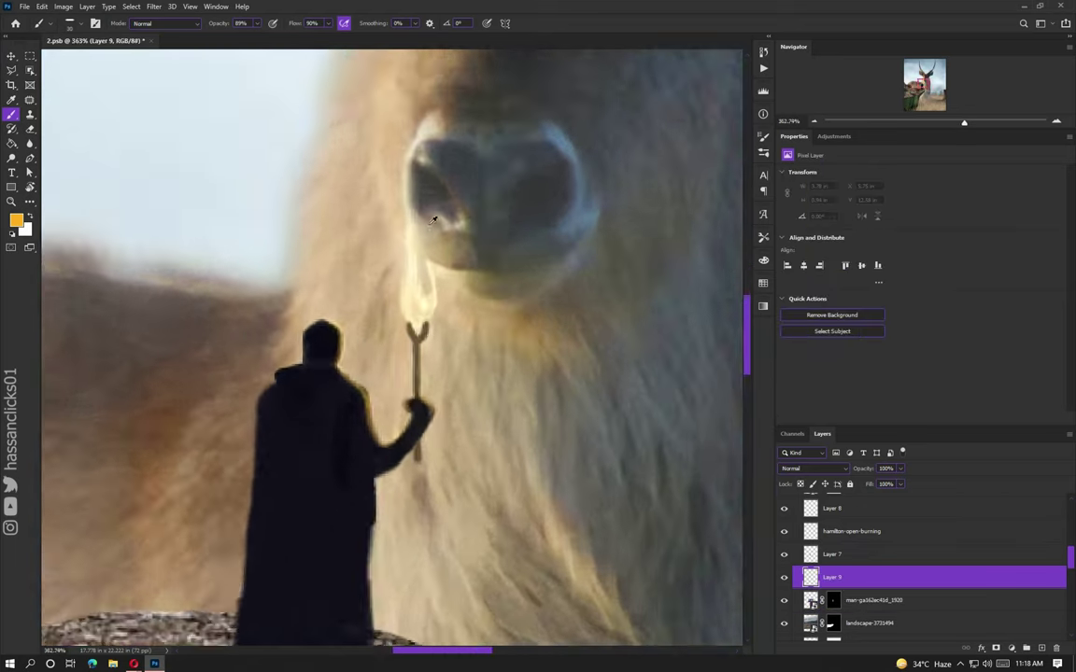
pyautogui.rightClick(373, 243)
# Step: Extend the figure's staff upward in black above the hand on Layer 7
pyautogui.press('Escape')
pyautogui.scroll(3, 444, 330)
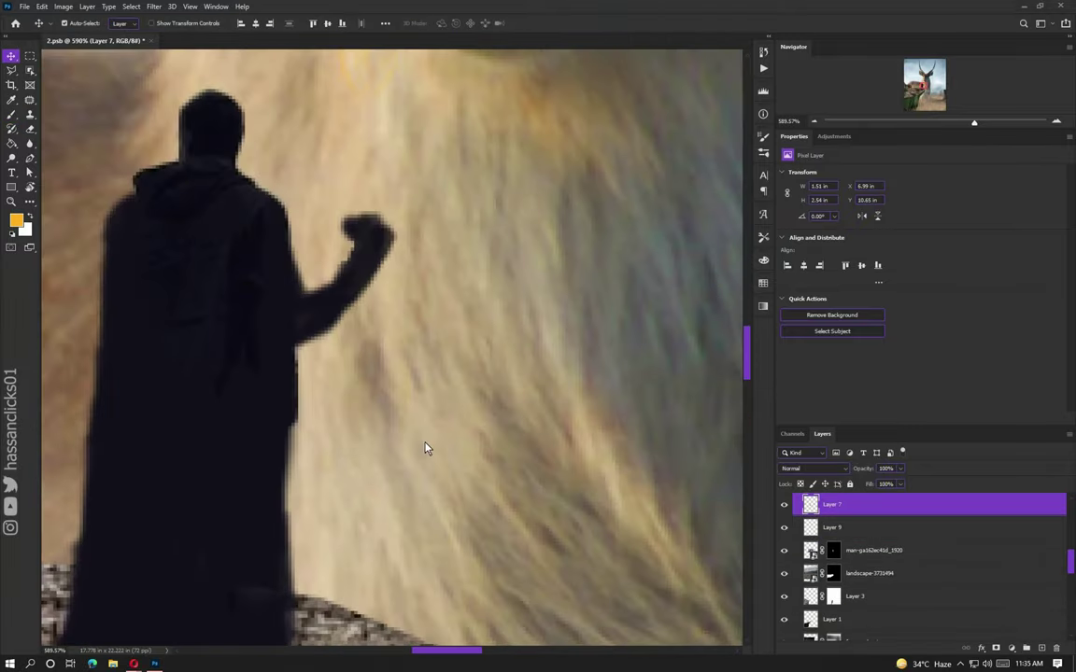
pyautogui.moveTo(413, 355); pyautogui.dragTo(423, 389)
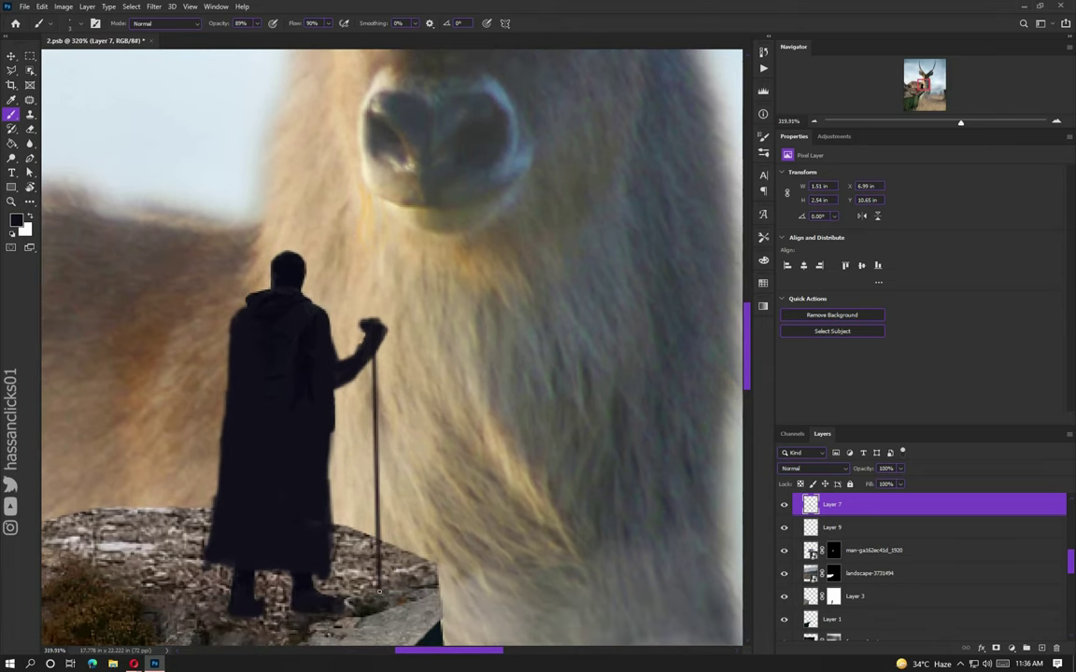
pyautogui.scroll(2, 353, 164)
pyautogui.moveTo(369, 160); pyautogui.dragTo(373, 250)
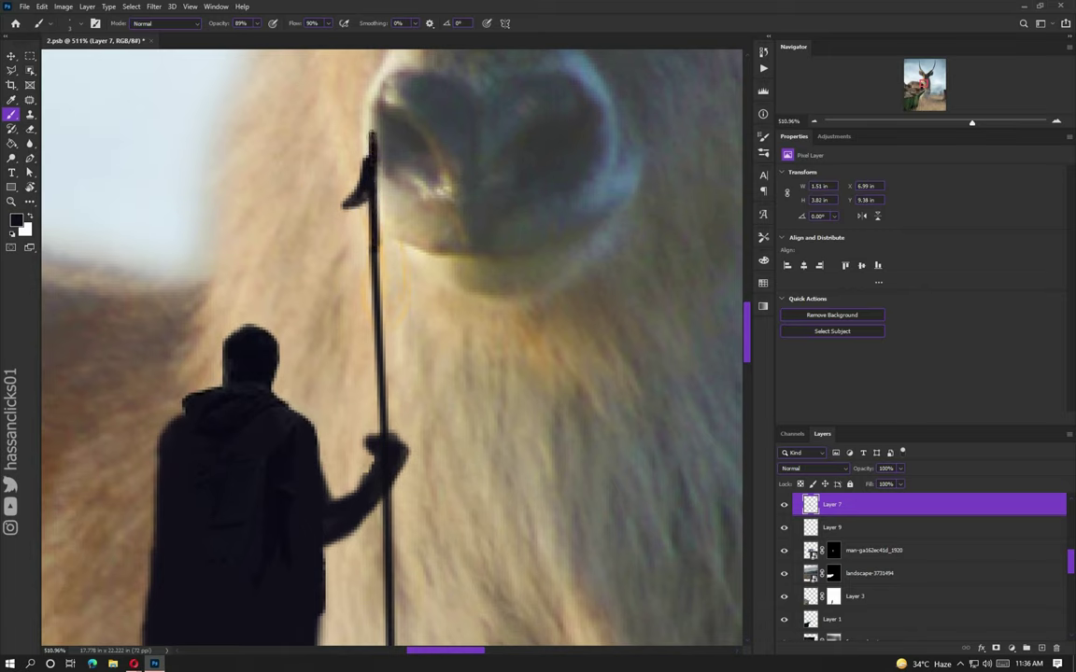
# Step: Paint a black triangular pennant flag off the staff and fit the whole image in view
pyautogui.moveTo(373, 214)
pyautogui.mouseDown()
pyautogui.moveTo(192, 282)
pyautogui.moveTo(370, 268)
pyautogui.mouseUp()
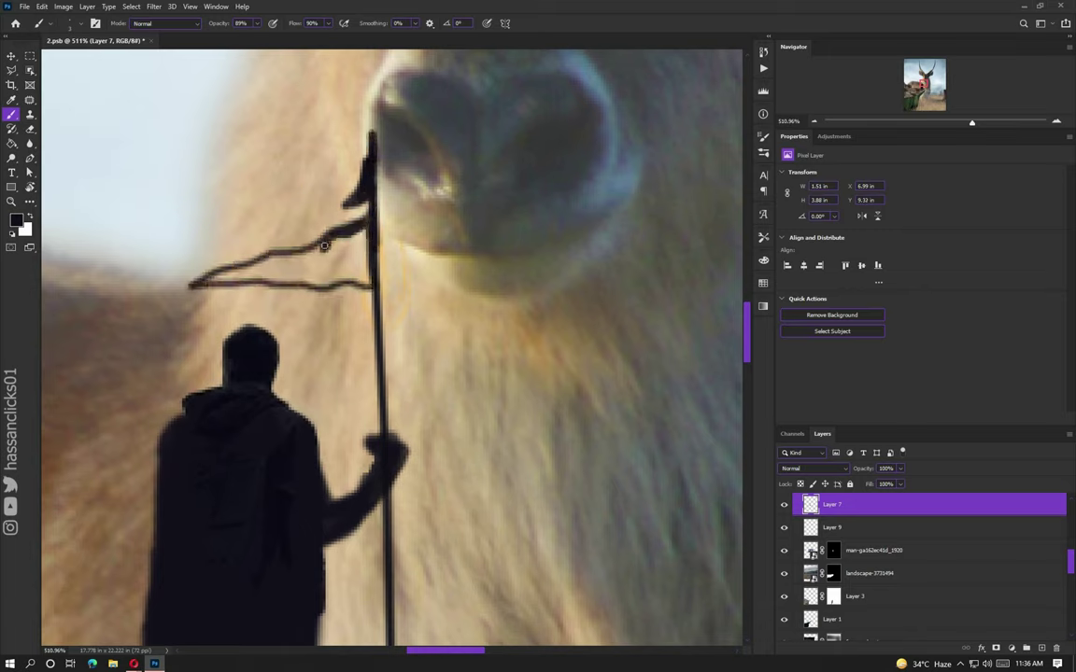
pyautogui.moveTo(259, 265); pyautogui.dragTo(328, 281)
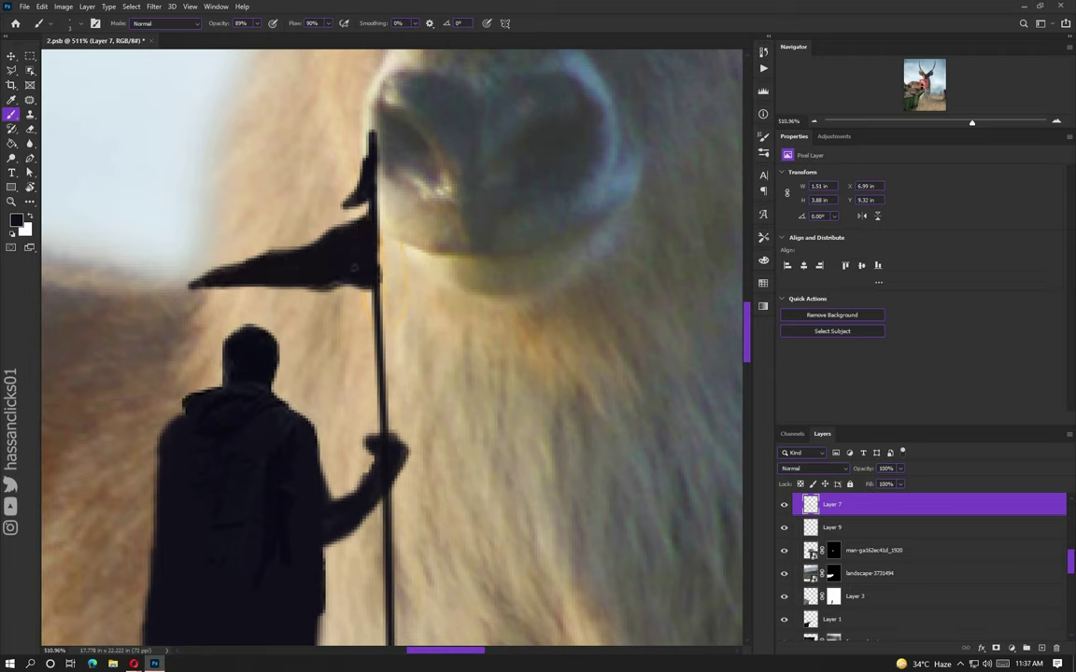
pyautogui.hotkey('ctrl', '0')
pyautogui.scroll(3, 355, 345)
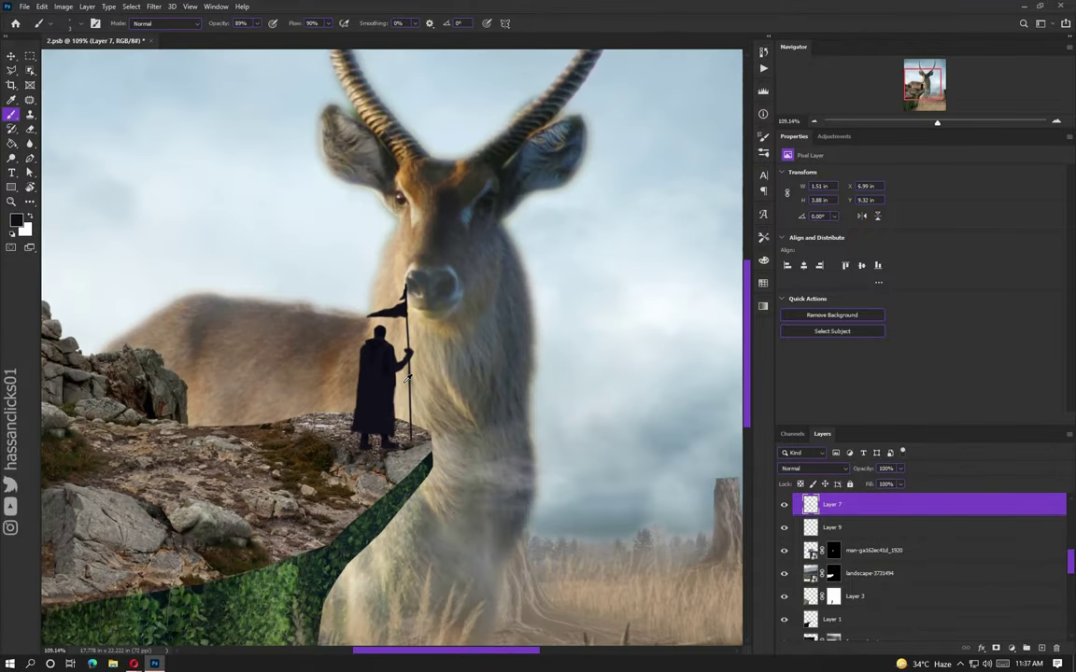
pyautogui.scroll(-3, 383, 373)
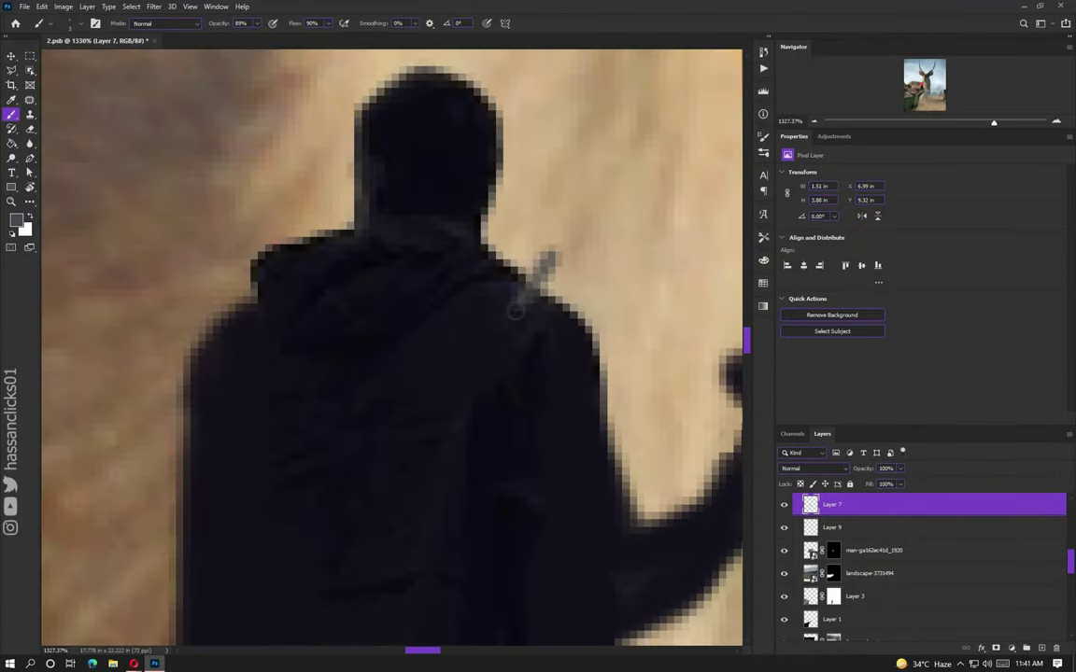
# Step: Outline a grey backpack on the figure's back and fill it in
pyautogui.moveTo(523, 281)
pyautogui.mouseDown()
pyautogui.moveTo(348, 442)
pyautogui.moveTo(300, 425)
pyautogui.moveTo(239, 306)
pyautogui.moveTo(213, 182)
pyautogui.mouseUp()
pyautogui.hotkey('ctrl', 'z')
pyautogui.scroll(-3, 290, 391)
pyautogui.scroll(5, 411, 371)
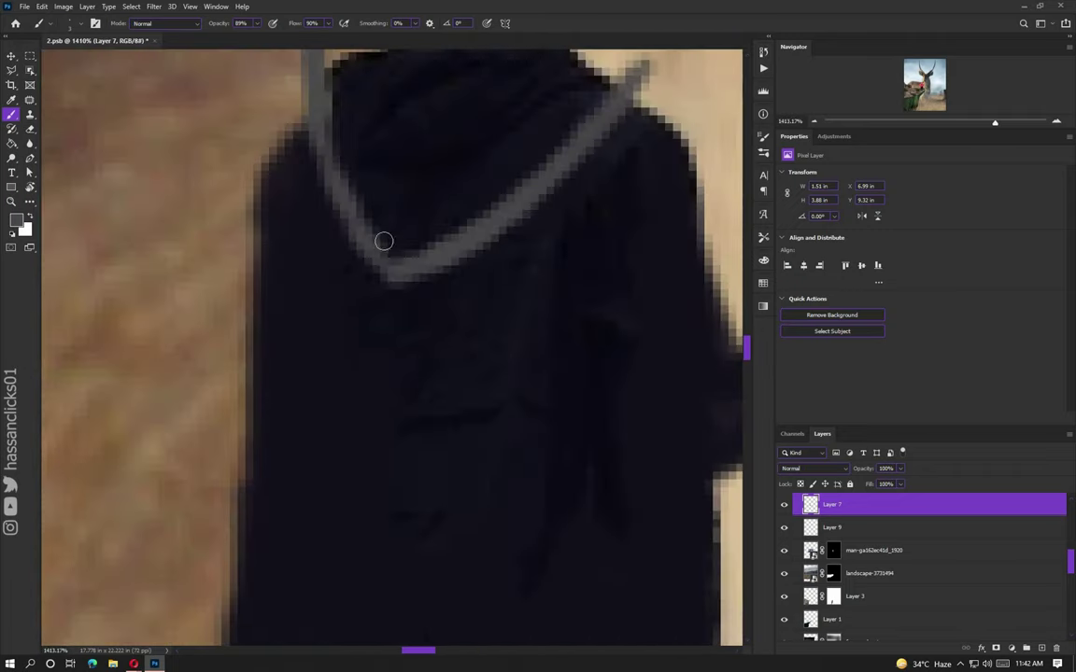
pyautogui.moveTo(383, 242)
pyautogui.mouseDown()
pyautogui.moveTo(387, 228)
pyautogui.moveTo(344, 223)
pyautogui.moveTo(483, 226)
pyautogui.moveTo(497, 289)
pyautogui.moveTo(322, 271)
pyautogui.moveTo(336, 403)
pyautogui.moveTo(295, 293)
pyautogui.moveTo(302, 318)
pyautogui.mouseUp()
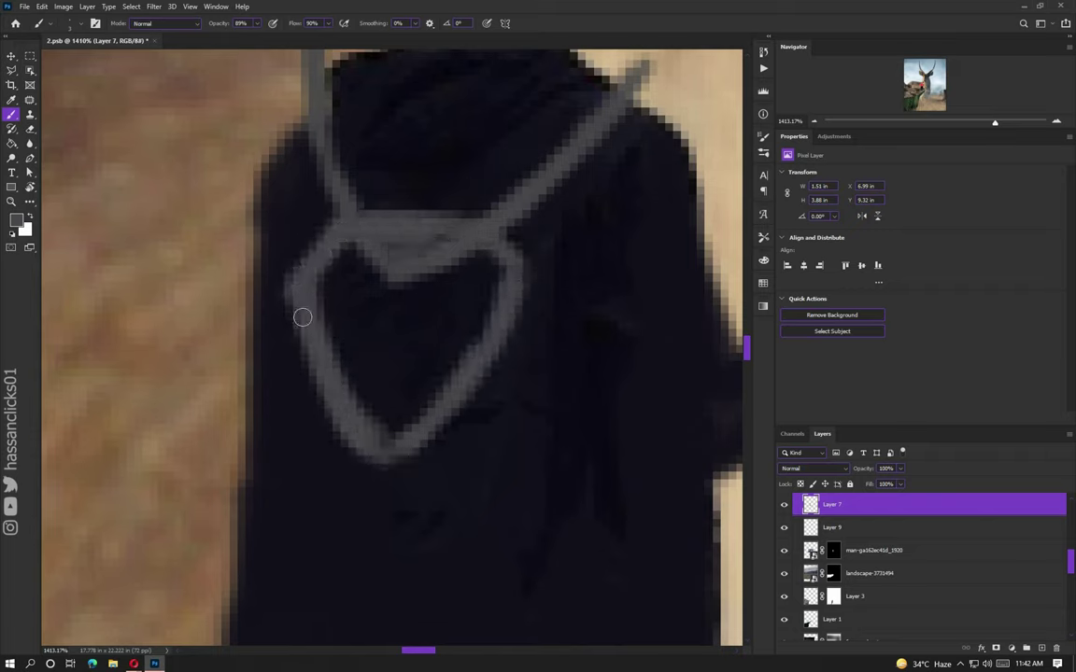
pyautogui.moveTo(524, 292)
pyautogui.mouseDown()
pyautogui.moveTo(422, 400)
pyautogui.moveTo(361, 289)
pyautogui.moveTo(328, 257)
pyautogui.moveTo(396, 413)
pyautogui.moveTo(422, 337)
pyautogui.mouseUp()
# Step: Add grey shoulder straps, including a diagonal strap running down-right
pyautogui.scroll(-3, 370, 294)
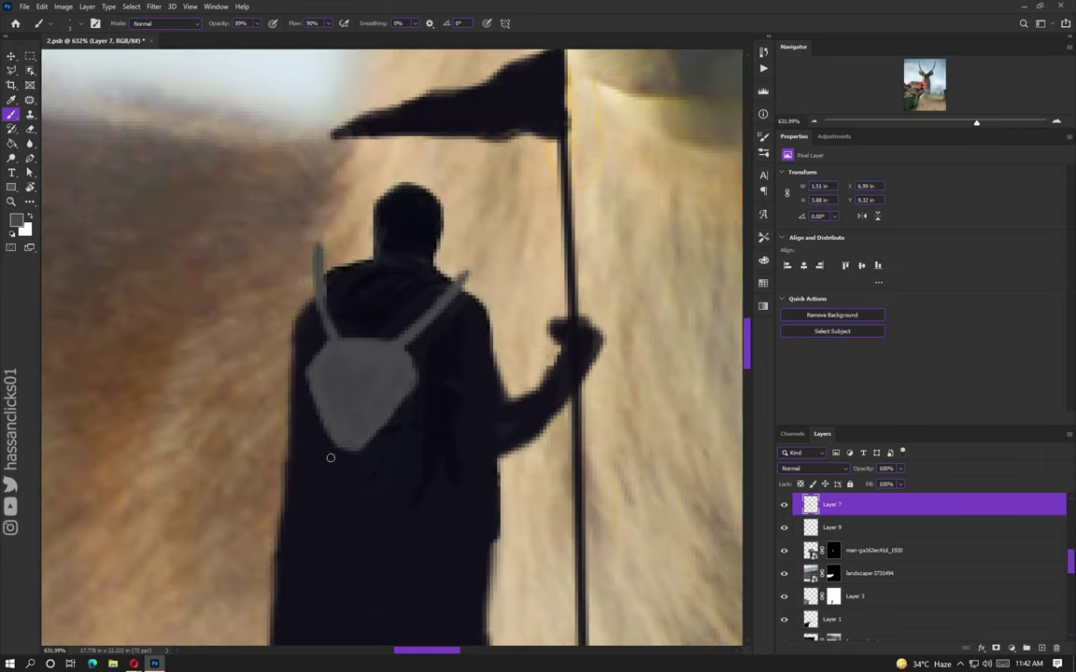
pyautogui.moveTo(328, 457); pyautogui.dragTo(220, 507)
pyautogui.scroll(2, 319, 421)
pyautogui.scroll(-2, 392, 425)
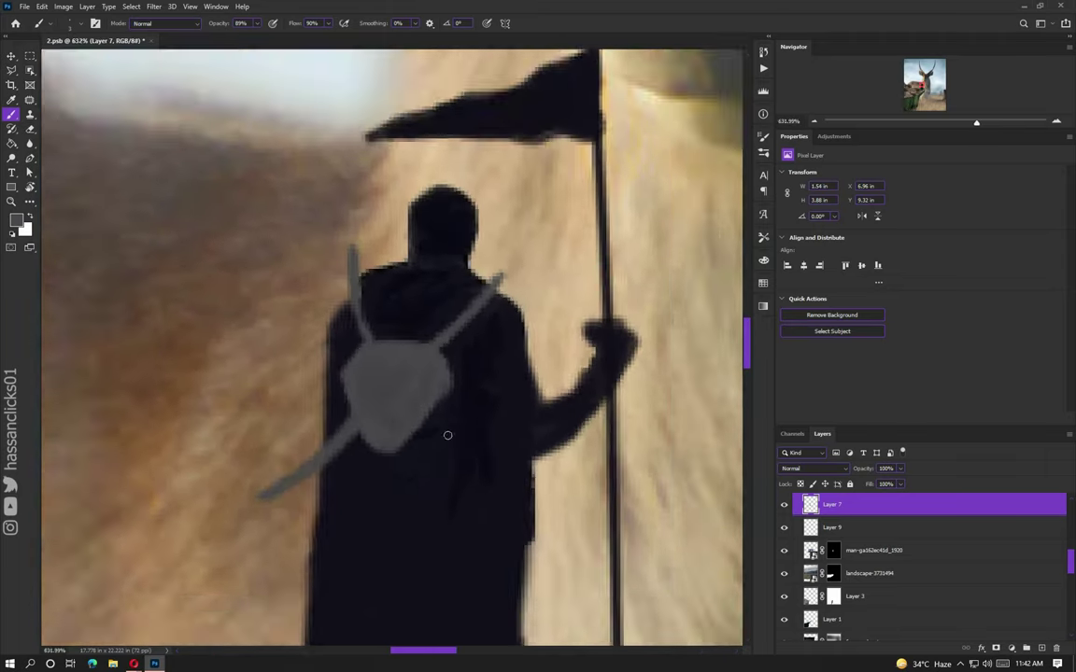
pyautogui.scroll(2, 447, 434)
pyautogui.moveTo(404, 422); pyautogui.dragTo(508, 531)
# Step: Add an Exposure adjustment clipped to the rocks layer, set to about -2.19
pyautogui.scroll(-2, 508, 532)
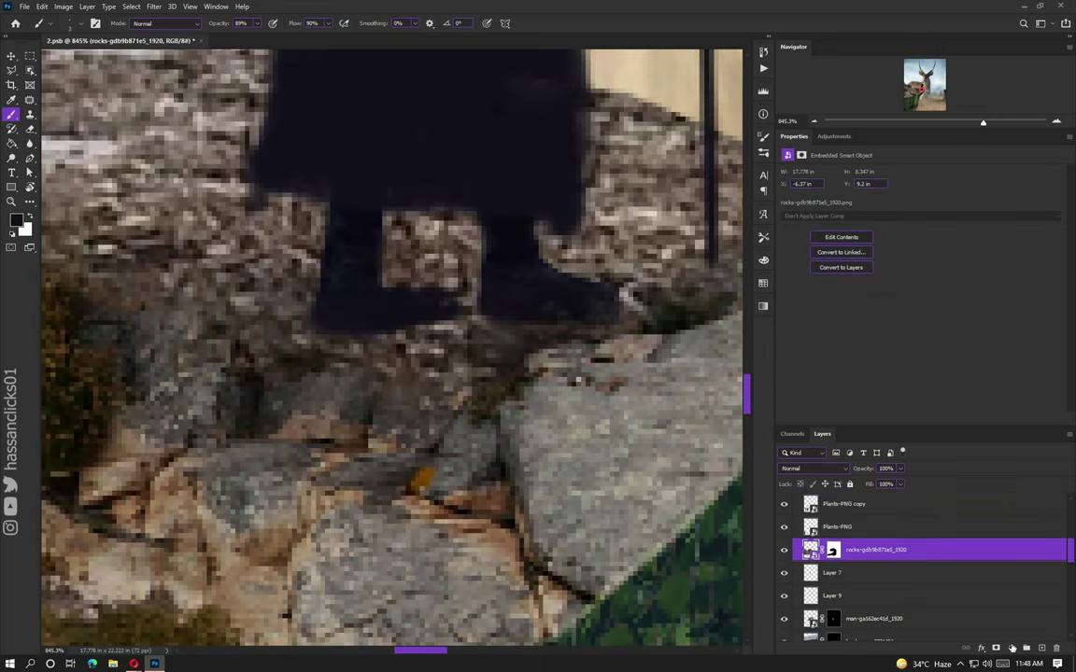
pyautogui.click(845, 163)
pyautogui.moveTo(924, 204); pyautogui.dragTo(779, 203)
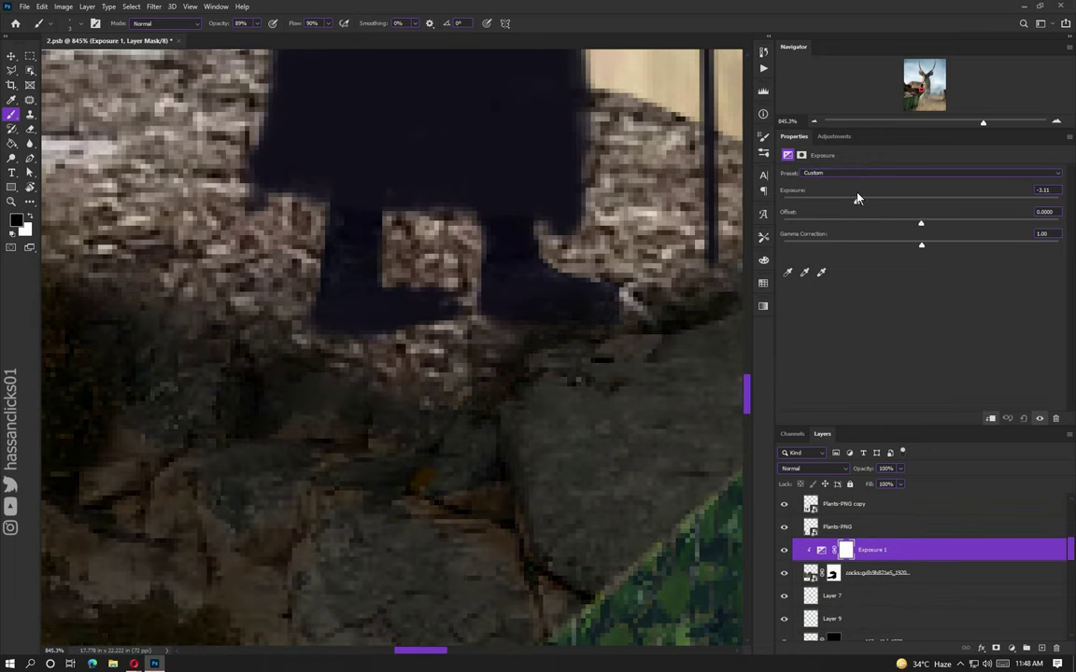
pyautogui.hotkey('ctrl', 'z')
pyautogui.hotkey('ctrl', 'z')
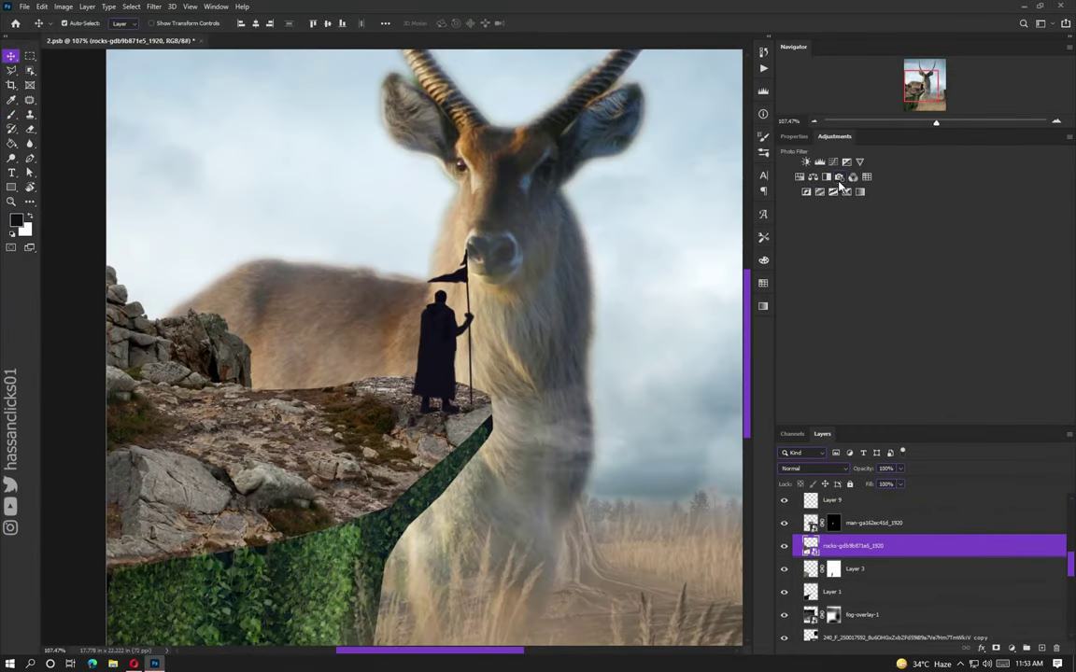
pyautogui.click(846, 163)
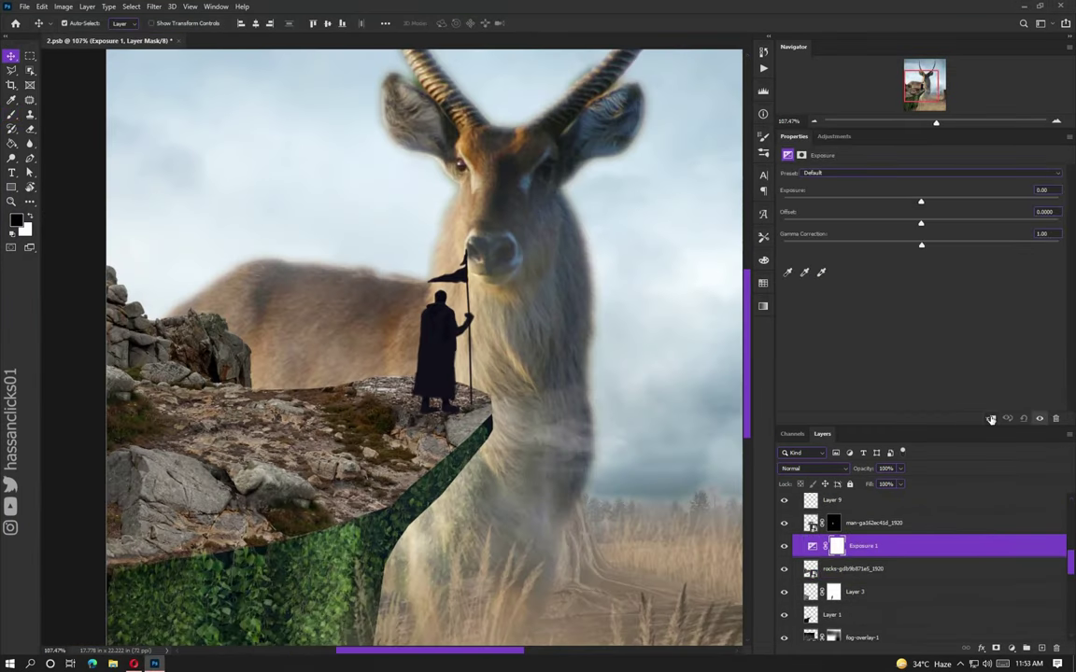
pyautogui.moveTo(921, 199); pyautogui.dragTo(871, 204)
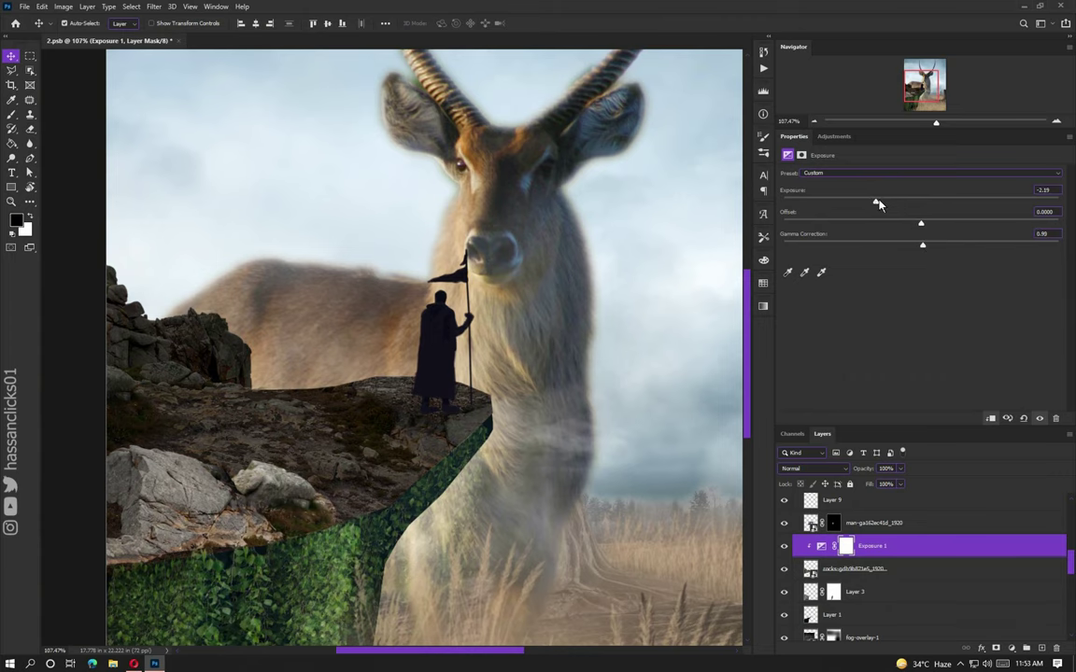
pyautogui.click(801, 155)
# Step: Paint on the Exposure 1 mask with the brush to refine the darkened cliff rocks
pyautogui.hotkey('ctrl', '0')
pyautogui.scroll(5, 444, 383)
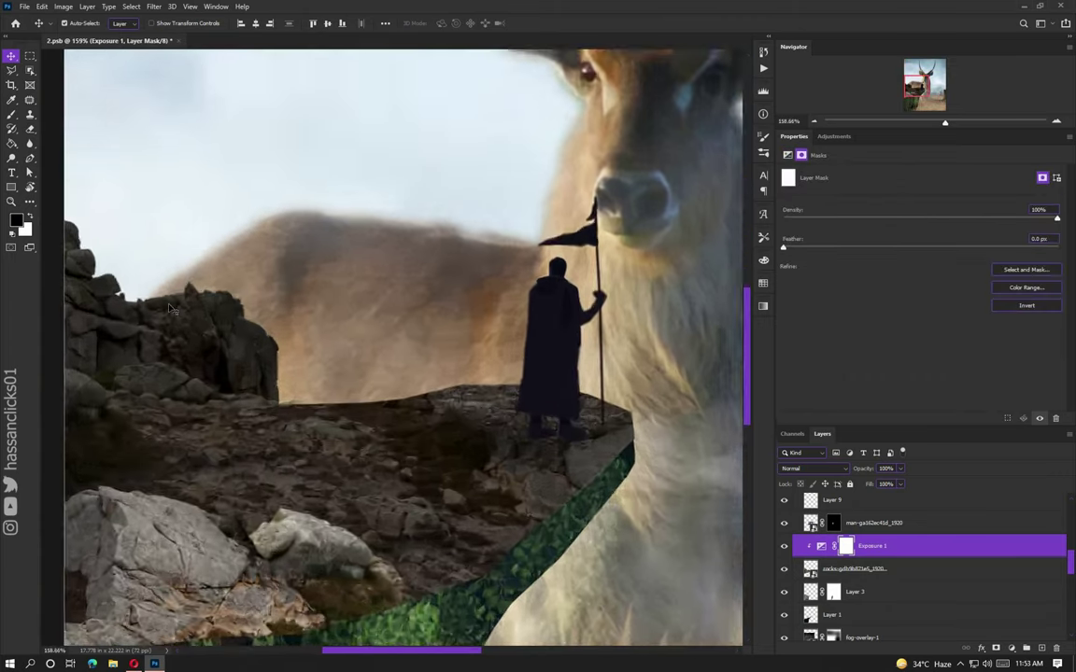
pyautogui.scroll(5, 321, 324)
pyautogui.press('b')
pyautogui.rightClick(364, 243)
pyautogui.press('Escape')
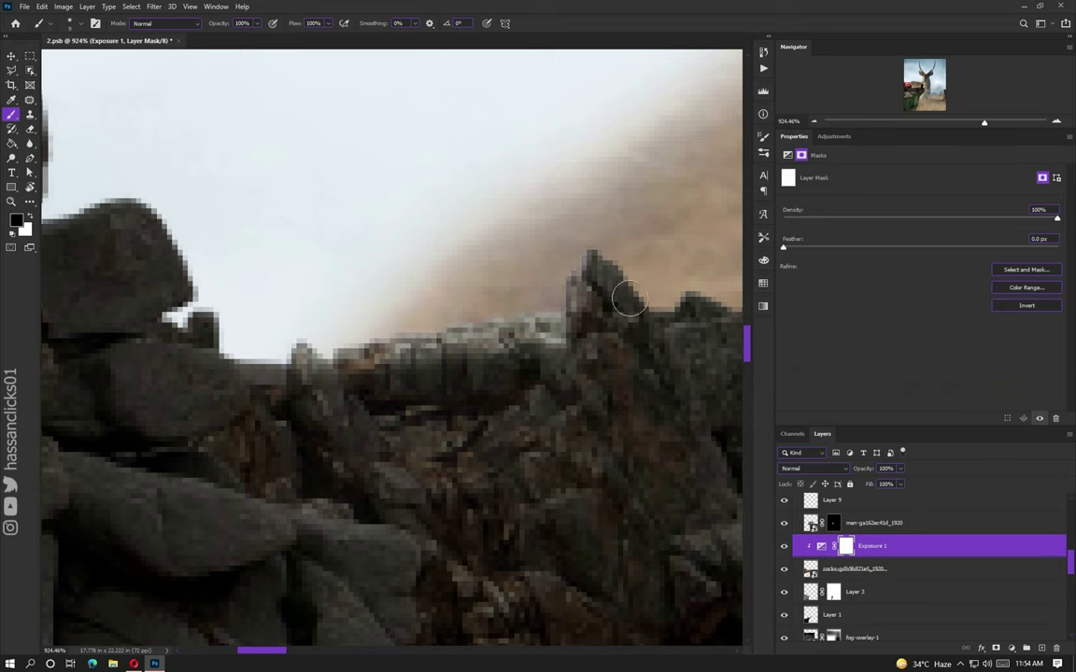
pyautogui.scroll(-3, 306, 283)
pyautogui.moveTo(280, 211); pyautogui.dragTo(289, 218)
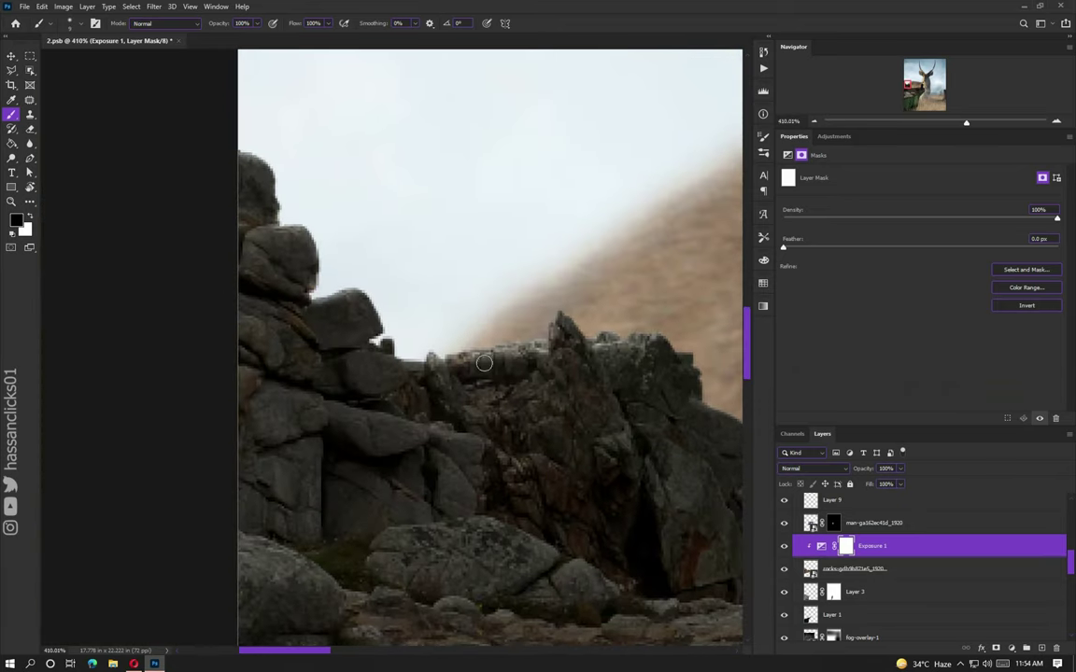
pyautogui.scroll(2, 433, 307)
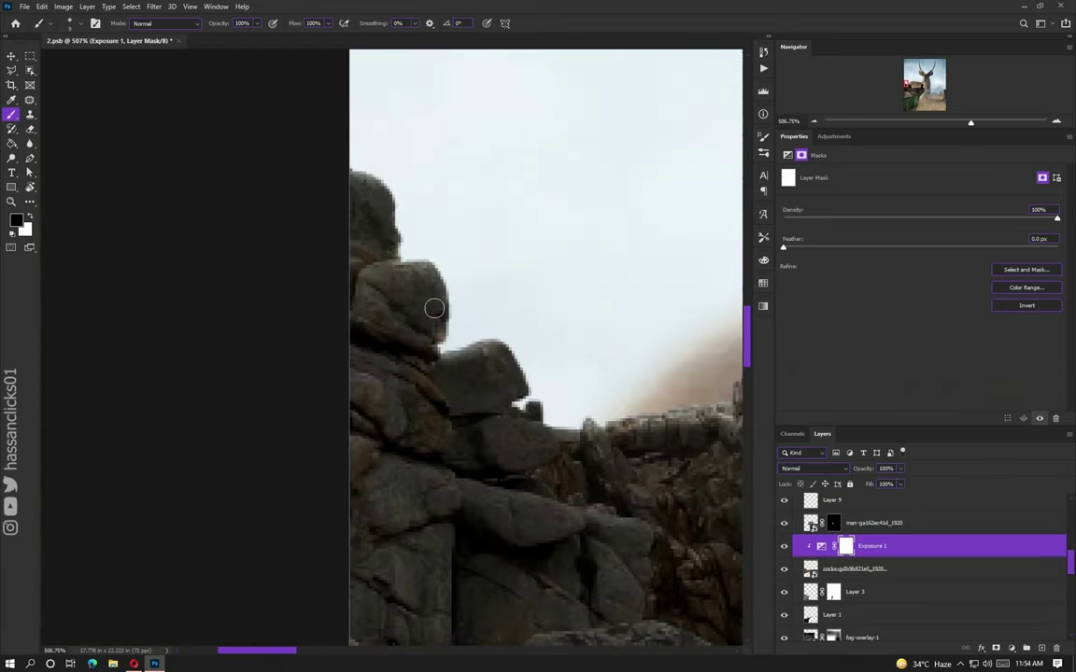
pyautogui.scroll(-1, 429, 448)
pyautogui.scroll(-1, 430, 448)
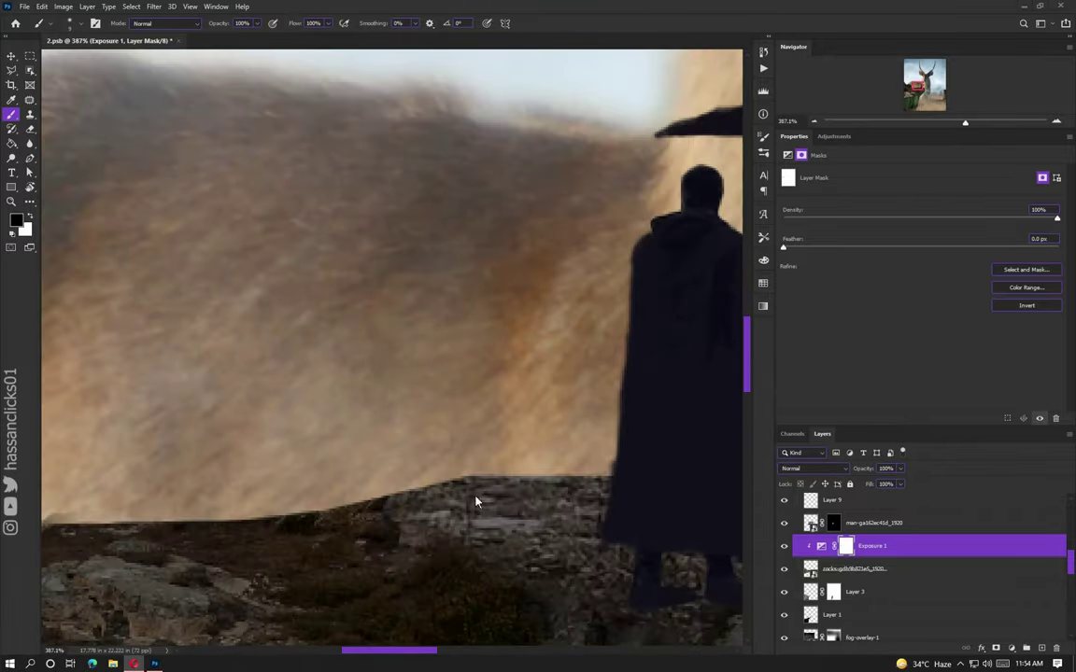
pyautogui.scroll(-1, 456, 490)
pyautogui.scroll(2, 455, 491)
pyautogui.scroll(-3, 448, 466)
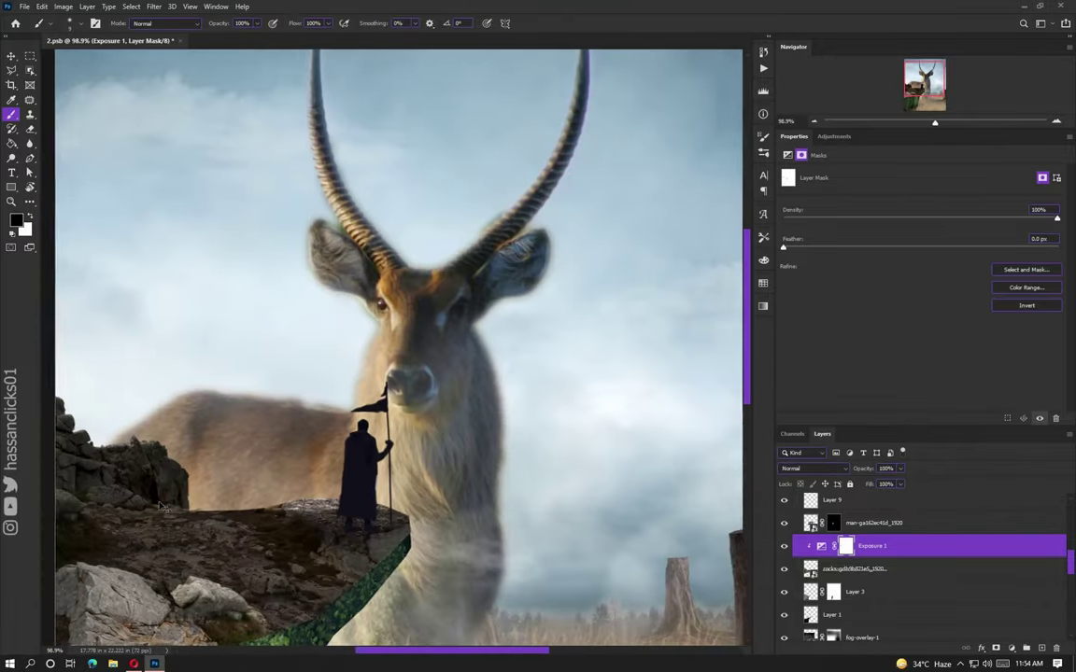
pyautogui.scroll(1, 443, 458)
pyautogui.scroll(2, 440, 446)
pyautogui.scroll(-2, 441, 447)
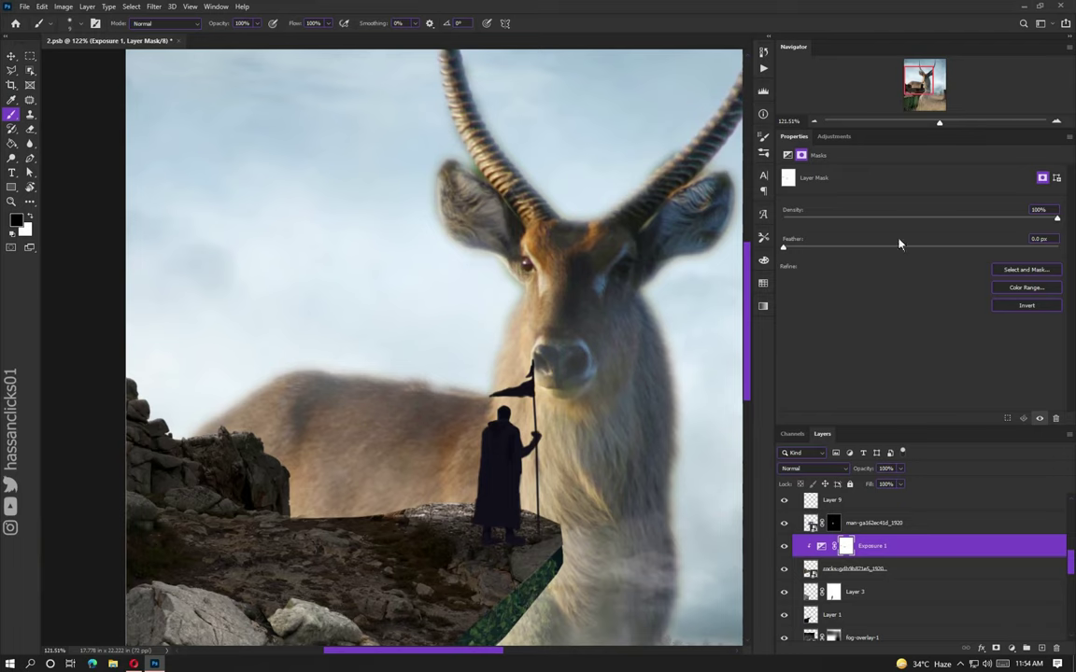
# Step: Add a Color Balance clipped to the rocks: Red +3, Green +4, Yellow -7
pyautogui.click(833, 136)
pyautogui.click(830, 175)
pyautogui.moveTo(905, 199); pyautogui.dragTo(892, 237)
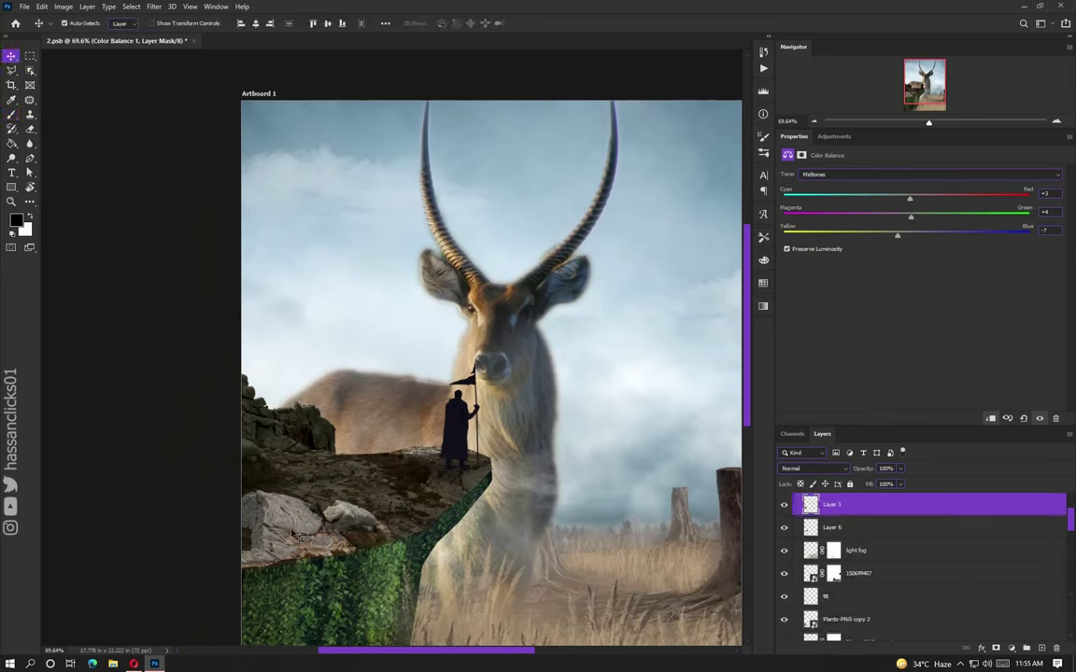
# Step: Convert Layer 5 and Layer 6 into one smart object and move it lower in the stack
pyautogui.keyDown('shift'); pyautogui.click(859, 527); pyautogui.keyUp('shift')
pyautogui.rightClick(859, 527)
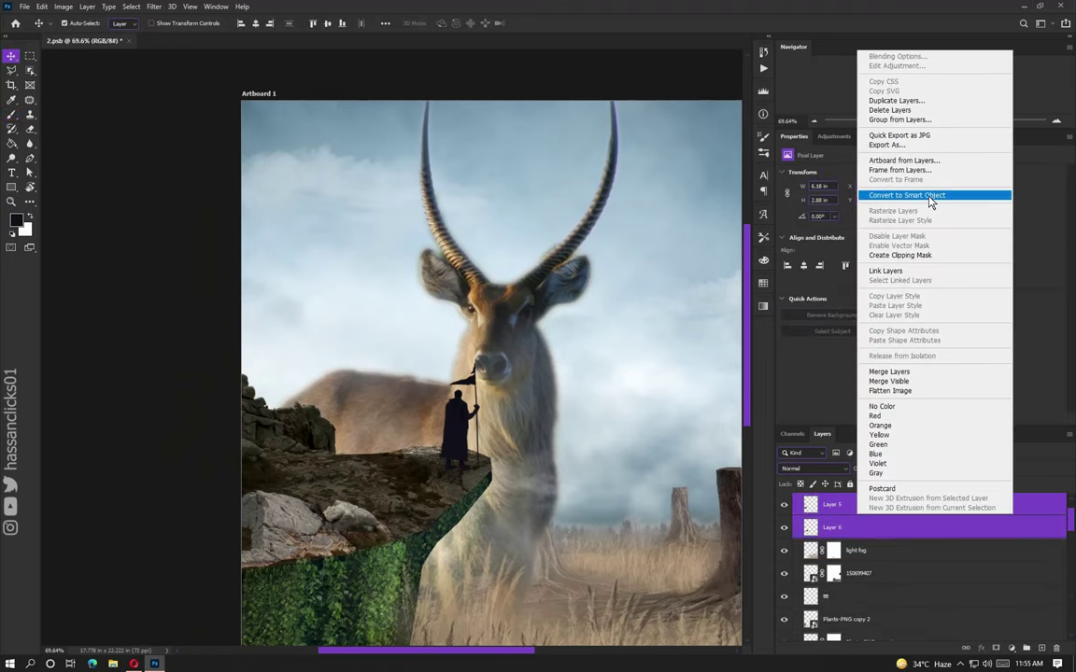
pyautogui.click(928, 196)
pyautogui.moveTo(856, 505)
pyautogui.mouseDown()
pyautogui.moveTo(856, 576)
pyautogui.moveTo(852, 558)
pyautogui.mouseUp()
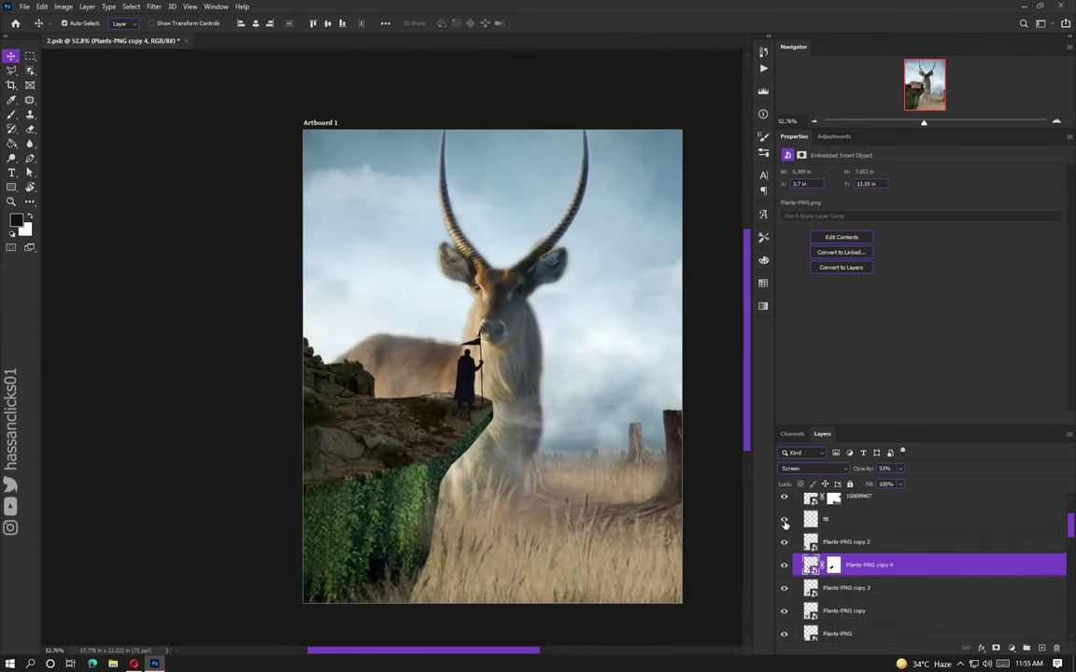
# Step: Combine the Plants layers into a single smart object
pyautogui.scroll(-1, 789, 592)
pyautogui.keyDown('shift'); pyautogui.click(858, 602); pyautogui.keyUp('shift')
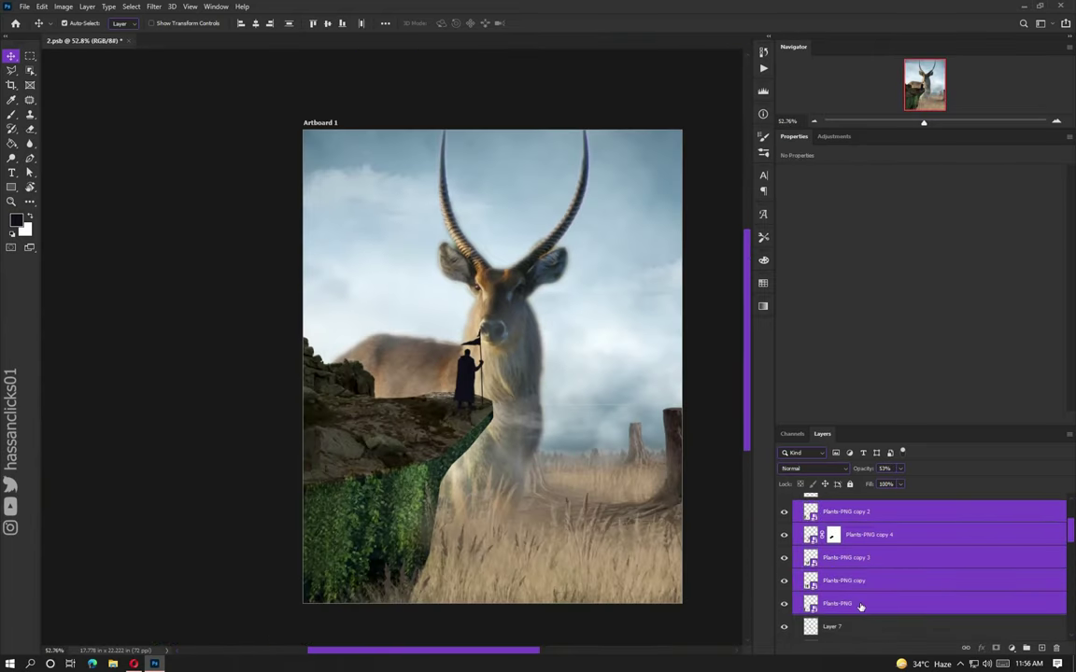
pyautogui.rightClick(859, 560)
pyautogui.click(896, 298)
pyautogui.scroll(1, 539, 460)
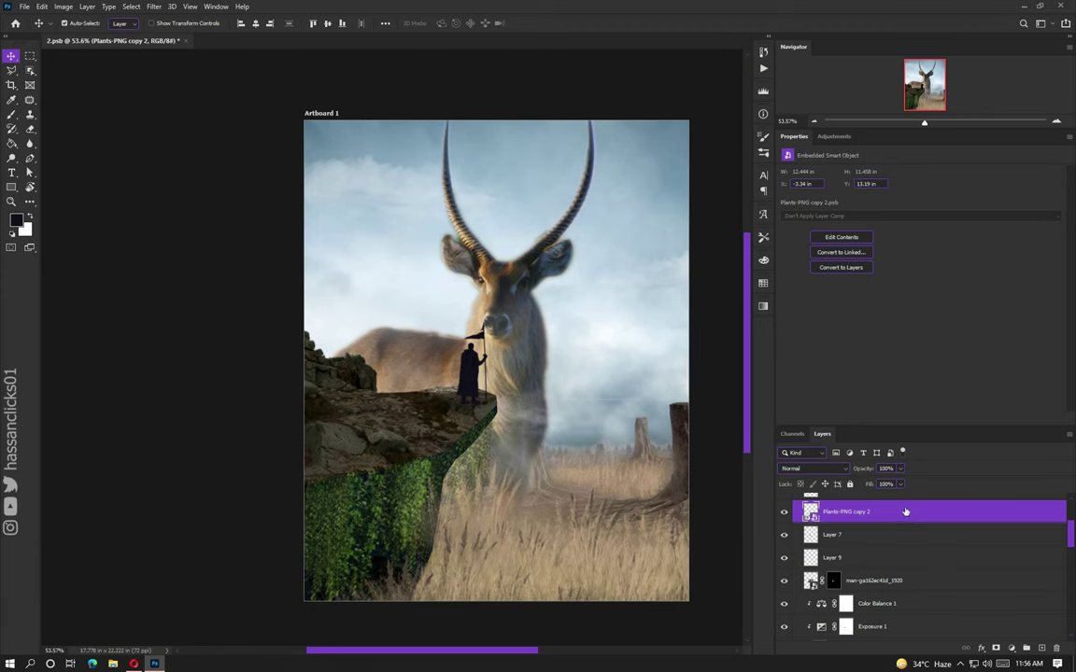
# Step: Darken the vines with a clipped Exposure adjustment at -2.10
pyautogui.click(834, 136)
pyautogui.click(854, 163)
pyautogui.moveTo(919, 200); pyautogui.dragTo(890, 201)
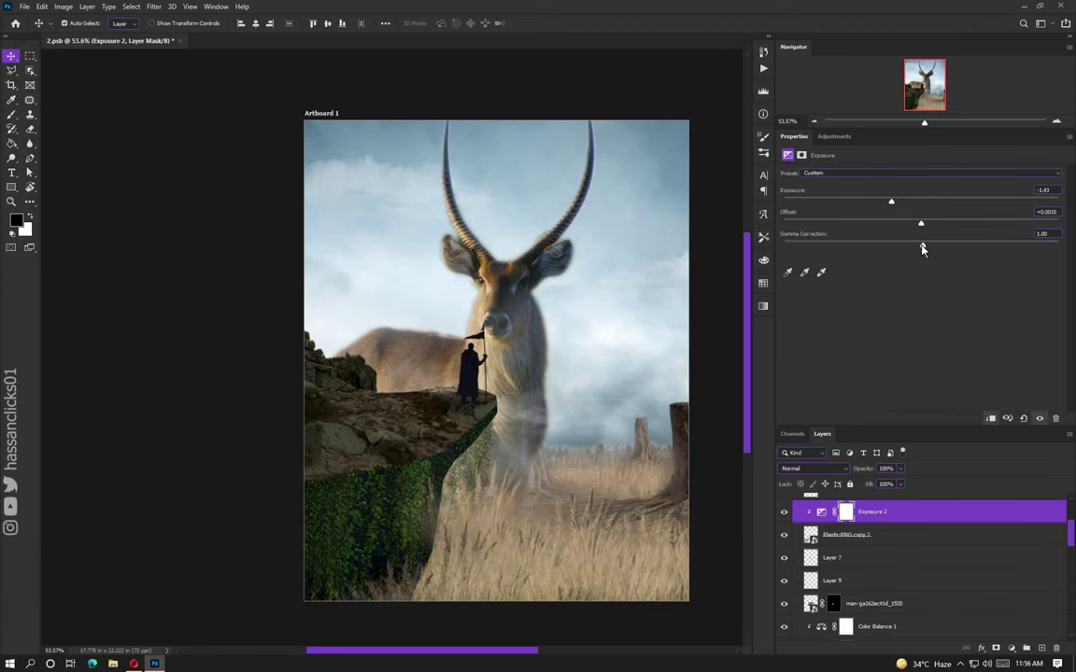
pyautogui.scroll(-3, 337, 383)
pyautogui.scroll(6, 338, 383)
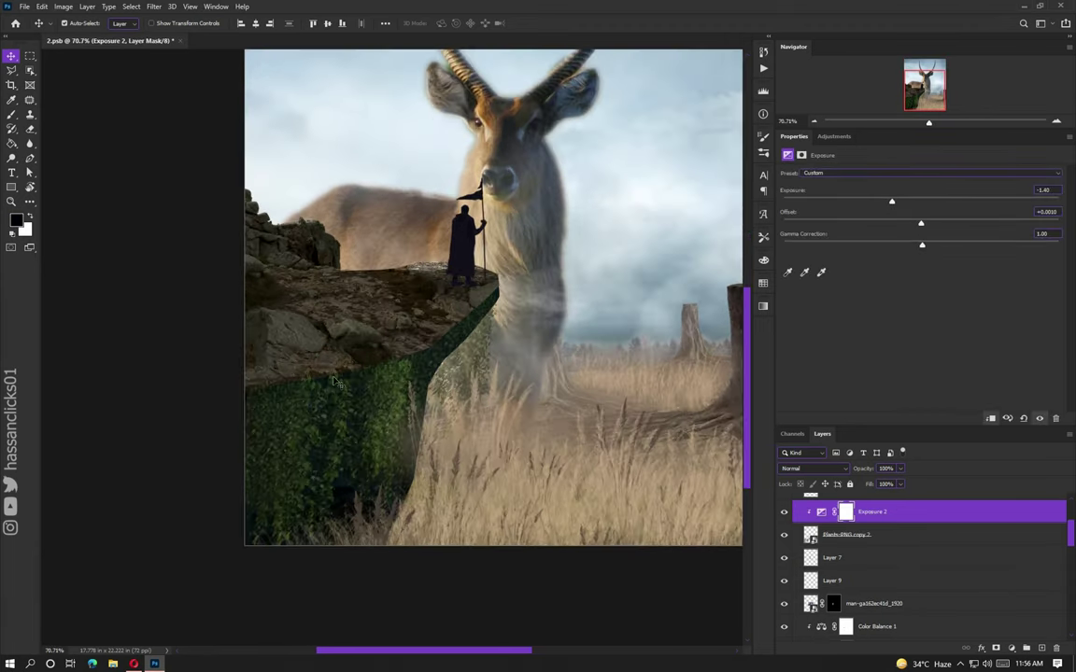
pyautogui.scroll(-2, 710, 370)
pyautogui.scroll(1, 680, 389)
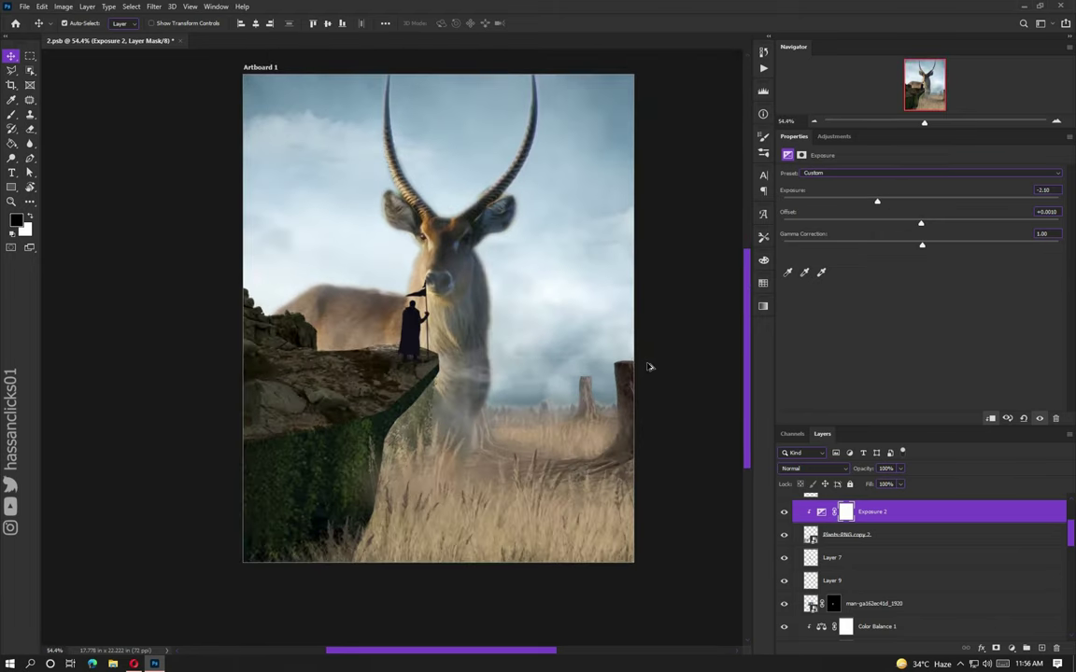
pyautogui.scroll(1, 648, 366)
pyautogui.scroll(2, 629, 360)
pyautogui.scroll(1, 512, 444)
pyautogui.scroll(-2, 413, 413)
# Step: Add a clipped Exposure 3 to the impala waterbuck layer with an inverted black mask
pyautogui.click(413, 413)
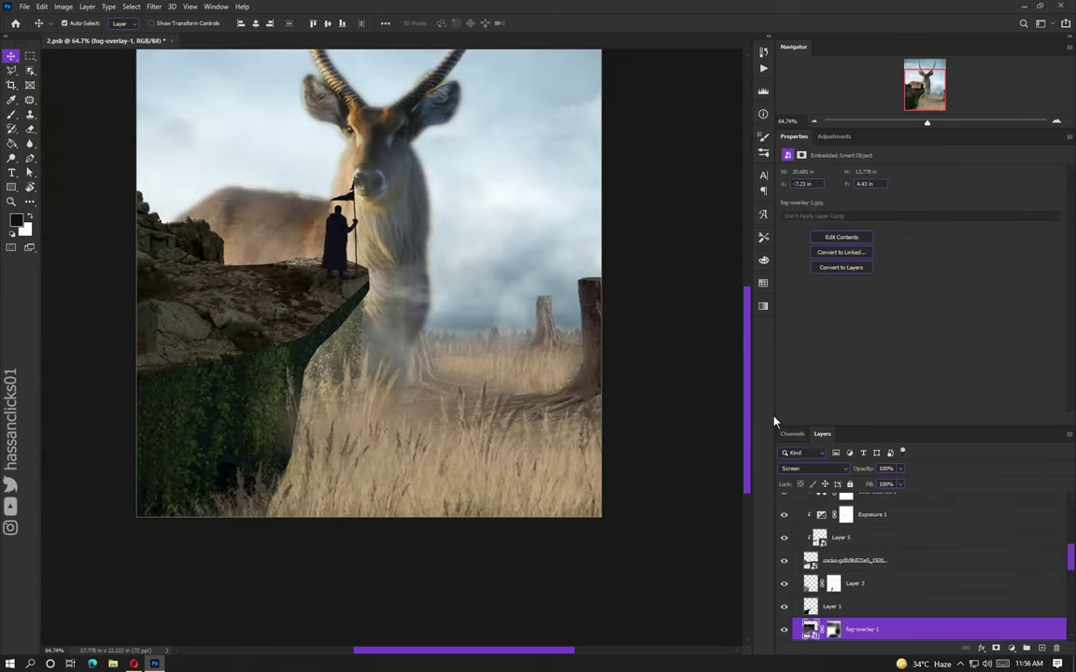
pyautogui.scroll(-1, 911, 540)
pyautogui.click(833, 136)
pyautogui.click(873, 159)
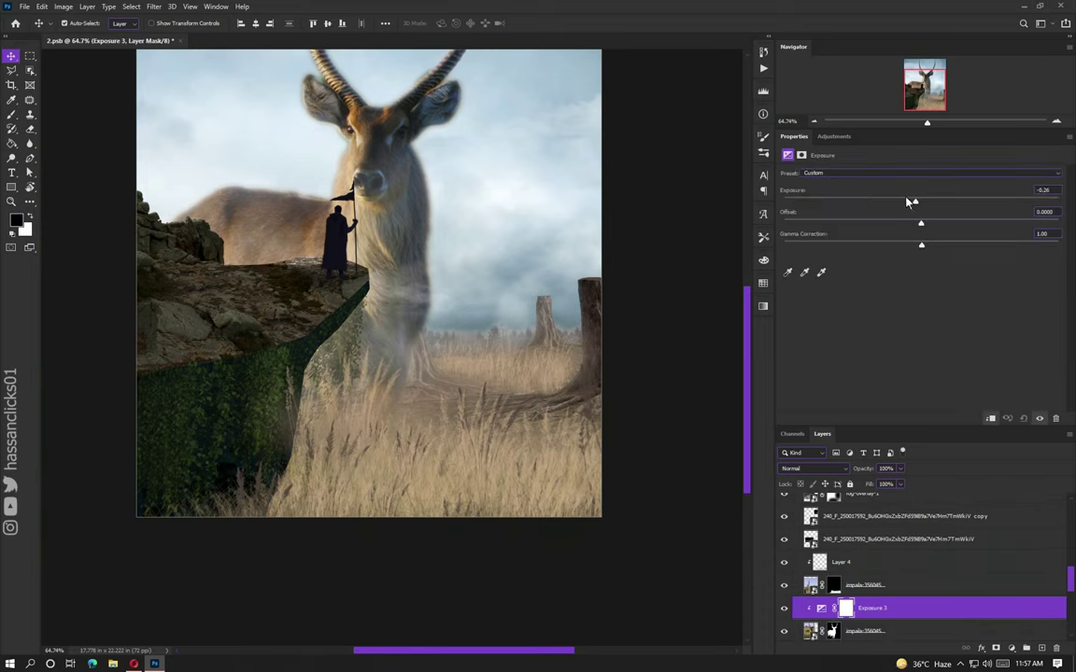
pyautogui.moveTo(920, 202)
pyautogui.mouseDown()
pyautogui.moveTo(900, 201)
pyautogui.moveTo(921, 202)
pyautogui.mouseUp()
pyautogui.click(847, 608)
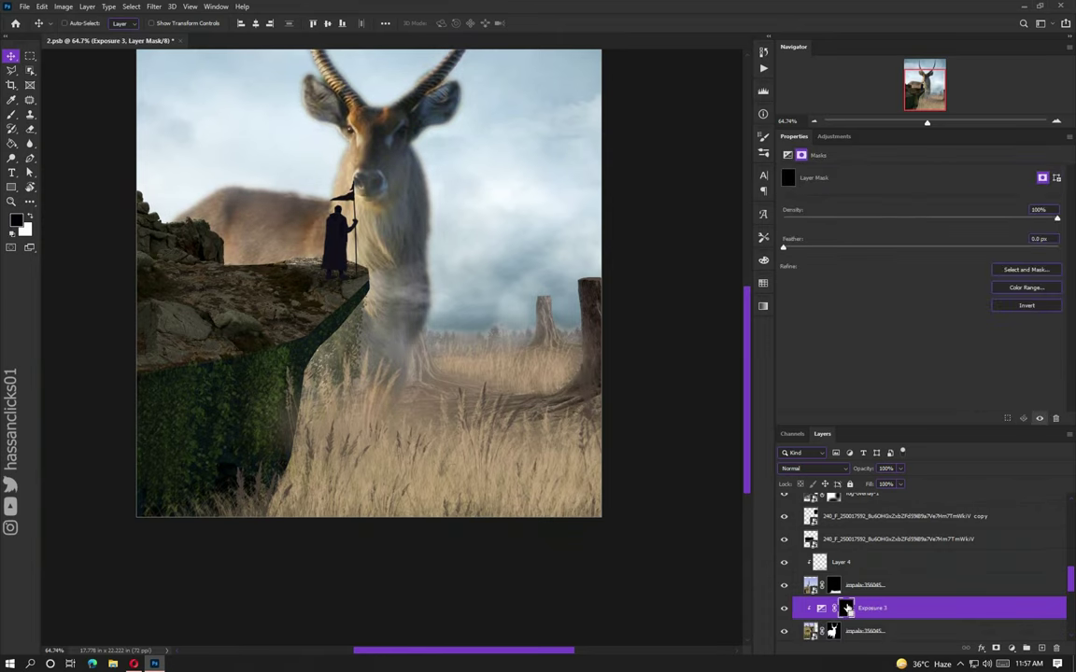
pyautogui.click(358, 247)
pyautogui.scroll(3, 358, 247)
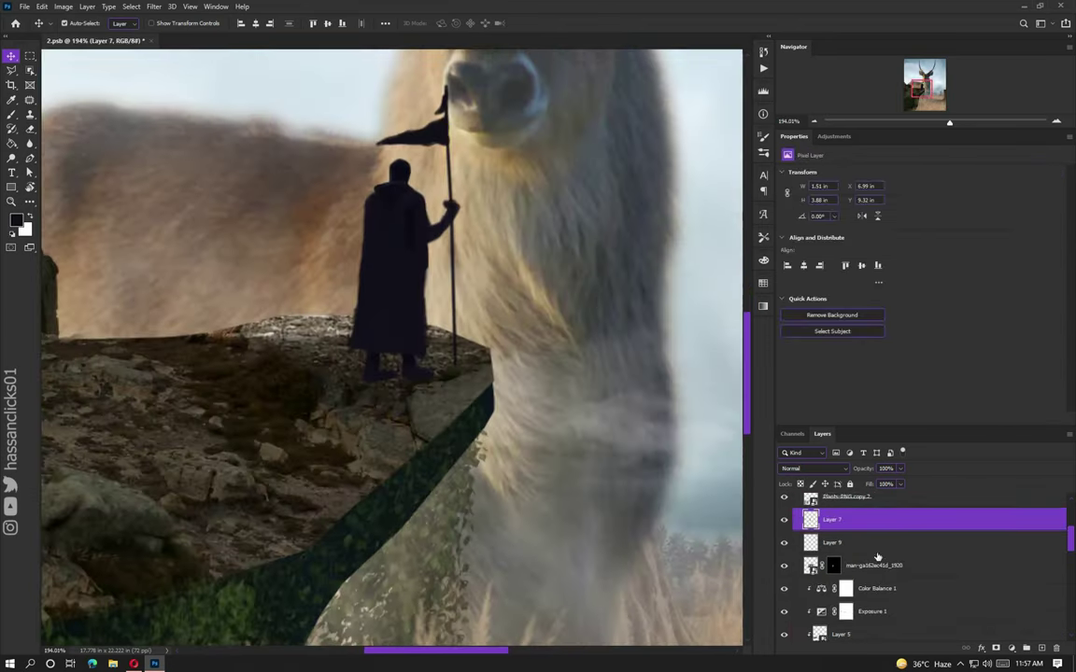
# Step: Convert Layer 7 and the man layer into a smart object named 'guy'
pyautogui.moveTo(831, 519); pyautogui.dragTo(831, 553)
pyautogui.rightClick(841, 542)
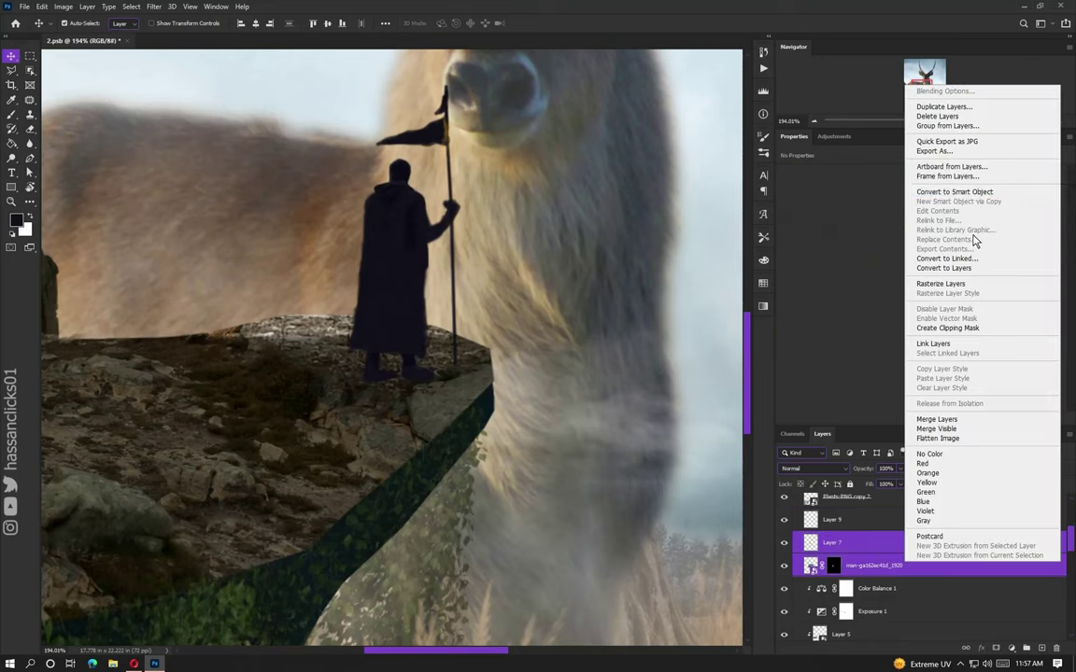
pyautogui.click(887, 207)
pyautogui.doubleClick(832, 541)
pyautogui.write('guy')
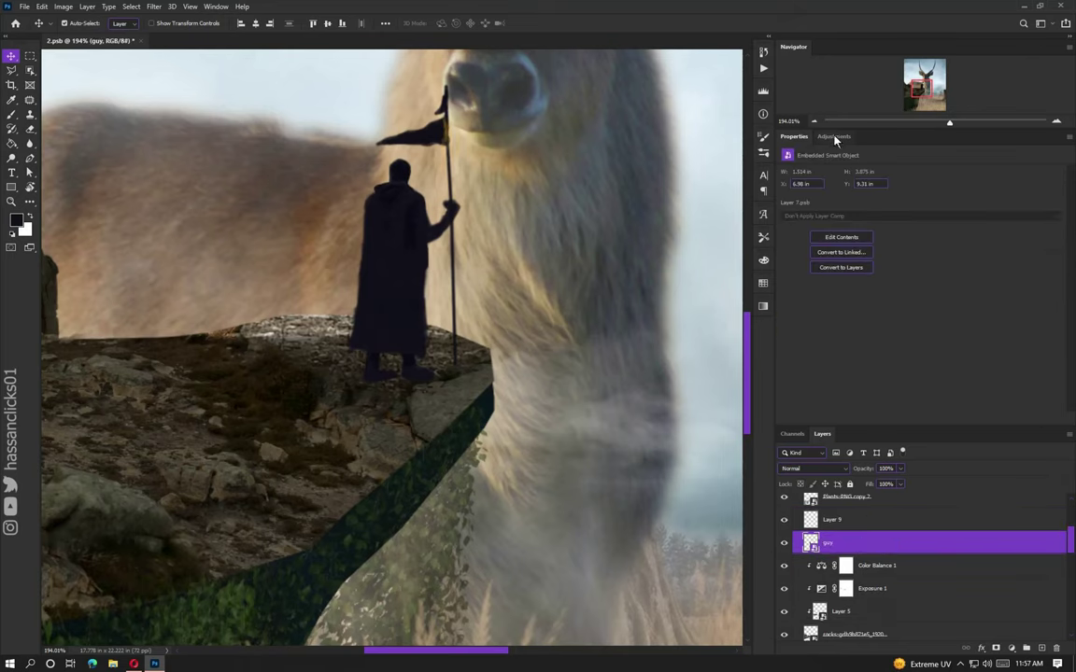
# Step: Add a clipped Color Balance (Red +13) at 78% opacity plus a new clipped Layer 10
pyautogui.click(836, 140)
pyautogui.click(821, 185)
pyautogui.moveTo(905, 199); pyautogui.dragTo(913, 198)
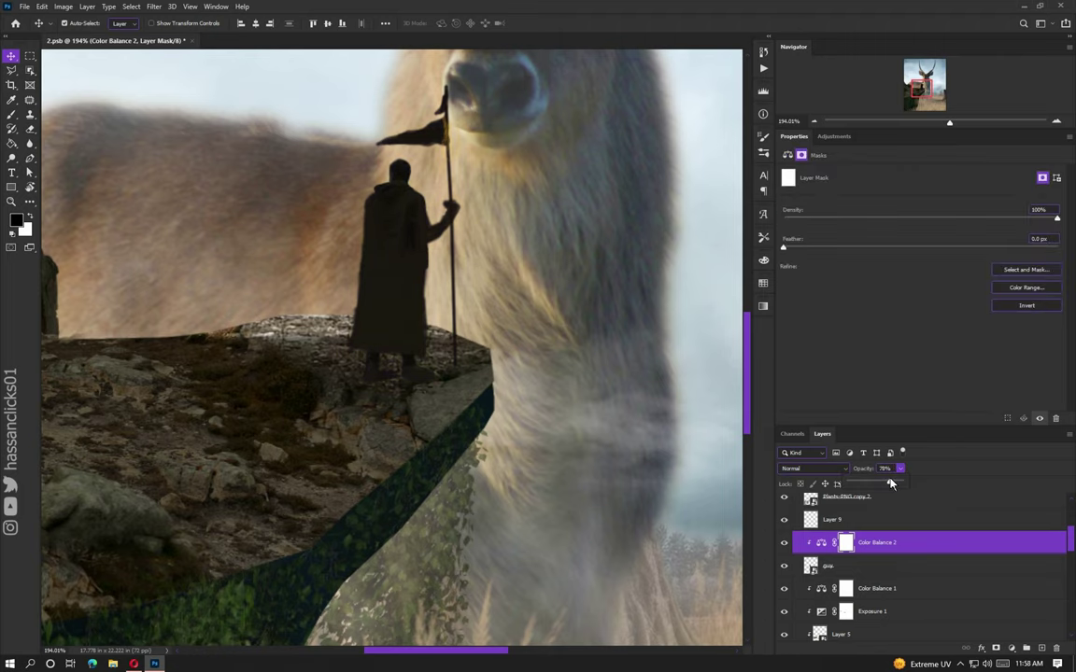
pyautogui.hotkey('ctrl', 'shift', 'alt', 'n')
pyautogui.scroll(5, 411, 176)
# Step: Sample a light tan from the background as the painting colour
pyautogui.press('i')
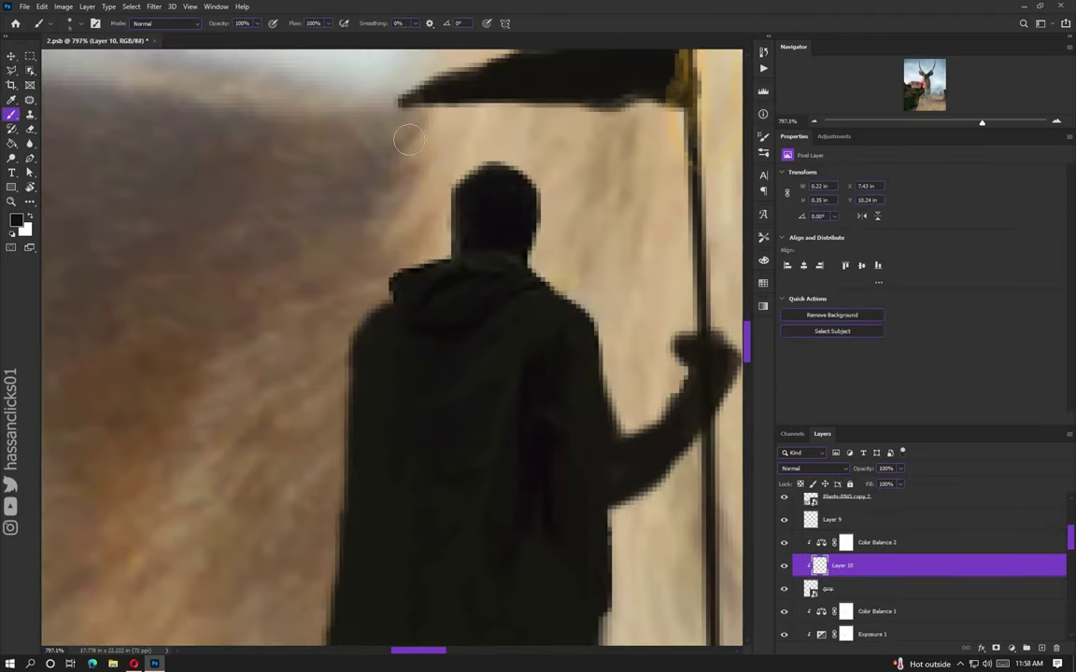
pyautogui.scroll(5, 466, 173)
pyautogui.click(16, 221)
pyautogui.click(448, 166)
pyautogui.press('Return')
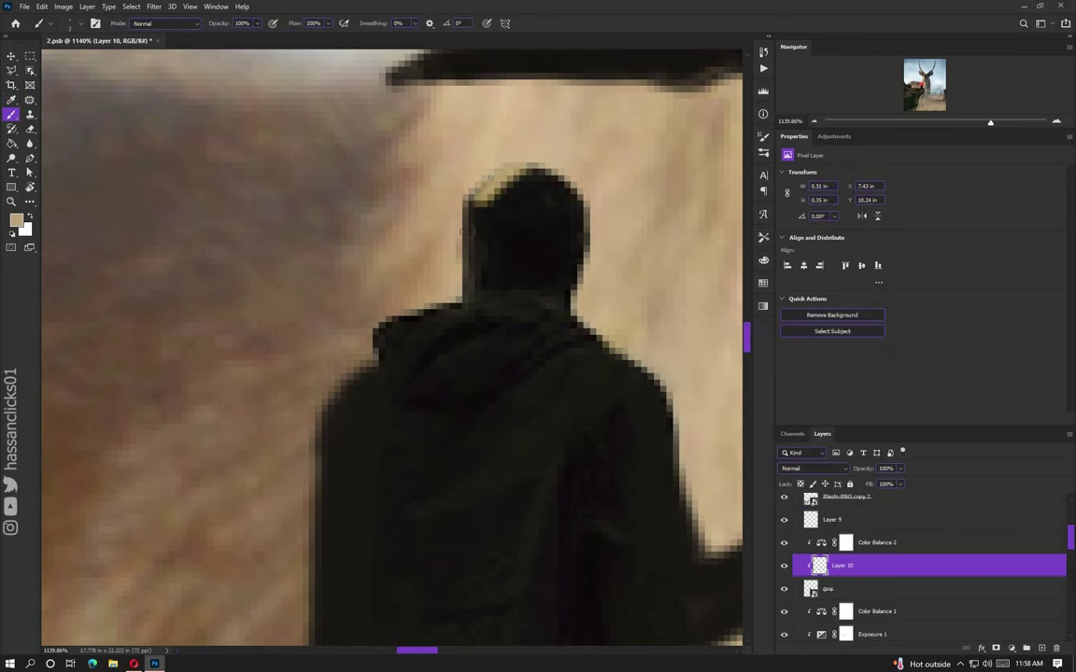
pyautogui.press('b')
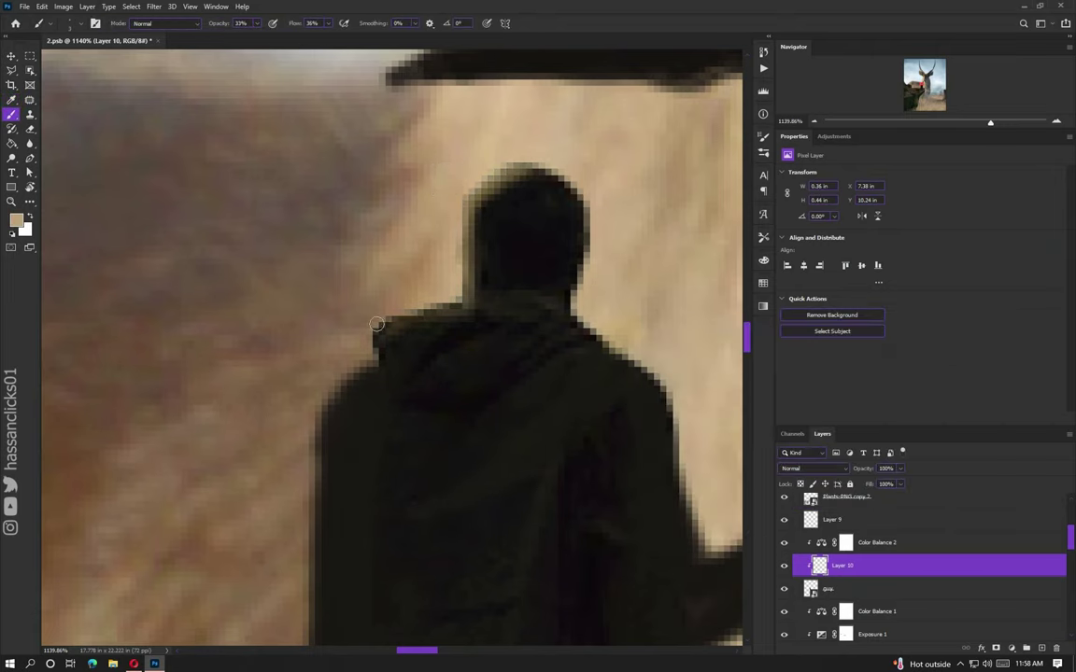
# Step: Paint tan rim light down the figure's left edge from shoulder to feet
pyautogui.moveTo(338, 375); pyautogui.dragTo(325, 623)
pyautogui.scroll(-5, 325, 623)
pyautogui.scroll(4, 379, 367)
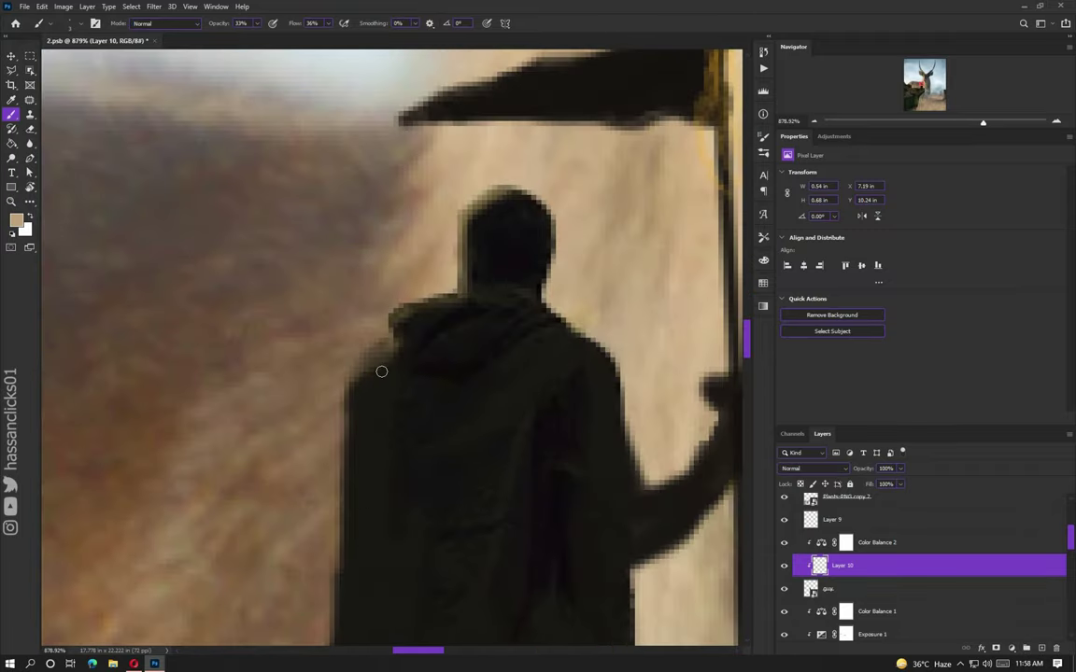
pyautogui.moveTo(379, 367)
pyautogui.mouseDown()
pyautogui.moveTo(353, 512)
pyautogui.moveTo(346, 637)
pyautogui.mouseUp()
pyautogui.scroll(-2, 346, 638)
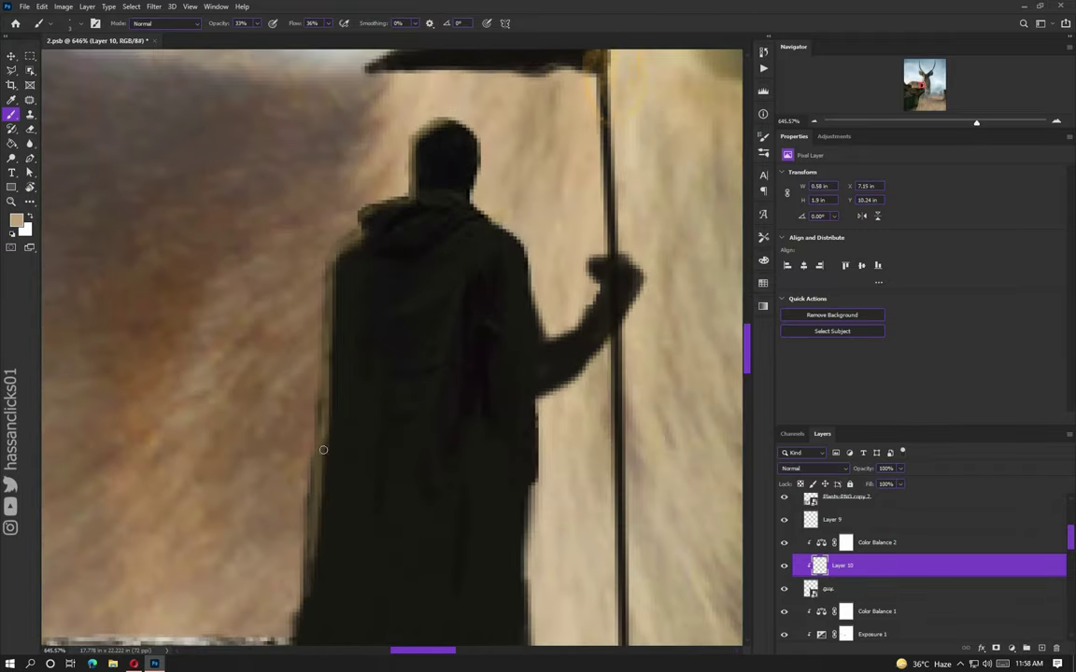
pyautogui.scroll(-5, 340, 605)
pyautogui.scroll(5, 380, 627)
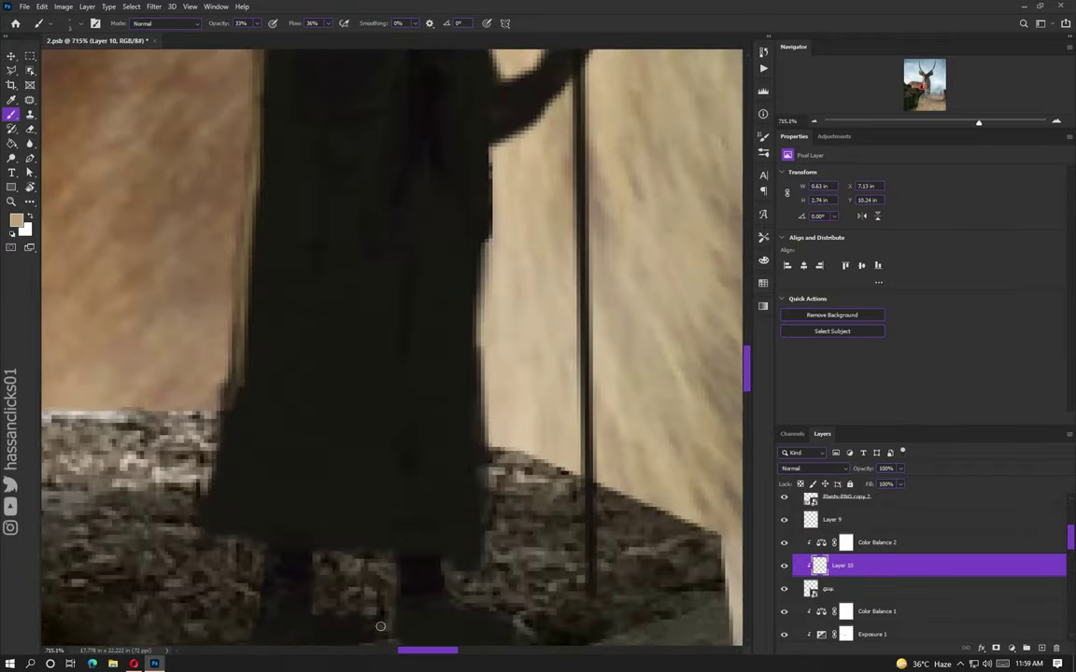
pyautogui.scroll(-5, 682, 360)
pyautogui.scroll(6, 681, 359)
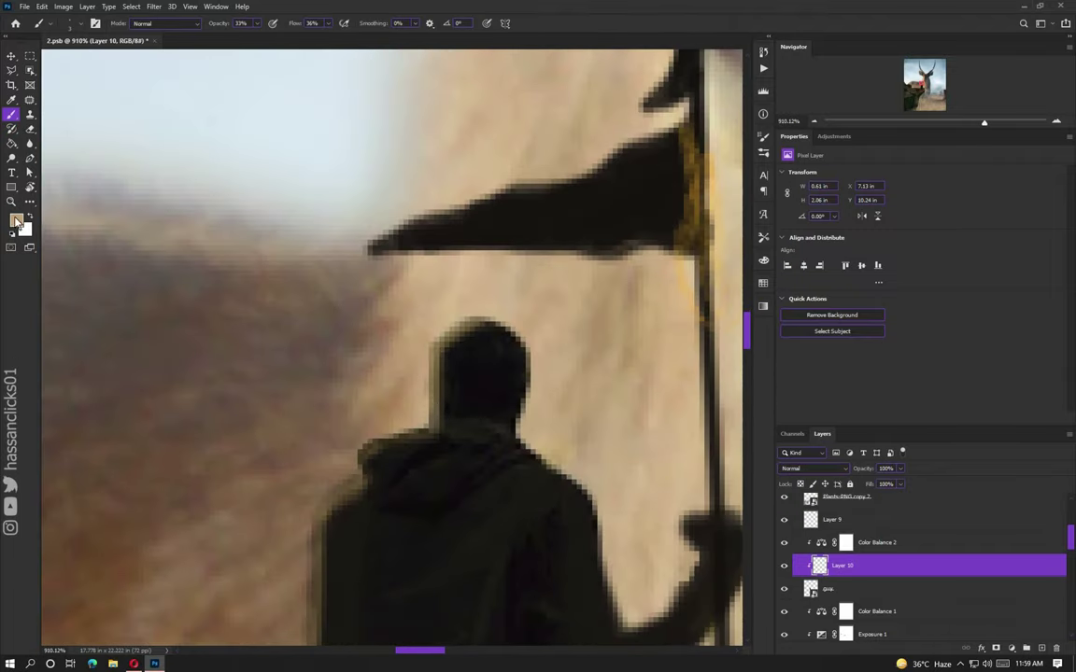
pyautogui.moveTo(448, 322)
pyautogui.mouseDown()
pyautogui.moveTo(442, 432)
pyautogui.moveTo(373, 447)
pyautogui.moveTo(350, 472)
pyautogui.moveTo(317, 639)
pyautogui.mouseUp()
pyautogui.scroll(-3, 364, 638)
pyautogui.moveTo(294, 439); pyautogui.dragTo(282, 560)
pyautogui.scroll(-3, 367, 522)
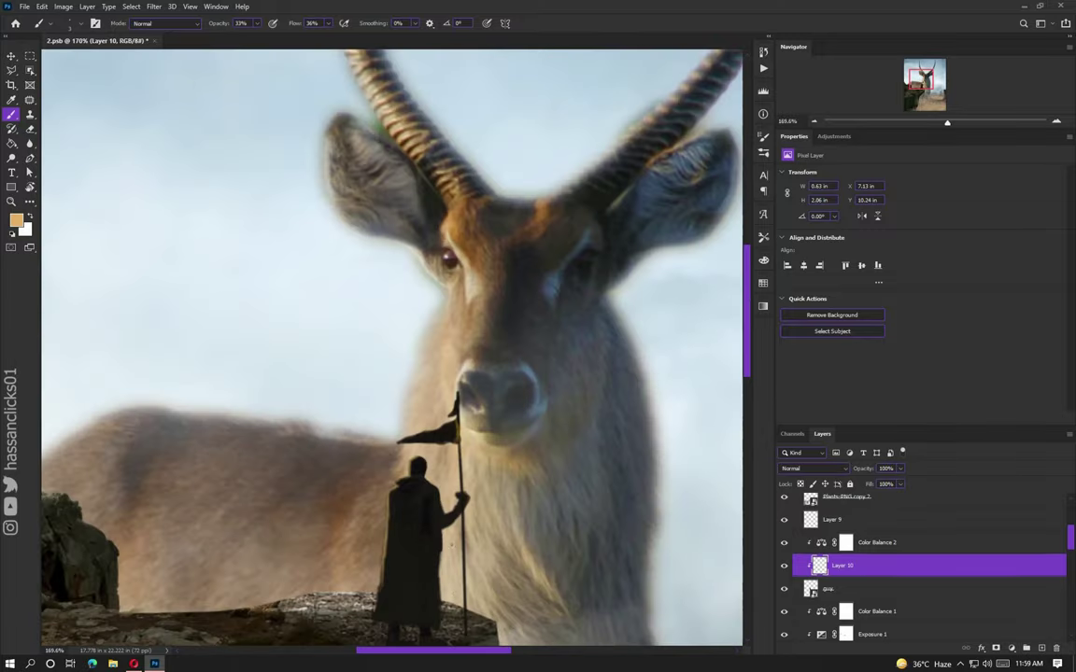
pyautogui.scroll(4, 364, 462)
pyautogui.scroll(-1, 365, 463)
# Step: Lower the brush opacity and flow for subtler rim-light strokes
pyautogui.moveTo(252, 23); pyautogui.dragTo(233, 37)
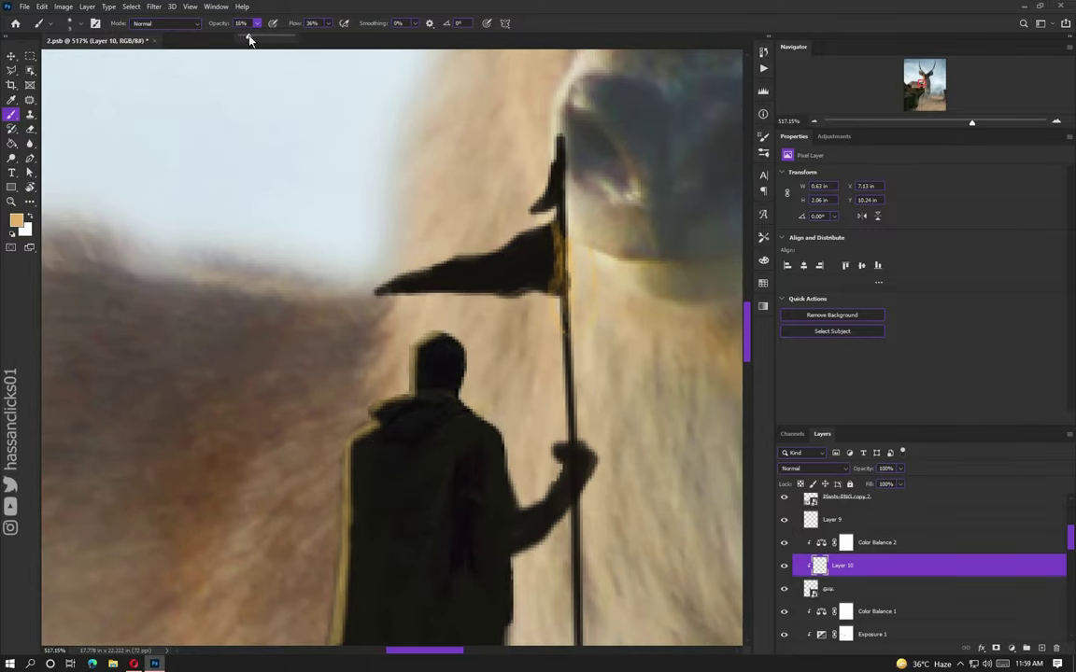
pyautogui.moveTo(327, 22); pyautogui.dragTo(317, 39)
pyautogui.scroll(-2, 350, 467)
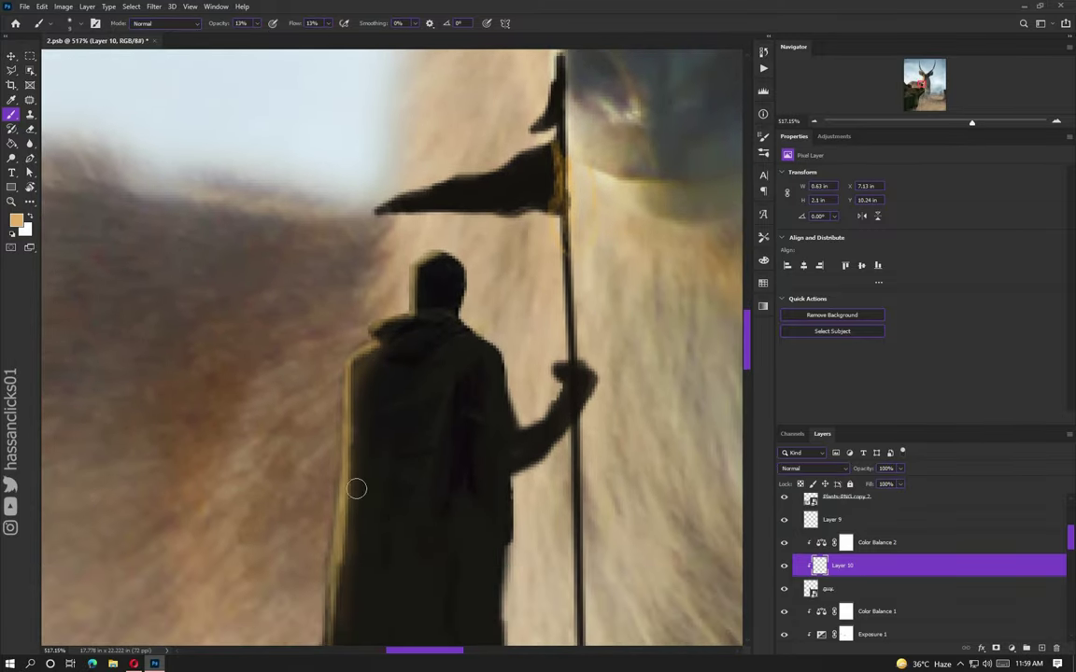
pyautogui.scroll(-5, 370, 373)
pyautogui.scroll(2, 442, 563)
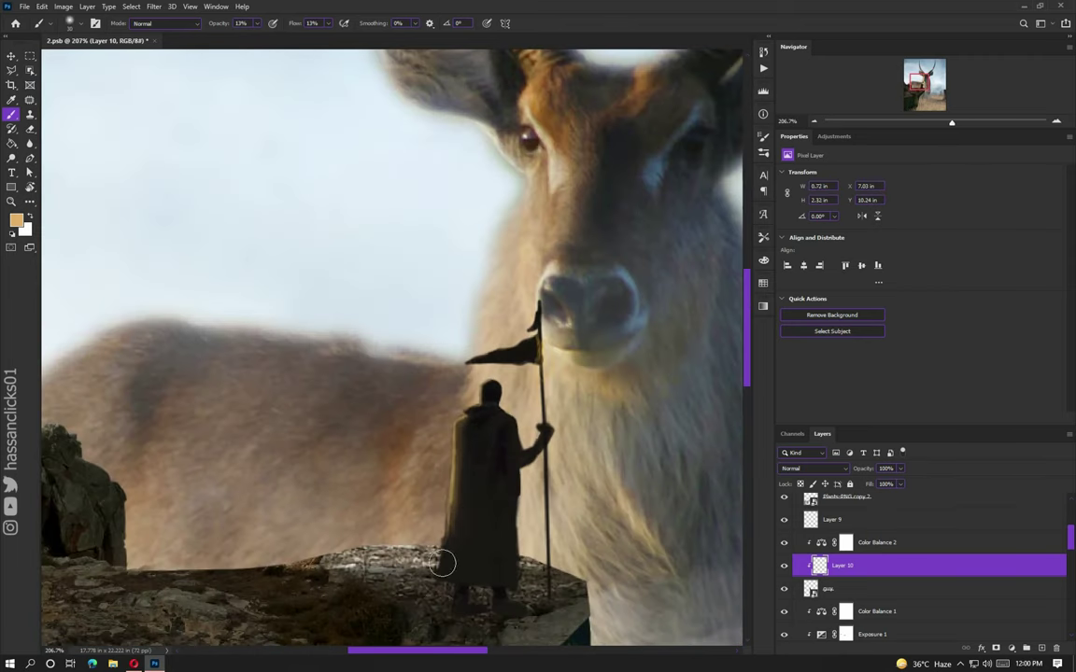
pyautogui.scroll(-1, 327, 611)
# Step: Add a Vibrance adjustment layer above the rocks layer and invert its mask to black
pyautogui.press('v')
pyautogui.click(373, 579)
pyautogui.scroll(3, 467, 467)
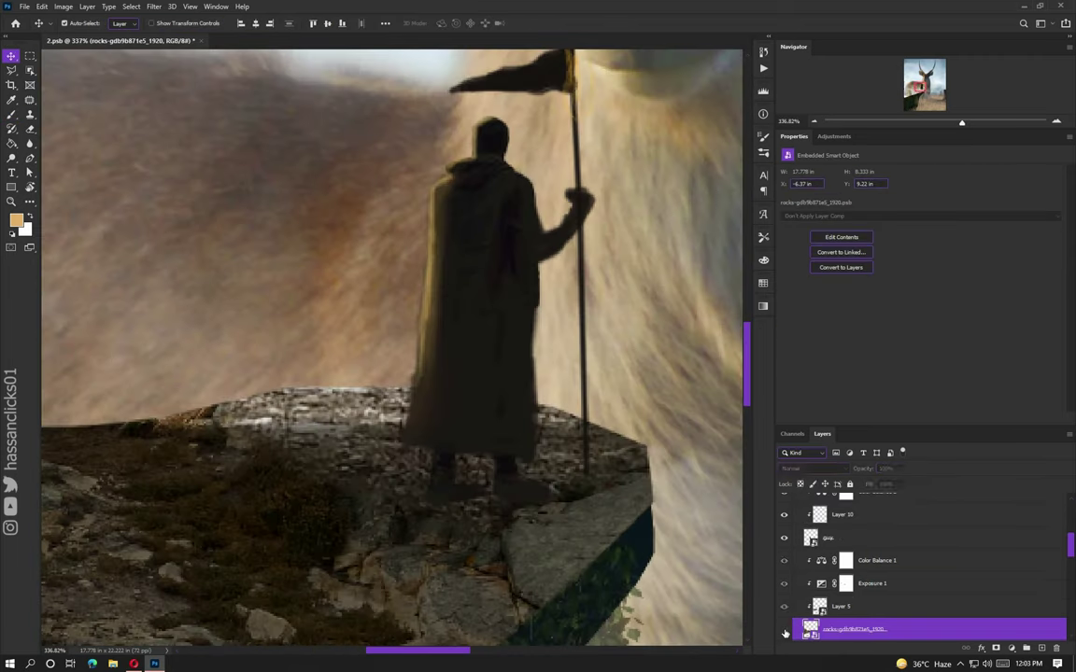
pyautogui.click(834, 136)
pyautogui.click(861, 164)
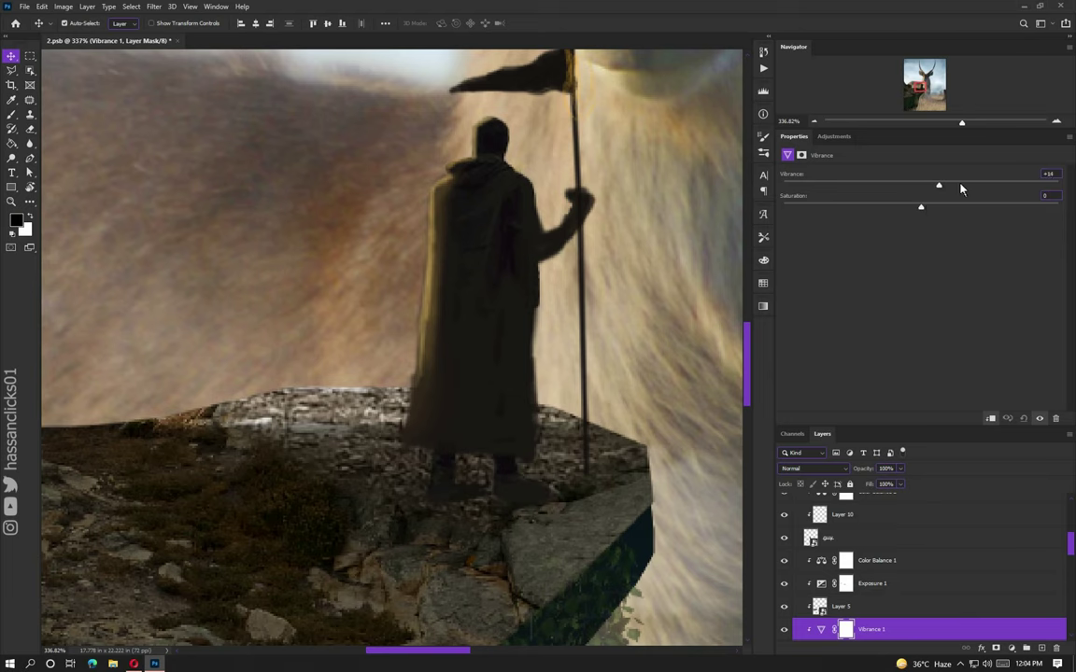
pyautogui.click(801, 155)
pyautogui.hotkey('ctrl', 'i')
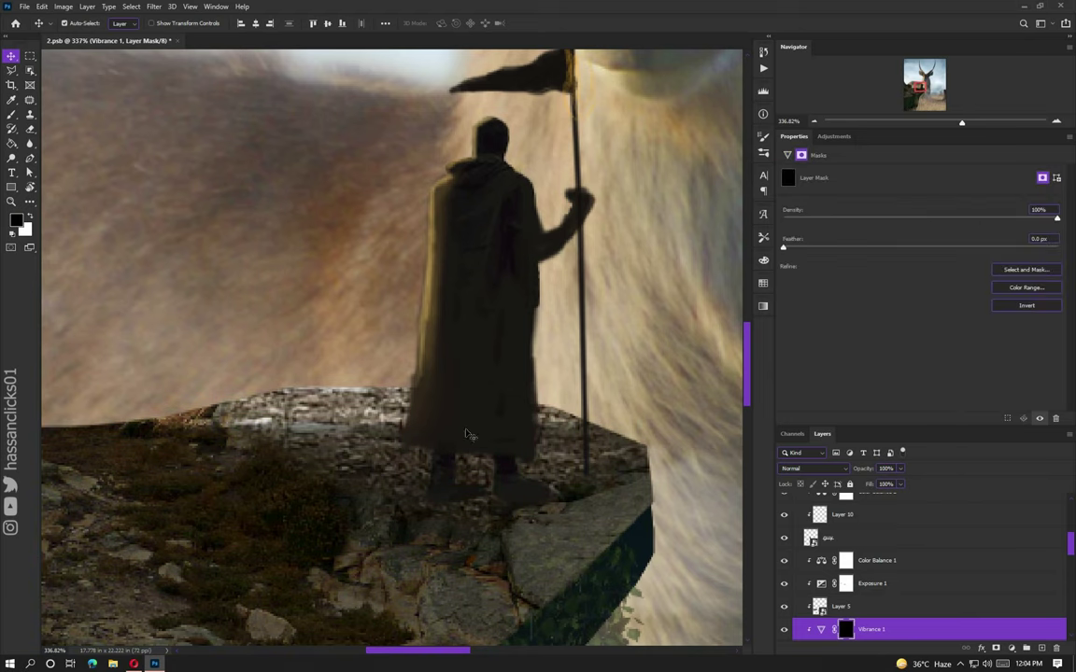
# Step: Set the Brush to full opacity and full flow for painting the mask
pyautogui.press('b')
pyautogui.scroll(2, 408, 406)
pyautogui.scroll(1, 408, 406)
pyautogui.click(267, 35)
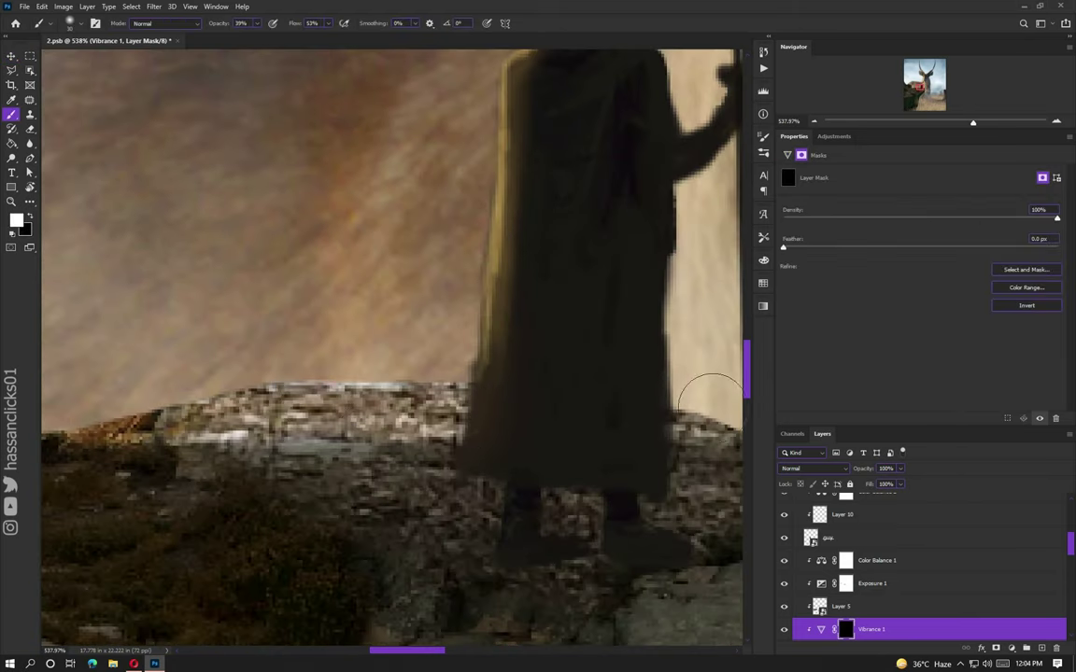
pyautogui.scroll(-5, 222, 400)
pyautogui.scroll(5, 268, 367)
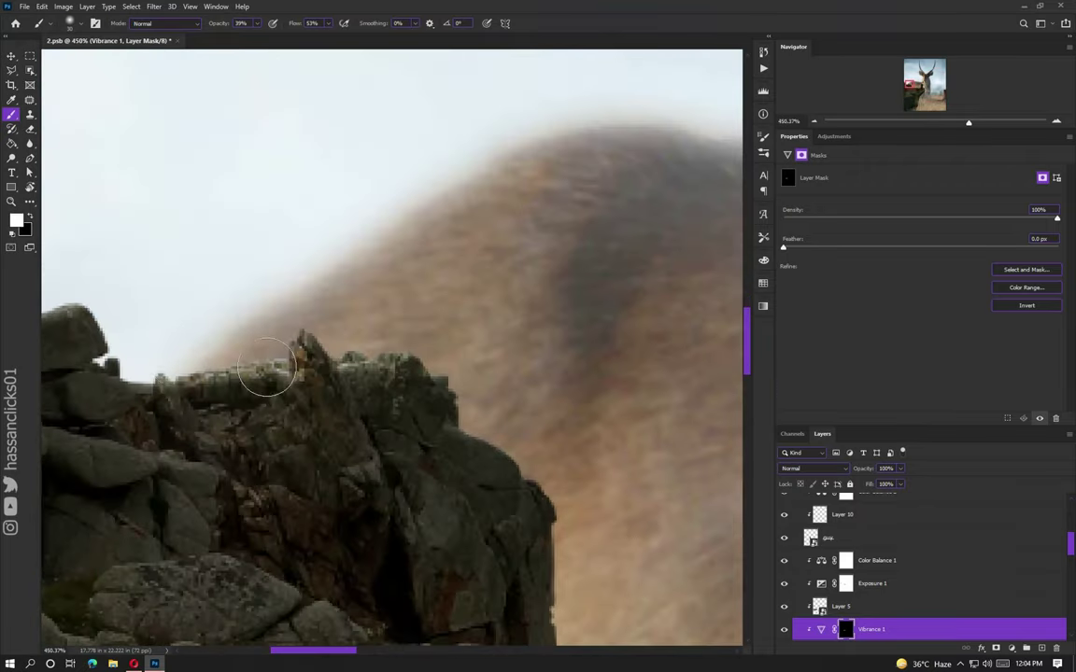
pyautogui.scroll(1, 127, 357)
pyautogui.press('0')
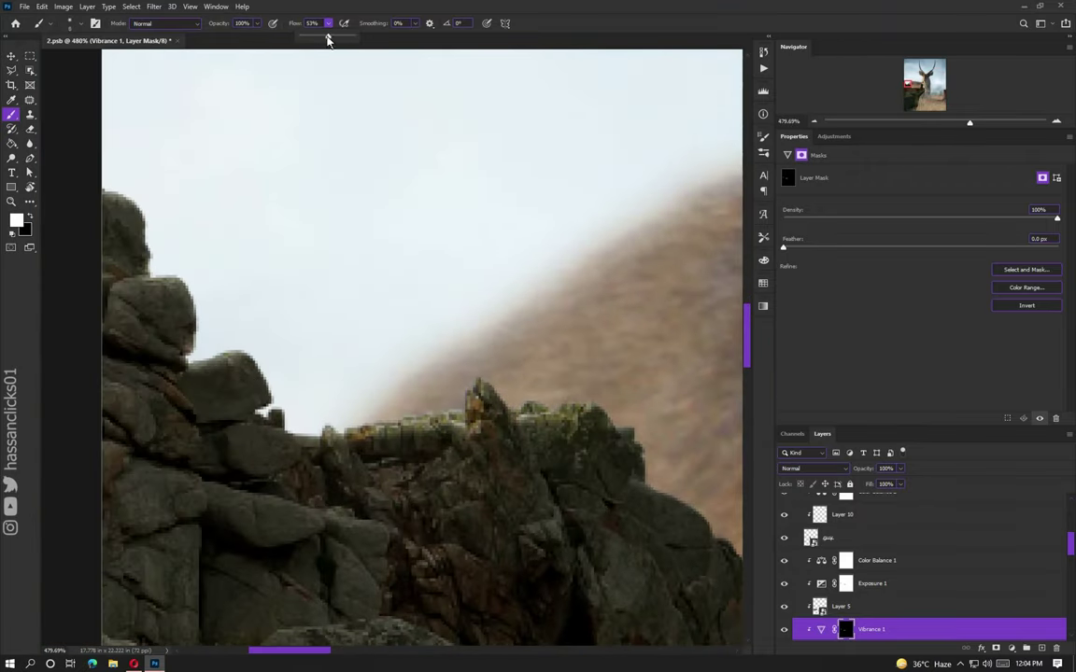
pyautogui.hotkey('shift', '0')
pyautogui.hscroll(-2, 232, 288)
pyautogui.hscroll(-3, 269, 228)
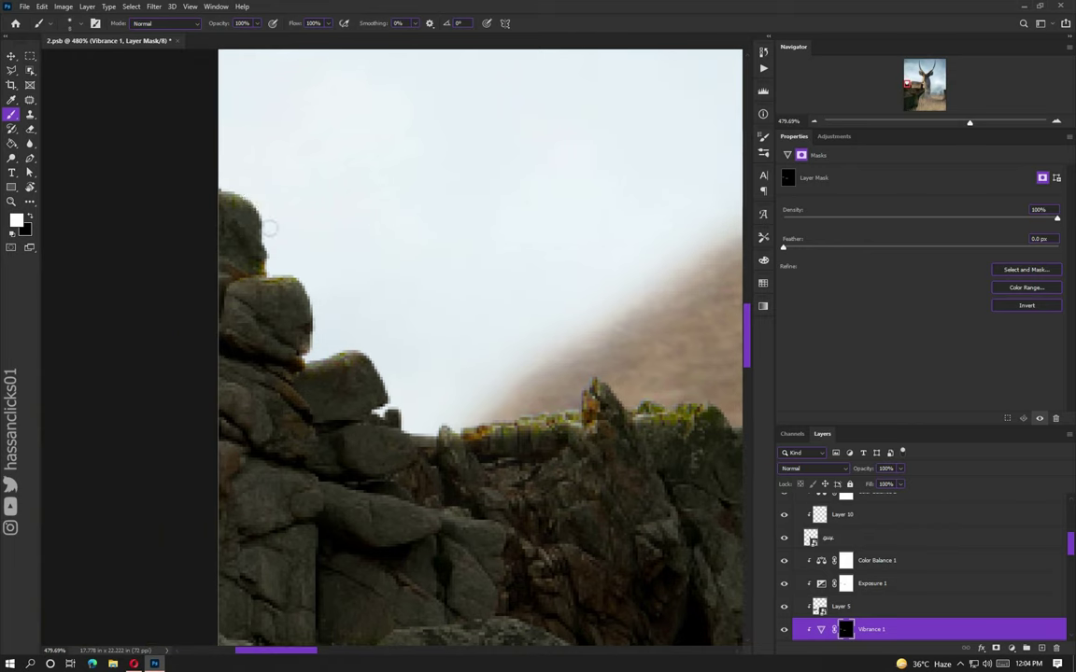
pyautogui.scroll(-5, 390, 376)
# Step: Select the light fog layer and hide both fog overlay layers to compare
pyautogui.scroll(-3, 265, 323)
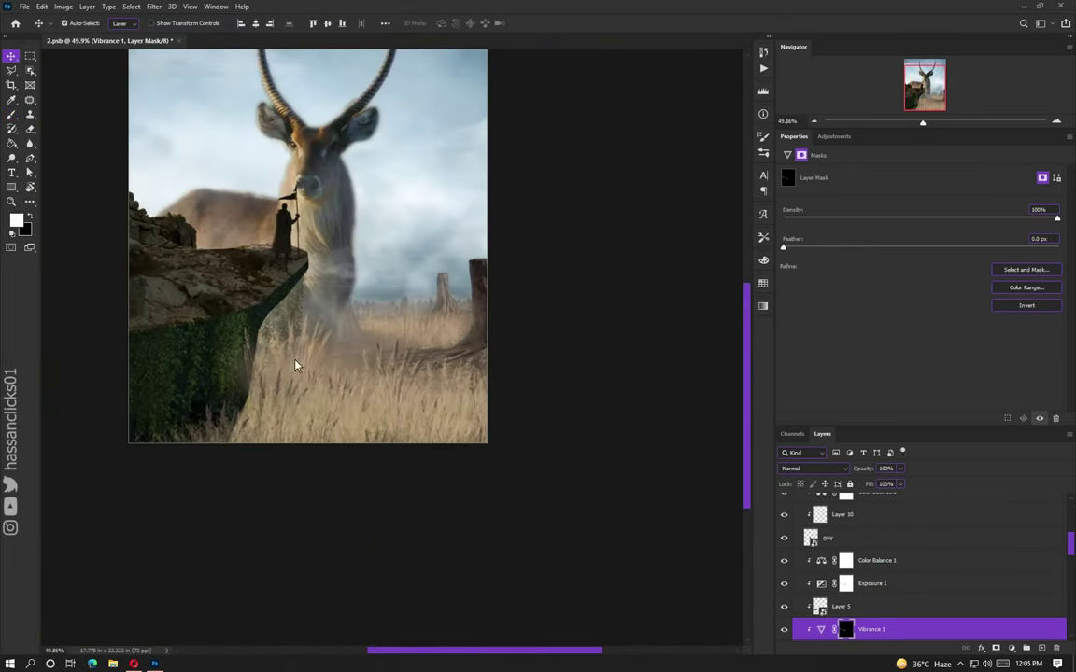
pyautogui.press('v')
pyautogui.scroll(-2, 796, 598)
pyautogui.scroll(5, 796, 598)
pyautogui.click(810, 504)
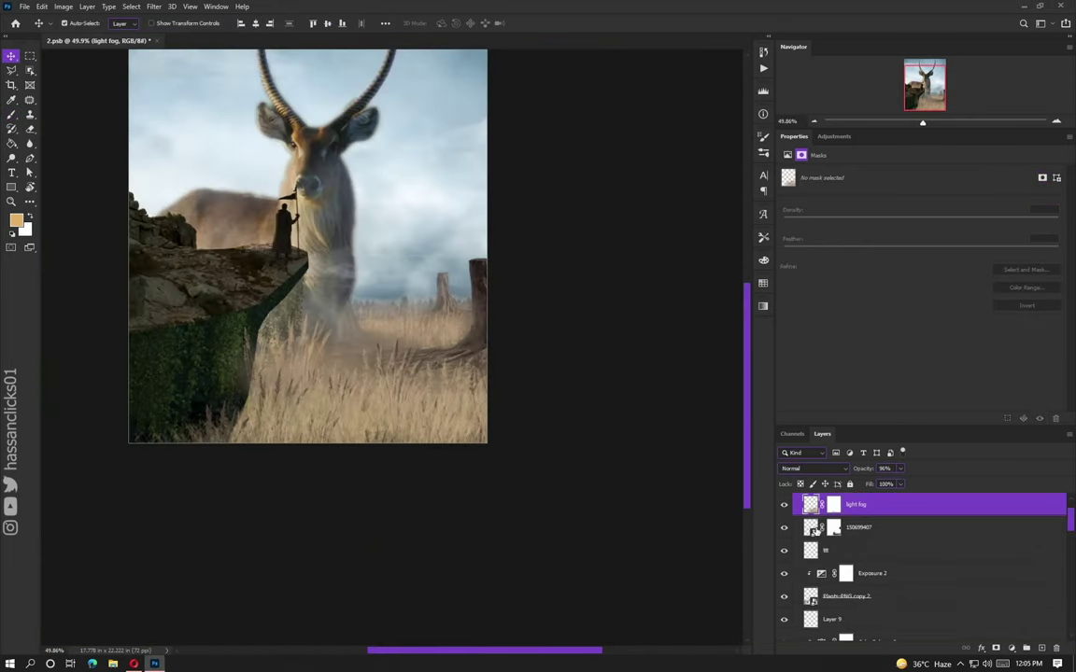
pyautogui.scroll(-5, 887, 579)
pyautogui.click(783, 606)
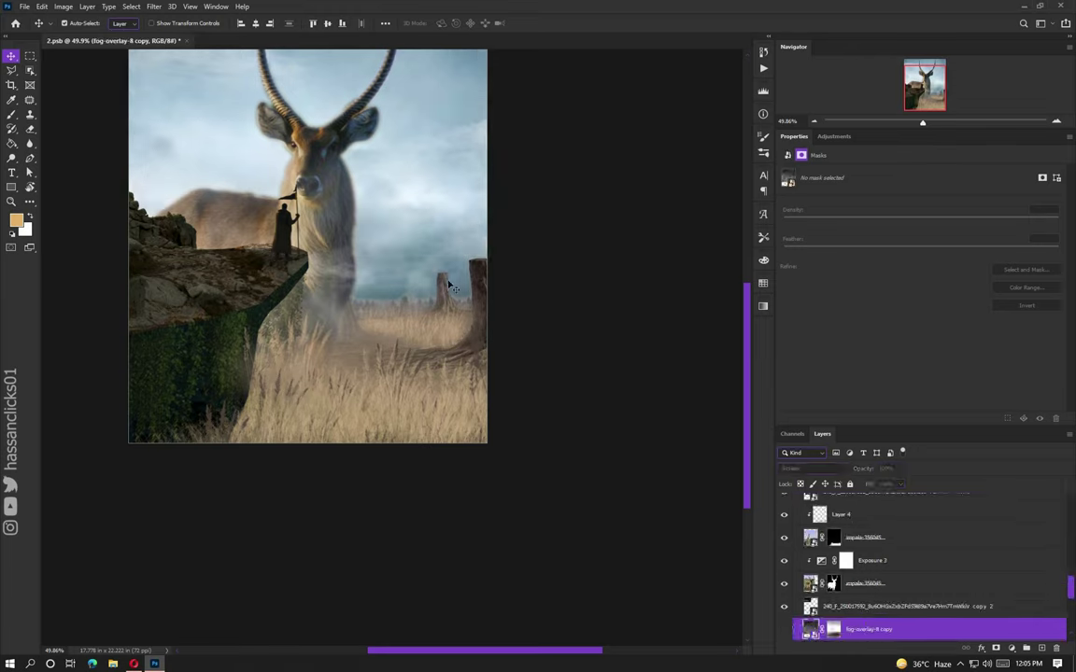
pyautogui.click(784, 630)
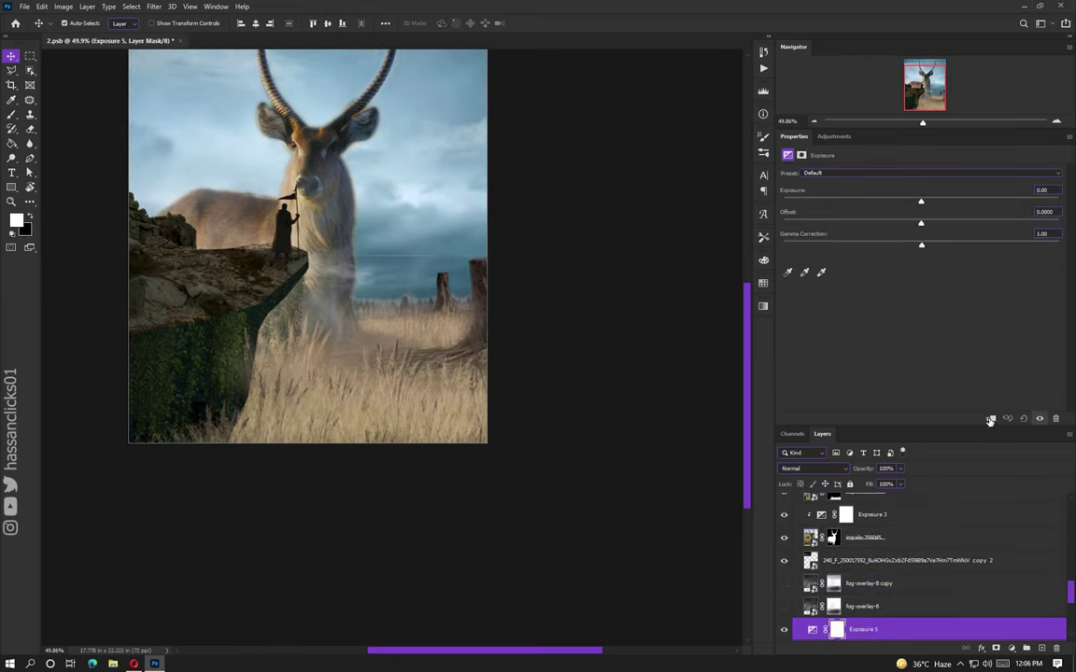
# Step: Add an Exposure adjustment clipped to the layer below
pyautogui.moveTo(921, 202); pyautogui.dragTo(901, 204)
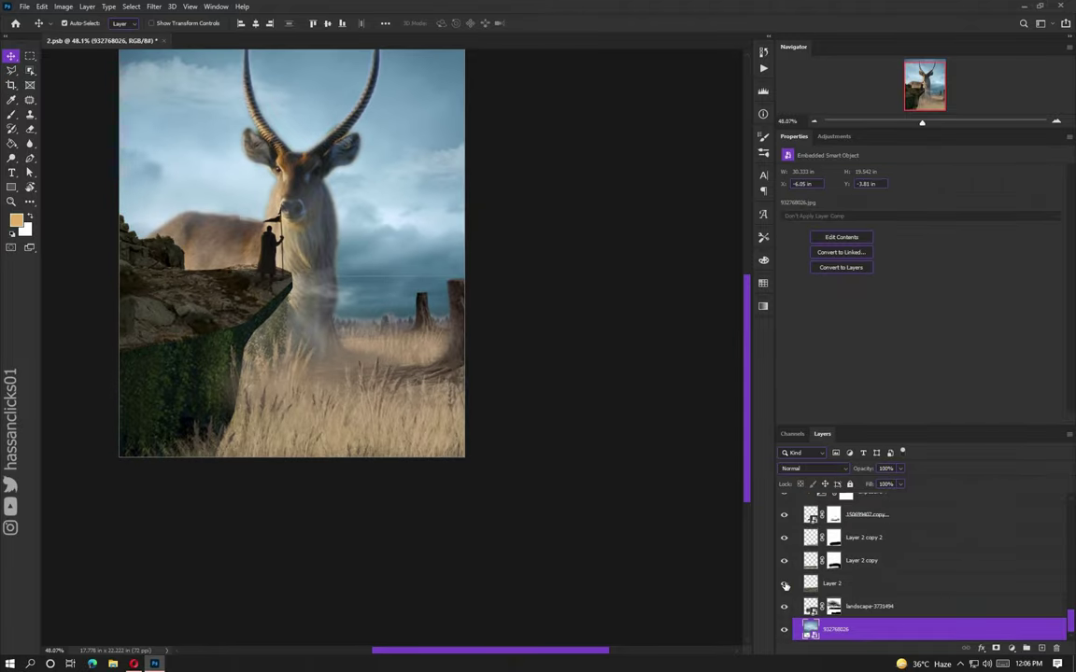
pyautogui.scroll(3, 785, 585)
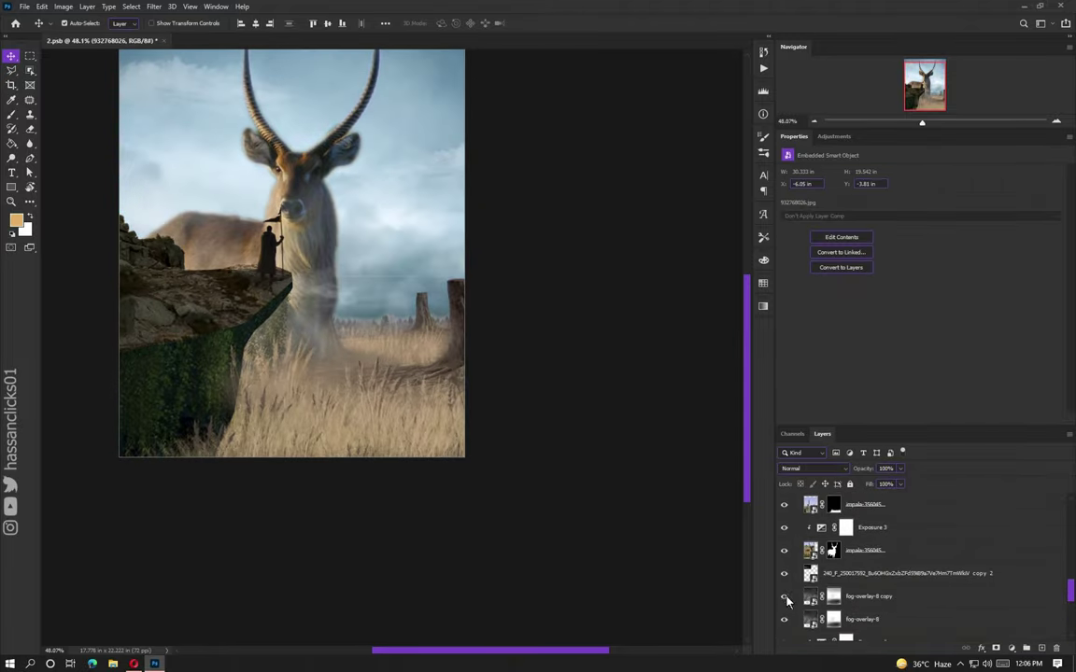
pyautogui.scroll(10, 789, 551)
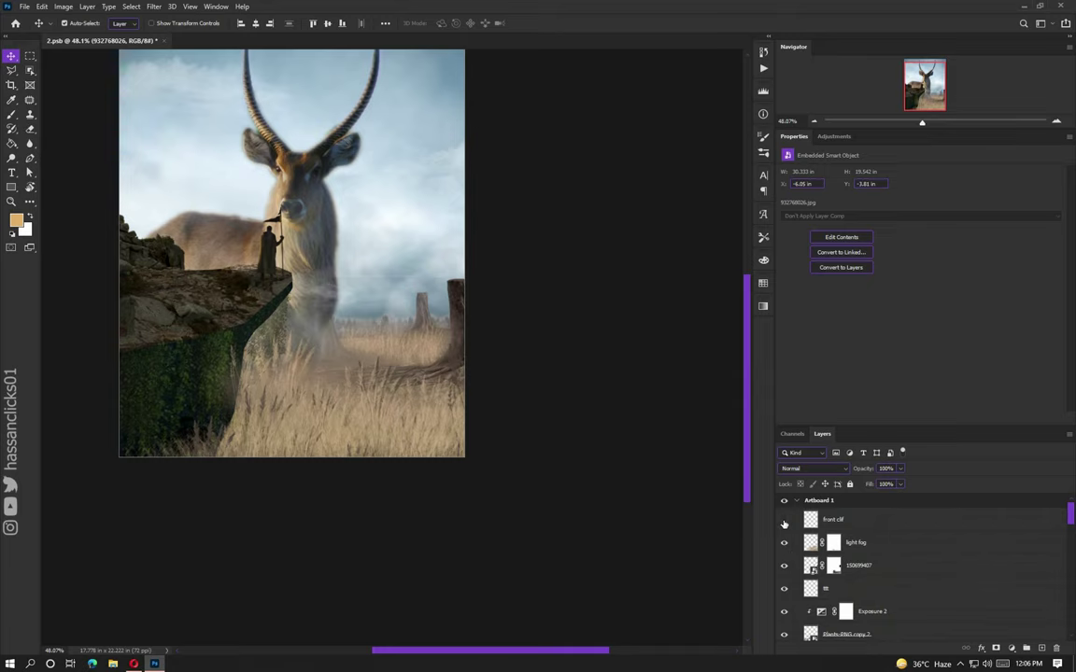
pyautogui.scroll(-2, 253, 336)
pyautogui.scroll(1, 247, 355)
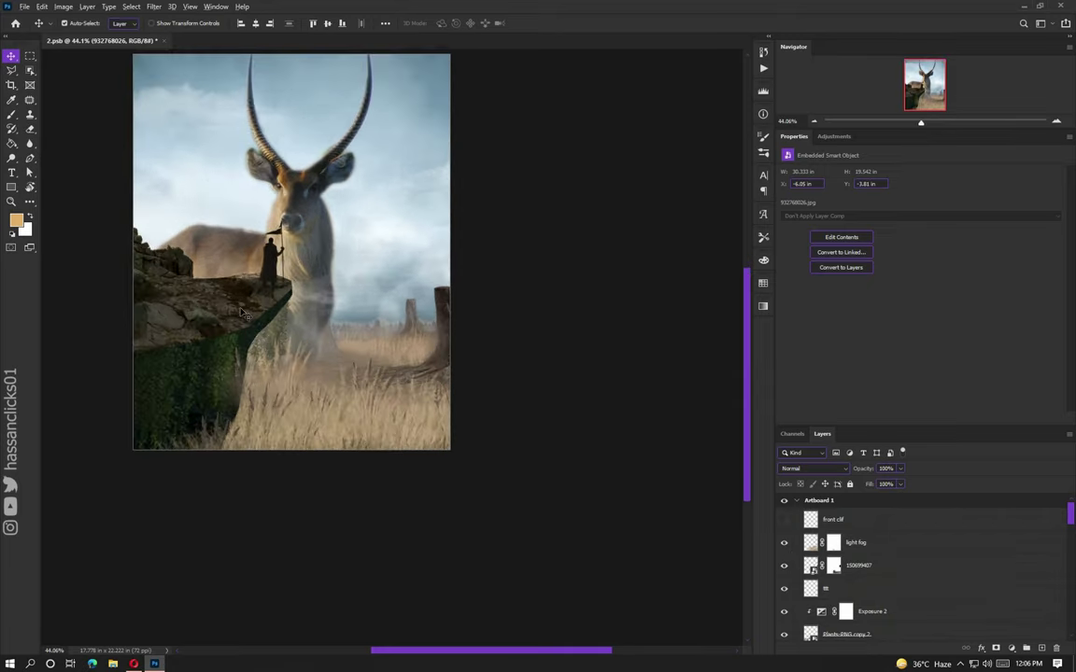
pyautogui.scroll(-2, 241, 372)
pyautogui.scroll(2, 227, 396)
pyautogui.scroll(3, 187, 308)
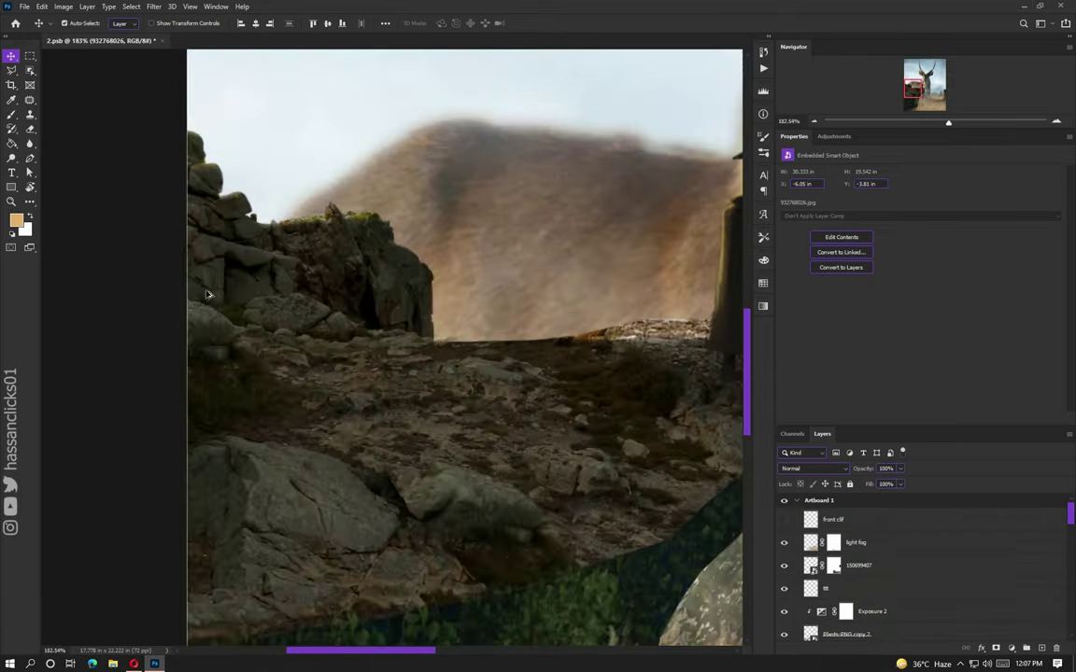
pyautogui.scroll(-3, 209, 295)
pyautogui.scroll(-2, 374, 373)
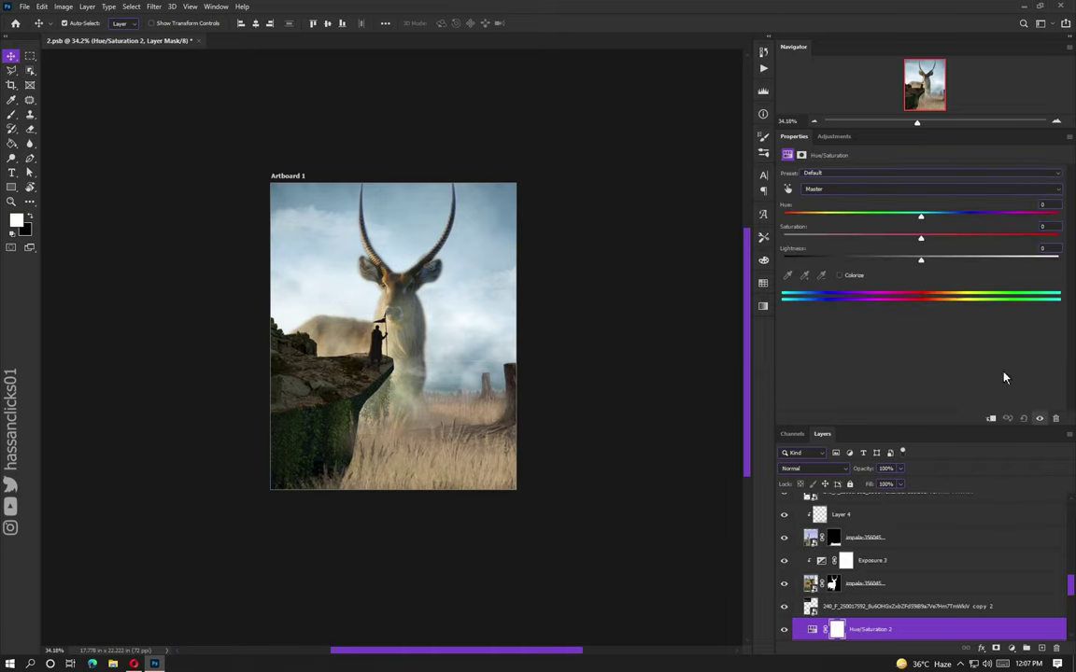
# Step: Colorize the Hue/Saturation layer with a warm tint at +16 Lightness
pyautogui.click(846, 276)
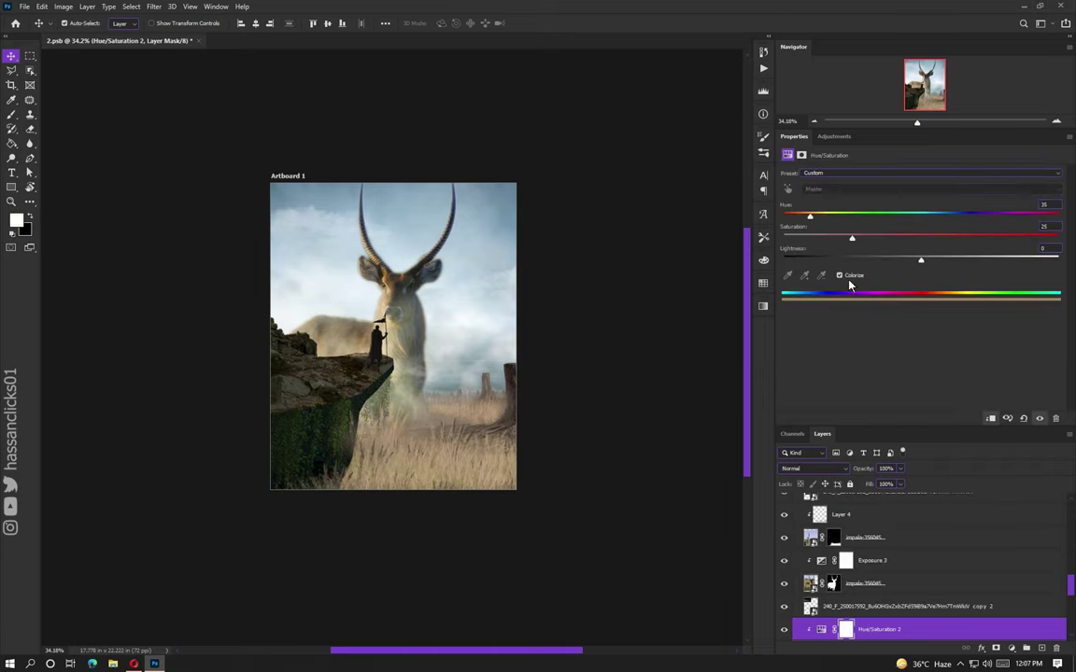
pyautogui.moveTo(919, 260); pyautogui.dragTo(943, 261)
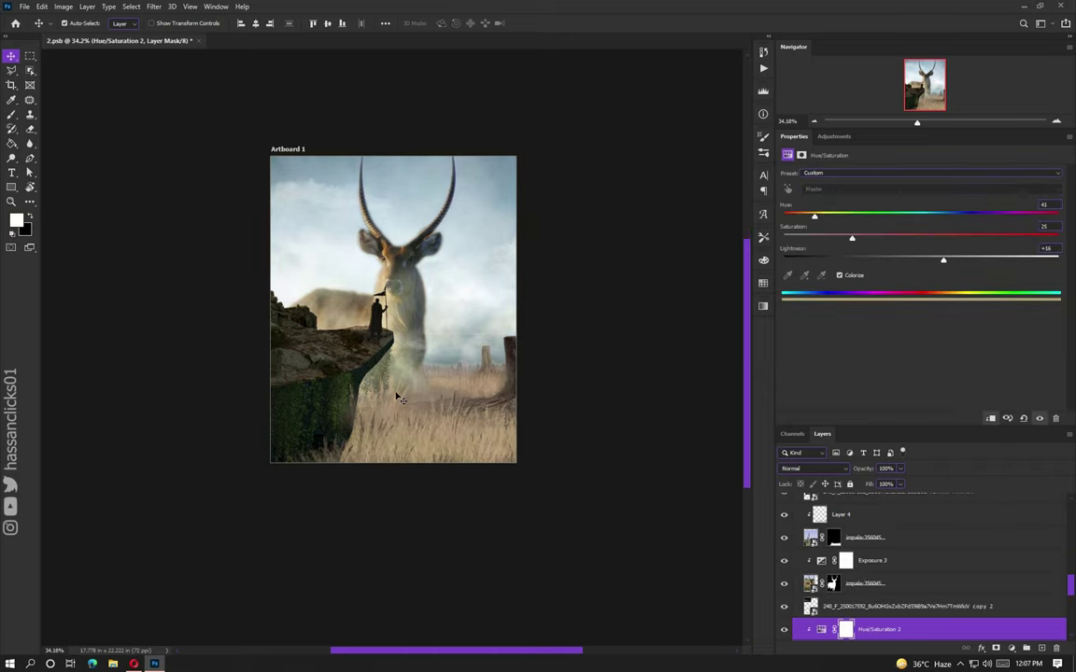
pyautogui.scroll(3, 474, 285)
pyautogui.scroll(-4, 473, 286)
pyautogui.scroll(3, 873, 544)
# Step: On the light fog layer, brush away the stray orange stroke by the cliff
pyautogui.scroll(3, 873, 545)
pyautogui.click(887, 542)
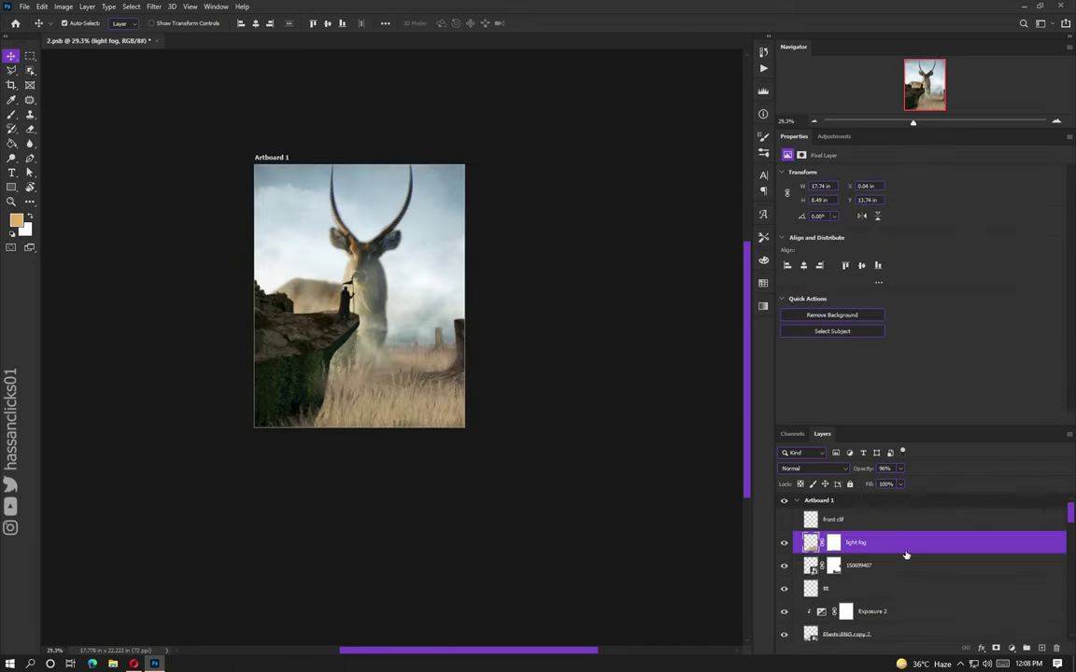
pyautogui.press('b')
pyautogui.rightClick(361, 296)
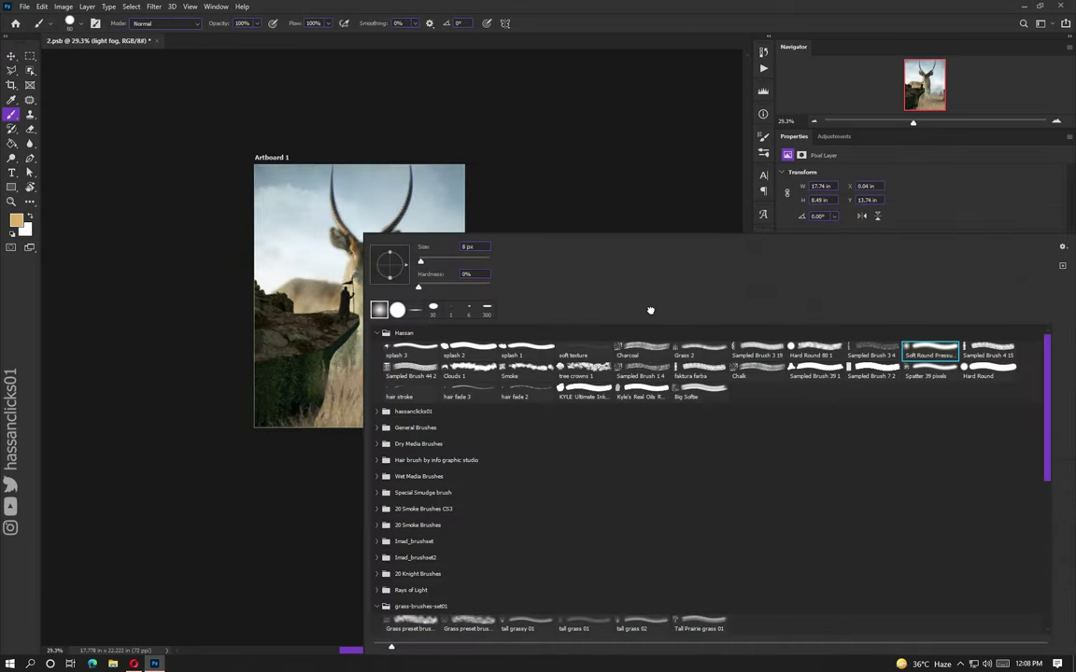
pyautogui.press('Escape')
pyautogui.scroll(5, 334, 297)
pyautogui.moveTo(361, 238); pyautogui.dragTo(345, 298)
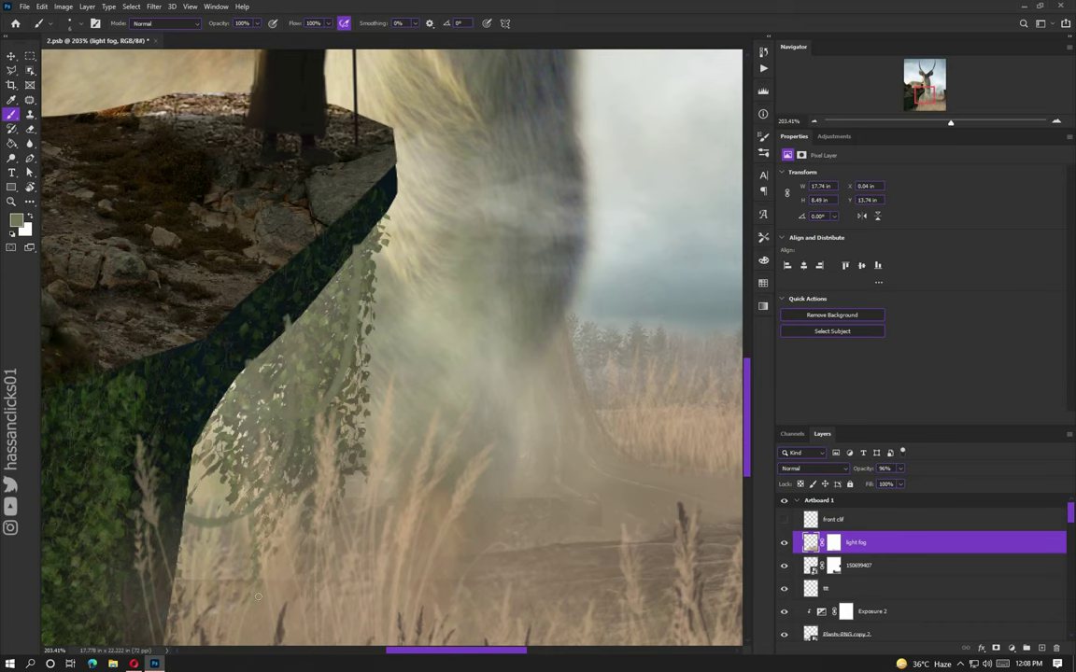
# Step: Brush more fog over the cliff's front edge beside the waterbuck
pyautogui.scroll(-2, 298, 403)
pyautogui.scroll(-3, 298, 404)
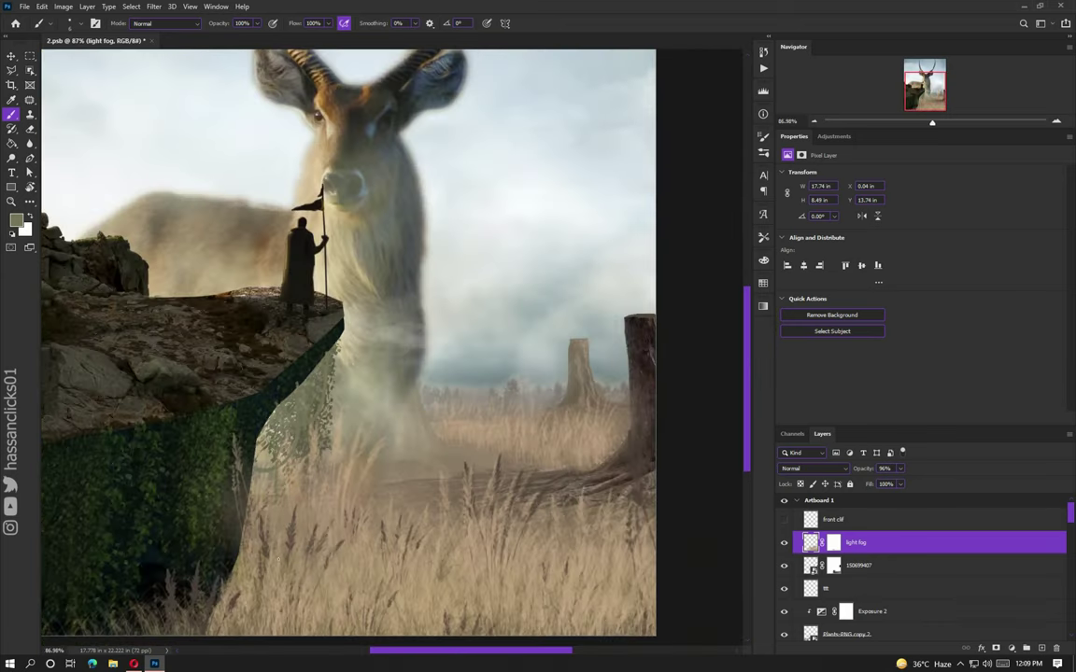
pyautogui.scroll(2, 322, 483)
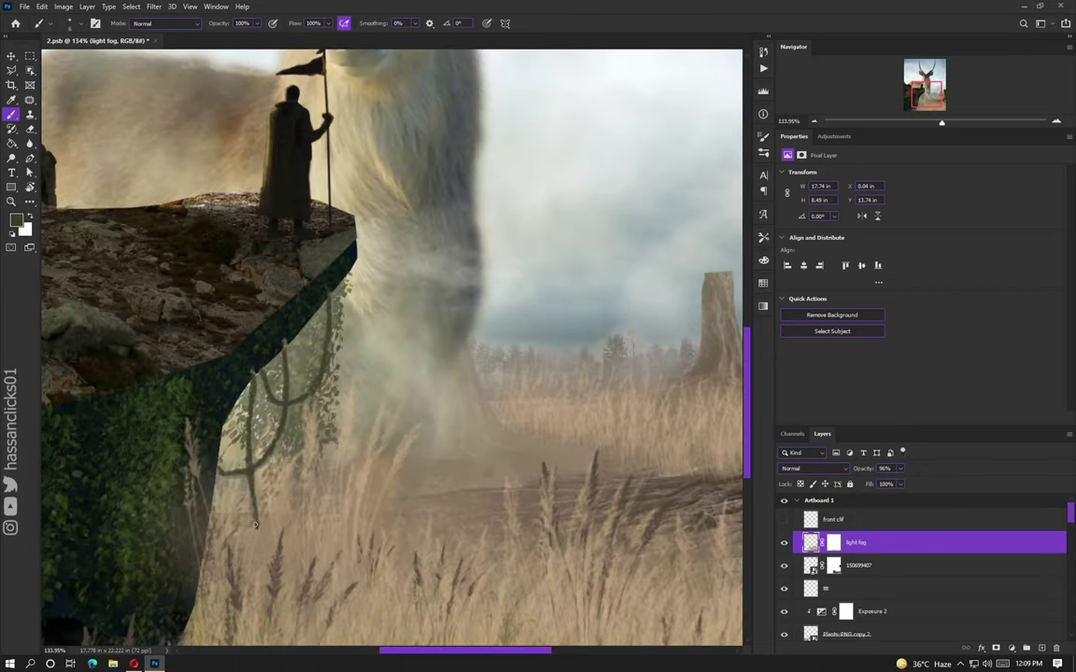
pyautogui.scroll(-7, 264, 490)
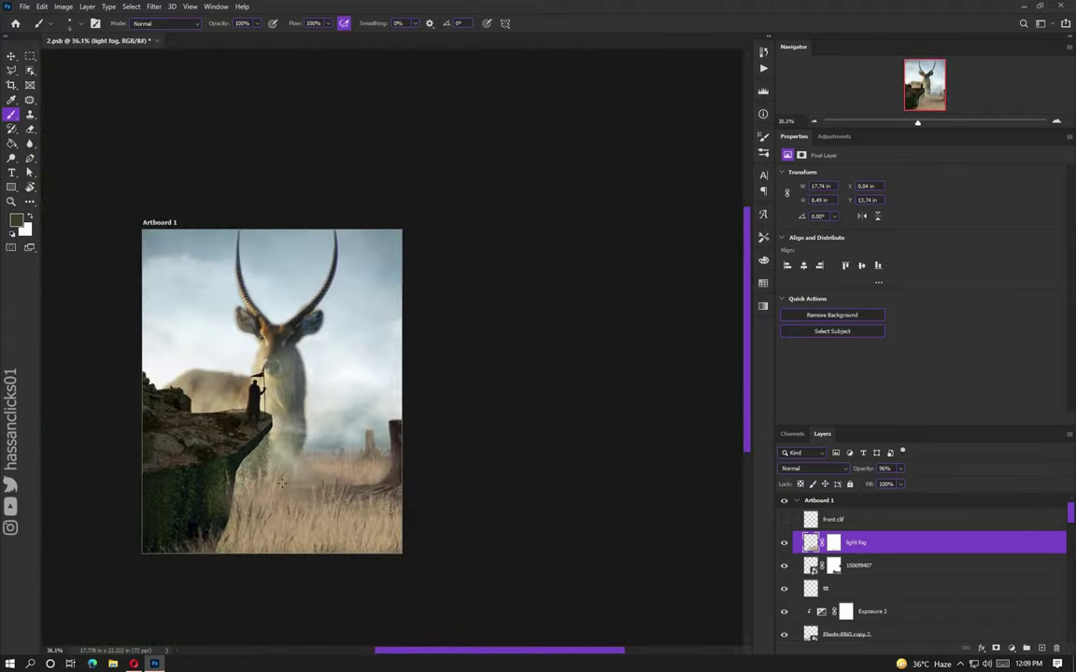
pyautogui.scroll(4, 281, 482)
pyautogui.scroll(2, 281, 482)
pyautogui.scroll(-2, 271, 420)
pyautogui.scroll(6, 255, 348)
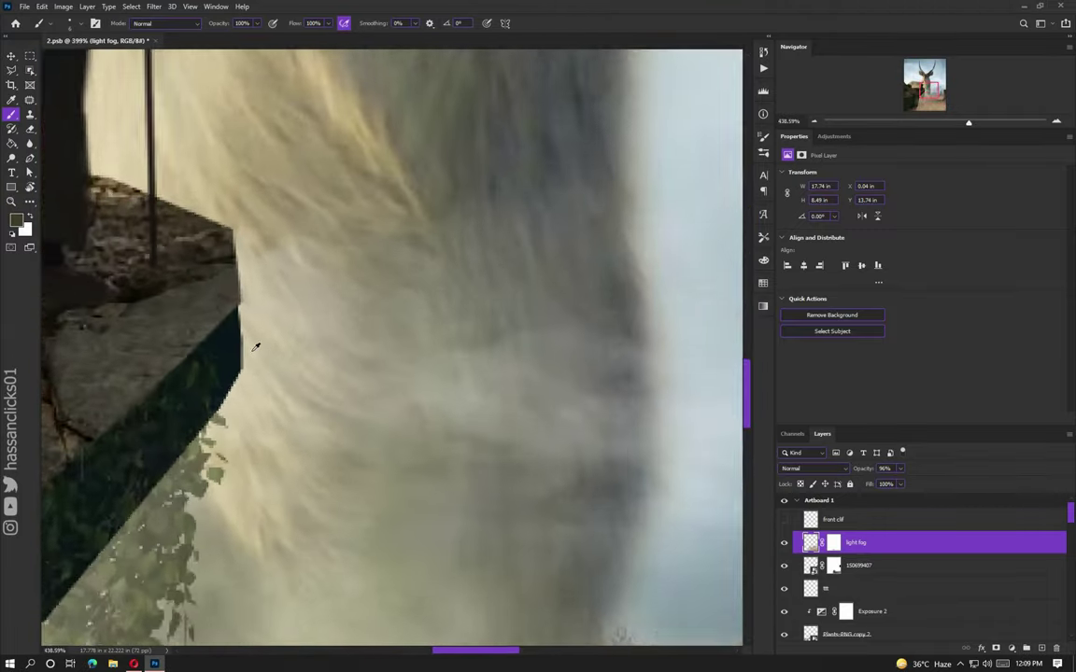
pyautogui.scroll(2, 255, 348)
pyautogui.scroll(-8, 219, 321)
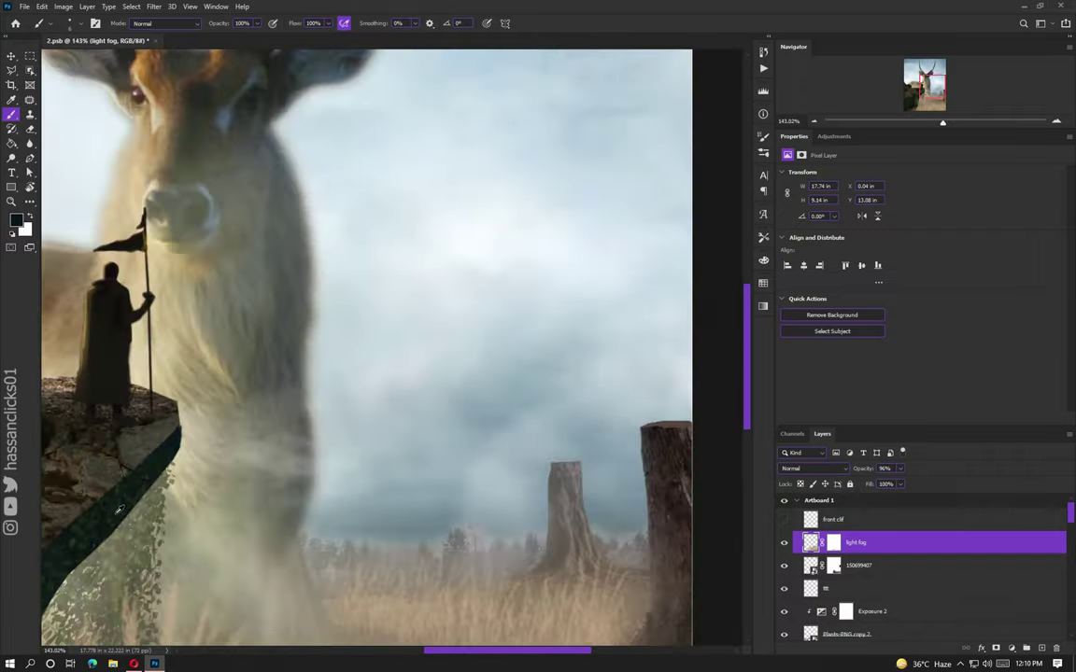
pyautogui.scroll(6, 219, 320)
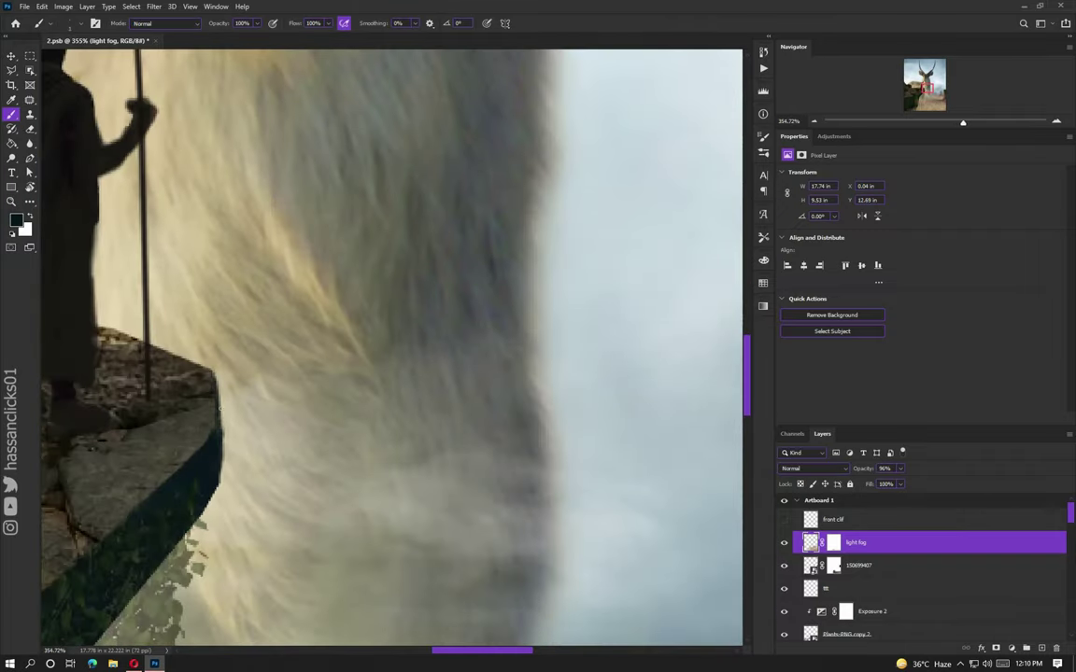
pyautogui.moveTo(213, 488); pyautogui.dragTo(201, 355)
pyautogui.scroll(-15, 212, 453)
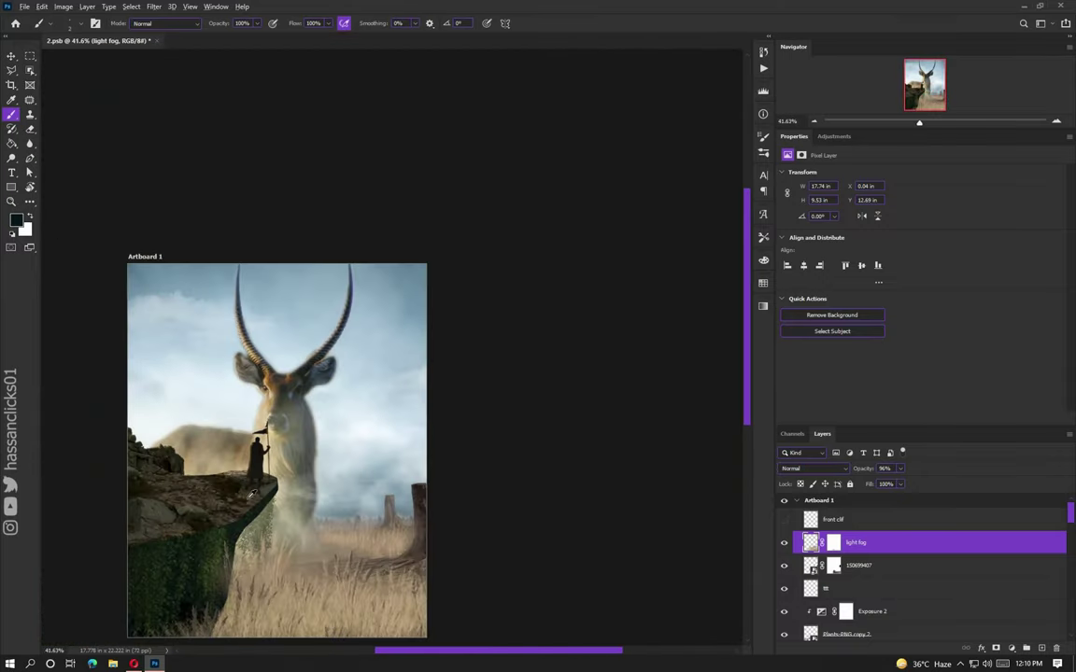
# Step: Select the layer under the figure's feet and add a new blank layer
pyautogui.scroll(17, 252, 494)
pyautogui.press('v')
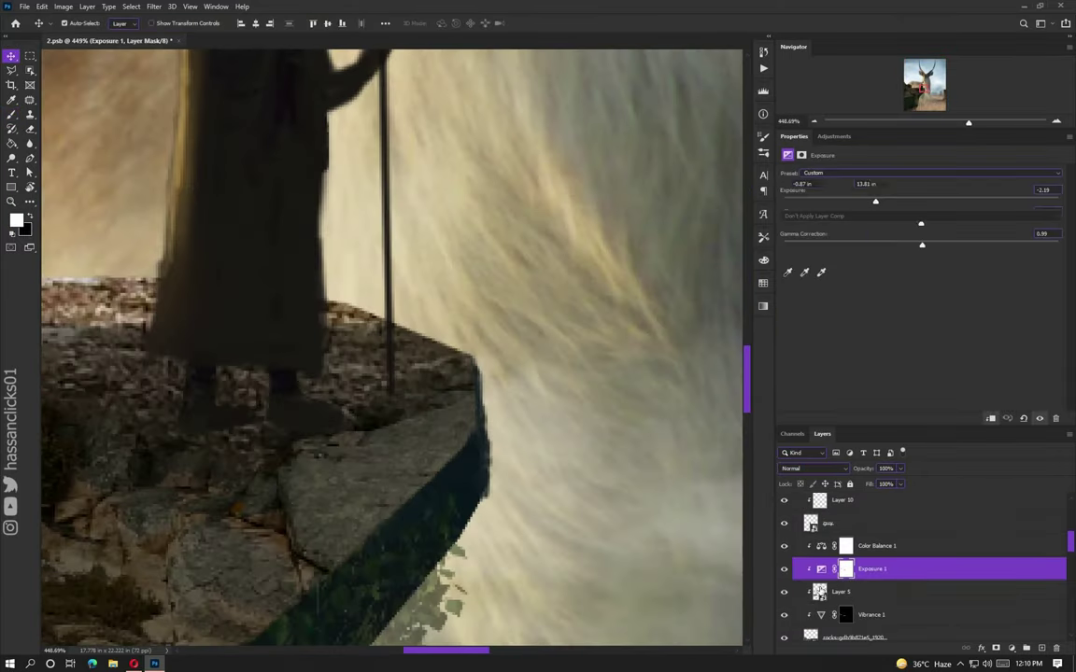
pyautogui.hotkey('alt', '[')
pyautogui.scroll(6, 225, 419)
pyautogui.press('b')
pyautogui.scroll(-2, 792, 553)
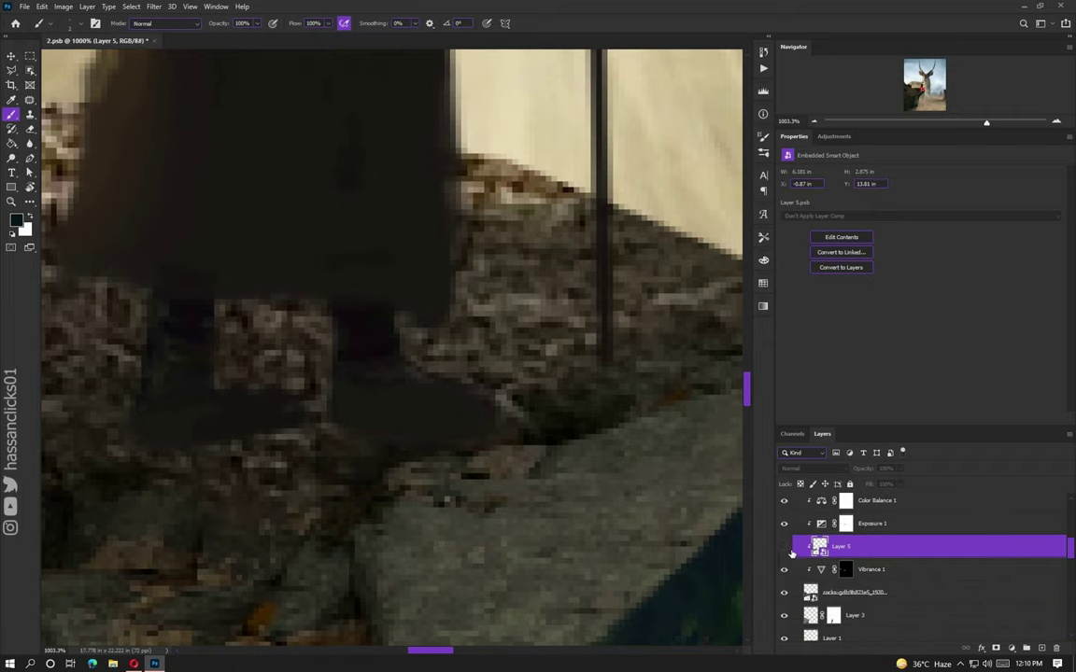
pyautogui.scroll(-14, 308, 402)
pyautogui.hotkey('ctrl', 'alt', 'shift', 'n')
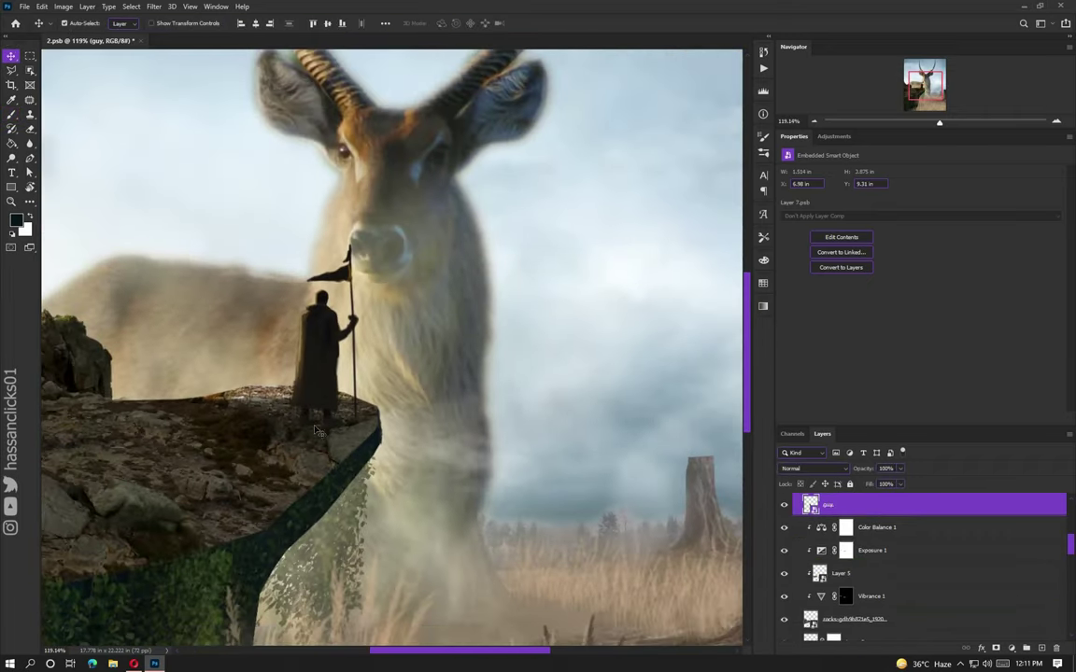
# Step: Select Layer 9 above the figure and choose a flattened brush tip
pyautogui.scroll(14, 346, 472)
pyautogui.scroll(2, 894, 560)
pyautogui.click(894, 579)
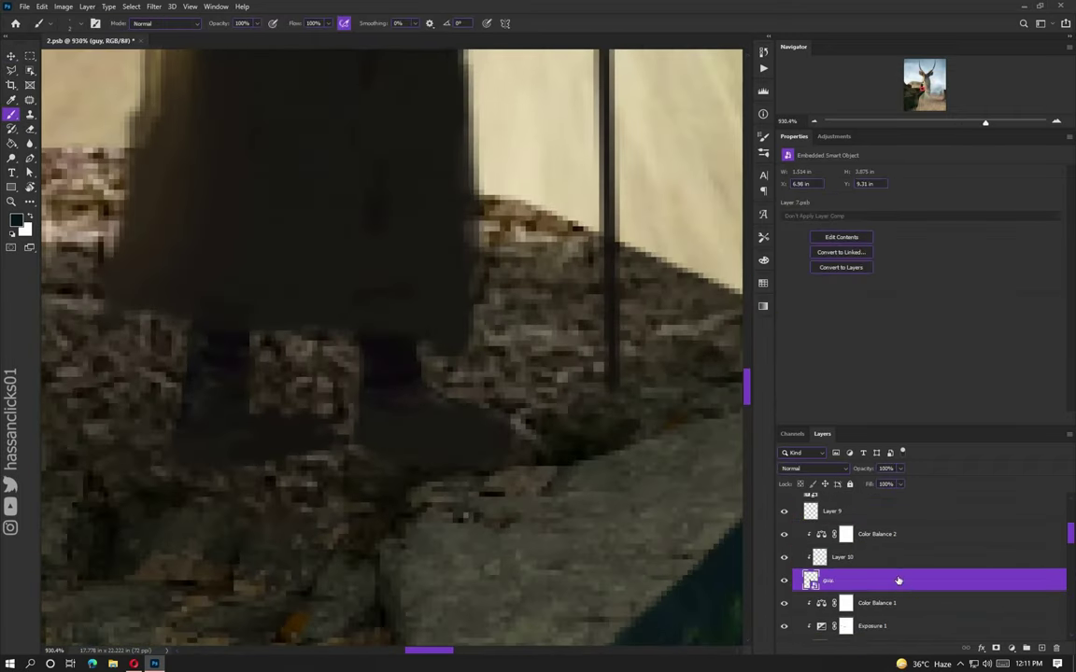
pyautogui.scroll(-1, 921, 571)
pyautogui.scroll(-3, 276, 366)
pyautogui.scroll(-3, 168, 463)
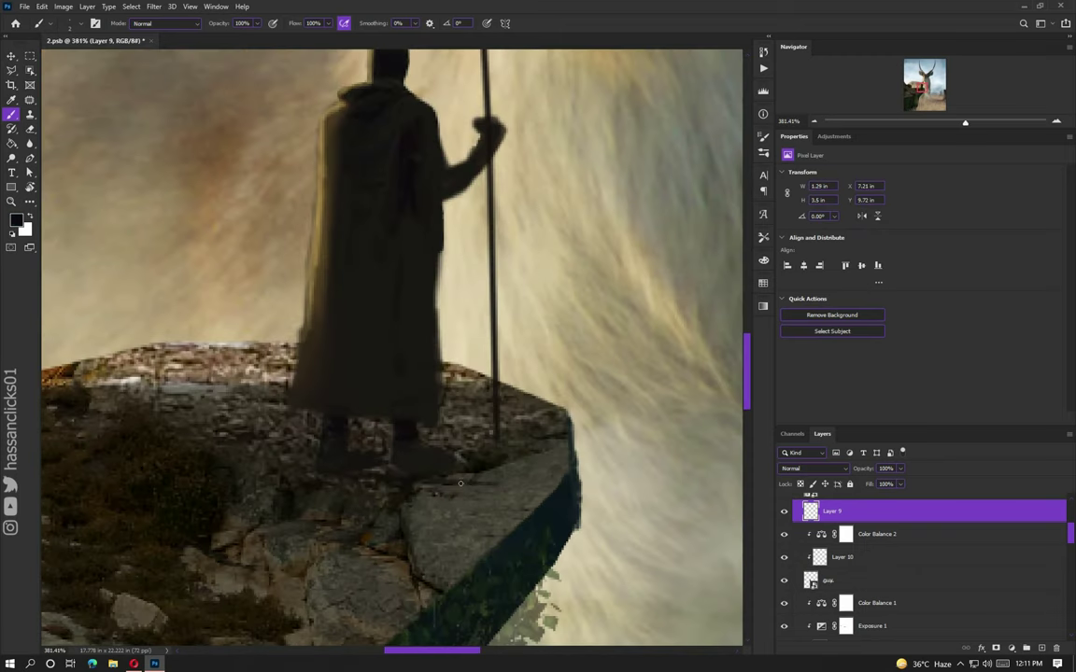
pyautogui.rightClick(330, 339)
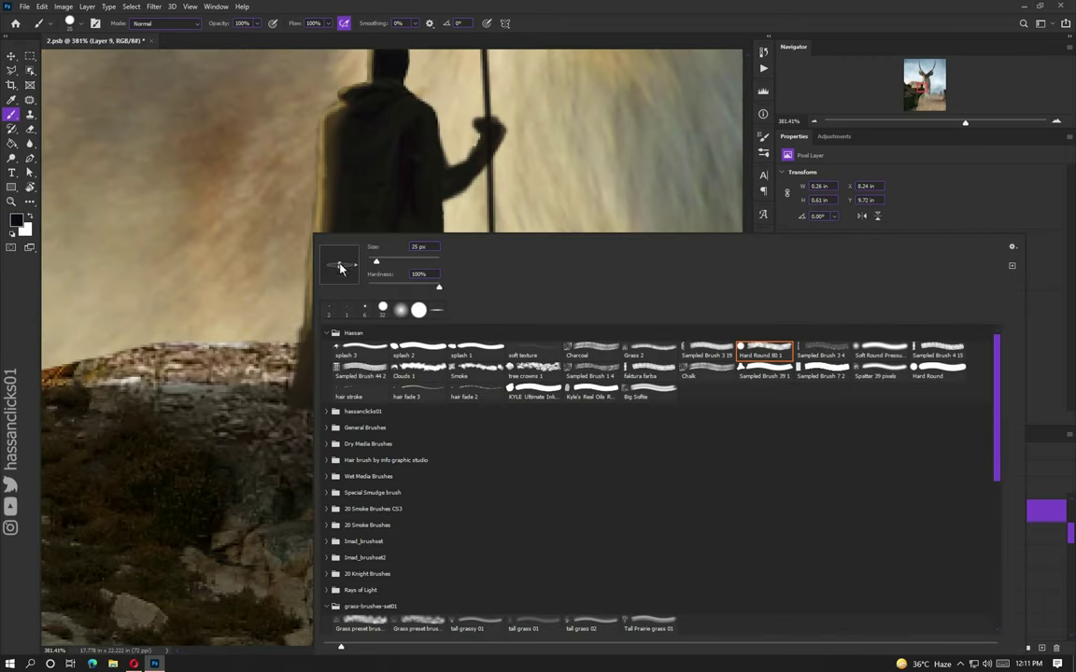
pyautogui.press('Return')
# Step: Select Layer 5, the rock under the figure, and create the empty Layer 11
pyautogui.press('v')
pyautogui.click(508, 490)
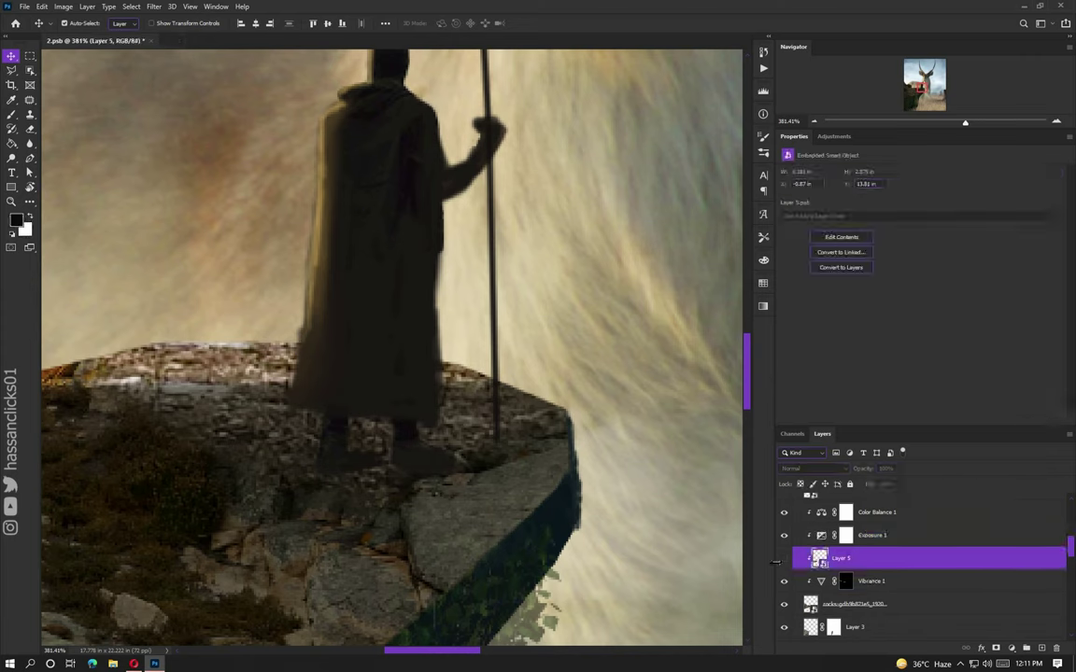
pyautogui.click(873, 583)
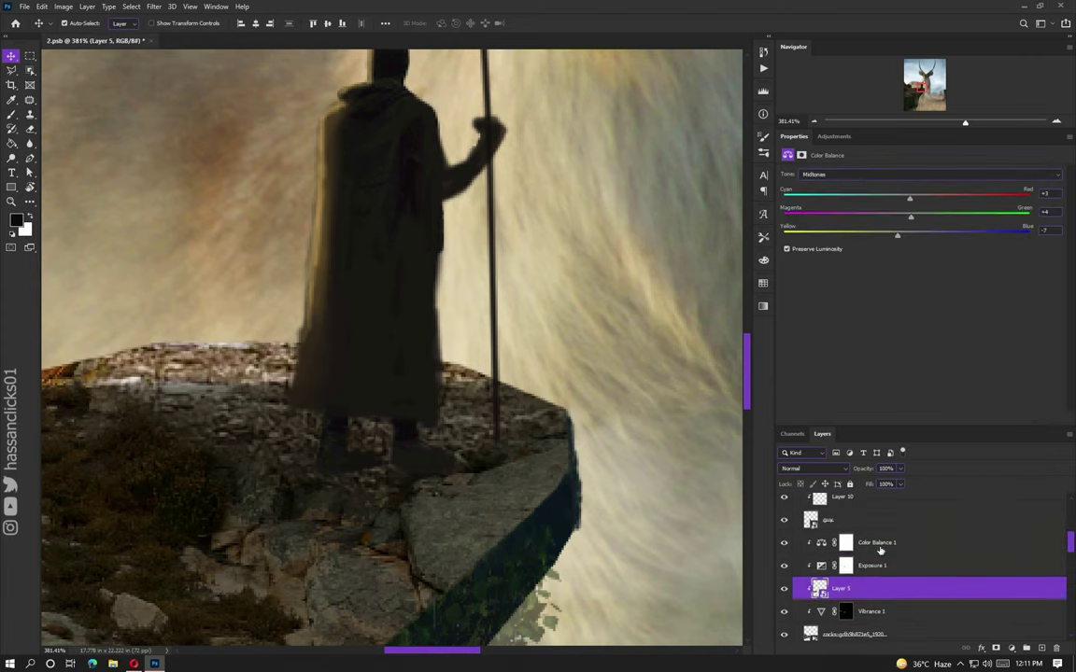
pyautogui.click(1041, 647)
# Step: At 10% opacity and 37% flow, paint a faint shadow under the figure's feet
pyautogui.press('b')
pyautogui.press('1')
pyautogui.hotkey('shift', '3')
pyautogui.hotkey('shift', '7')
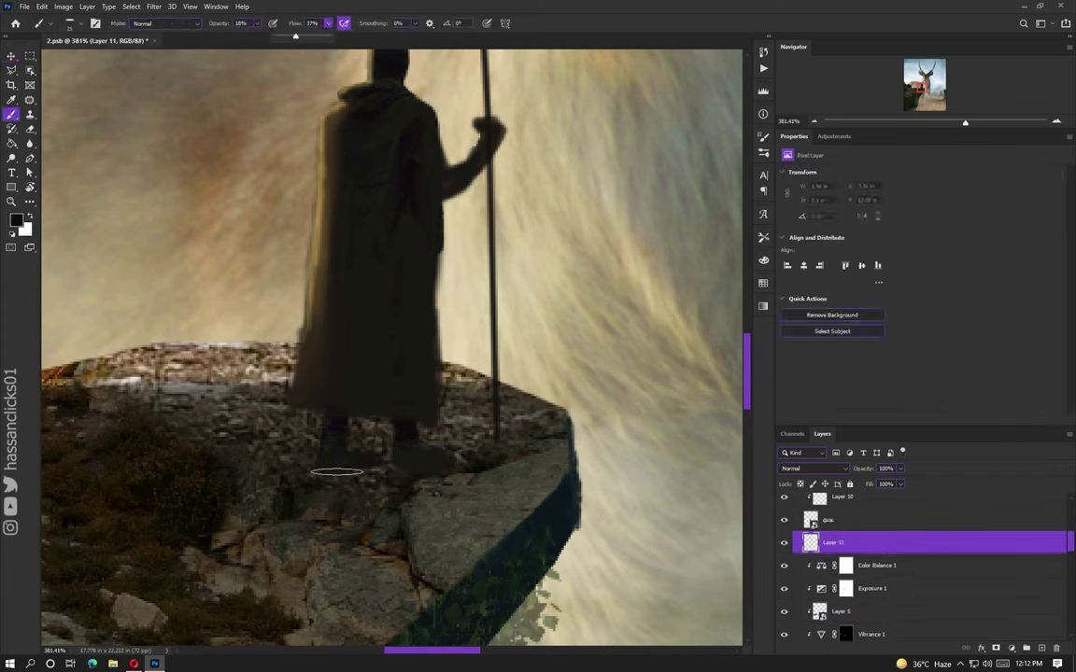
pyautogui.moveTo(448, 482); pyautogui.dragTo(519, 482)
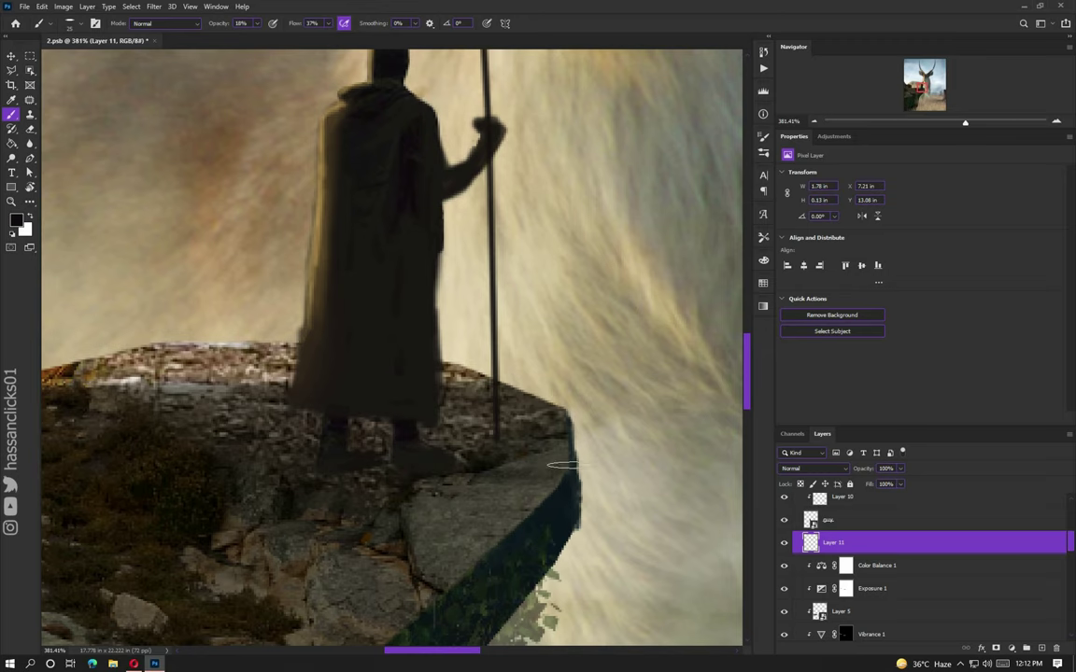
pyautogui.moveTo(455, 476); pyautogui.dragTo(484, 482)
pyautogui.hotkey('ctrl', 'z')
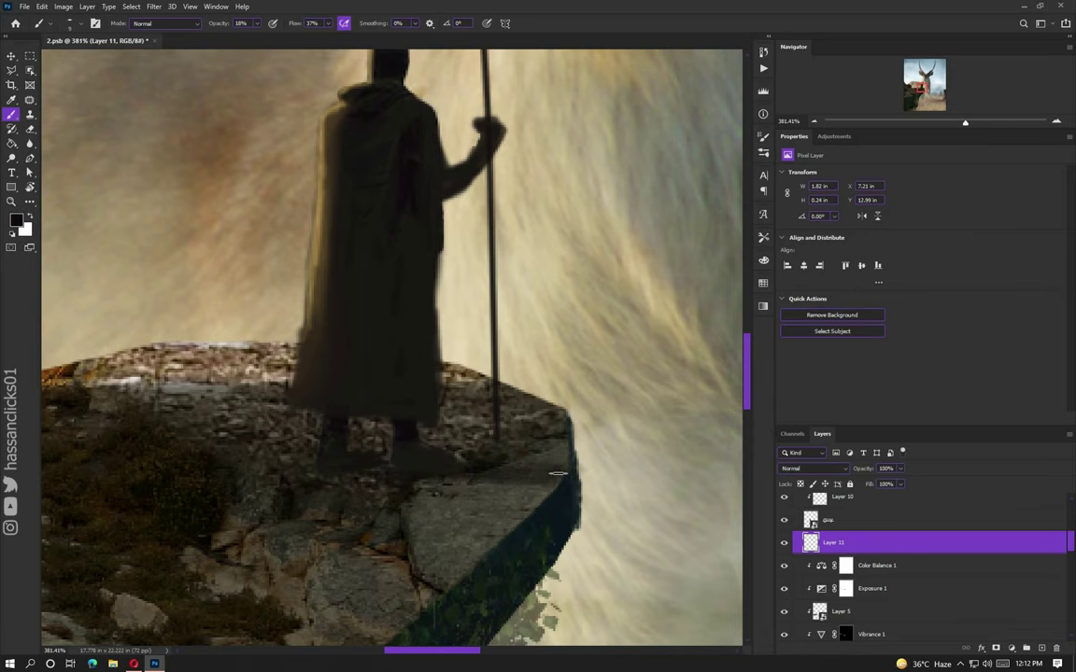
# Step: Shade the cliff top to the left of the figure
pyautogui.scroll(-5, 514, 464)
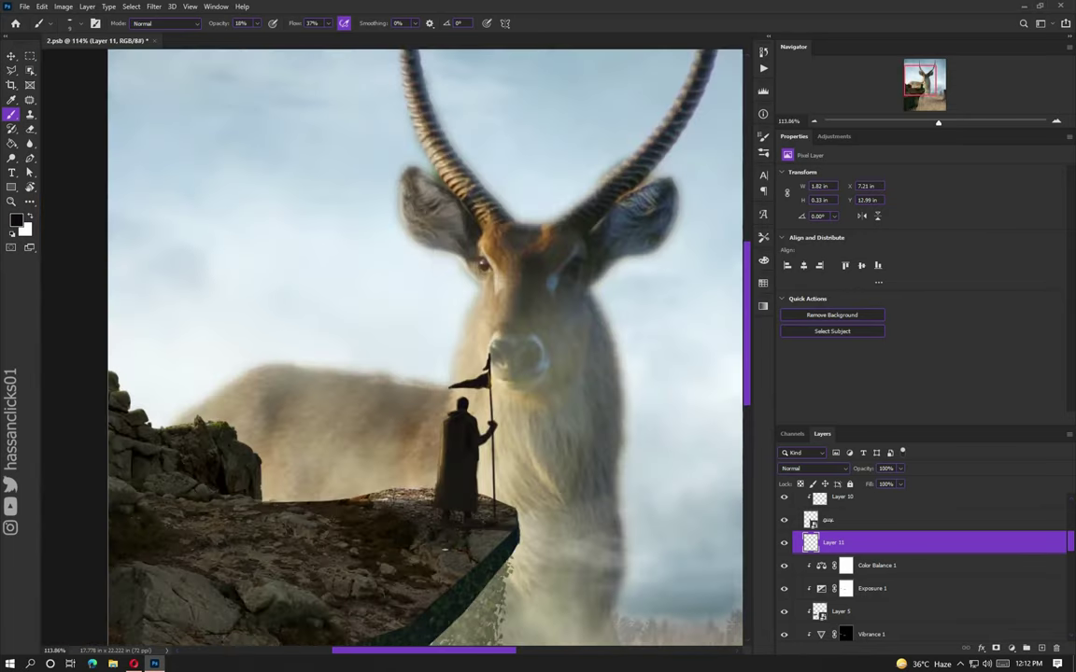
pyautogui.scroll(-2, 514, 464)
pyautogui.scroll(4, 355, 502)
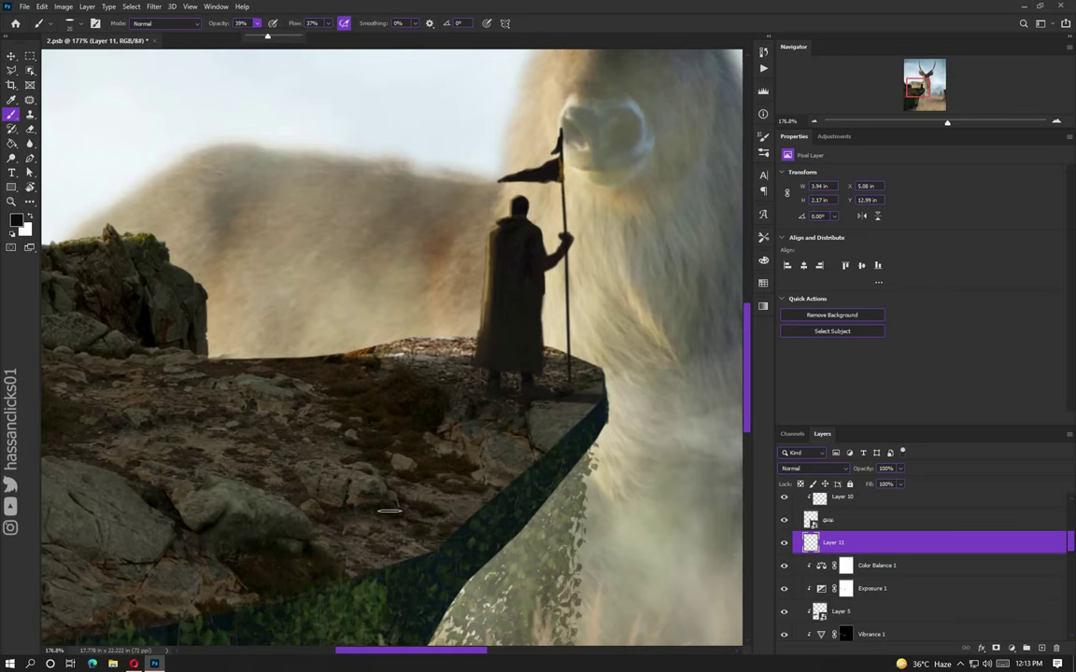
pyautogui.moveTo(240, 548); pyautogui.dragTo(274, 550)
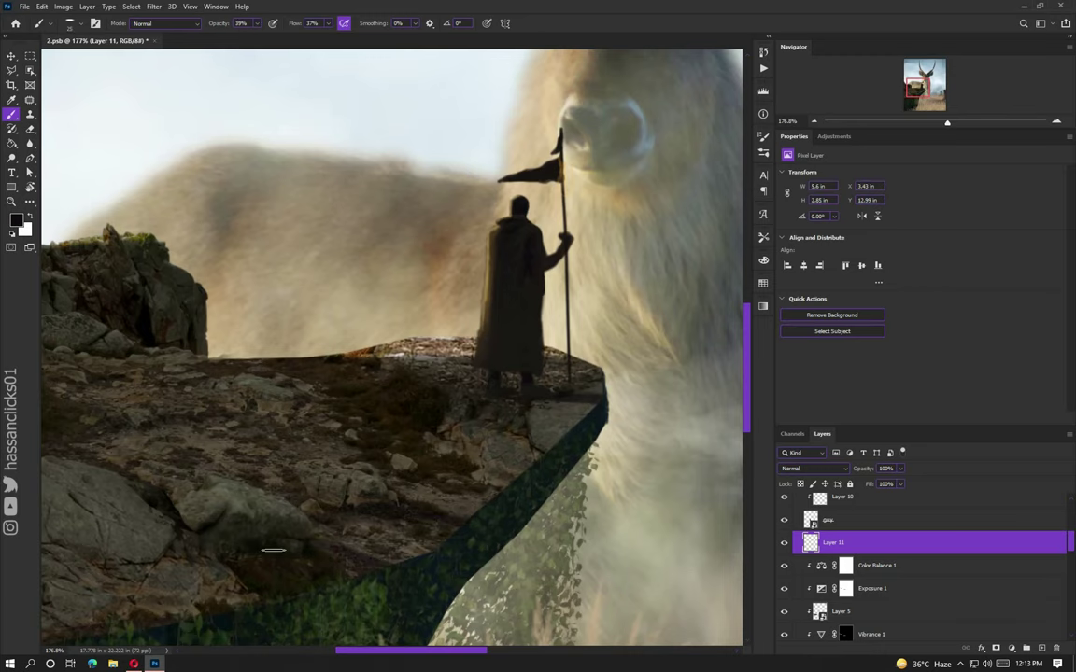
pyautogui.scroll(-5, 383, 569)
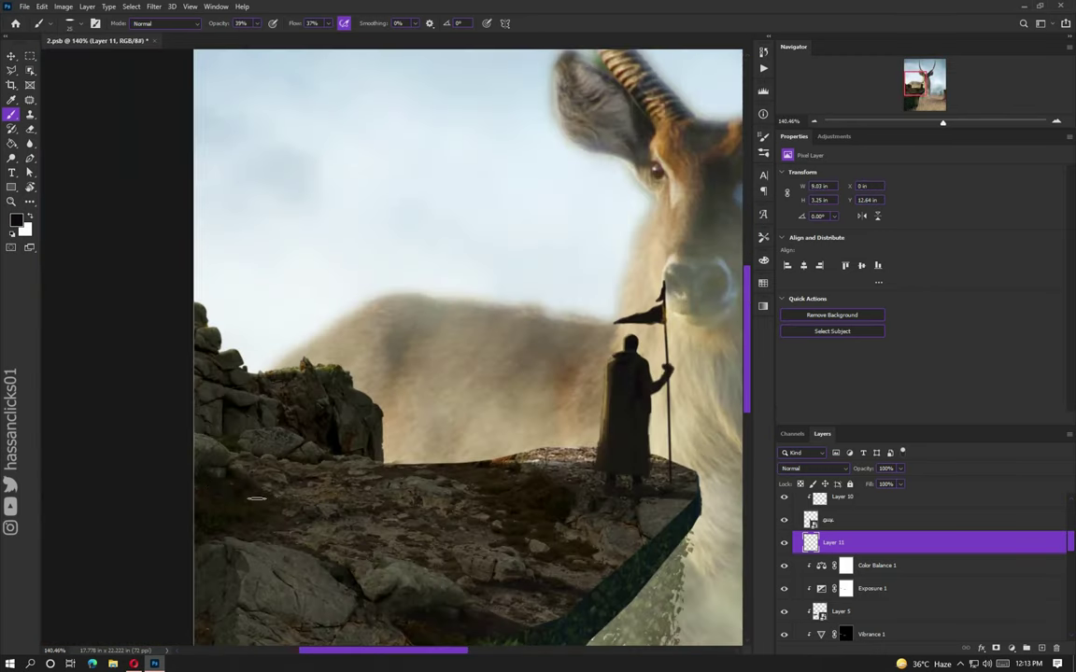
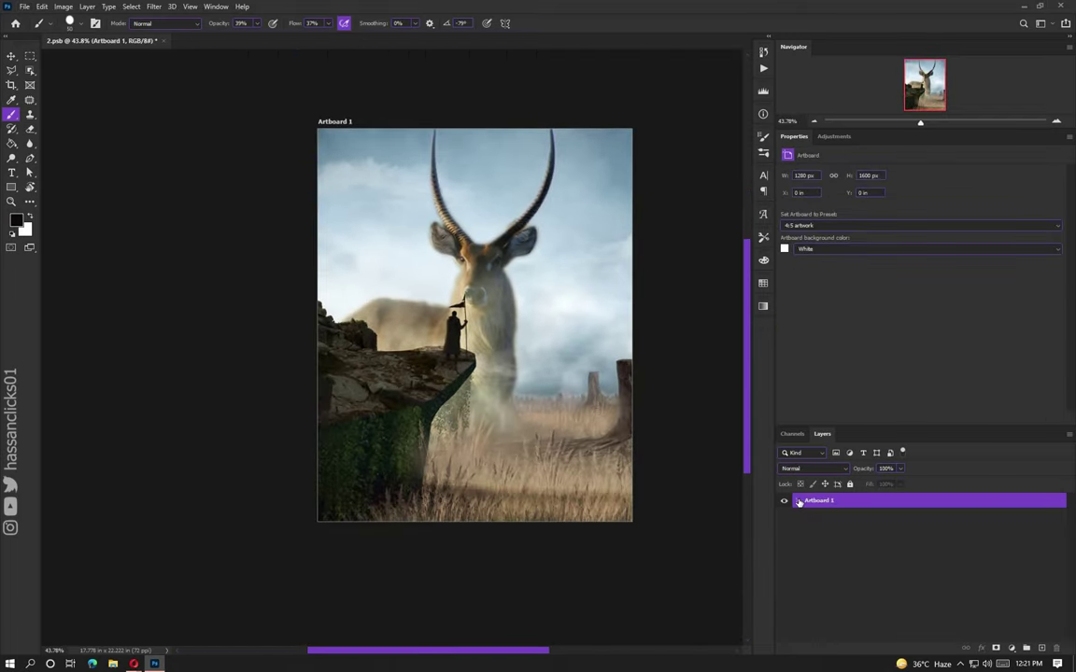
# Step: Add a Color Lookup adjustment using FoggyNight.3DL at 30% opacity
pyautogui.click(837, 138)
pyautogui.click(785, 169)
pyautogui.click(941, 174)
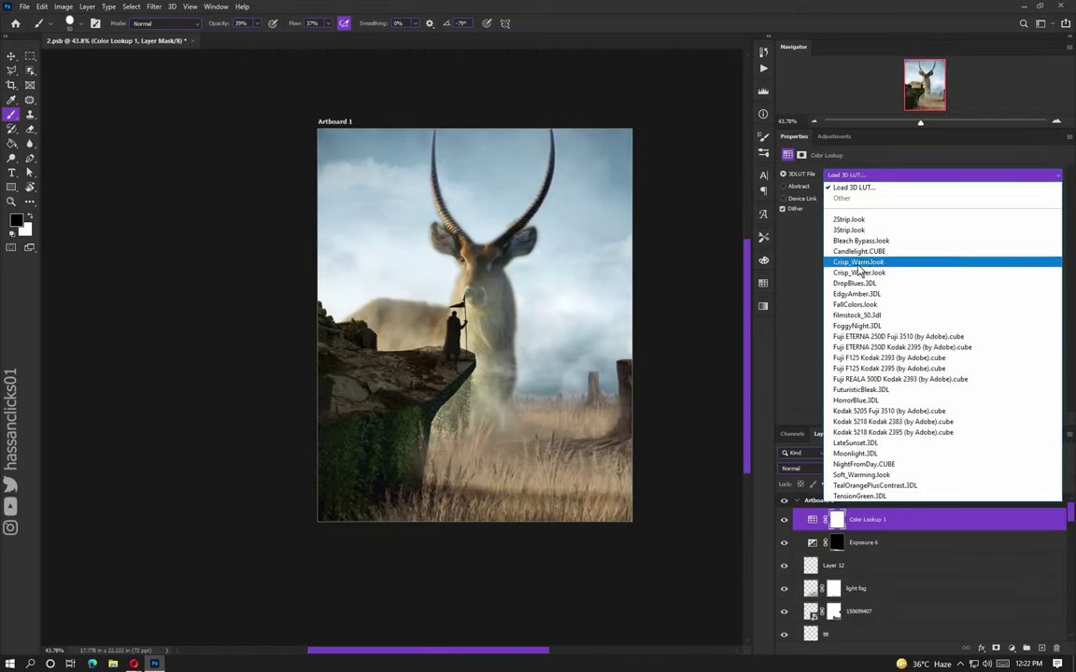
pyautogui.click(868, 341)
pyautogui.write('30')
pyautogui.press('Return')
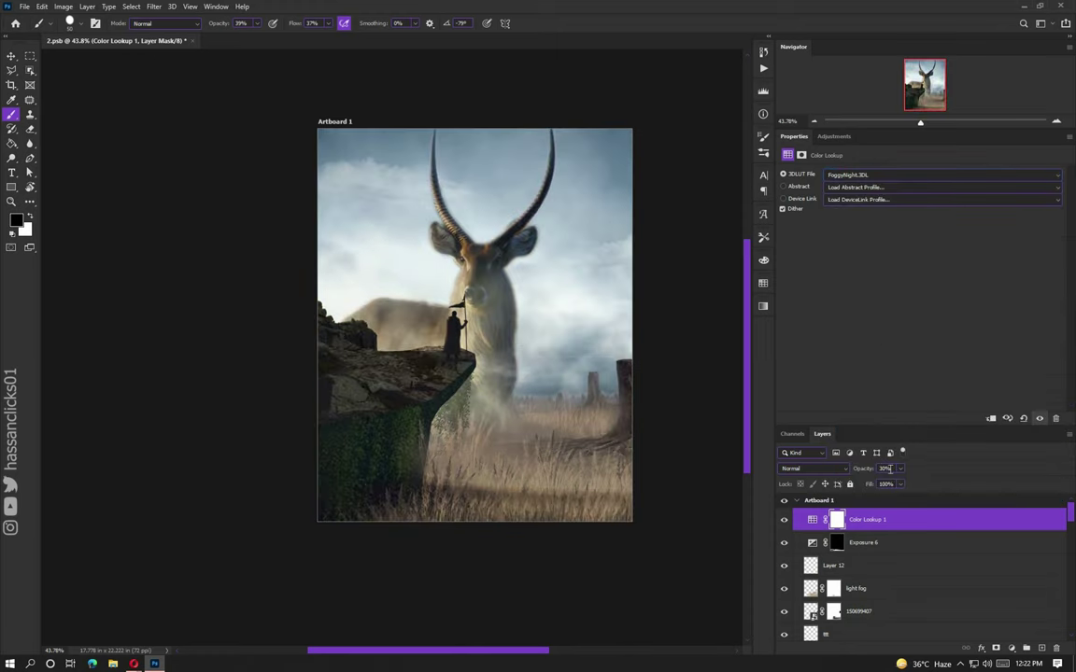
# Step: Add a second Color Lookup layer, preview a dark blue night look, then undo it
pyautogui.click(834, 136)
pyautogui.click(785, 169)
pyautogui.click(941, 174)
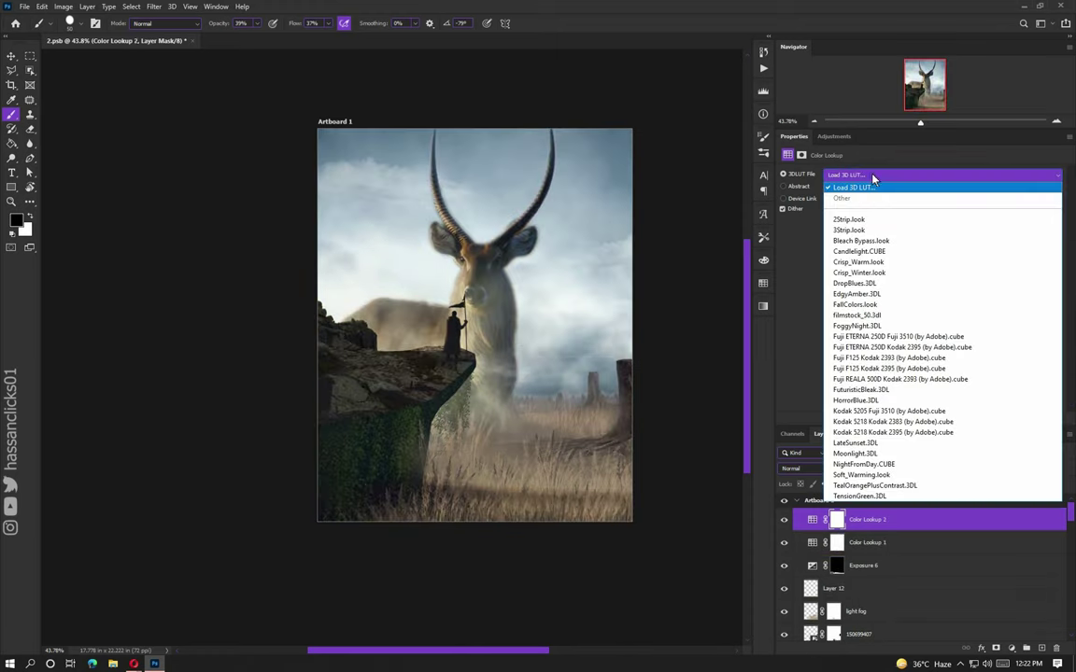
pyautogui.click(888, 464)
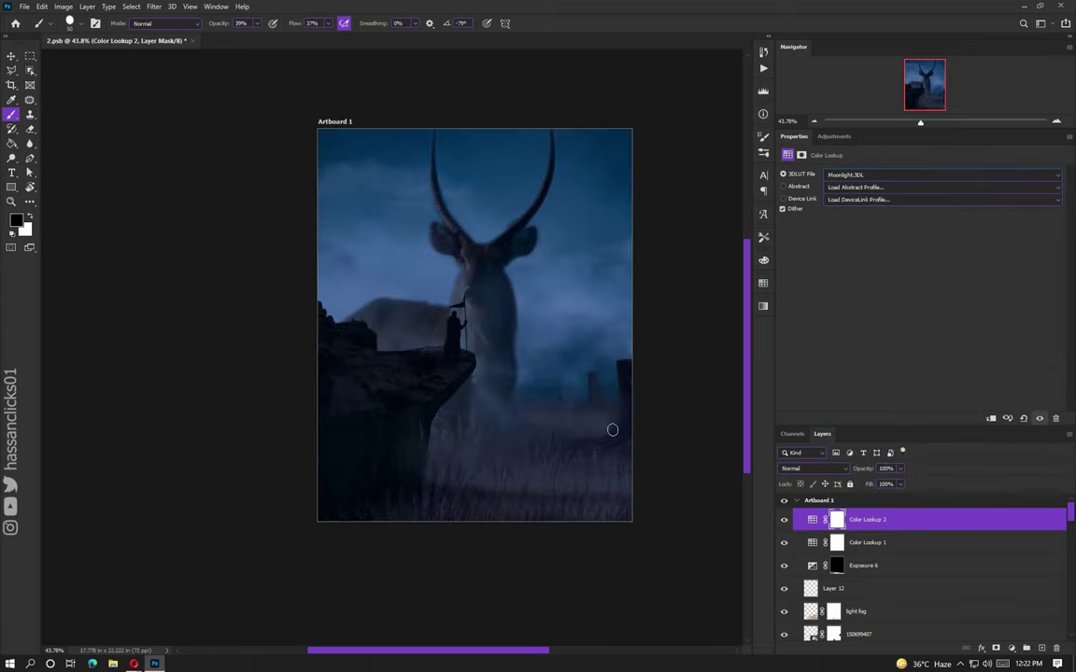
pyautogui.hotkey('ctrl', 'z')
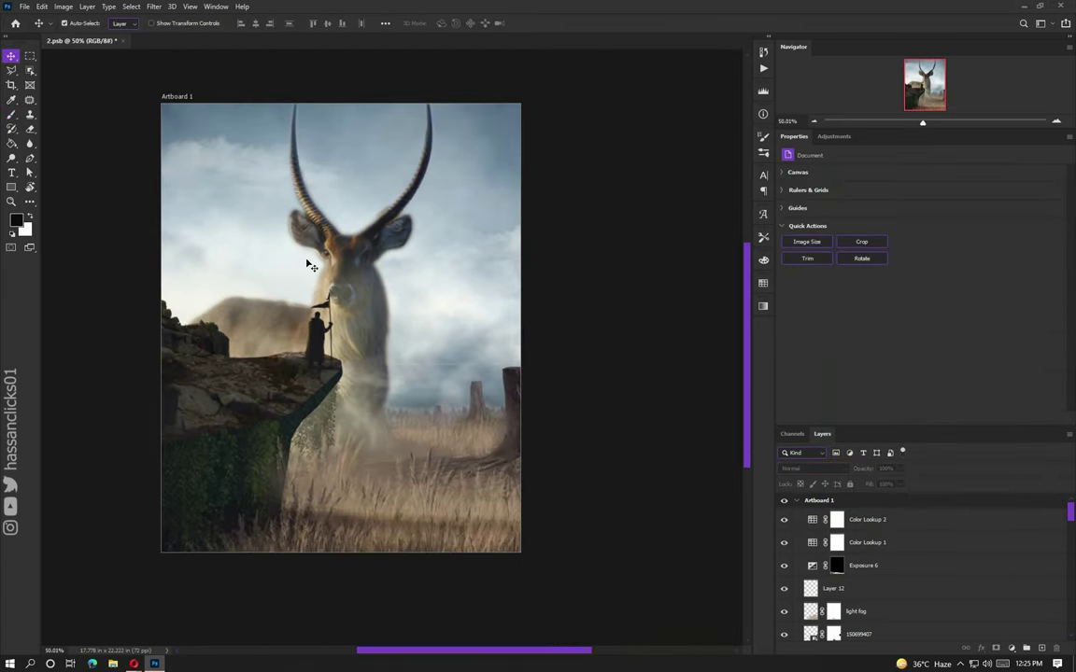
# Step: Scroll the view, then stamp all visible layers into a merged pixel Layer 1
pyautogui.hscroll(-2, 289, 282)
pyautogui.scroll(-1, 289, 282)
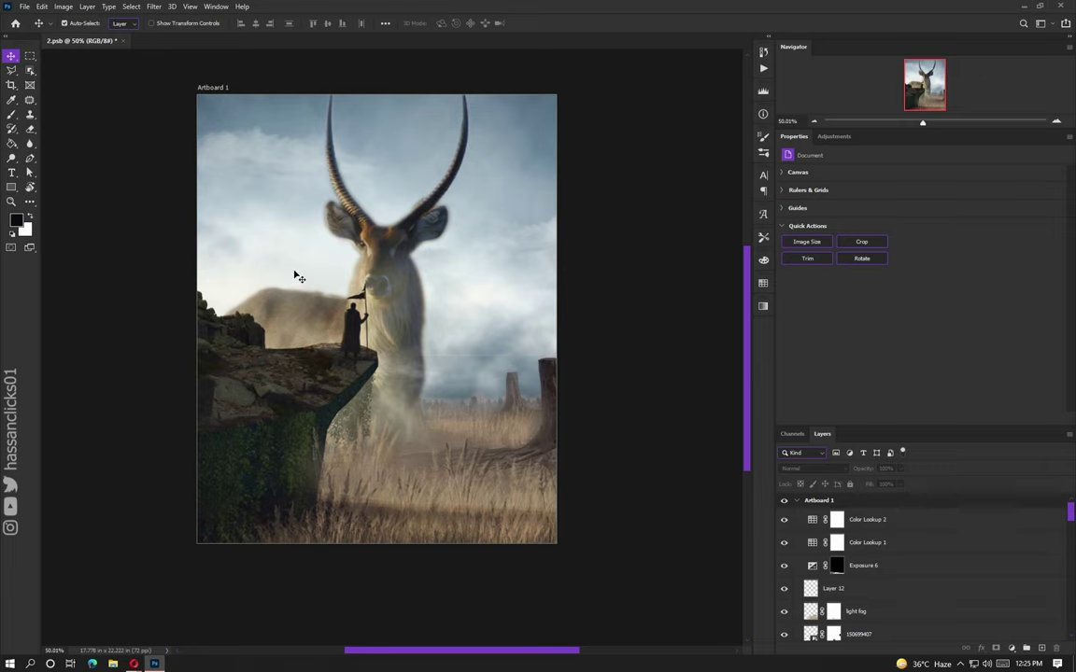
pyautogui.hscroll(-2, 291, 278)
pyautogui.scroll(3, 292, 298)
pyautogui.scroll(-3, 292, 318)
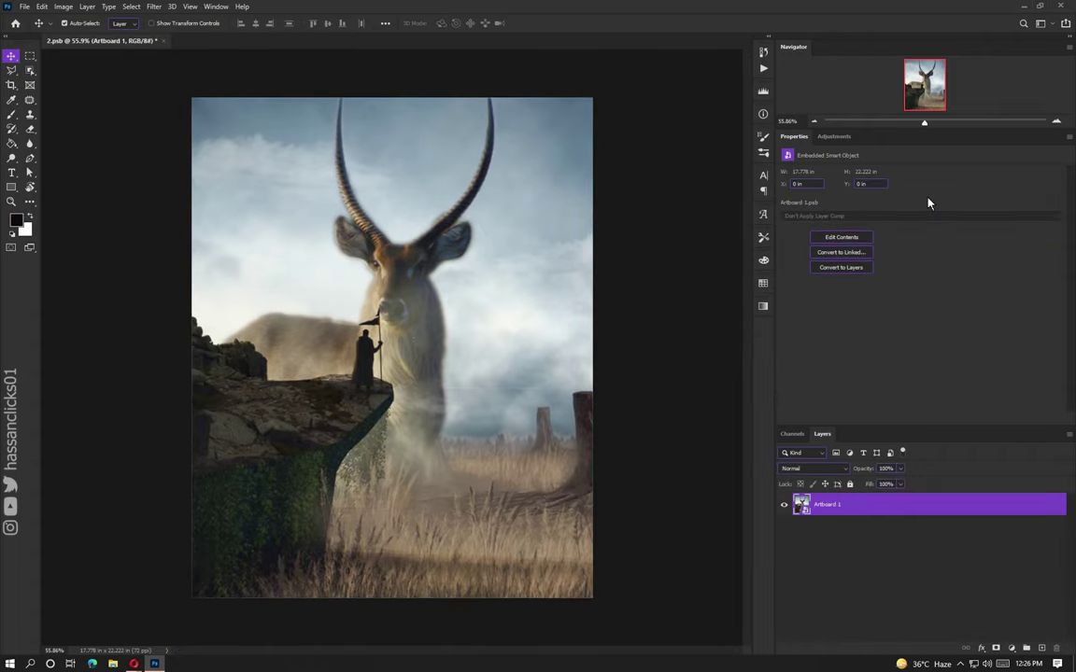
pyautogui.hotkey('ctrl', 'shift', 'alt', 'e')
# Step: In the Camera Raw Filter, adjust white balance, exposure, contrast, highlights, blacks and clarity
pyautogui.click(153, 6)
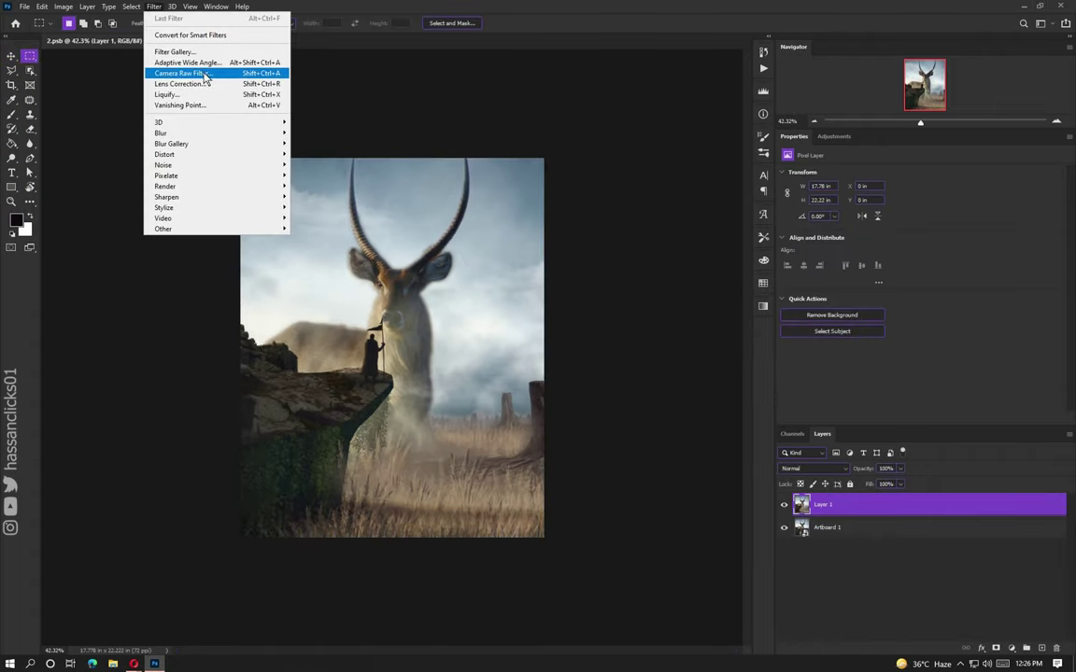
pyautogui.click(206, 74)
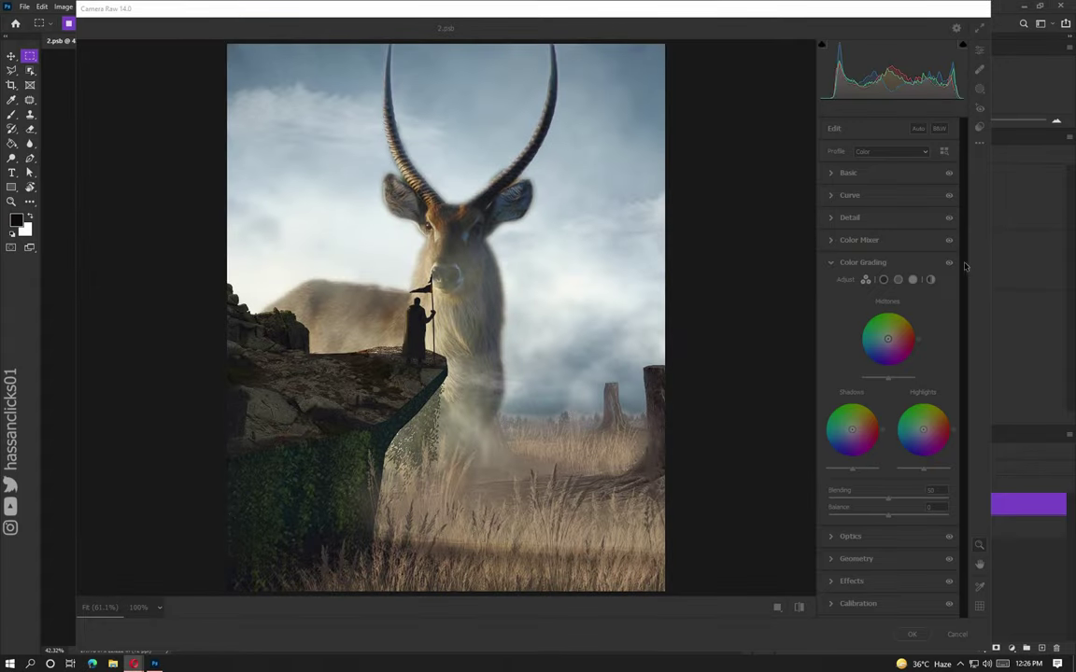
pyautogui.moveTo(888, 216); pyautogui.dragTo(882, 218)
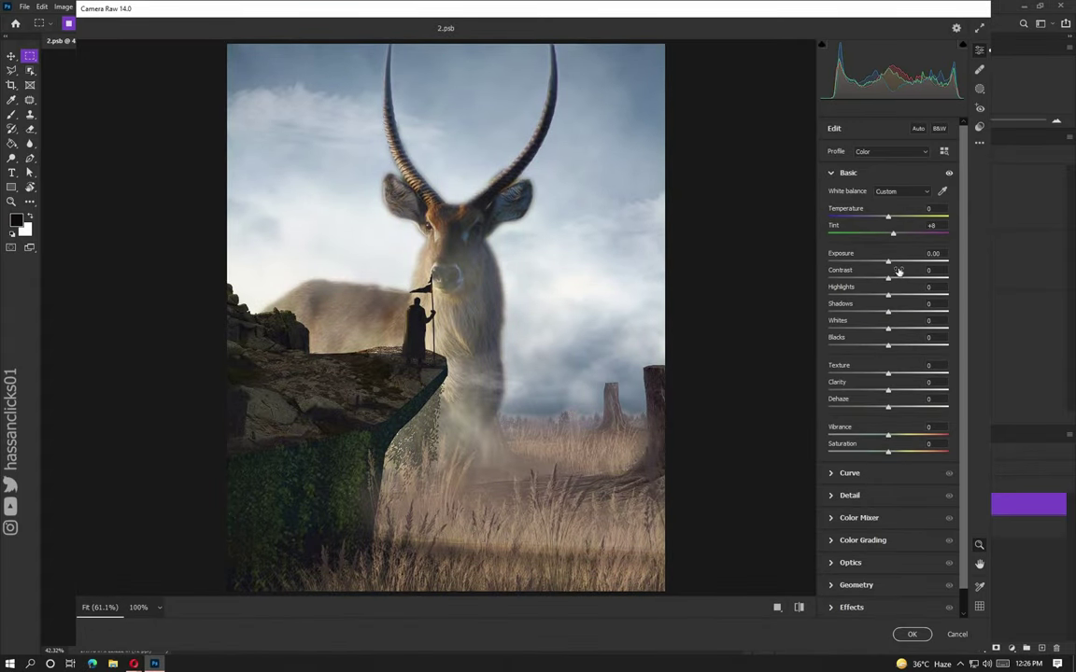
pyautogui.moveTo(899, 271)
pyautogui.mouseDown()
pyautogui.moveTo(889, 282)
pyautogui.moveTo(898, 280)
pyautogui.mouseUp()
pyautogui.moveTo(888, 295); pyautogui.dragTo(902, 296)
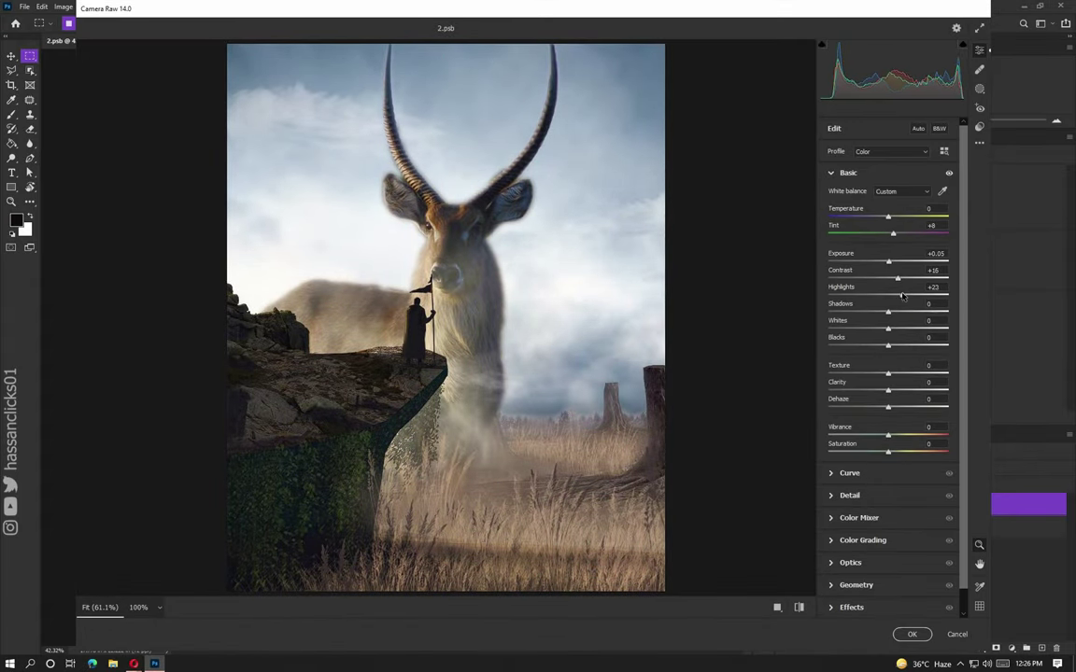
pyautogui.moveTo(888, 345); pyautogui.dragTo(890, 374)
pyautogui.moveTo(888, 390)
pyautogui.mouseDown()
pyautogui.moveTo(902, 390)
pyautogui.moveTo(906, 407)
pyautogui.moveTo(899, 390)
pyautogui.mouseUp()
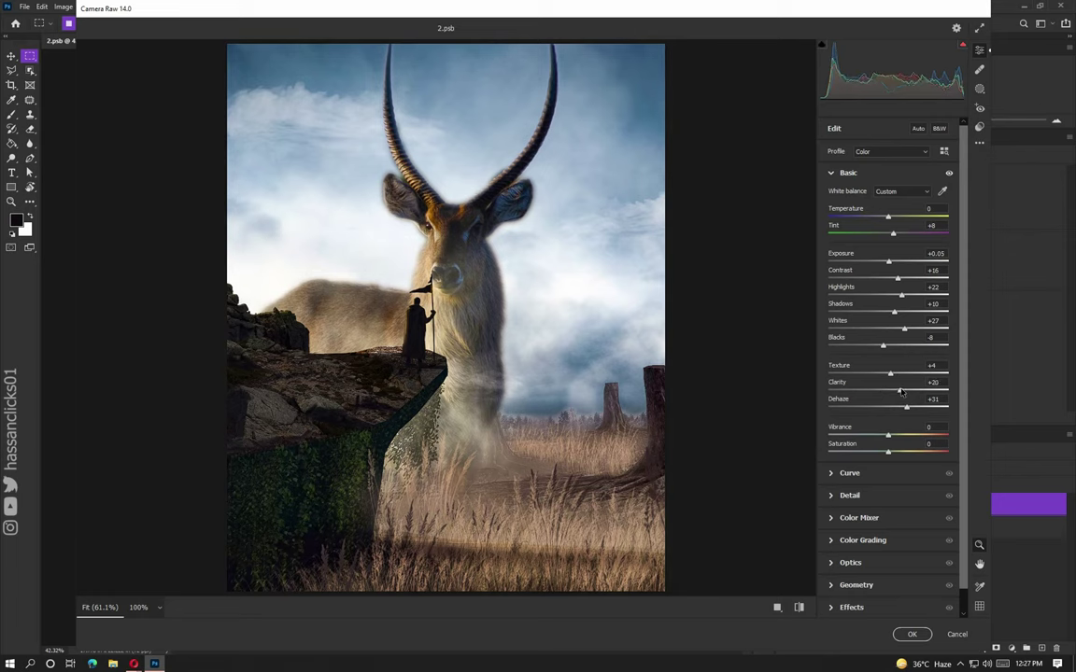
# Step: Pull the tone curve's midtones down and boost orange saturation and luminance in the Color Mixer
pyautogui.click(832, 473)
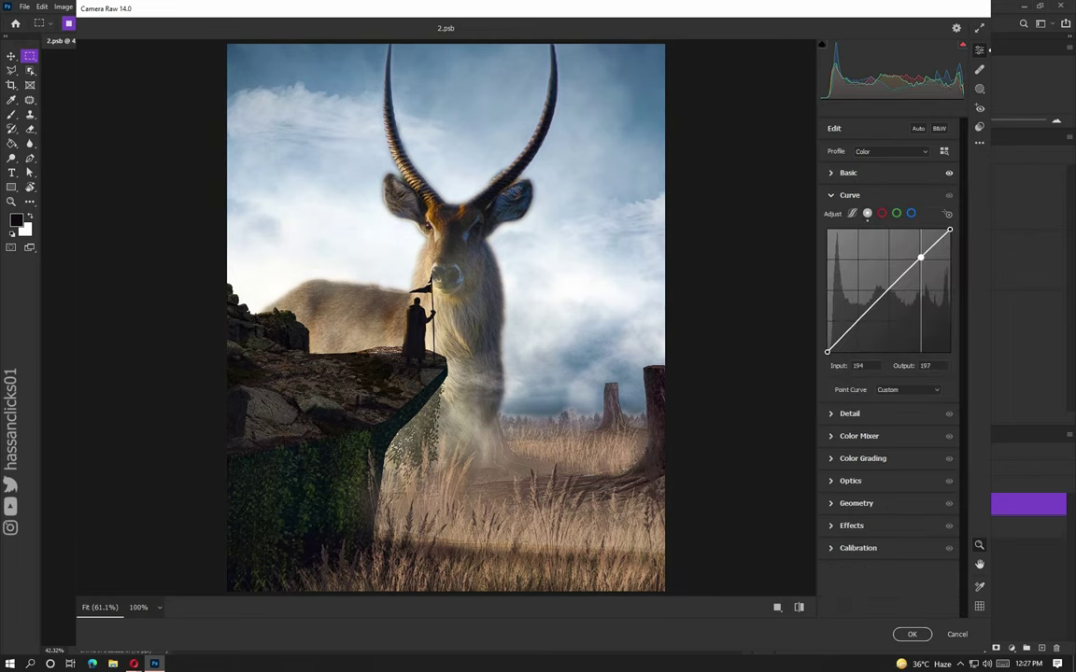
pyautogui.moveTo(886, 292)
pyautogui.mouseDown()
pyautogui.moveTo(860, 312)
pyautogui.moveTo(908, 334)
pyautogui.mouseUp()
pyautogui.click(849, 414)
pyautogui.click(858, 336)
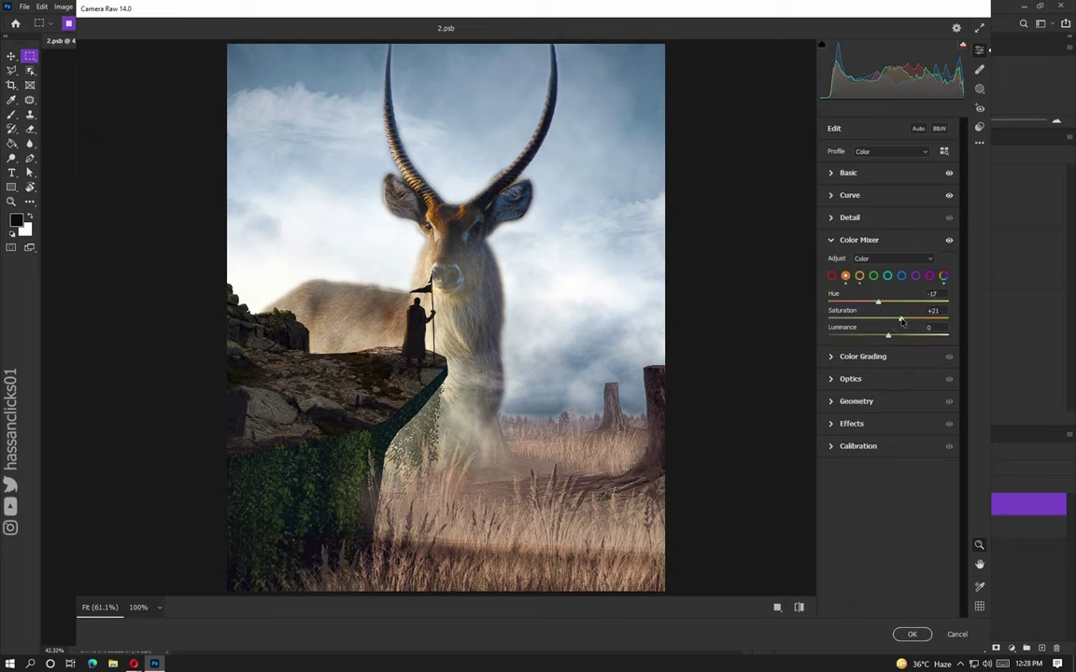
pyautogui.moveTo(881, 319); pyautogui.dragTo(894, 318)
pyautogui.moveTo(888, 335)
pyautogui.mouseDown()
pyautogui.moveTo(915, 336)
pyautogui.moveTo(890, 336)
pyautogui.mouseUp()
# Step: Lift shadow and darken highlight luminance in Color Grading, add grain 13, and apply
pyautogui.click(854, 356)
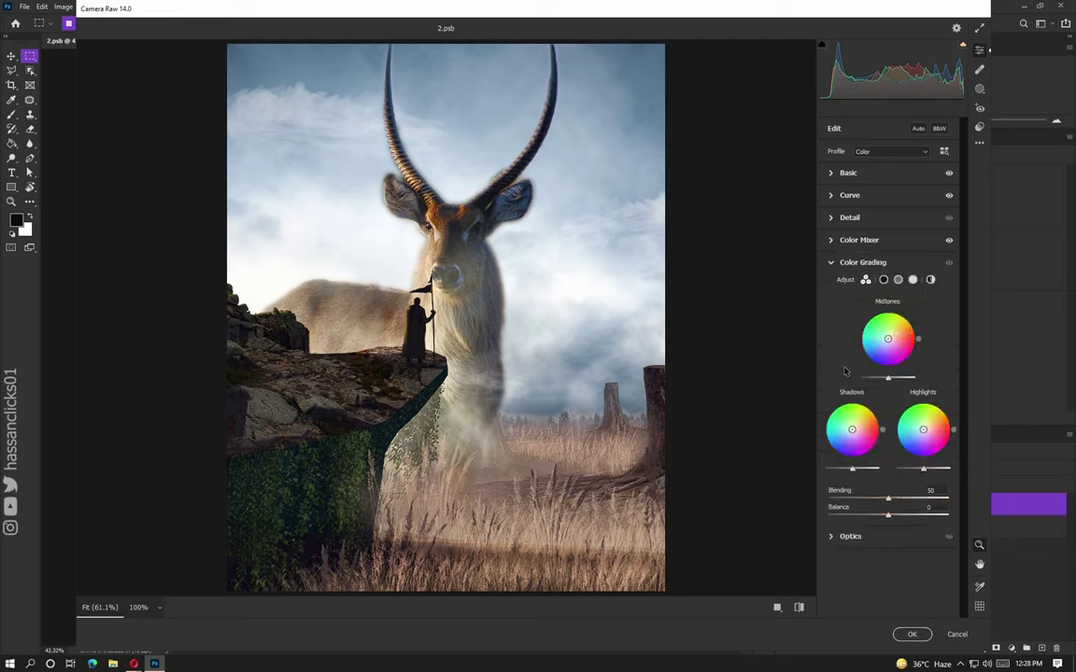
pyautogui.moveTo(851, 468); pyautogui.dragTo(858, 468)
pyautogui.moveTo(924, 468); pyautogui.dragTo(915, 468)
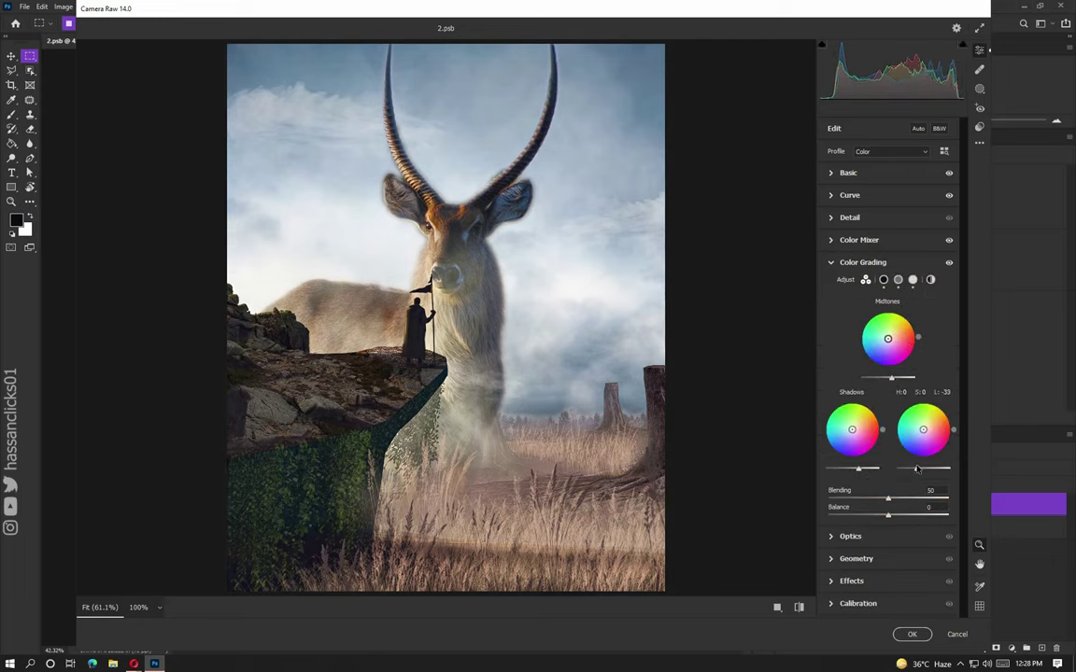
pyautogui.click(852, 581)
pyautogui.moveTo(829, 358); pyautogui.dragTo(843, 358)
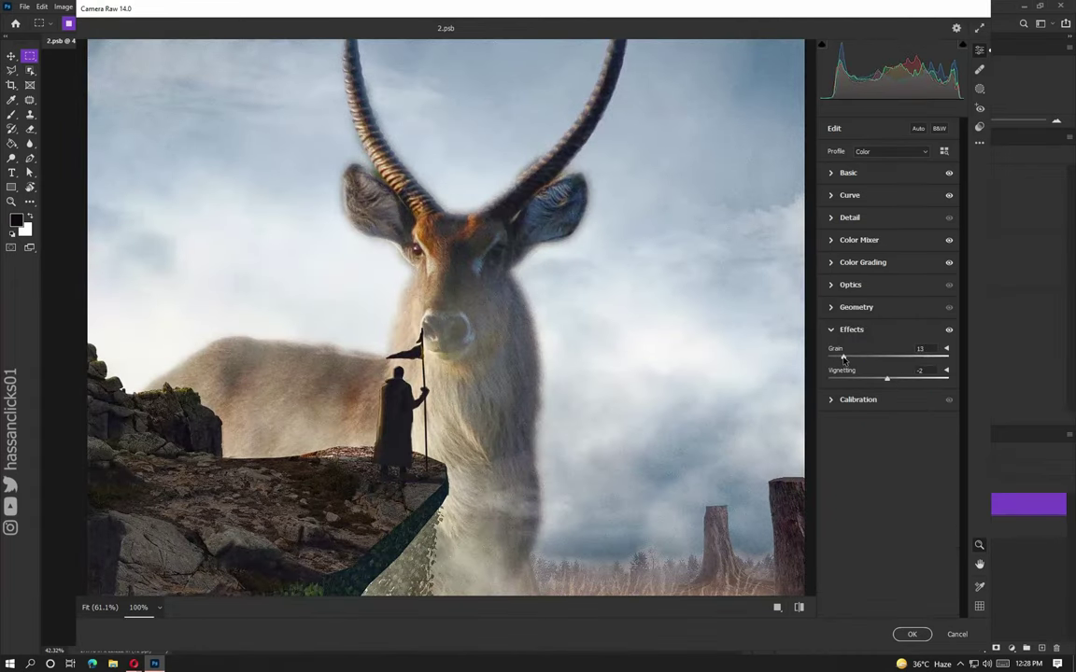
pyautogui.click(912, 635)
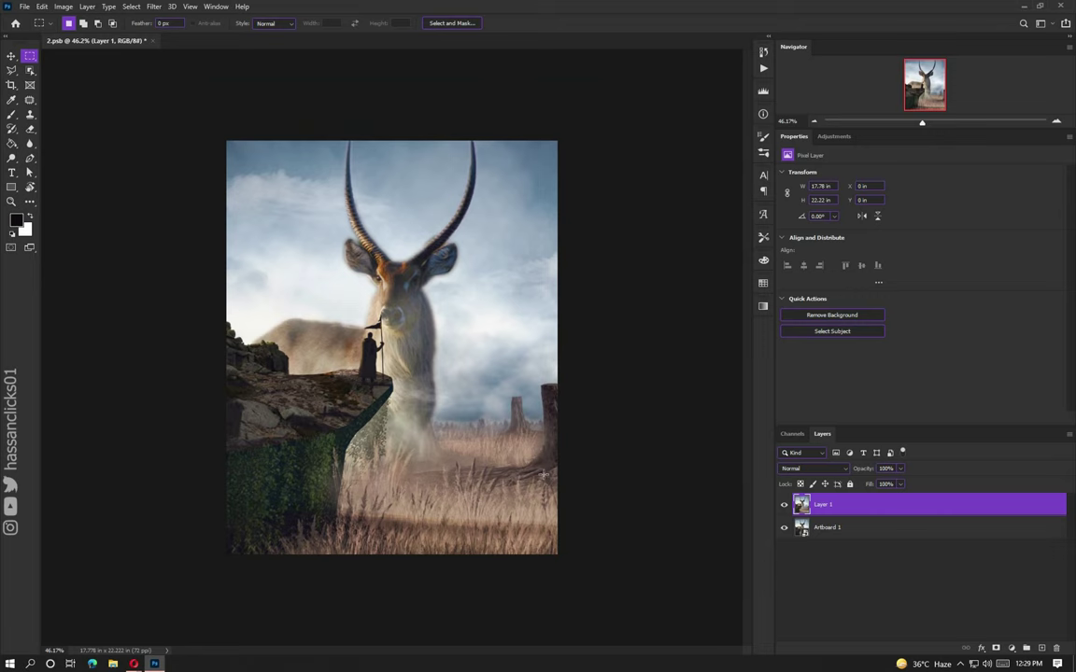
pyautogui.hotkey('ctrl', 'shift', 'p')
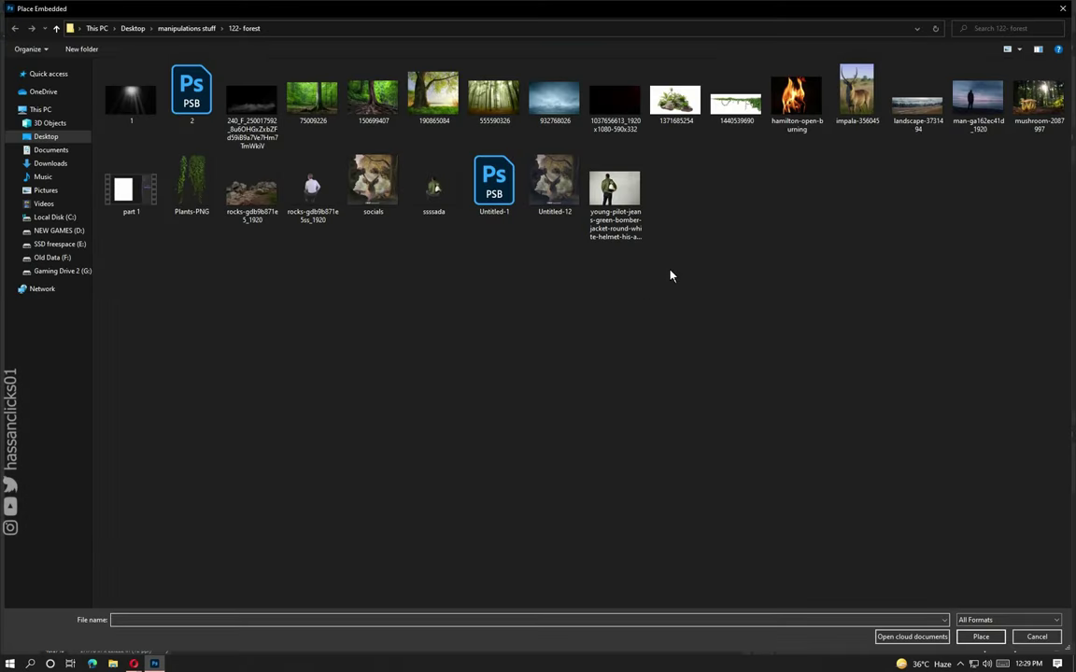
pyautogui.doubleClick(130, 98)
pyautogui.moveTo(444, 342)
pyautogui.mouseDown()
pyautogui.moveTo(296, 366)
pyautogui.moveTo(435, 399)
pyautogui.mouseUp()
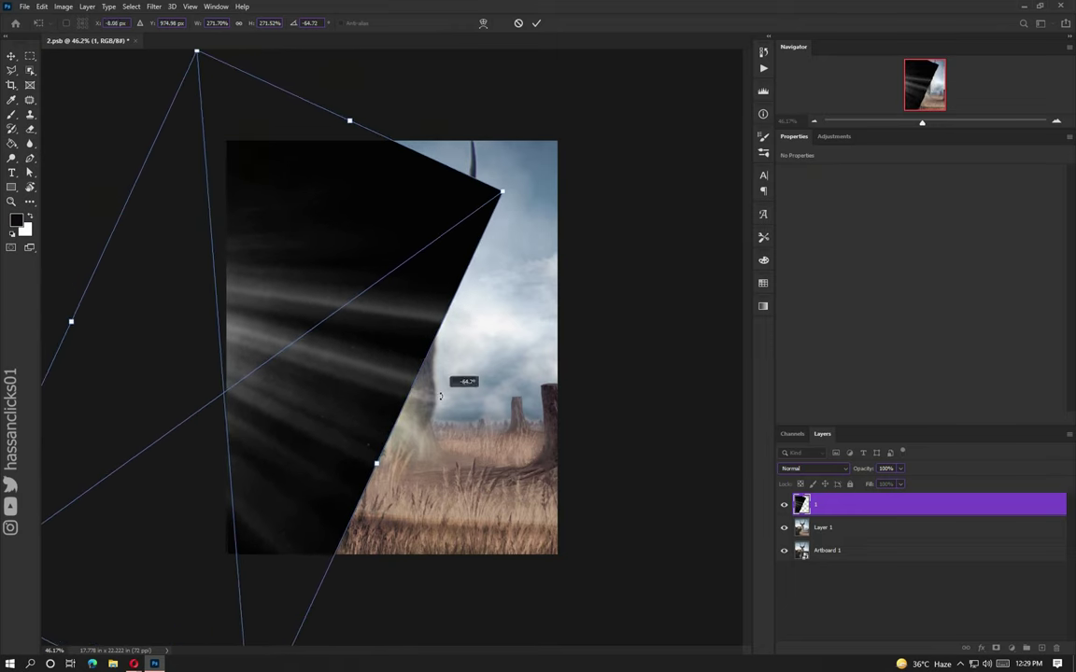
pyautogui.press('Return')
pyautogui.click(799, 467)
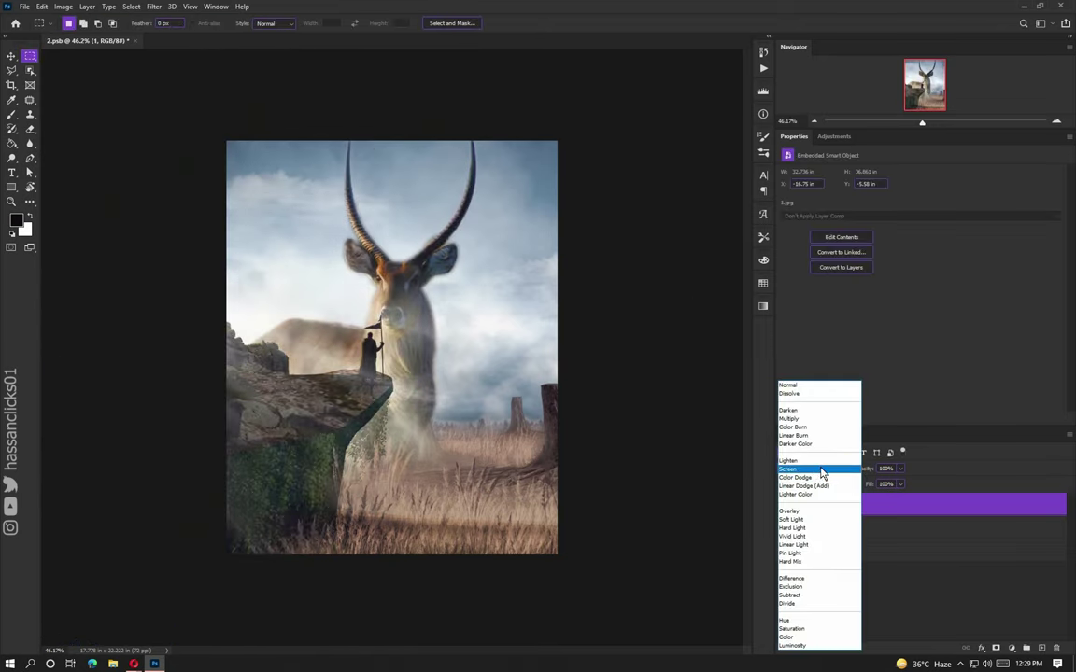
pyautogui.click(868, 397)
pyautogui.rightClick(868, 504)
pyautogui.click(897, 67)
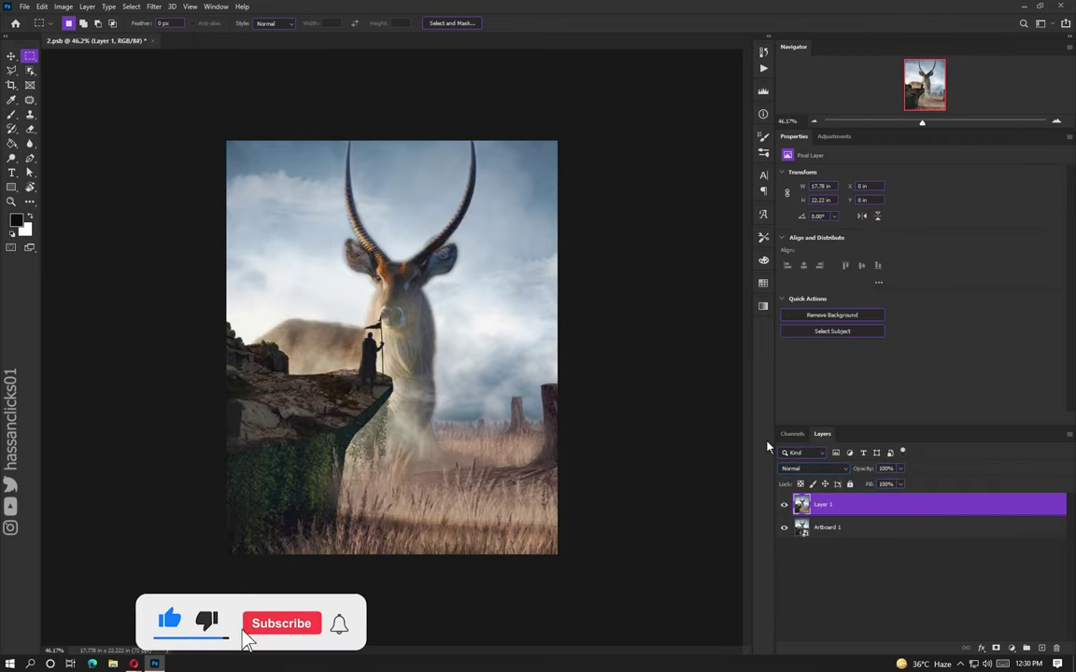
pyautogui.click(154, 7)
# Step: In Camera Raw, draw a radial gradient mask over the upper-left sky
pyautogui.click(400, 271)
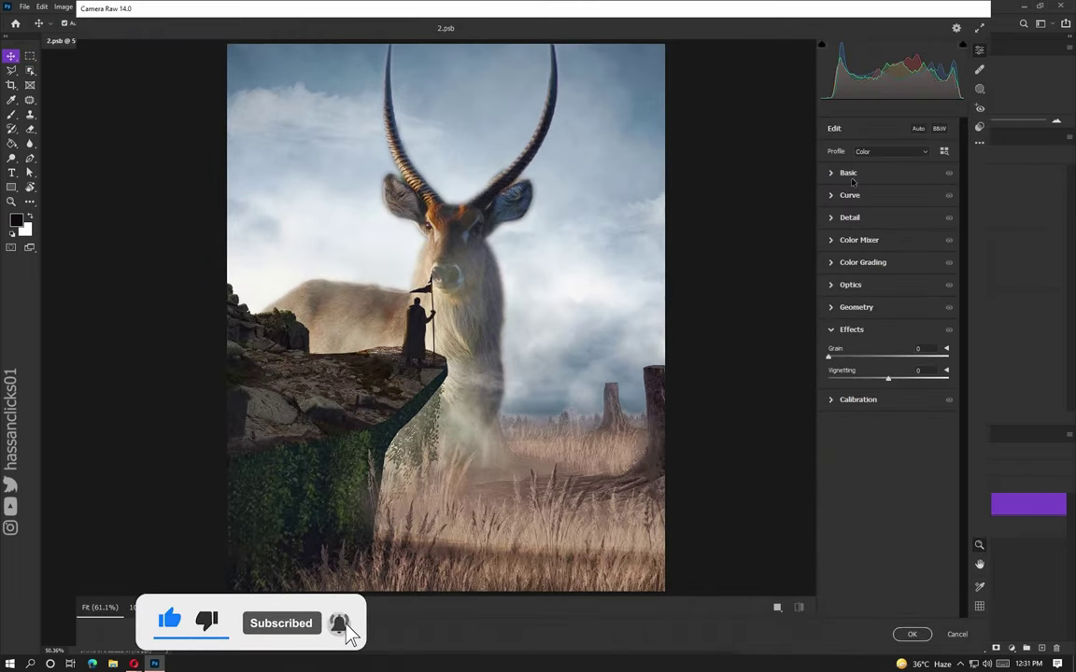
pyautogui.click(979, 126)
pyautogui.click(978, 89)
pyautogui.press('j')
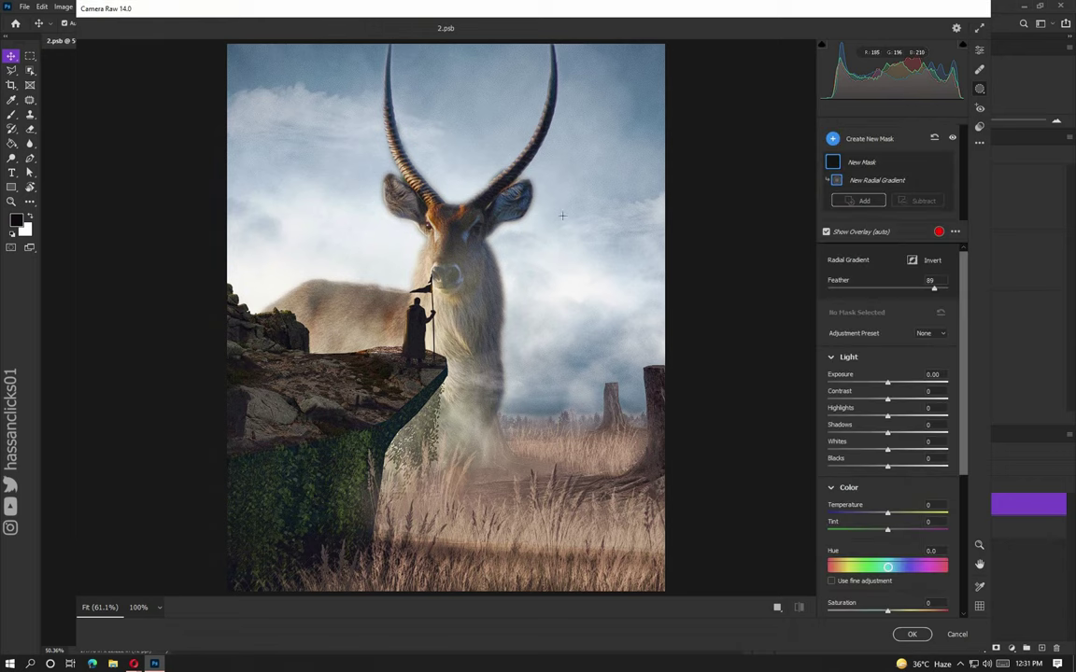
pyautogui.moveTo(385, 185); pyautogui.dragTo(492, 287)
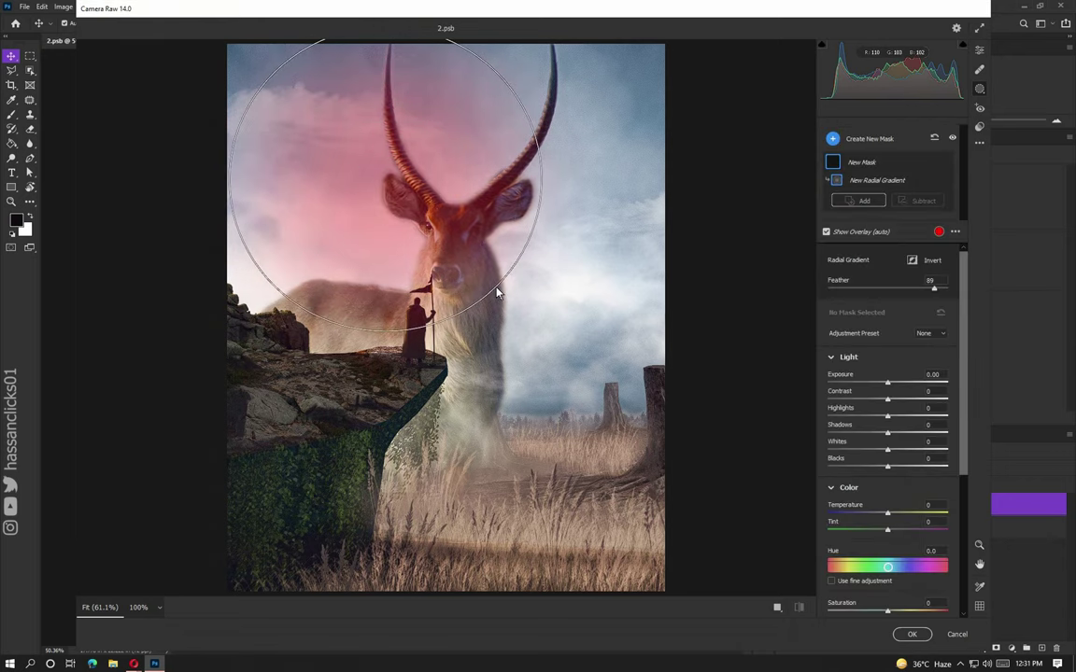
pyautogui.moveTo(424, 183); pyautogui.dragTo(287, 148)
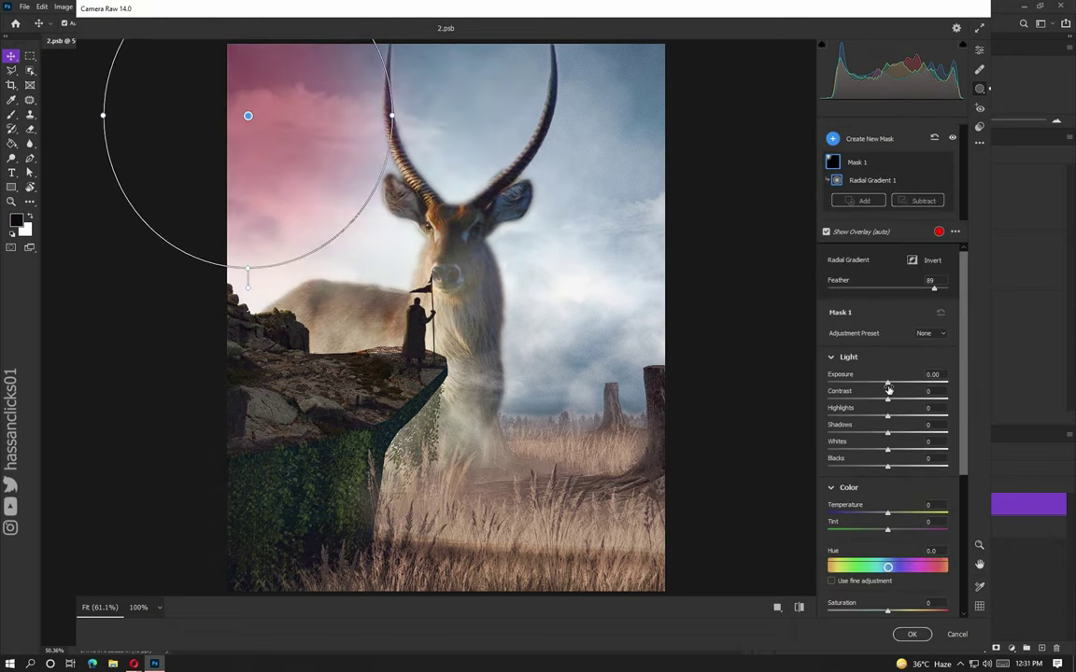
# Step: Raise contrast, shadows and whites in the mask and shift its hue toward purple
pyautogui.moveTo(887, 398); pyautogui.dragTo(912, 383)
pyautogui.moveTo(904, 434); pyautogui.dragTo(899, 434)
pyautogui.moveTo(887, 450); pyautogui.dragTo(901, 450)
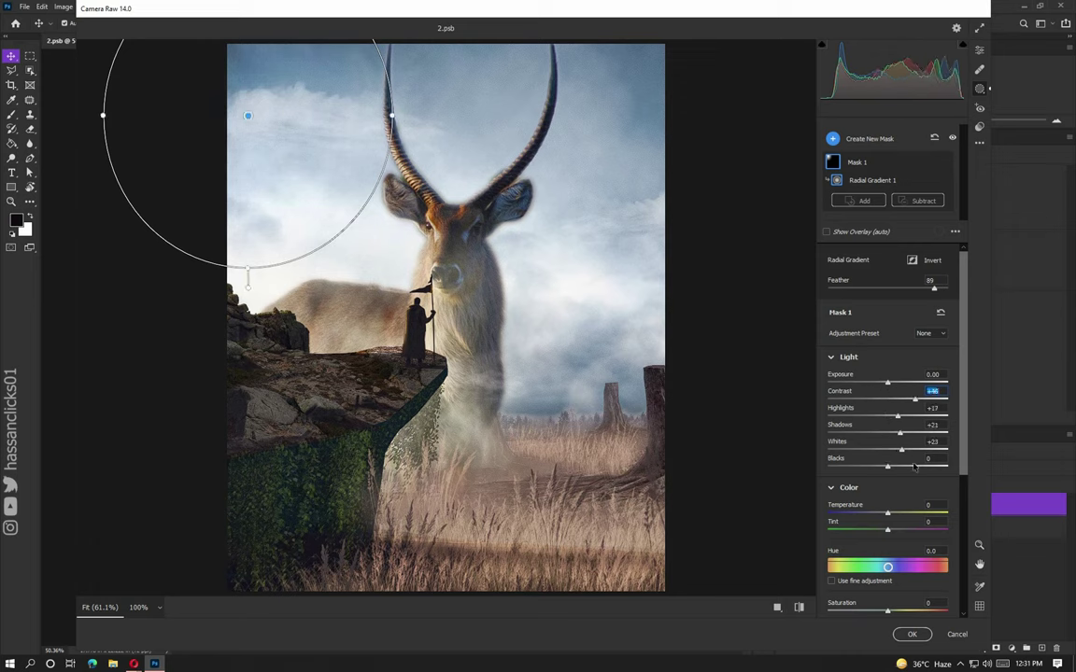
pyautogui.moveTo(887, 567); pyautogui.dragTo(898, 567)
pyautogui.moveTo(887, 513); pyautogui.dragTo(882, 513)
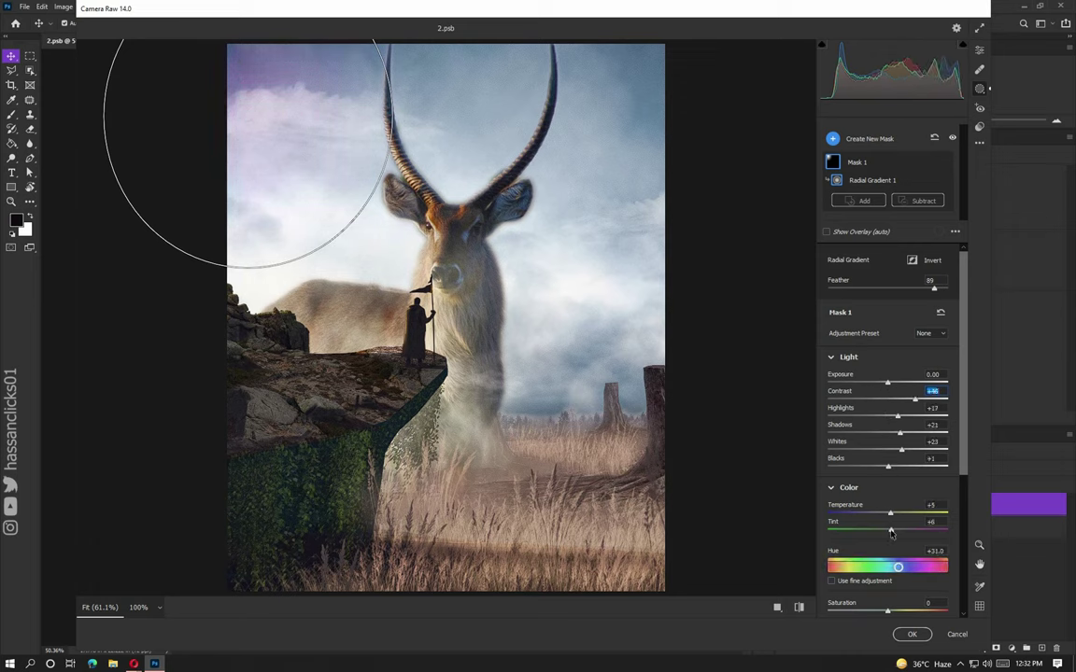
pyautogui.scroll(-2, 911, 564)
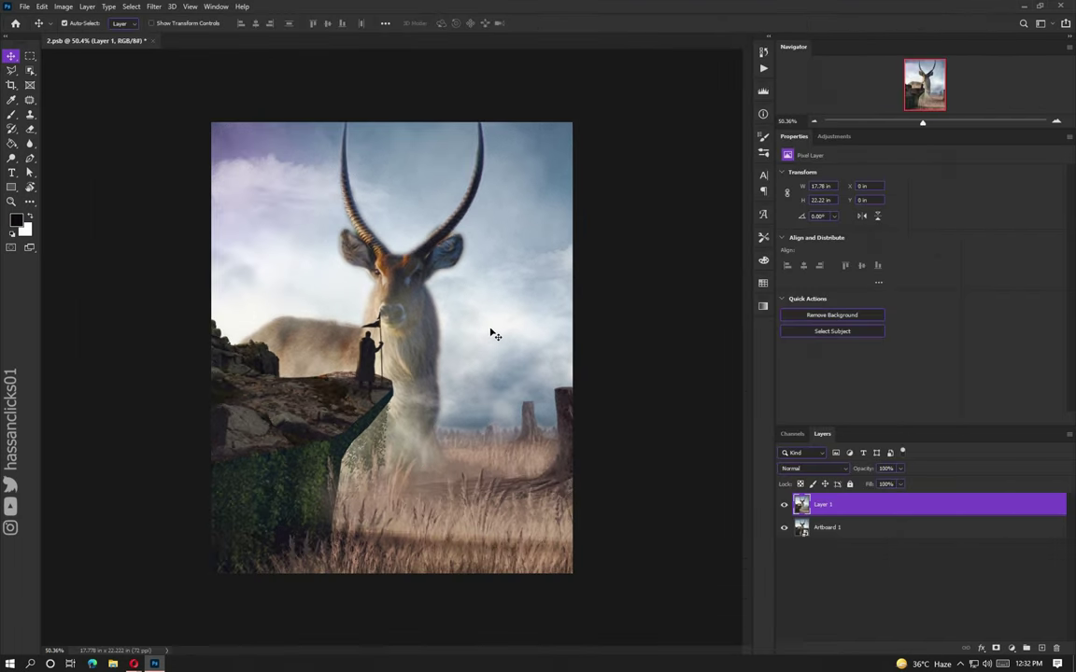